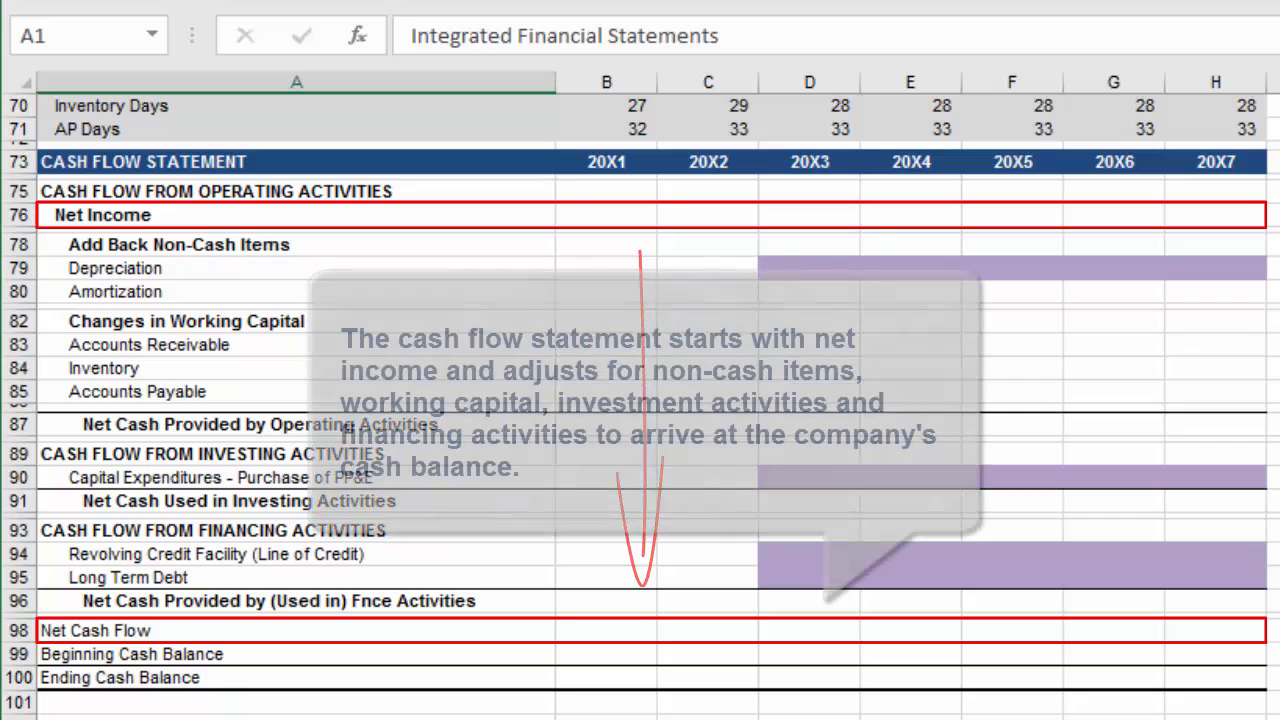
Link the cash flow statement's 20X3 Net Income in D76 to the income statement's Net Income with =D28
left_click(809, 215)
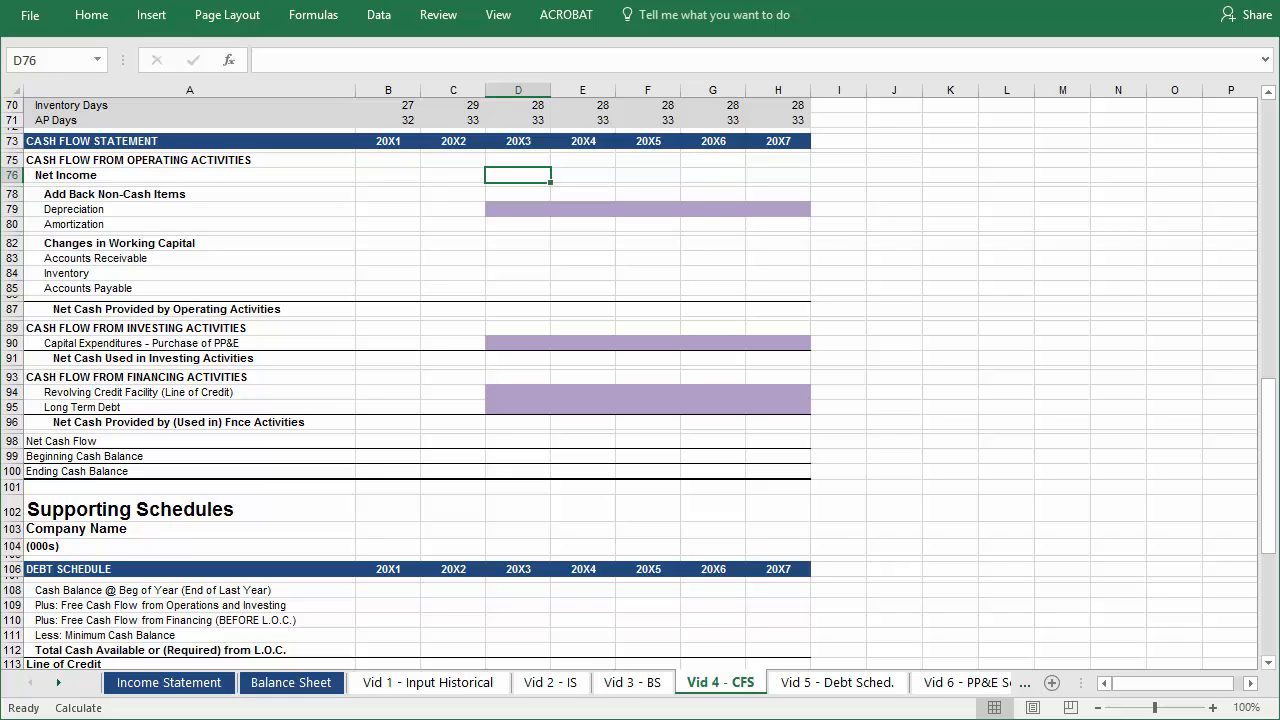
type("=")
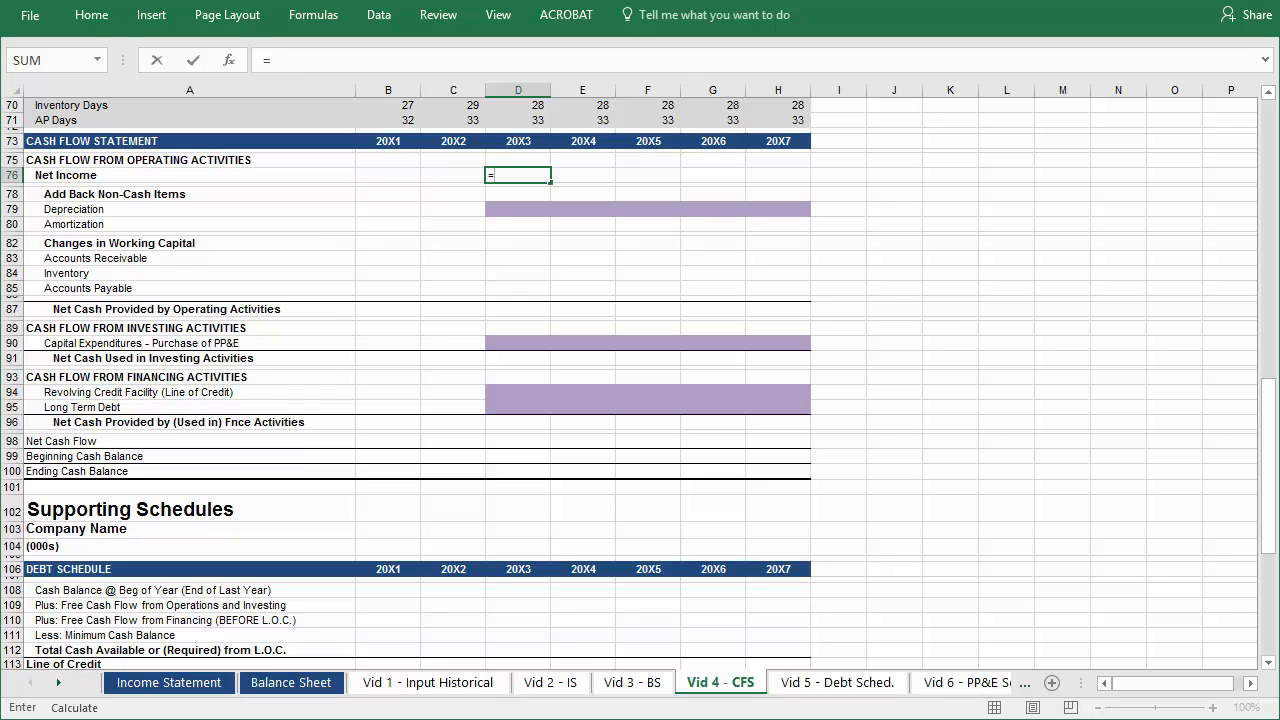
key("Up")
key("Up")
key("Up")
key("Up")
key("Up")
key("Up")
key("Up")
key("Up")
key("Up")
key("Up")
key("Up")
key("Up")
key("Up")
key("Up")
key("Up")
key("Up")
key("Up")
key("Up")
key("Up")
key("Up")
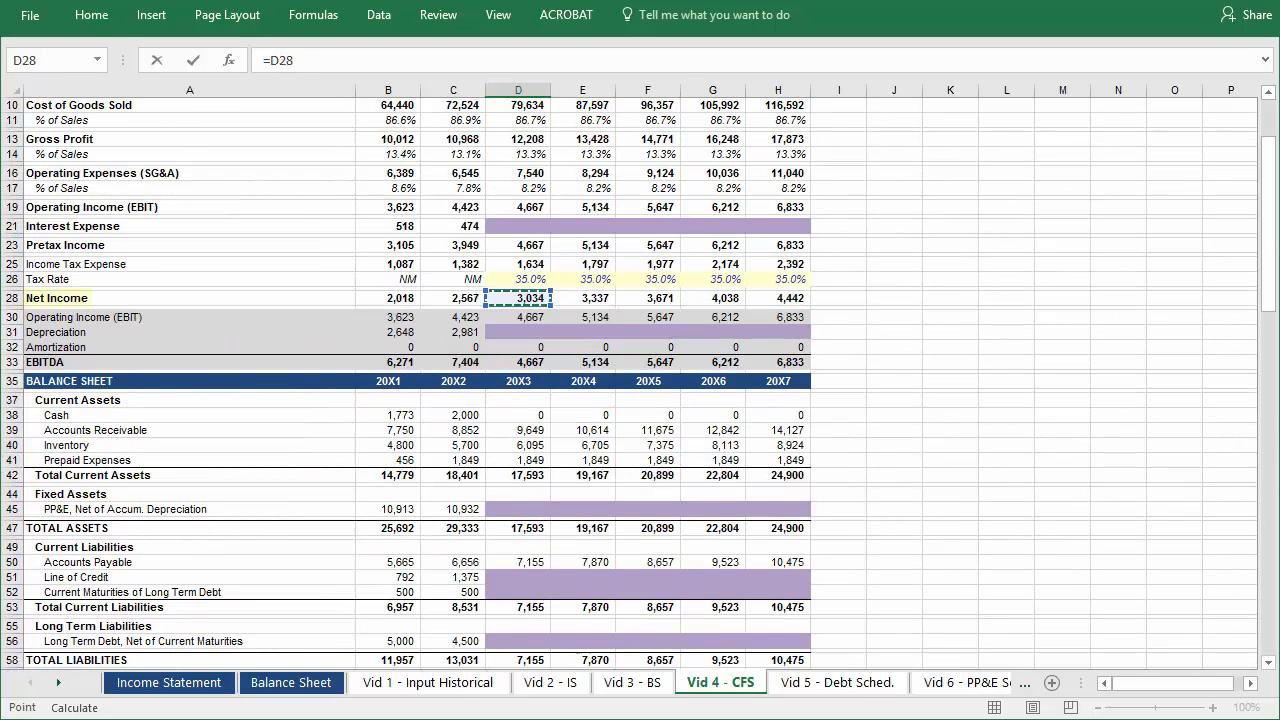
key("Return")
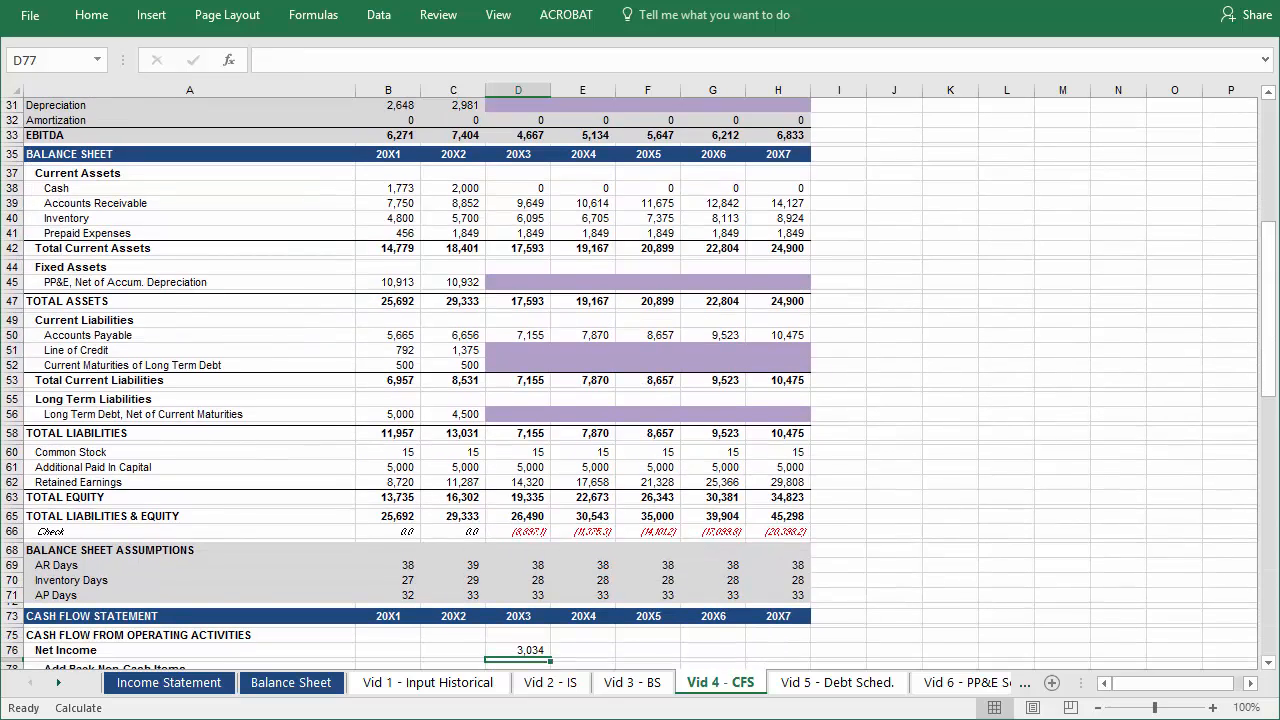
Fill the 20X3 Net Income formula across the cash flow statement through 20X7 (D76:H76)
key("Up")
key("shift+Right")
key("shift+Right")
key("shift+Right")
key("shift+Right")
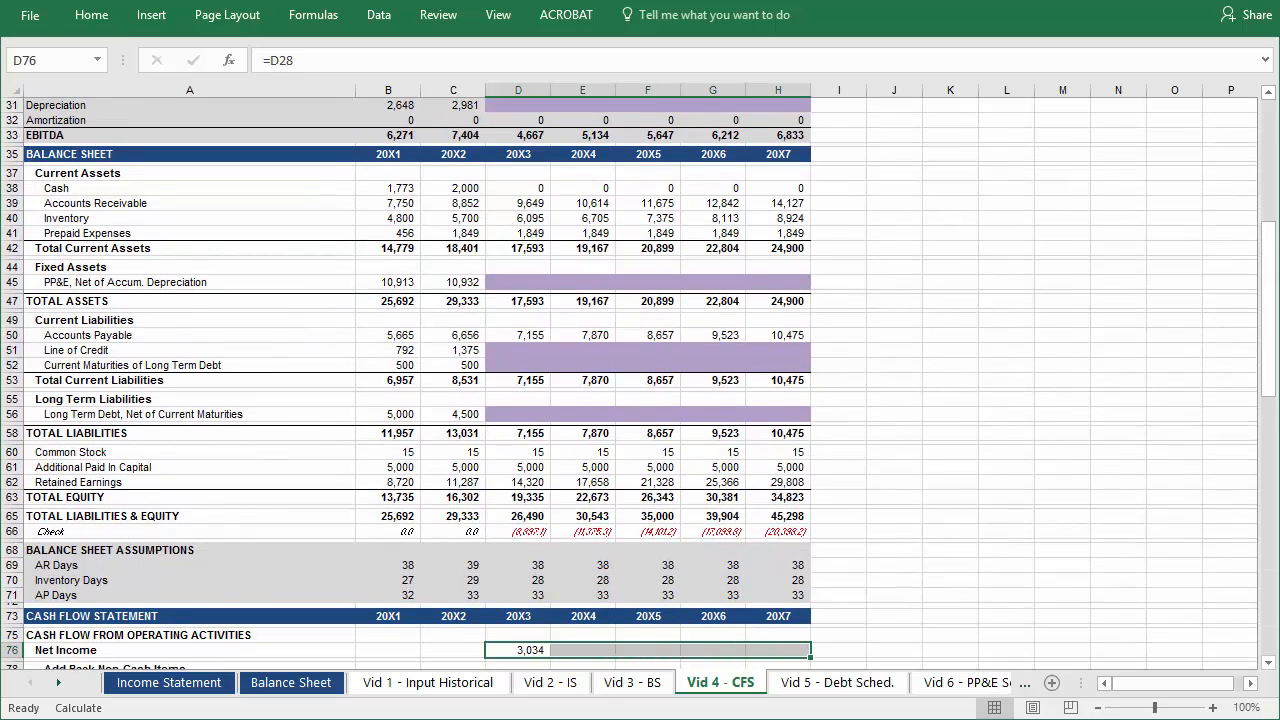
key("ctrl+r")
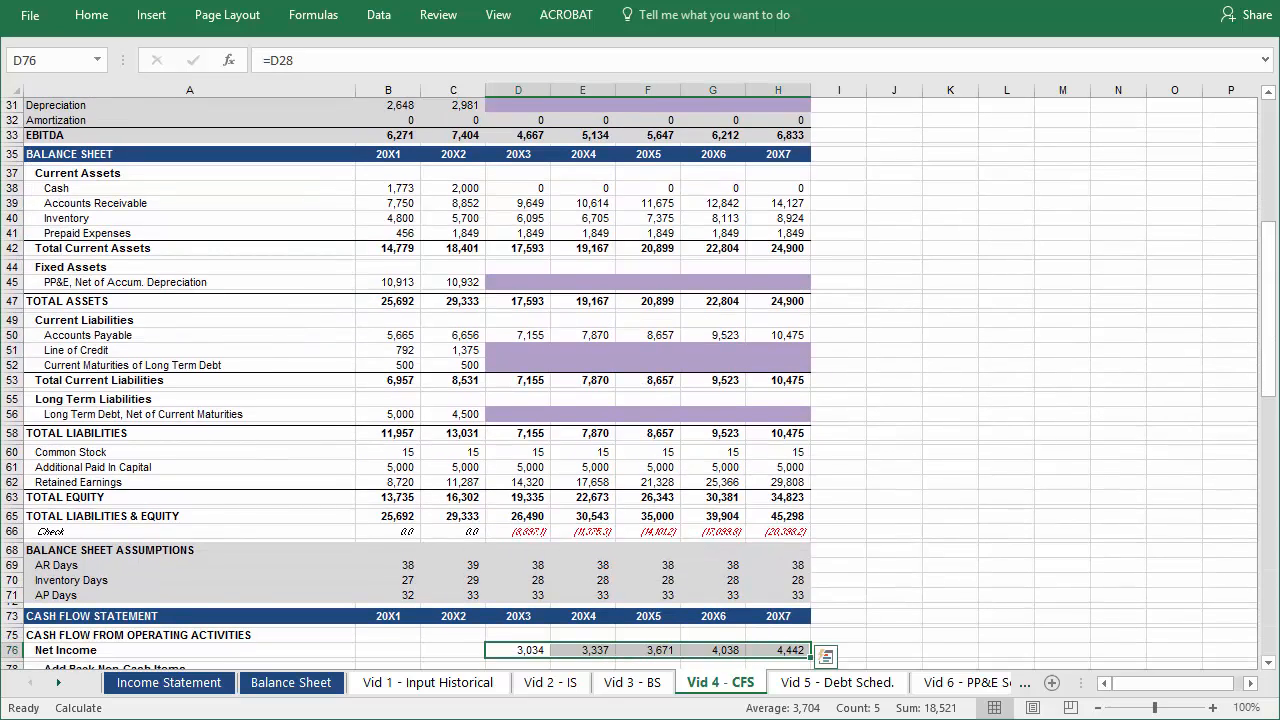
Enter 0 for Amortization in D80 and fill it across 20X3 through 20X7
scroll(1247, 644, "down", 13)
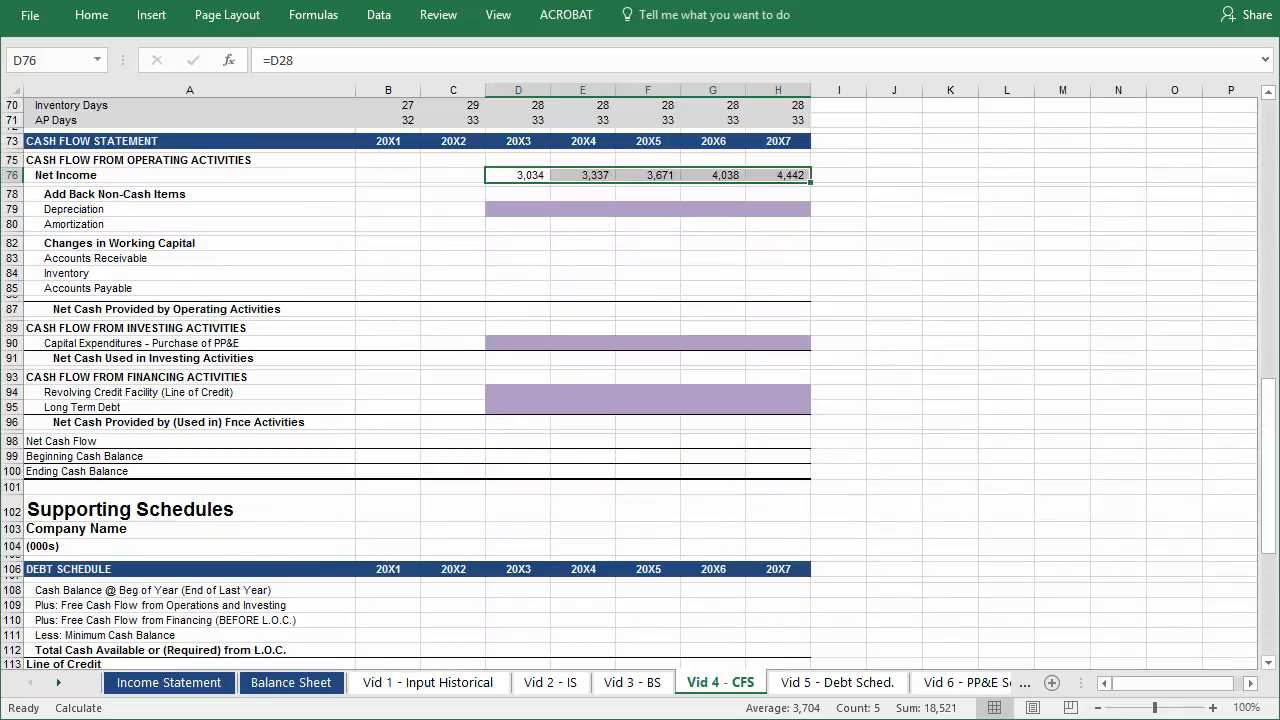
key("Down")
key("Down")
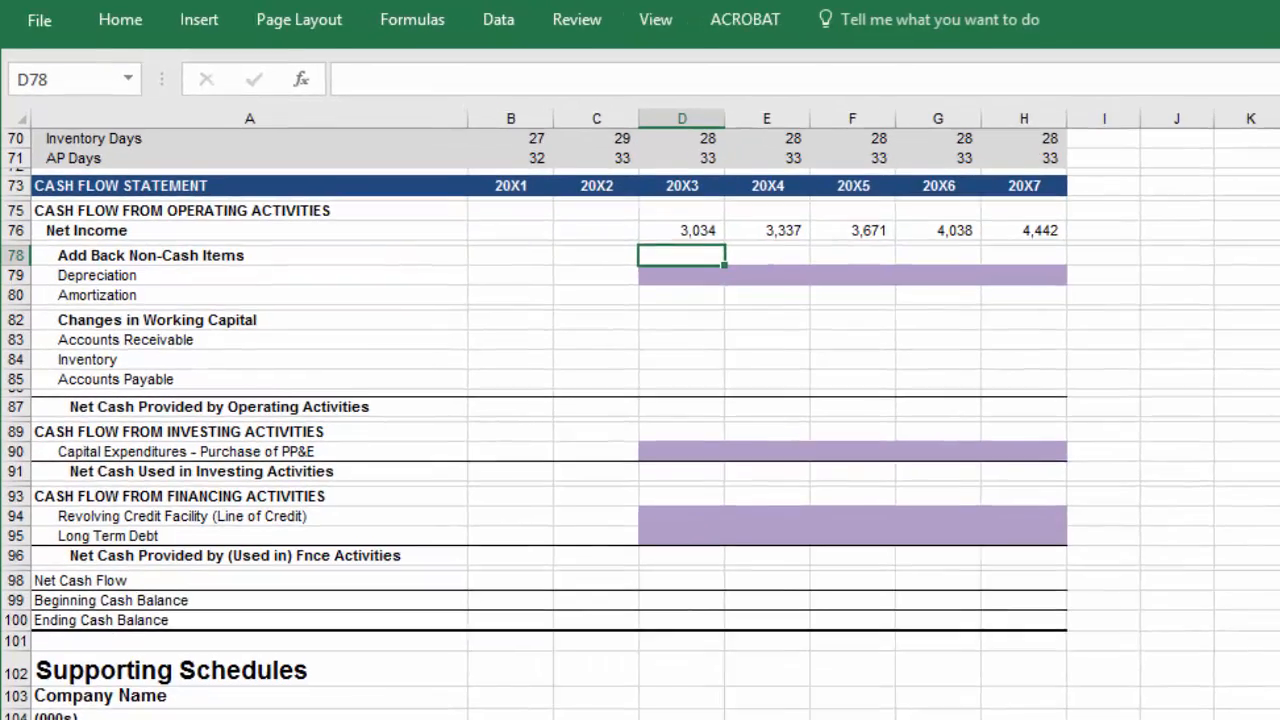
key("Down")
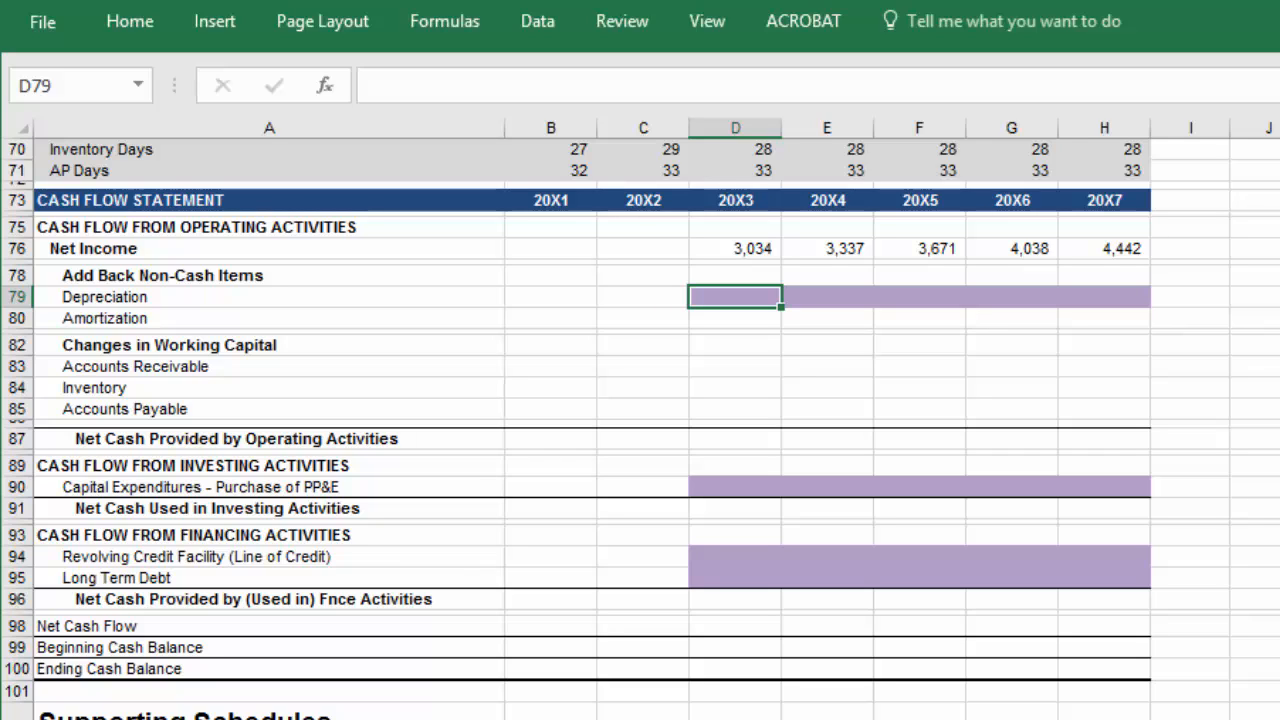
key("Down")
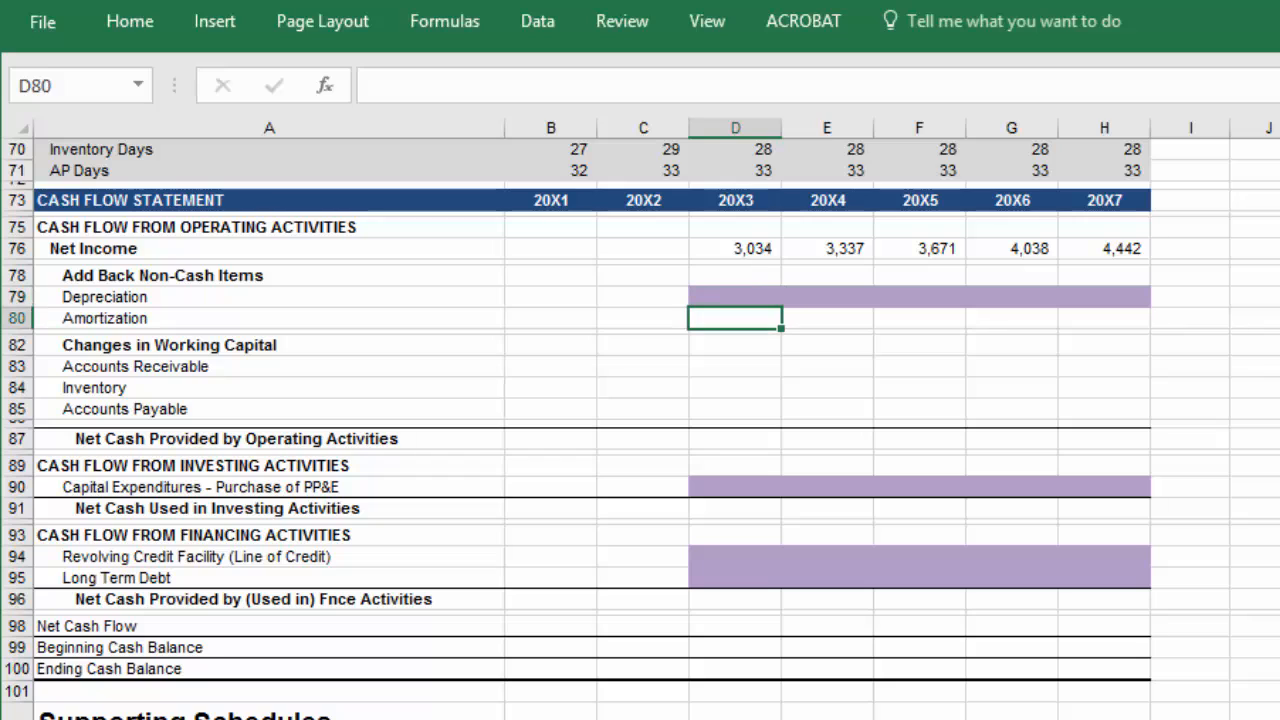
type("0")
key("shift+Right")
key("shift+Right")
key("shift+Right")
key("shift+Right")
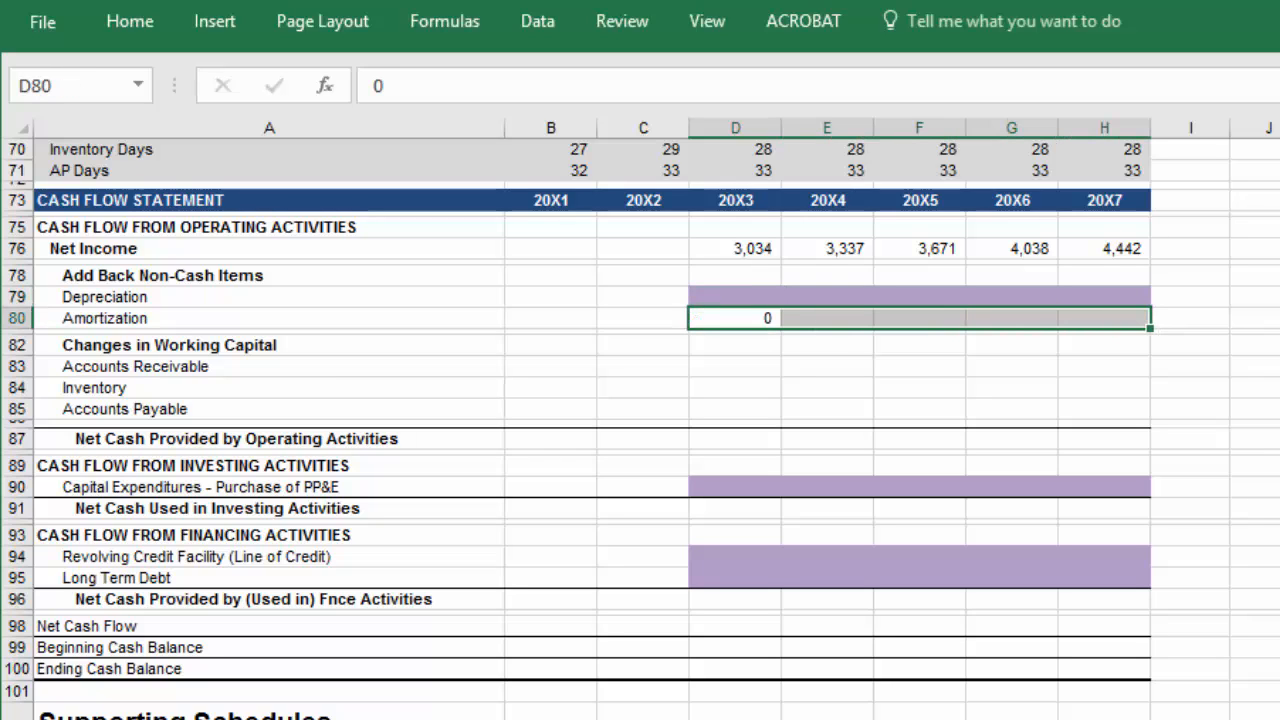
key("ctrl+r")
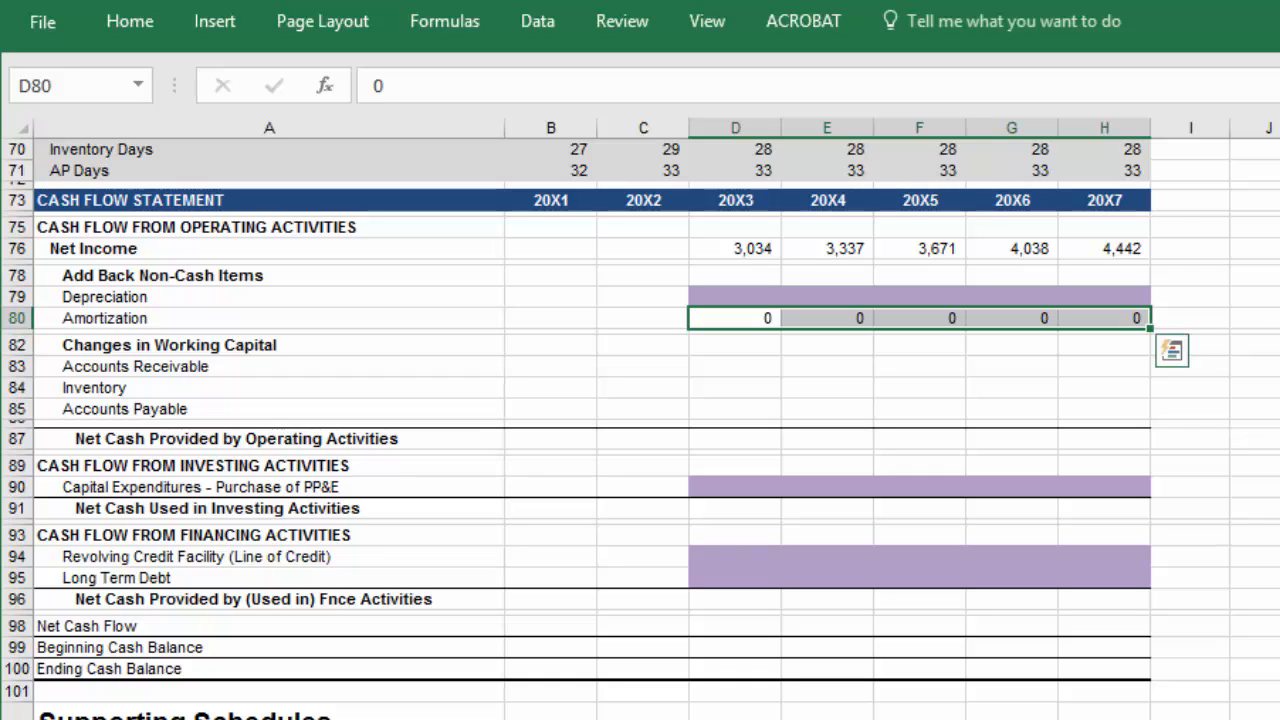
Calculate the 20X3 change in Accounts Receivable in D83 as prior year minus current year with =C39-D39
key("Down")
key("Down")
key("Down")
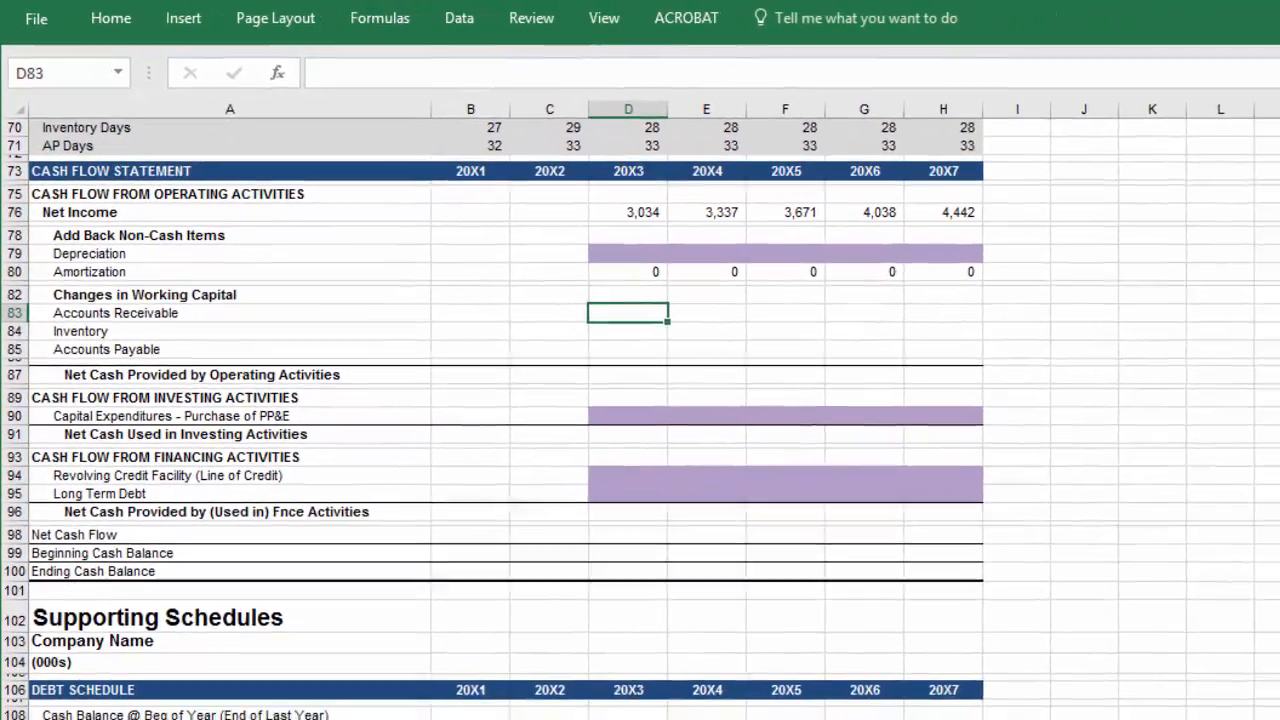
key("F2")
type("=")
key("Up")
key("Up")
key("Up")
key("Up")
key("Up")
key("Up")
key("Up")
key("Up")
key("Up")
key("Up")
key("Up")
key("Up")
key("Up")
key("Up")
key("Up")
key("Up")
key("Up")
key("Up")
key("Up")
key("Up")
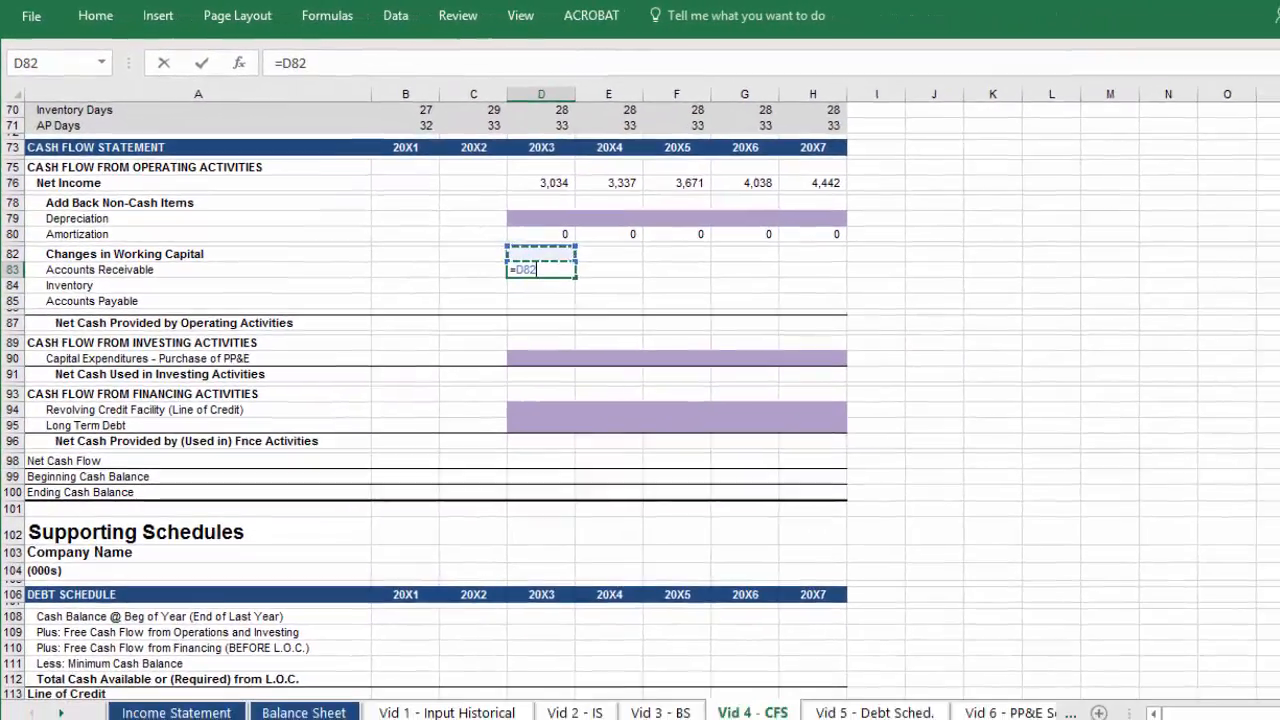
key("Up")
key("Up")
key("Up")
key("Up")
key("Up")
key("Up")
key("Up")
key("Up")
key("Up")
key("Up")
key("Up")
key("Up")
key("Up")
key("Up")
key("Up")
key("Up")
key("Up")
key("Up")
key("Up")
key("Up")
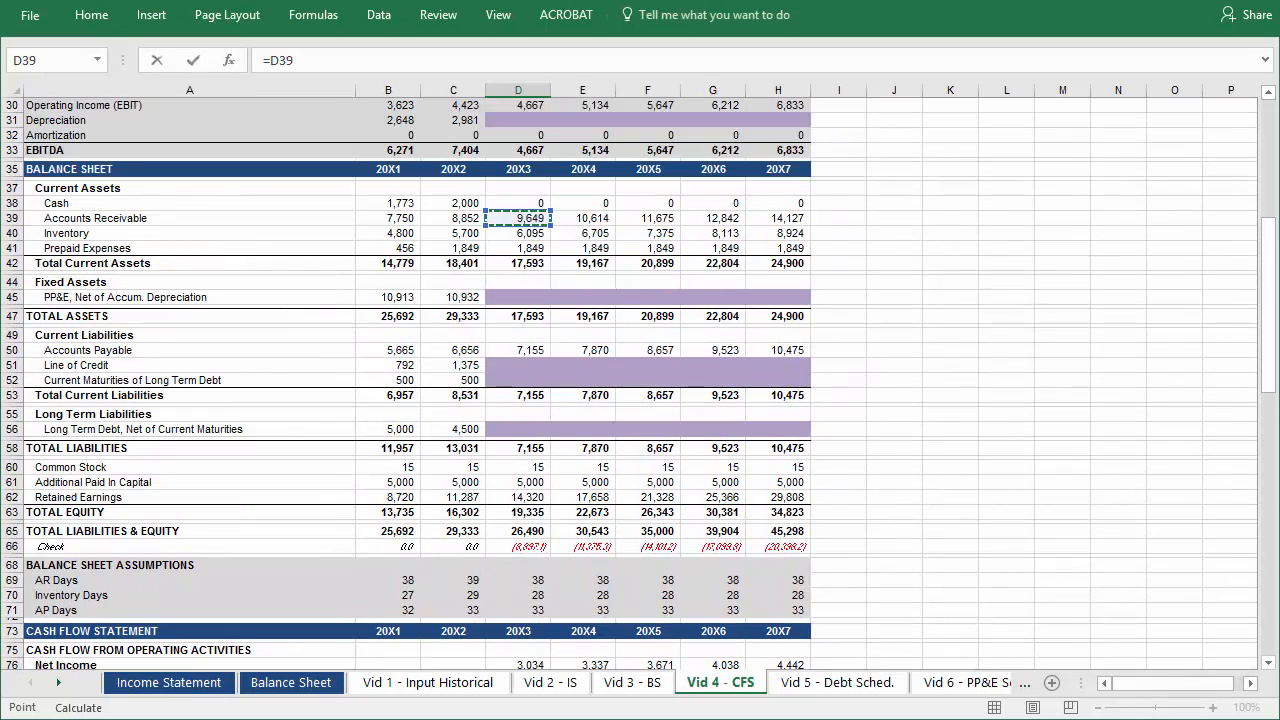
key("Left")
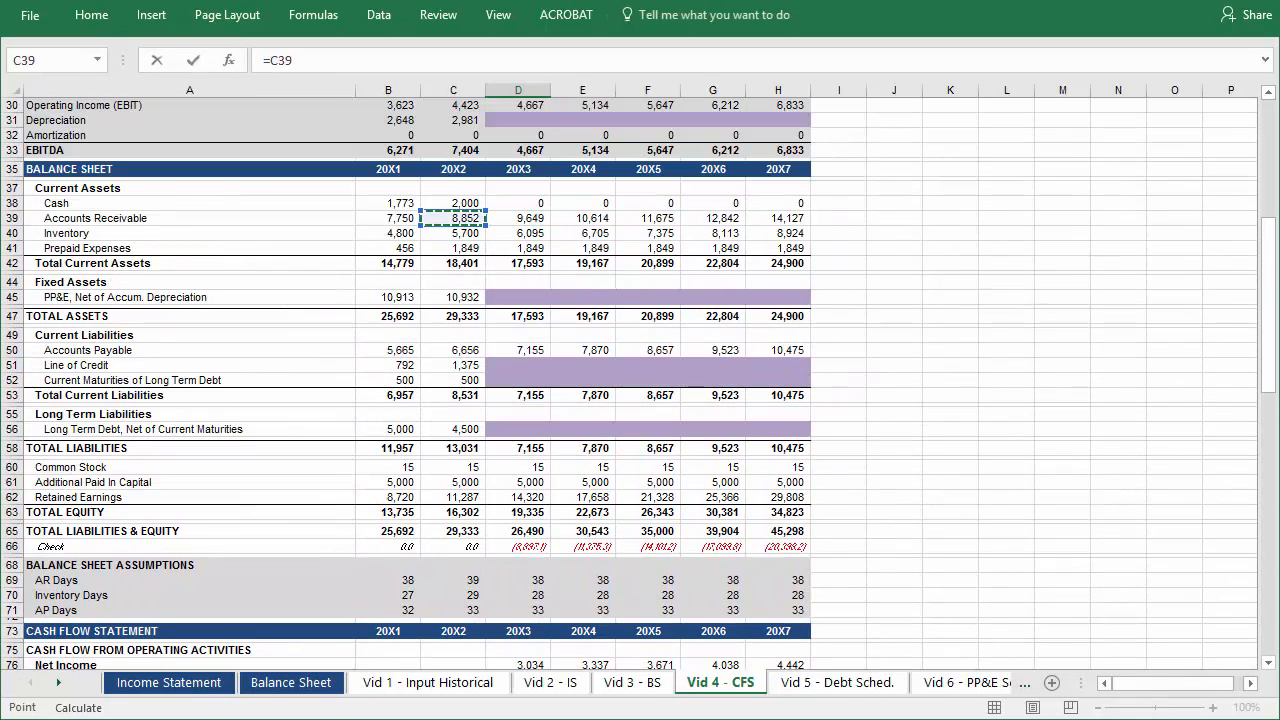
type("-")
key("Up")
key("Up")
key("Up")
key("Up")
key("Up")
key("Up")
key("Up")
key("Up")
key("Up")
key("Up")
key("Up")
key("Up")
key("Up")
key("Up")
key("Up")
key("Up")
key("Up")
key("Up")
key("Up")
key("Up")
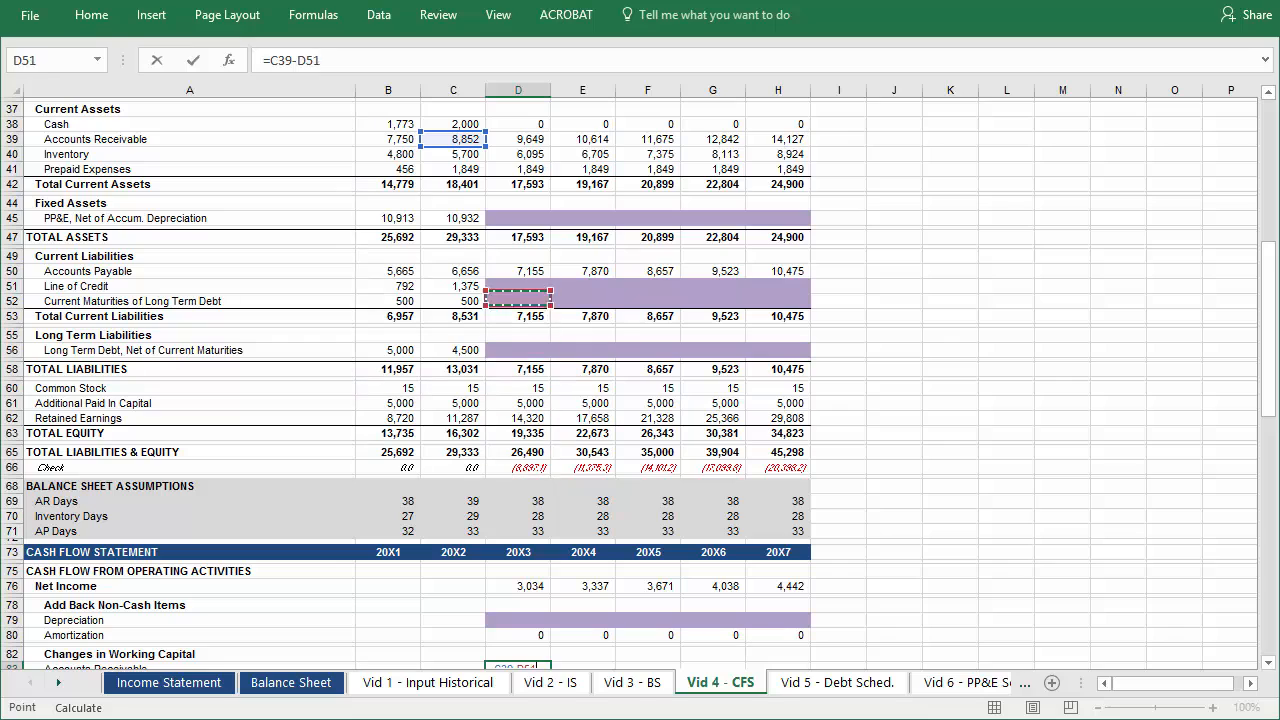
key("Up")
key("Up")
key("Up")
key("Up")
key("Up")
key("Up")
key("Up")
key("Up")
key("Up")
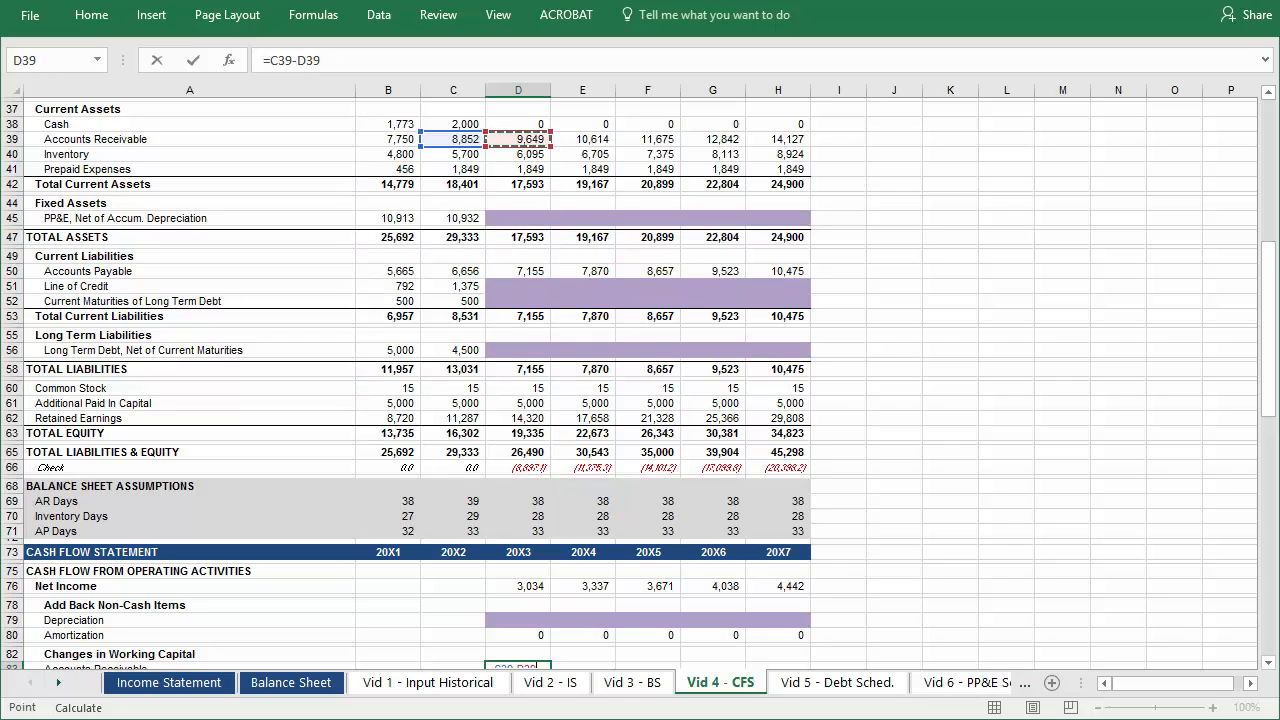
key("Return")
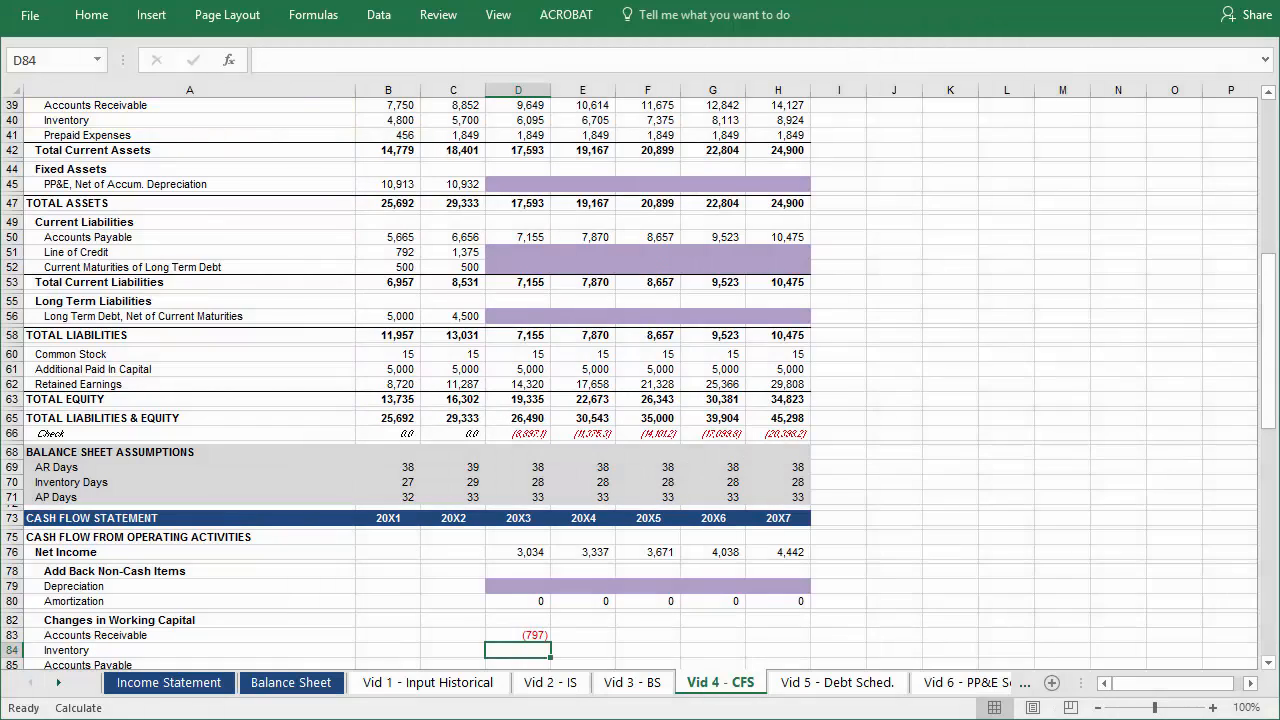
Fill the 20X3 Accounts Receivable change formula down to Inventory in D84 and check the cell references of both formulas
key("Up")
key("shift+Down")
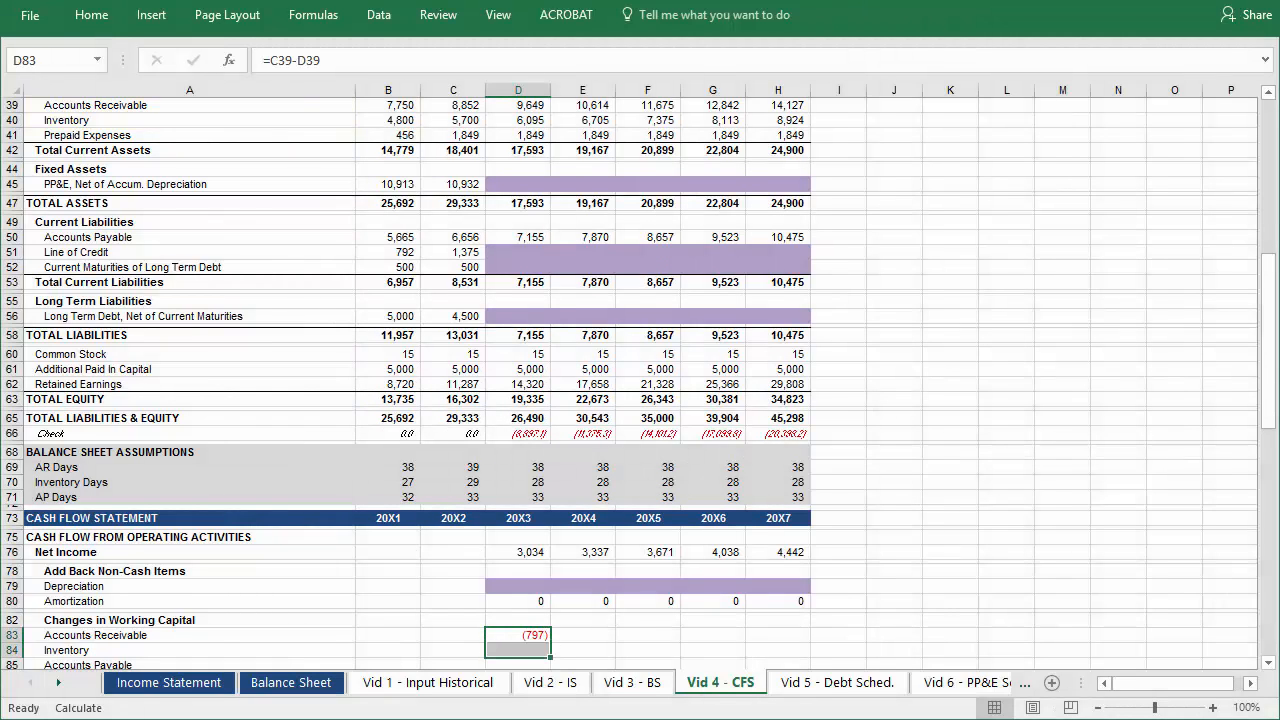
key("ctrl+d")
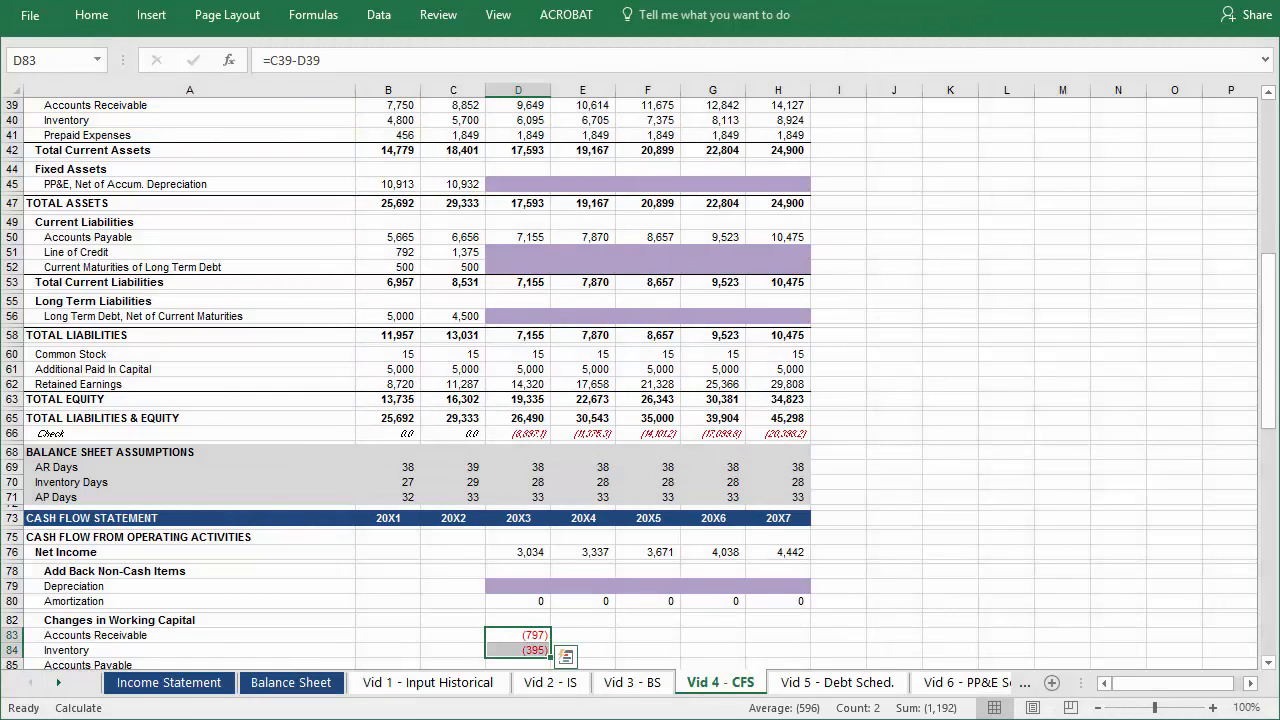
key("shift+Up")
key("F2")
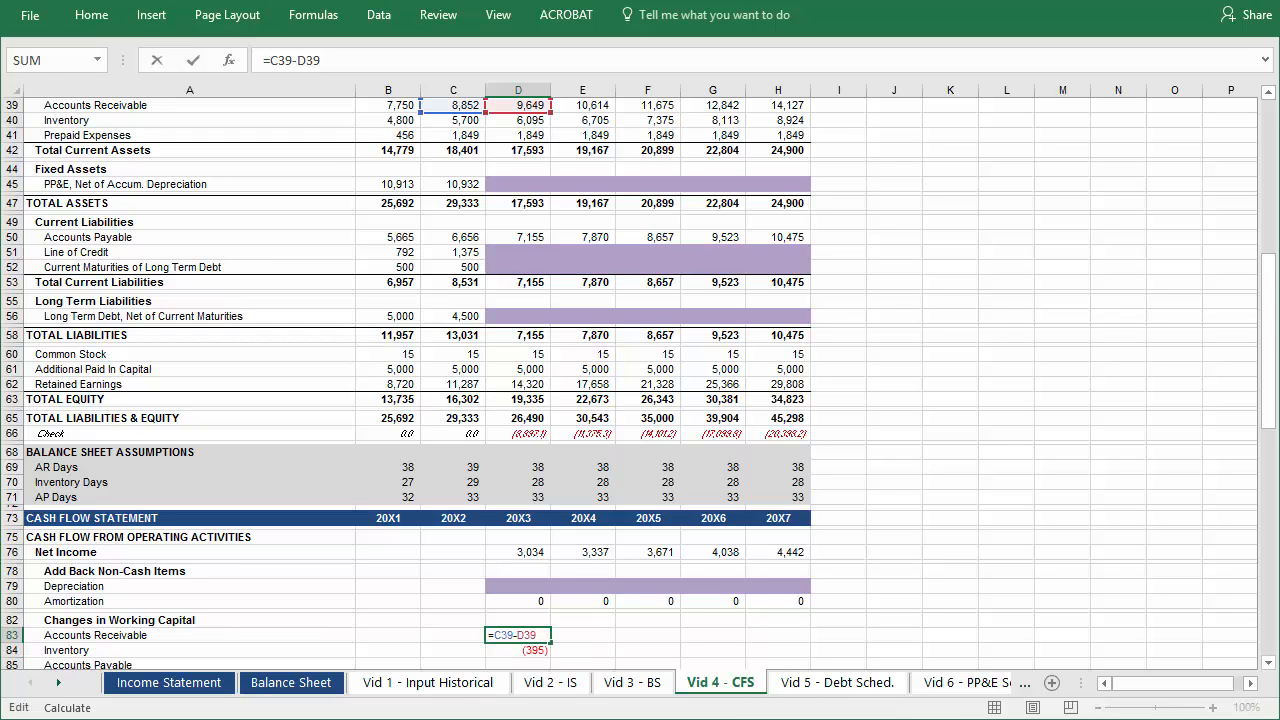
key("Return")
key("F2")
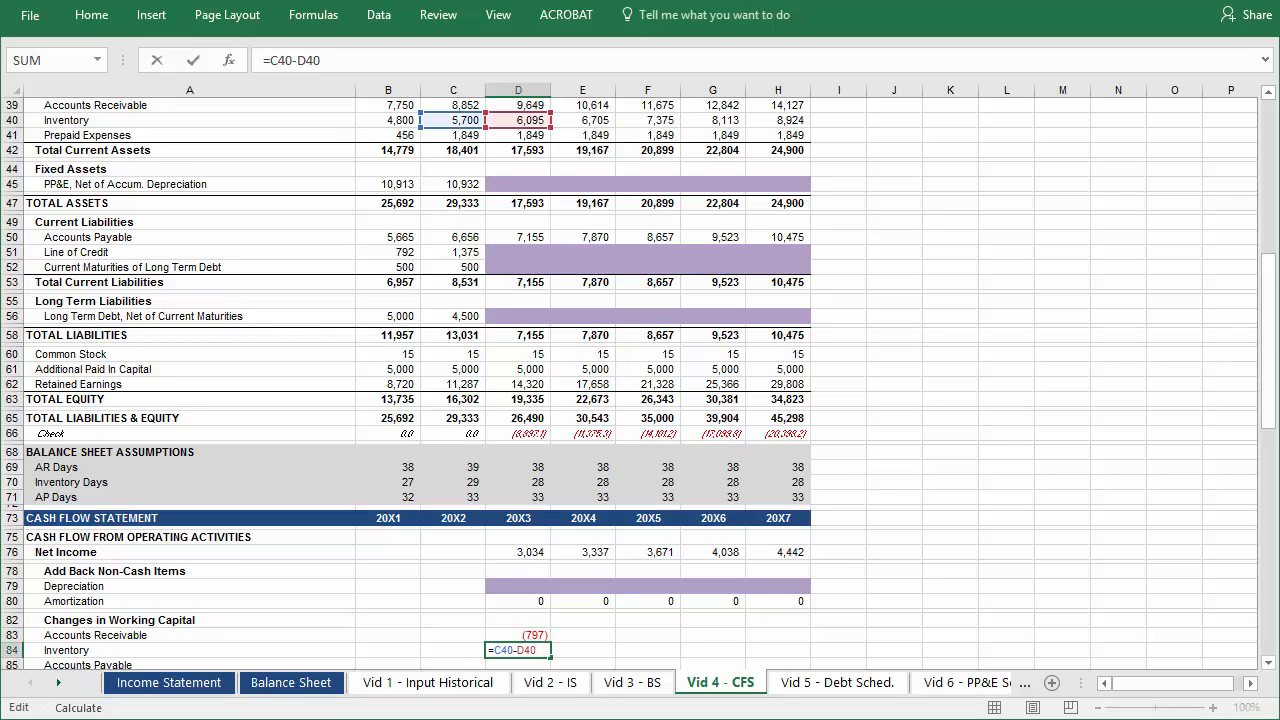
key("Escape")
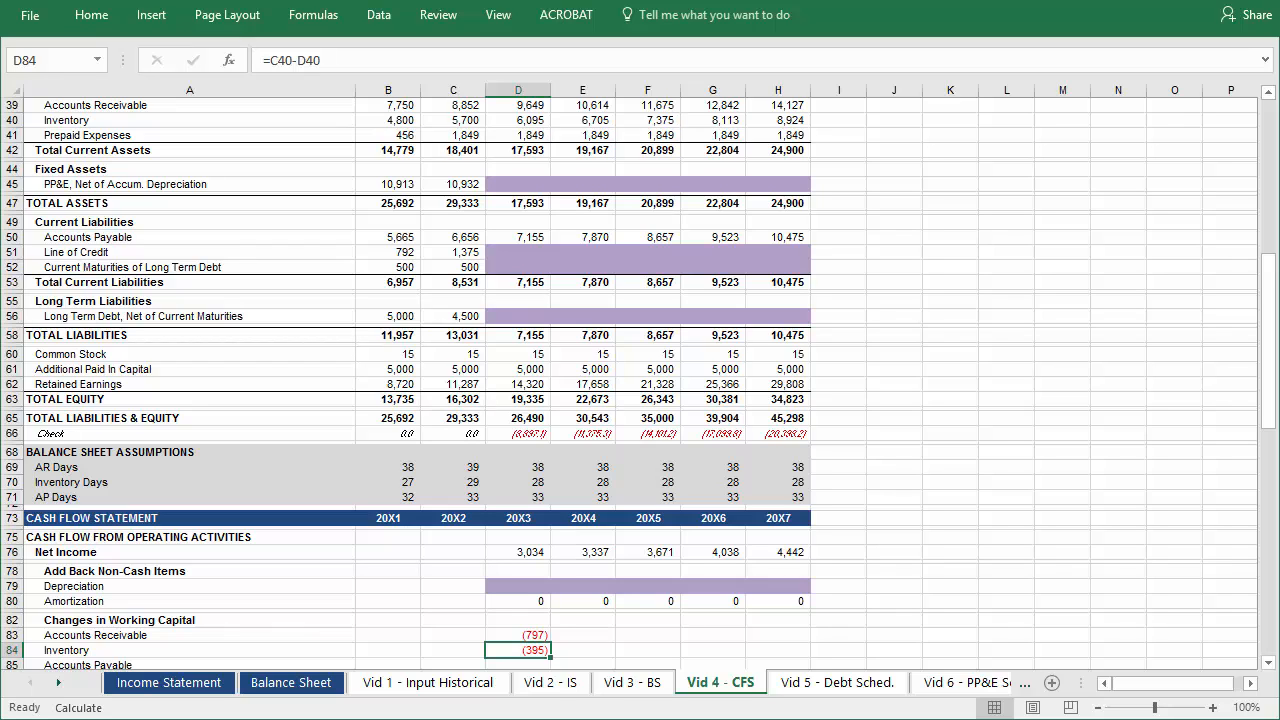
Calculate the 20X3 change in Accounts Payable in D85 as current year minus prior year with =D50-C50
key("Down")
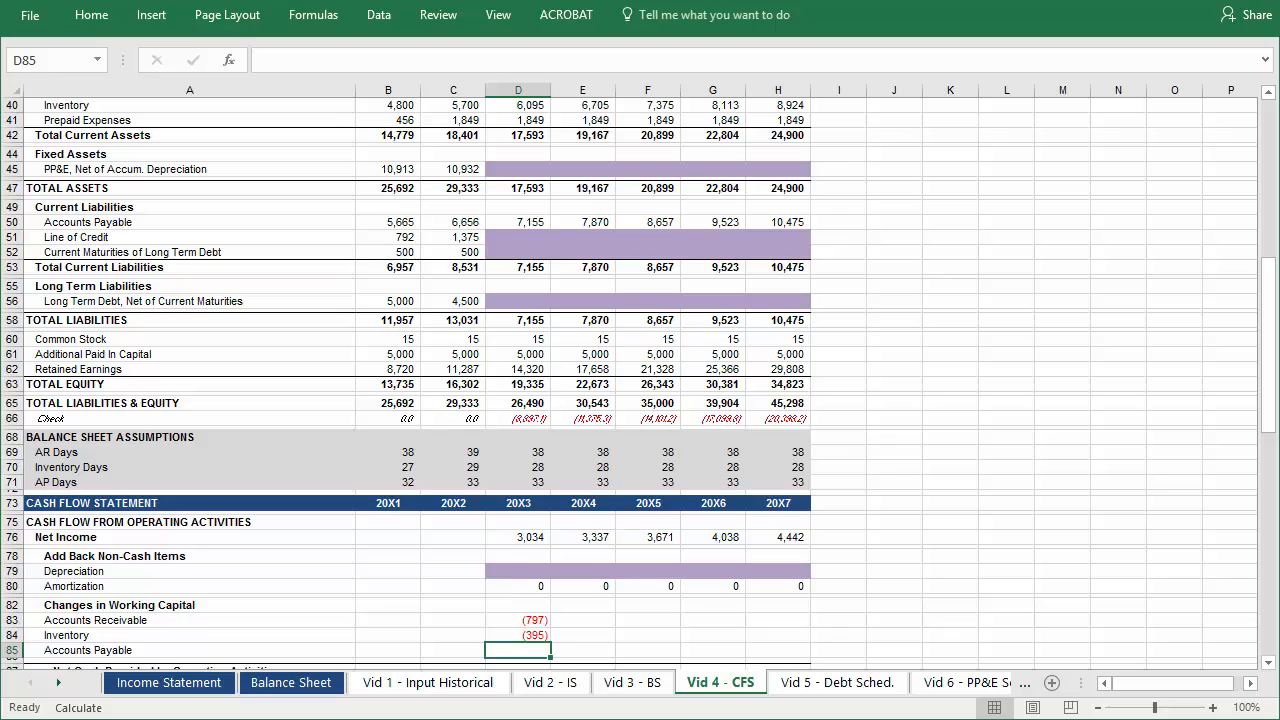
type("=")
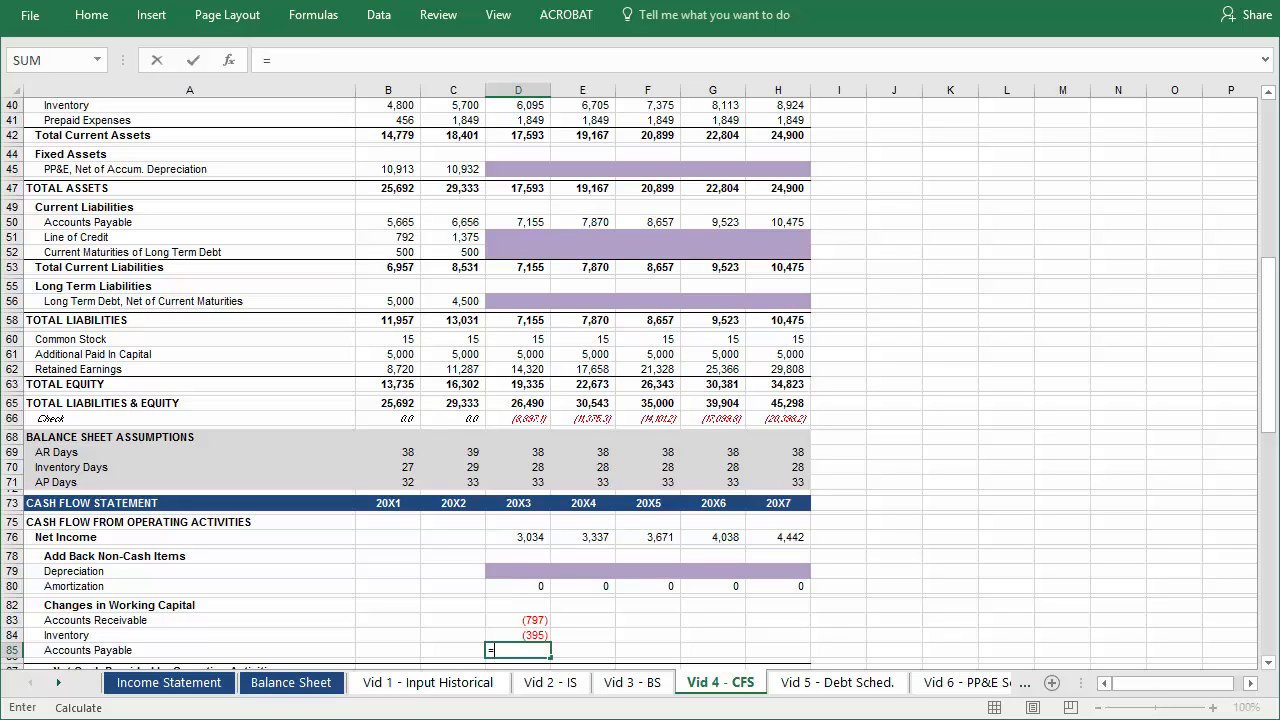
key("Up")
key("Up")
key("Up")
key("Up")
key("Up")
key("Up")
key("Up")
key("Up")
key("Up")
key("Up")
key("Up")
key("Up")
key("Up")
key("Up")
key("Up")
key("Up")
key("Up")
key("Up")
key("Up")
key("Up")
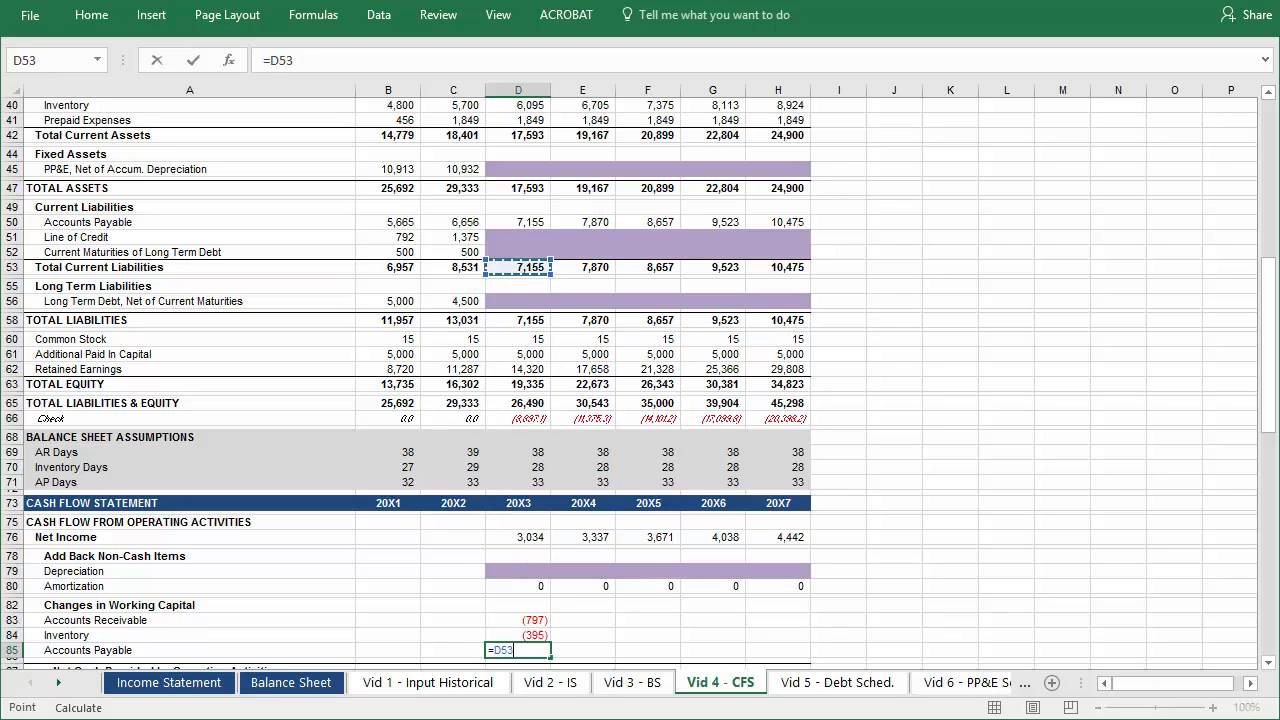
key("Up")
key("Up")
key("Up")
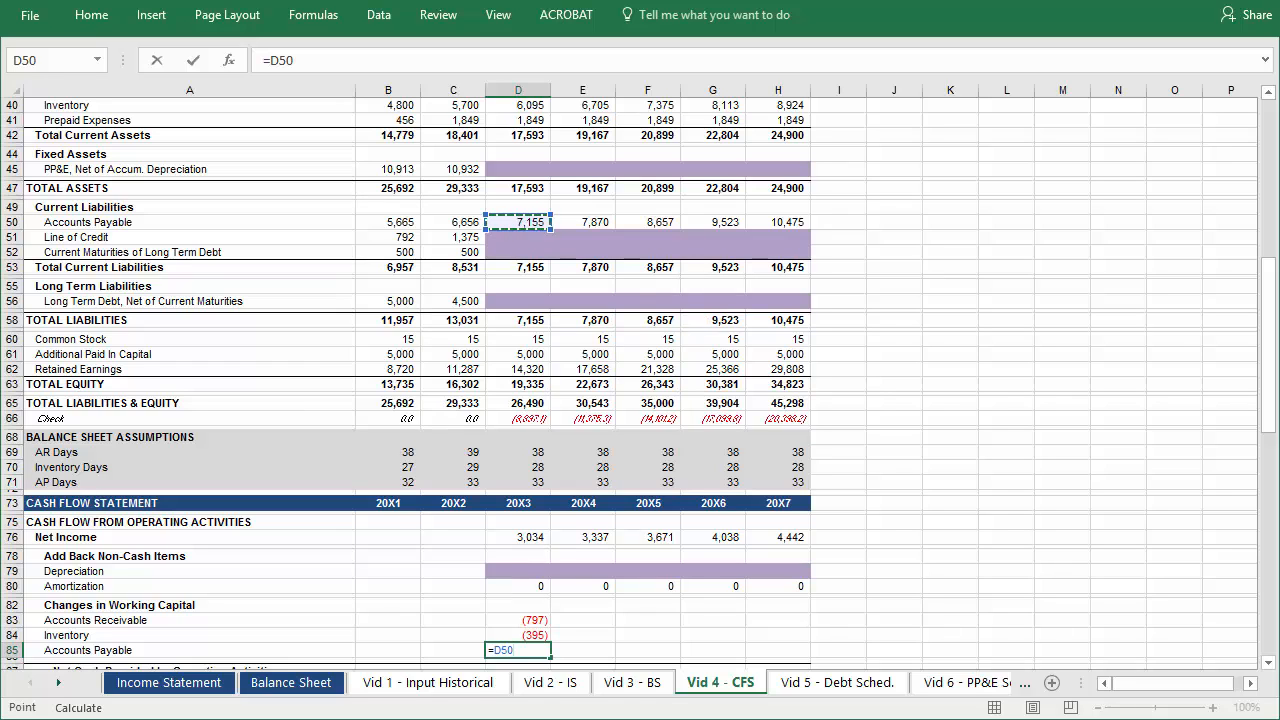
type("-")
key("Up")
key("Up")
key("Up")
key("Up")
key("Up")
key("Up")
key("Up")
key("Up")
key("Up")
key("Up")
key("Up")
key("Up")
key("Up")
key("Up")
key("Up")
key("Up")
key("Up")
key("Up")
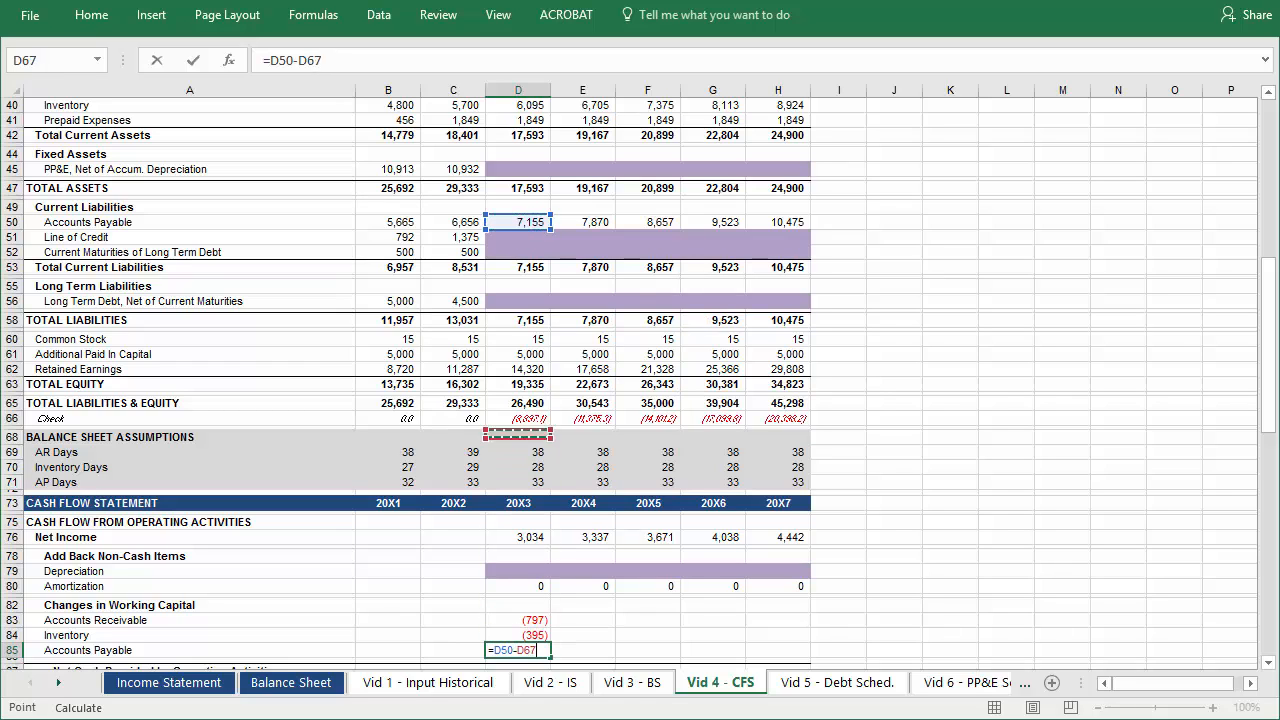
key("Up")
key("Up")
key("Up")
key("Up")
key("Up")
key("Up")
key("Up")
key("Up")
key("Up")
key("Up")
key("Up")
key("Up")
key("Up")
key("Left")
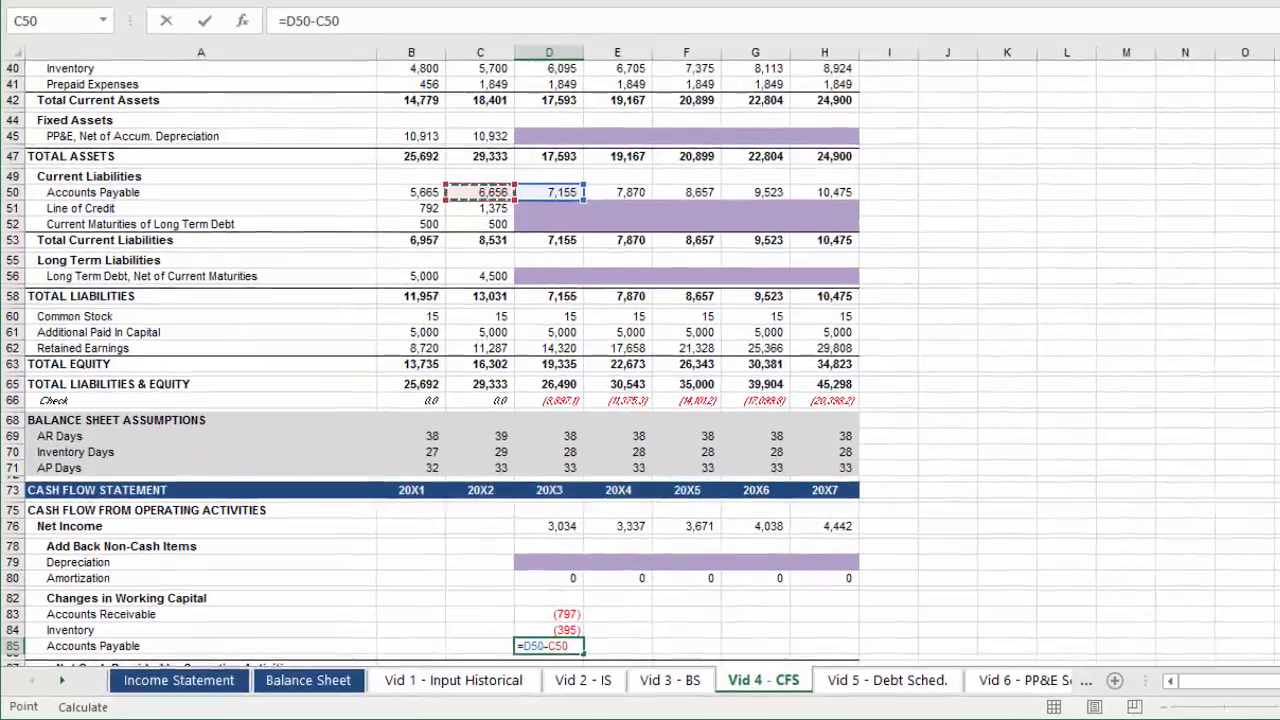
key("Return")
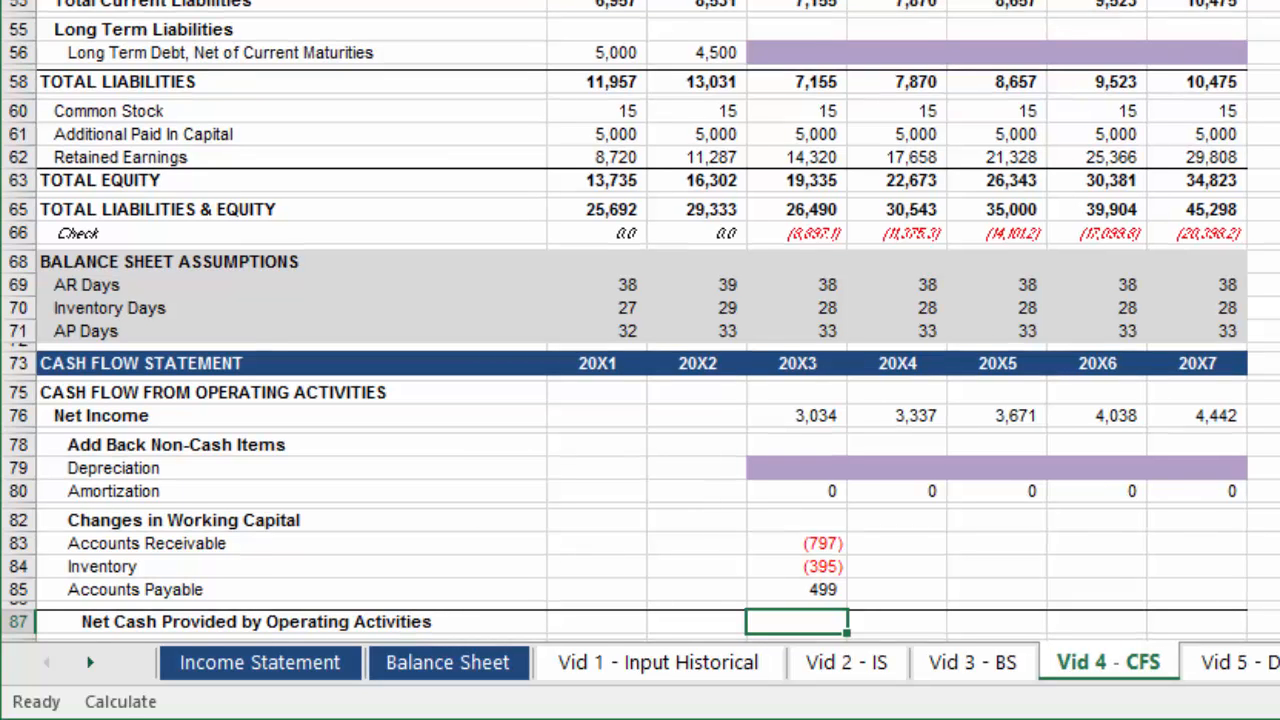
Total the 20X3 Net Cash Provided by Operating Activities in D87 with =SUM(D76,D79:D80,D83:D85)
type("=S")
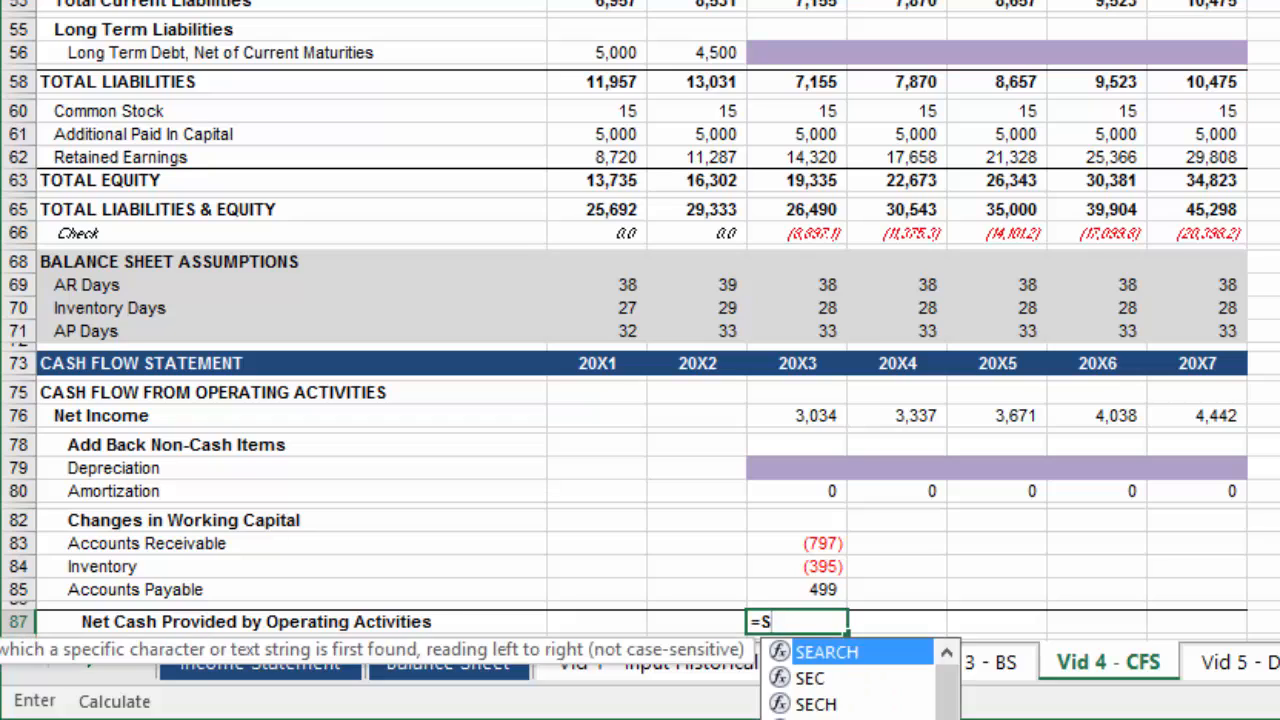
type("UM(")
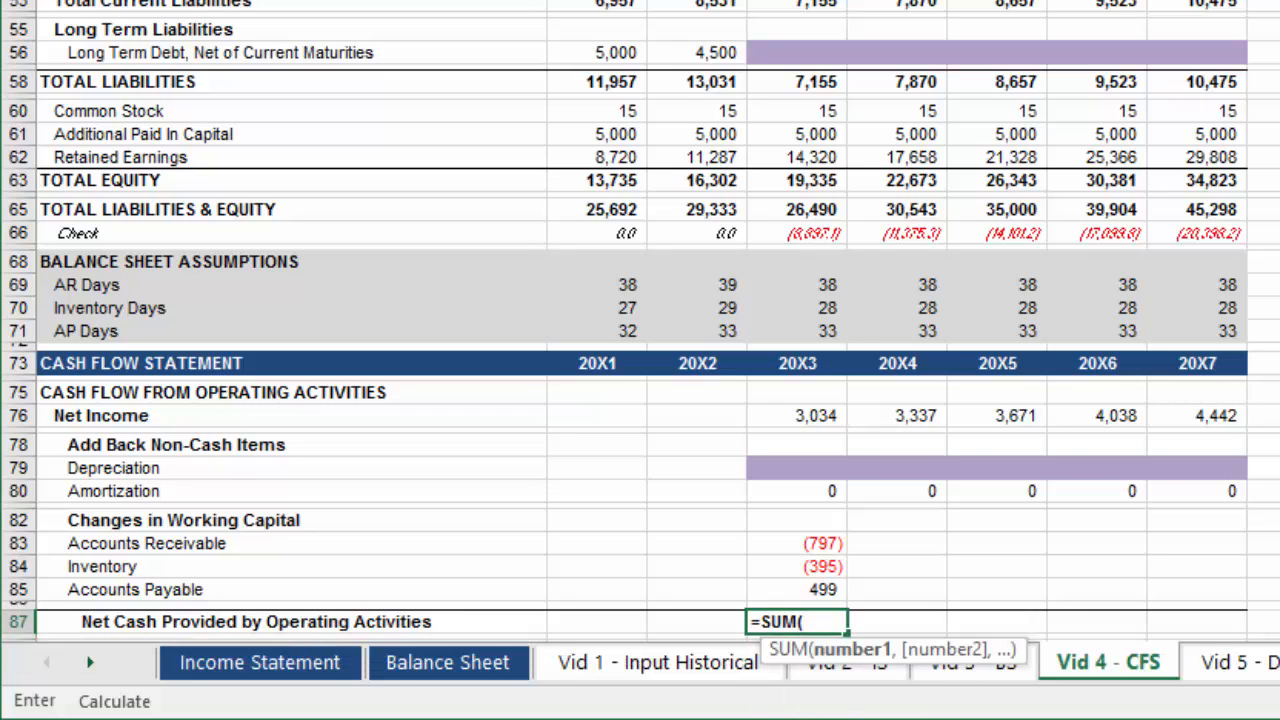
key("Up")
key("Up")
key("Up")
key("Up")
key("Up")
key("Up")
key("Up")
key("Up")
key("Up")
key("Up")
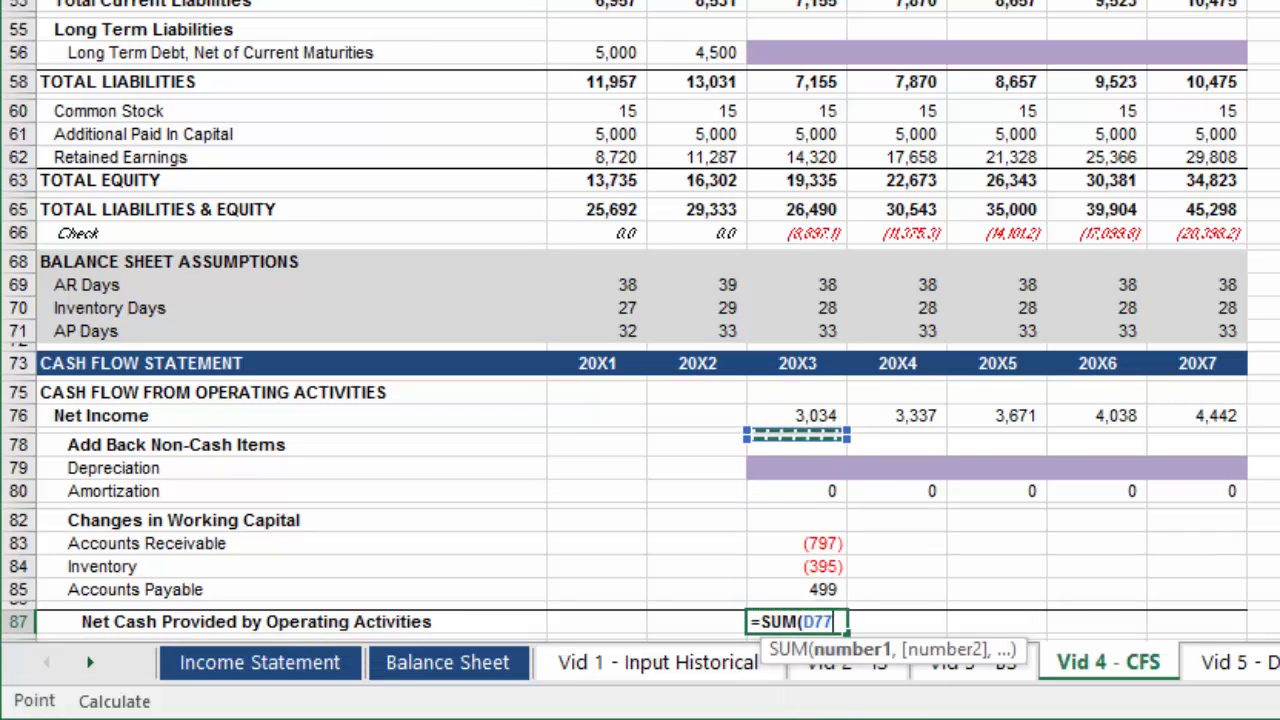
key("Up")
type(",")
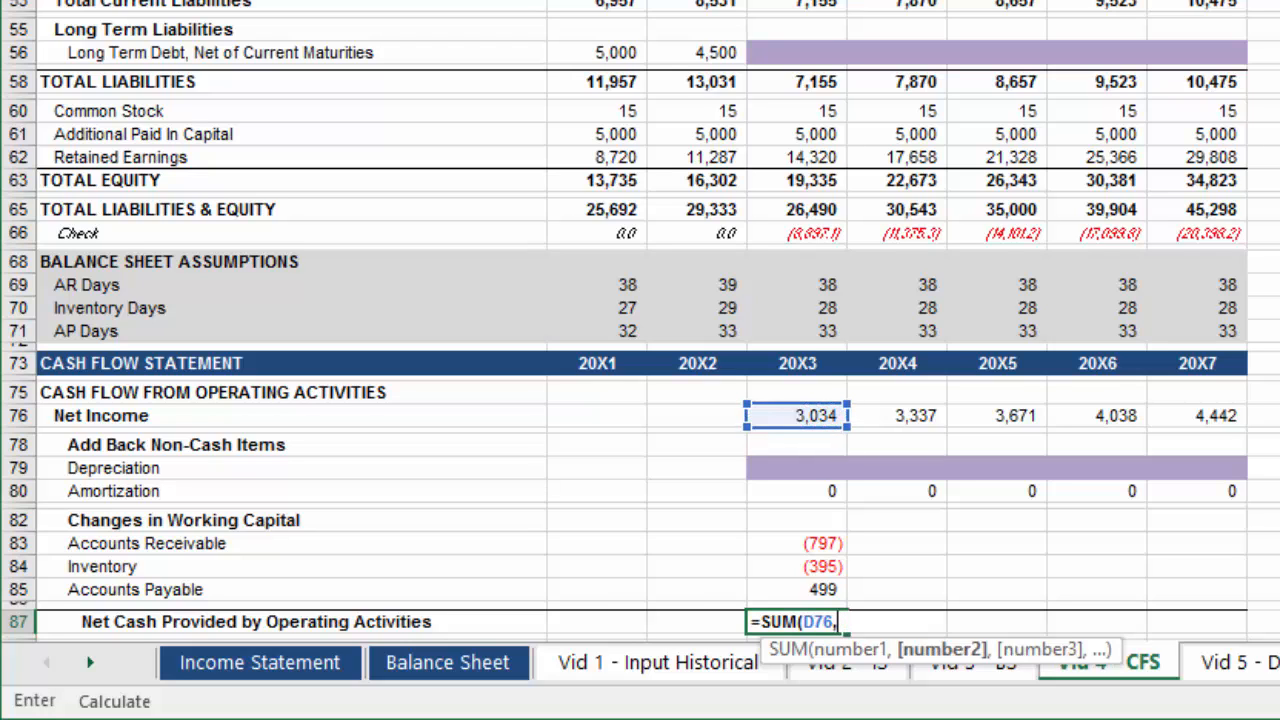
key("Up")
key("Up")
key("Up")
key("Up")
key("Up")
key("Up")
key("Up")
key("shift+Up")
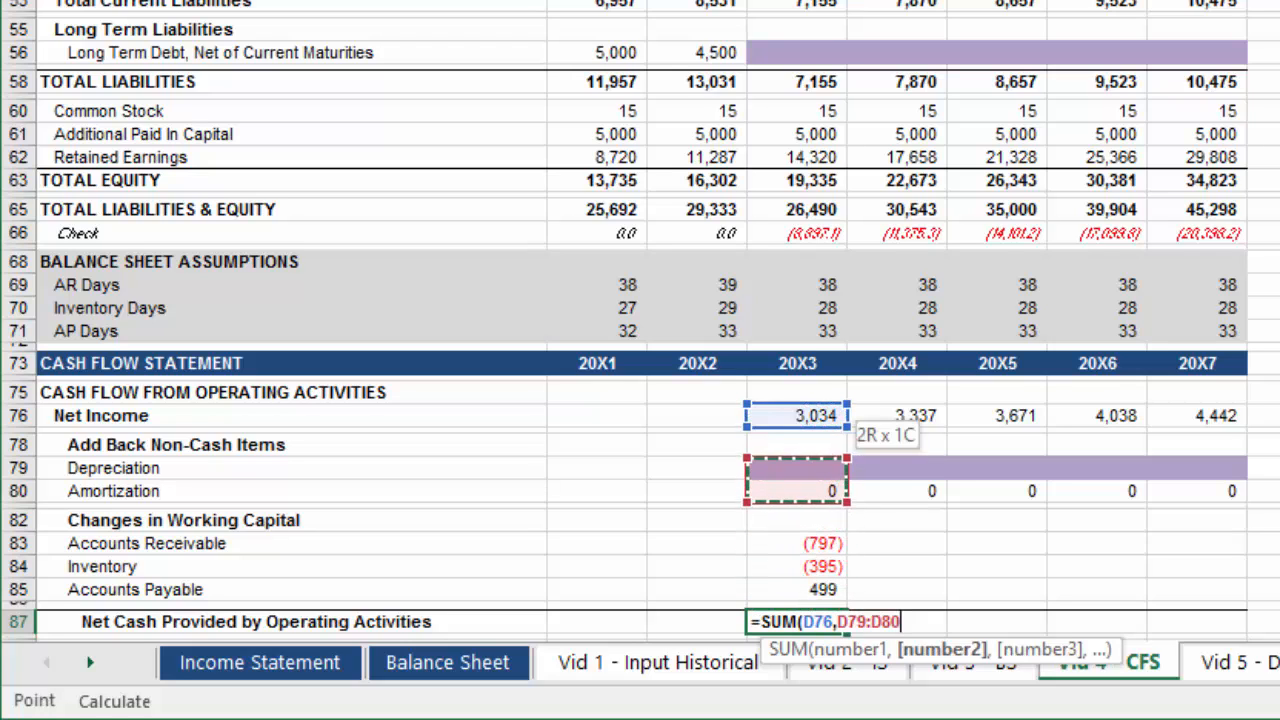
type(",")
left_click_drag(797, 590, 797, 543)
type(")")
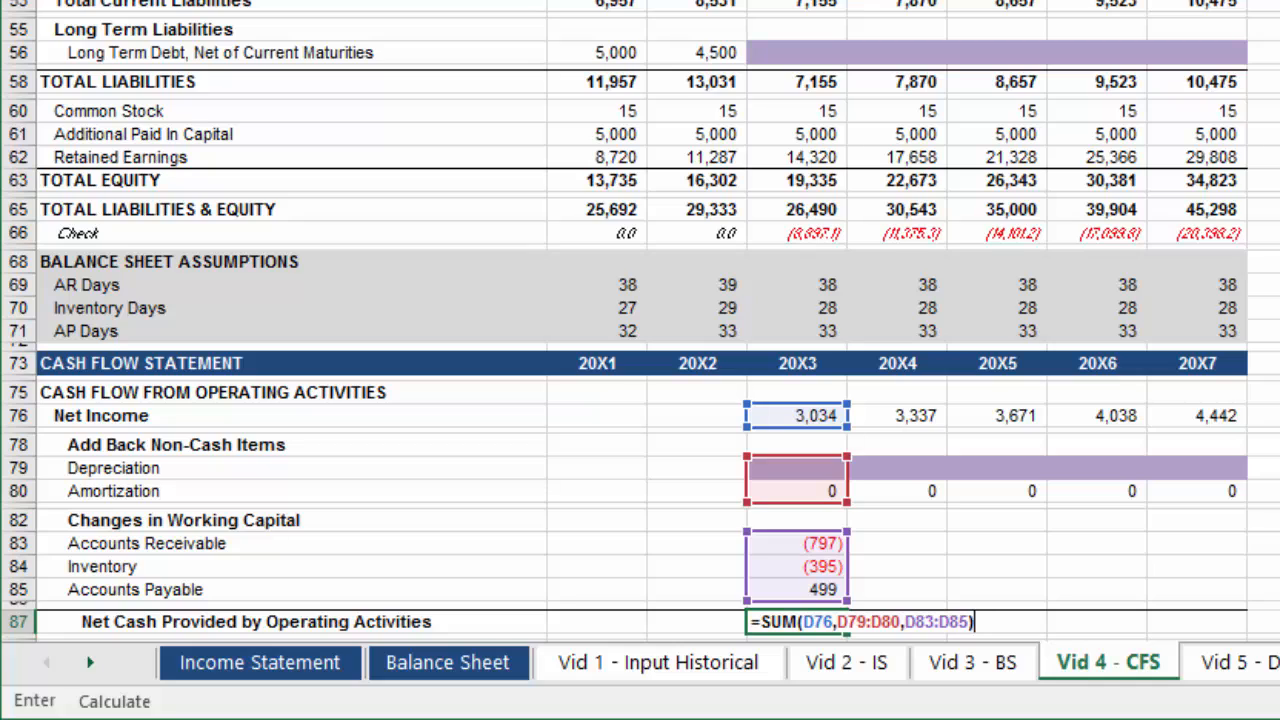
key("Return")
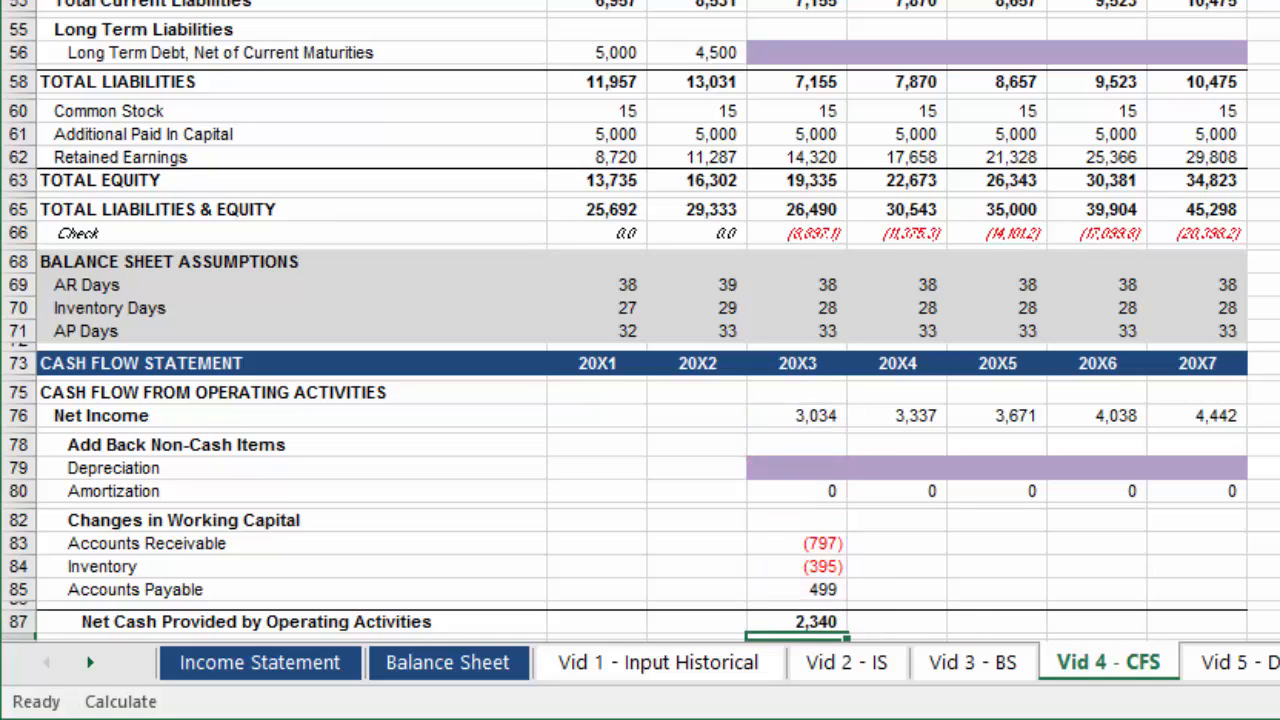
Fill the 20X3 working capital changes and operating cash total in D83:D87 across through 20X7 (column H)
key("Up")
key("shift+Up")
key("shift+Up")
key("shift+Up")
key("shift+Up")
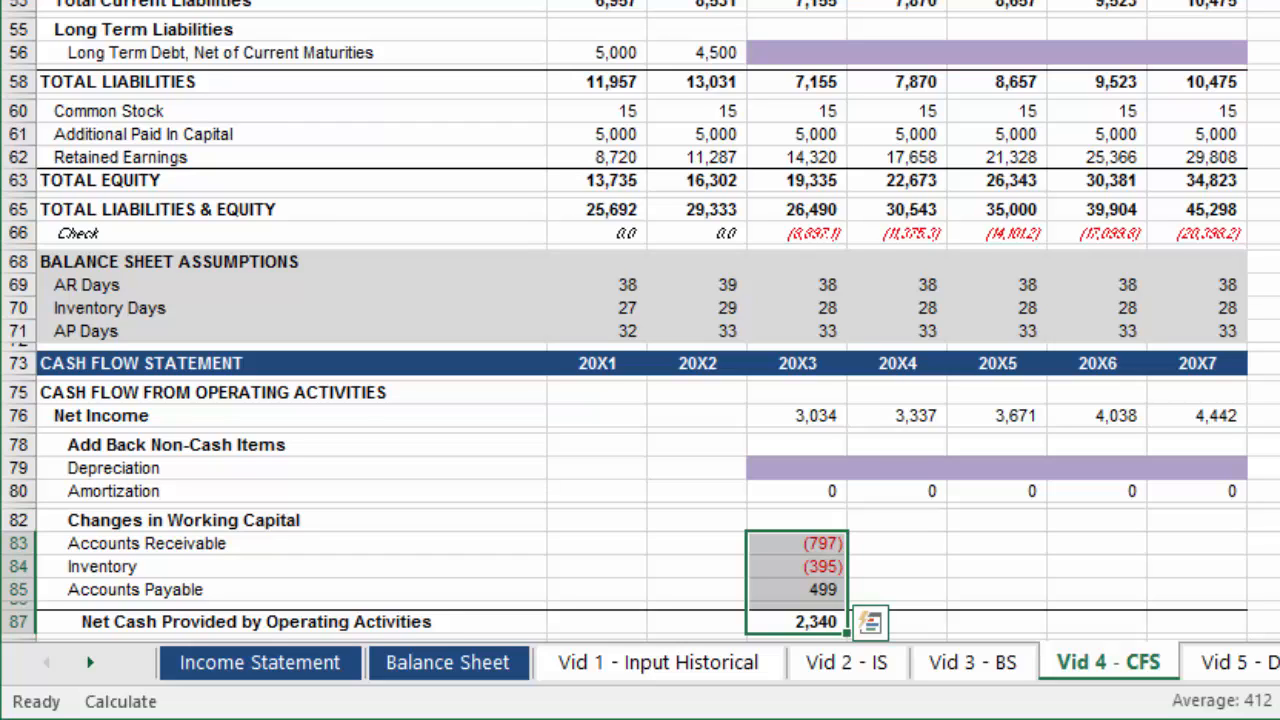
key("shift+Right")
key("shift+Right")
key("shift+Right")
key("shift+Right")
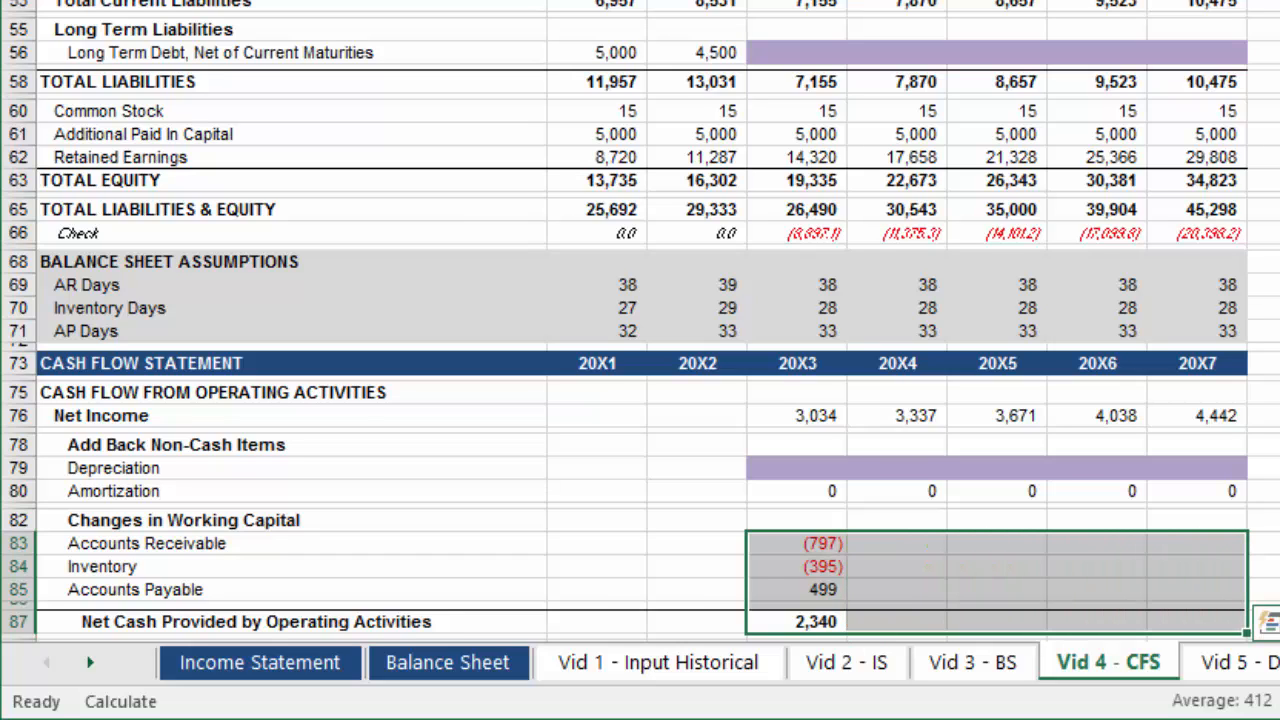
key("ctrl+r")
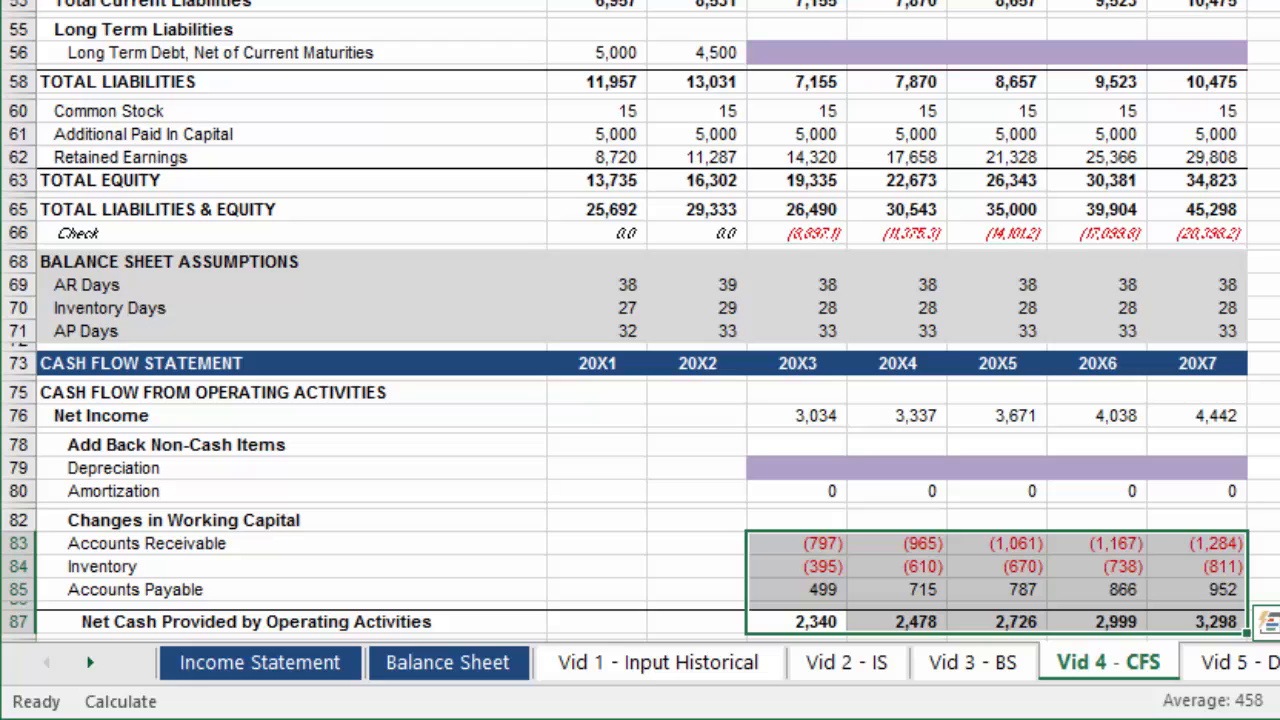
Link 20X3 Net Cash Used in Investing Activities in D91 to capital expenditures with =D90 and fill it across through 20X7
scroll(640, 320, "down", 7)
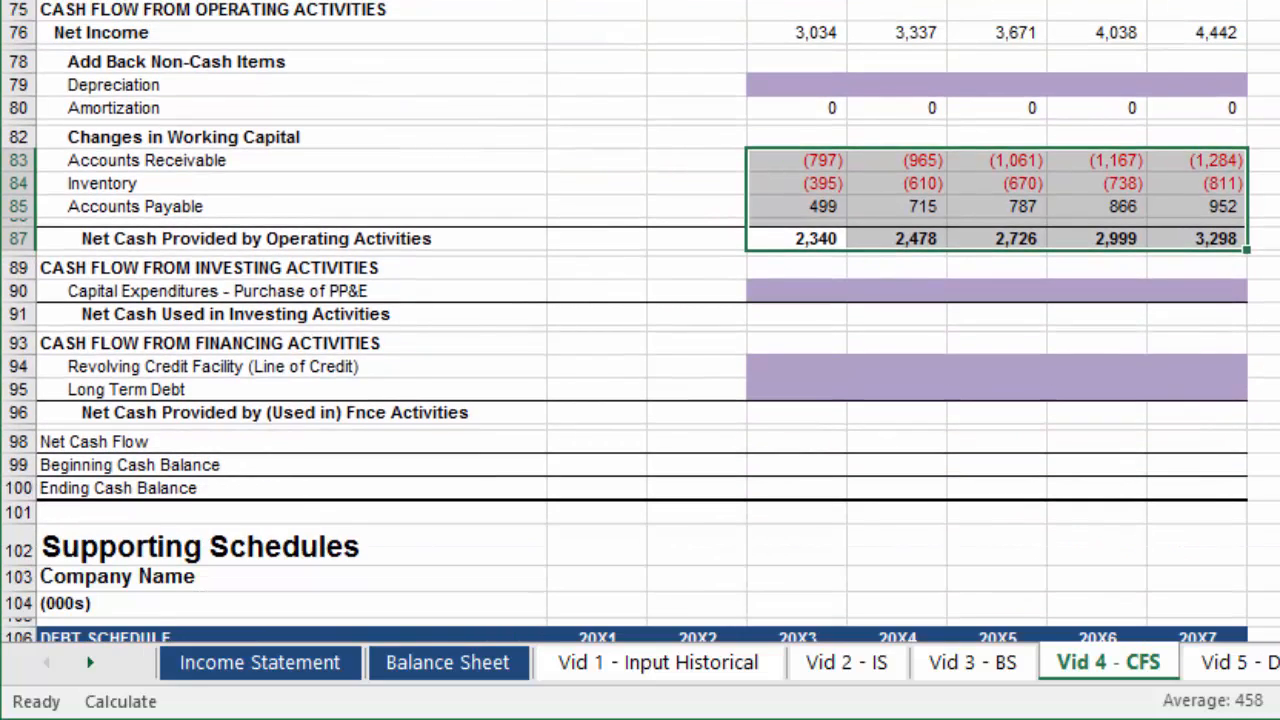
left_click(797, 314)
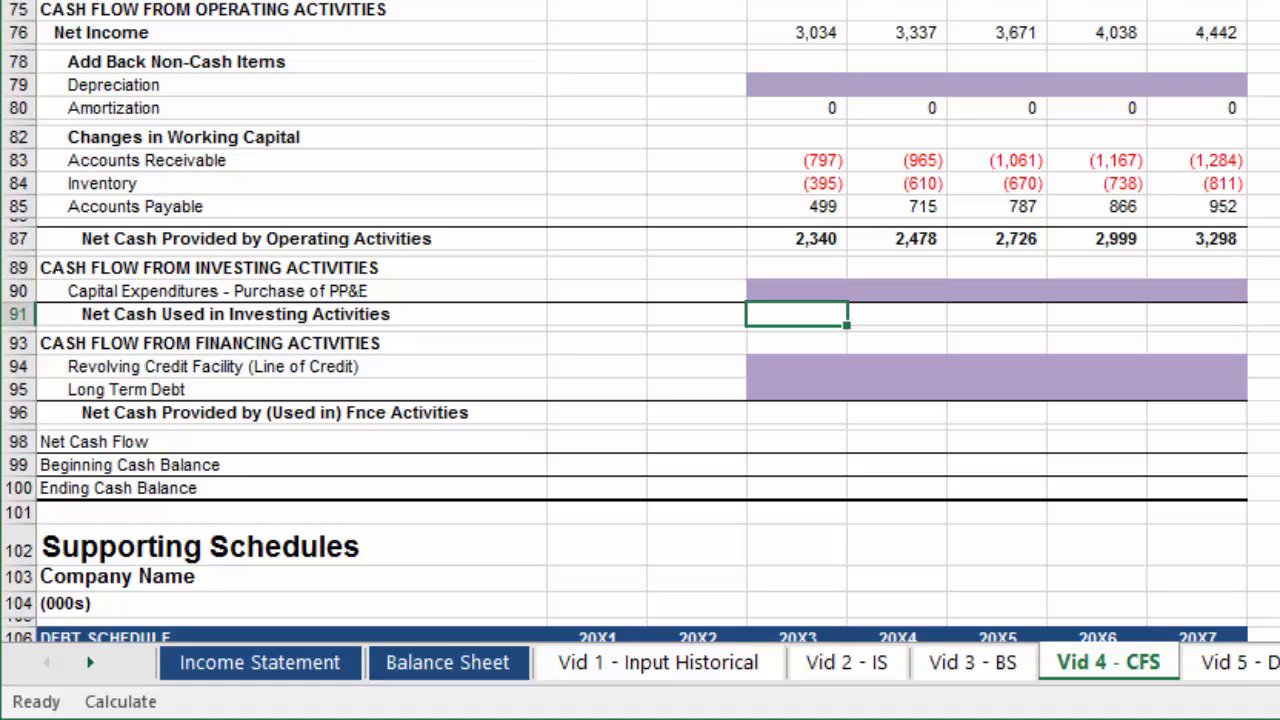
type("=")
key("Up")
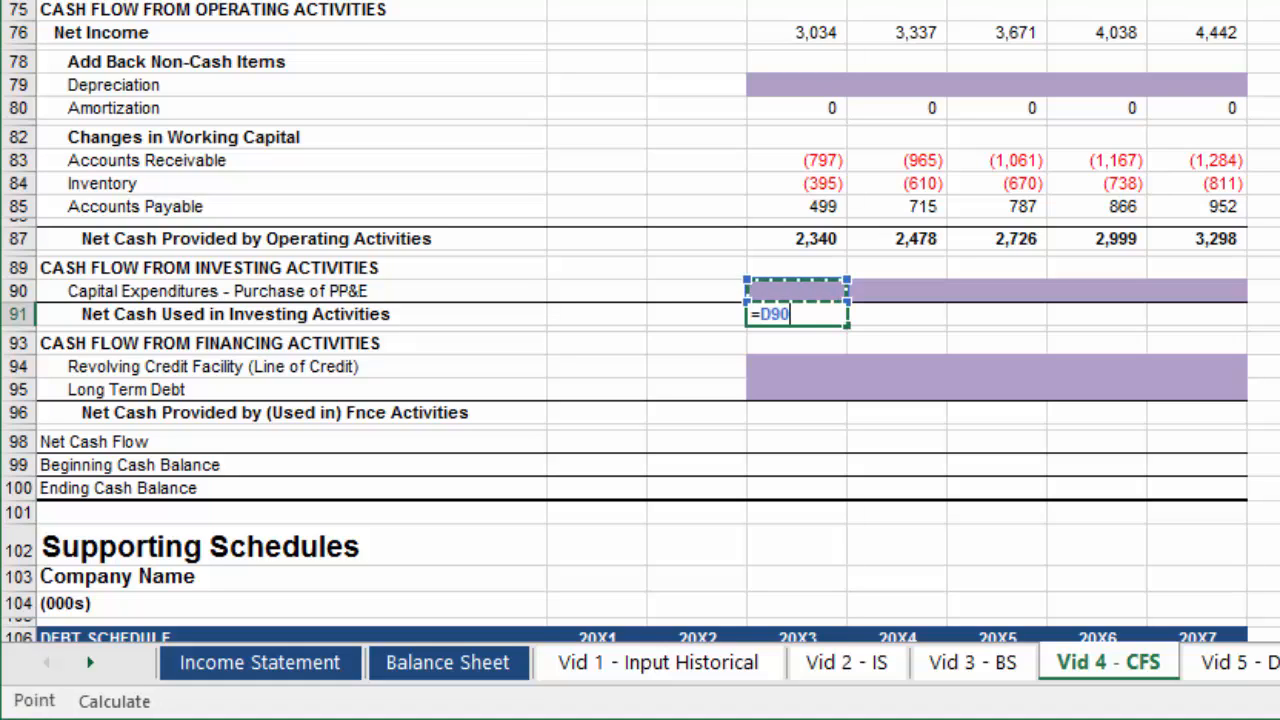
key("ctrl+Return")
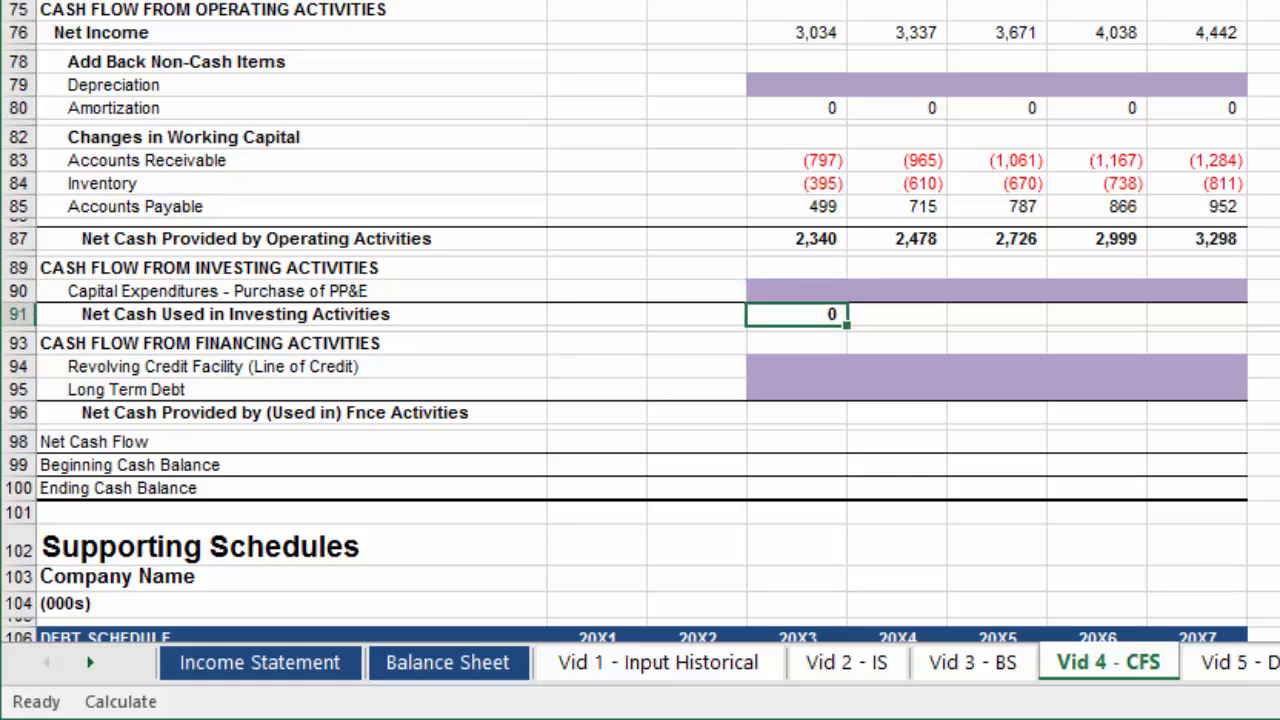
key("shift+Right")
key("shift+Right")
key("shift+Right")
key("shift+Right")
key("ctrl+r")
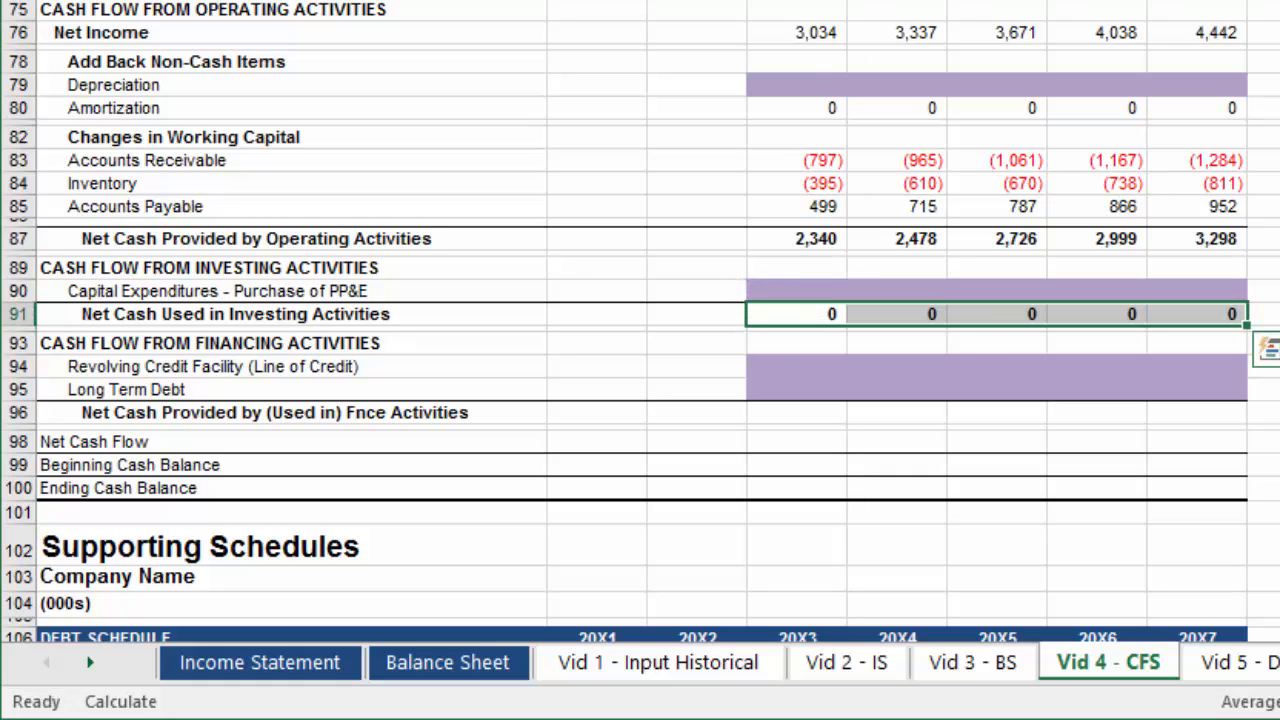
Total 20X3 net cash from financing activities in D96 with =SUM(D94:D95) and fill it across through 20X7
key("Down")
key("Down")
key("Down")
key("Down")
key("Down")
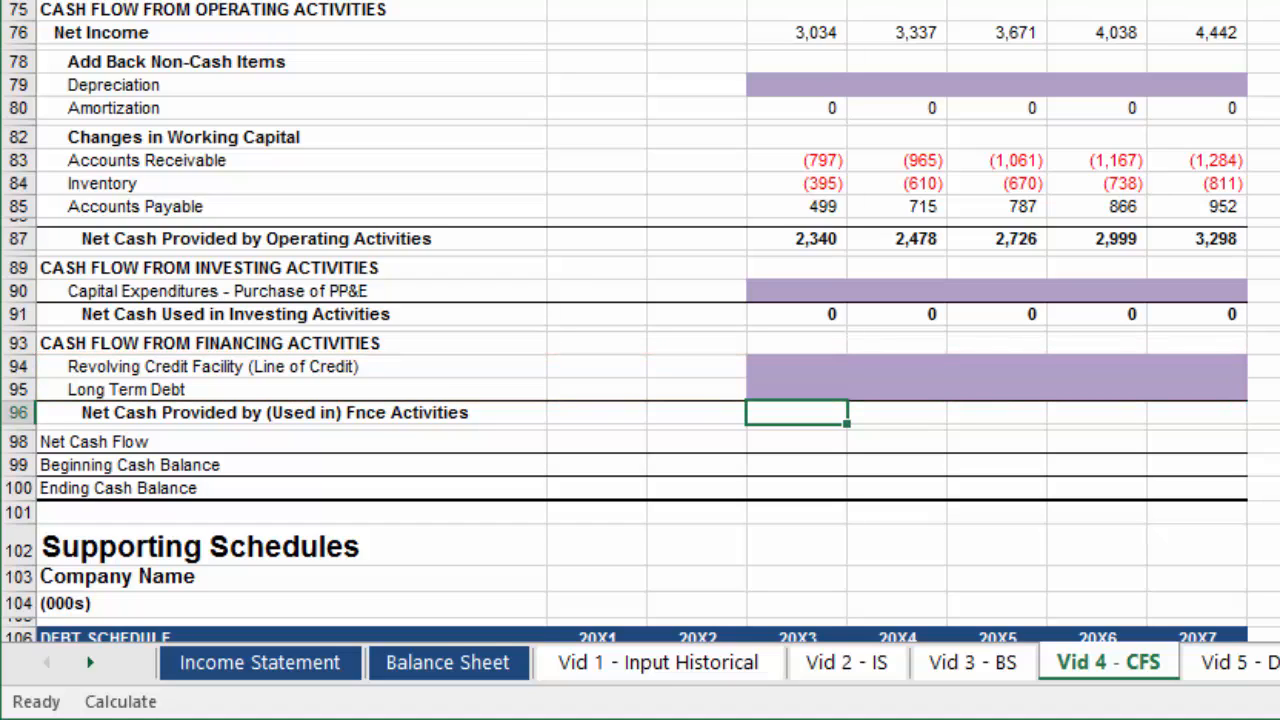
type("=sum(")
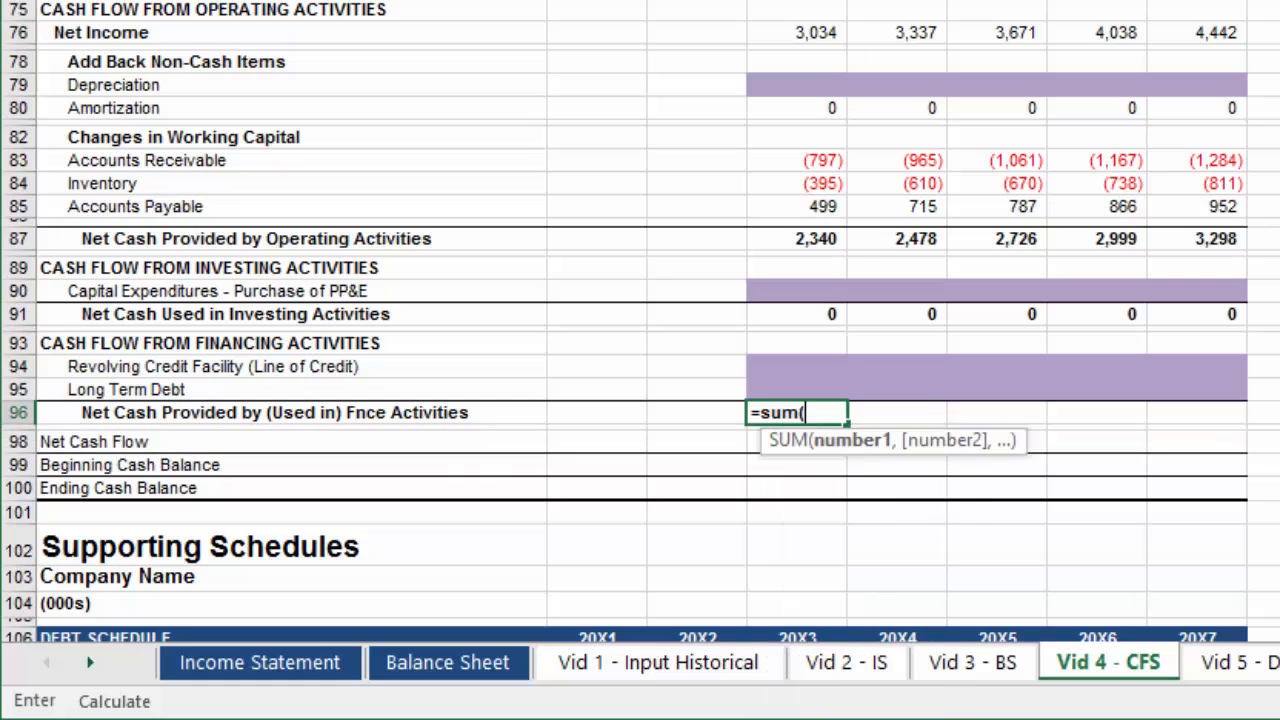
key("Up")
key("shift+Up")
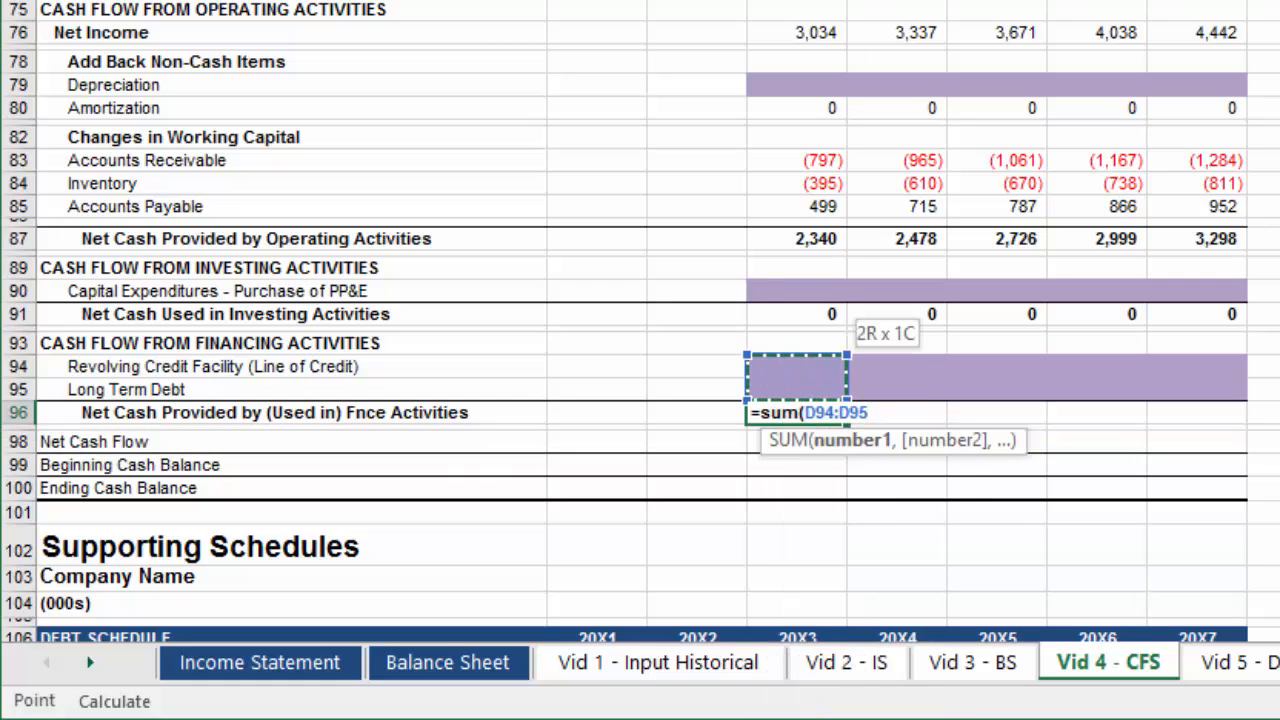
type(")")
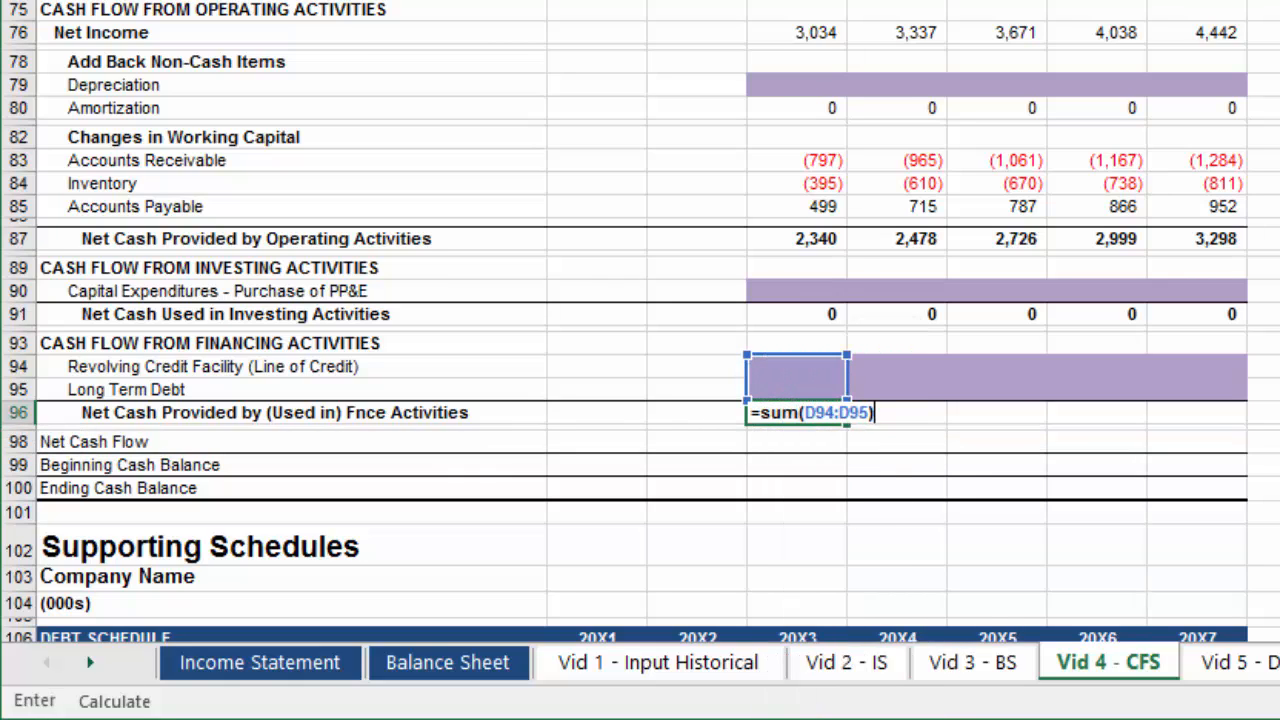
key("ctrl+Return")
key("shift+Right")
key("shift+Right")
key("shift+Right")
key("shift+Right")
key("ctrl+r")
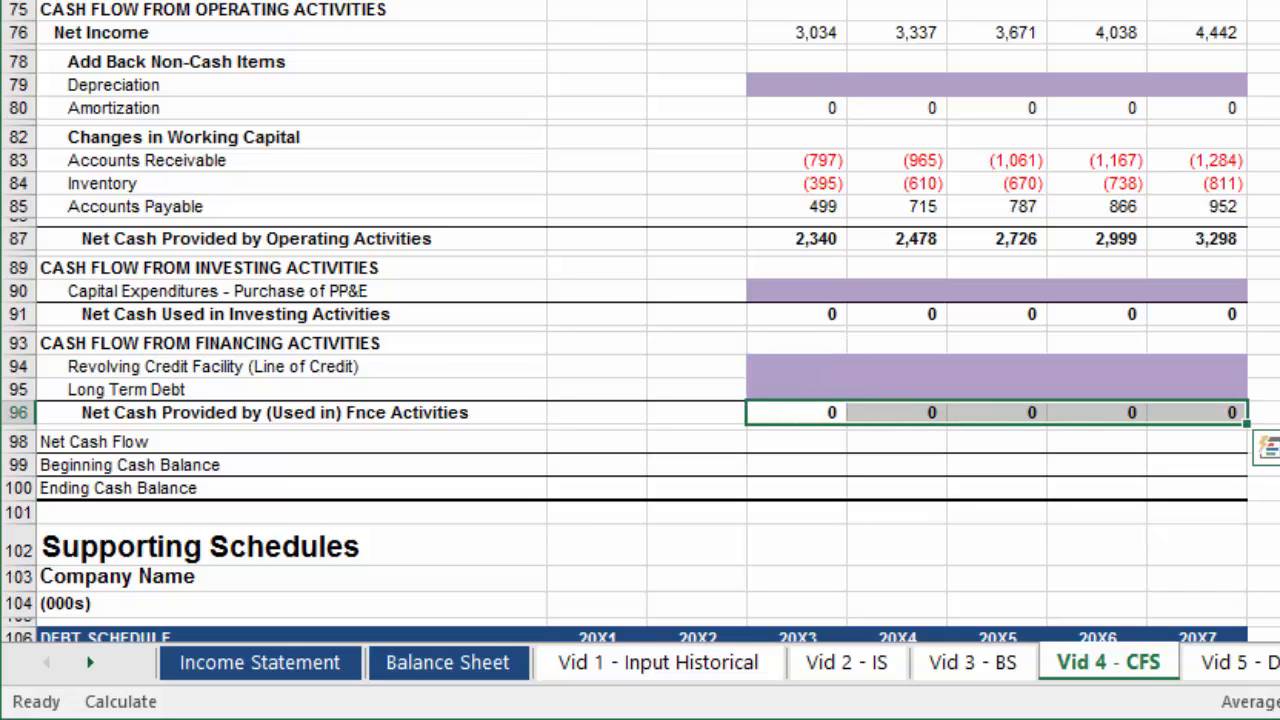
Calculate the 20X3 Net Cash Flow in D98 by adding the operating (D87), investing (D91) and financing net cash totals
key("Down")
key("Down")
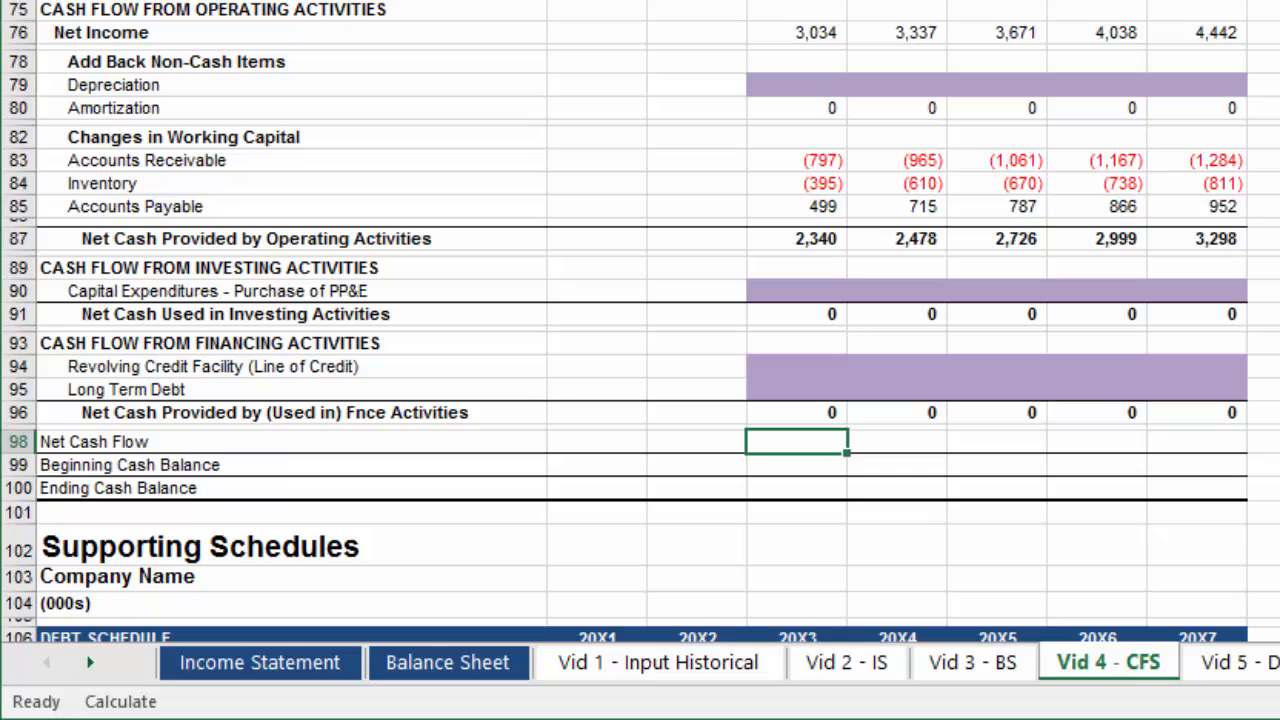
type("=")
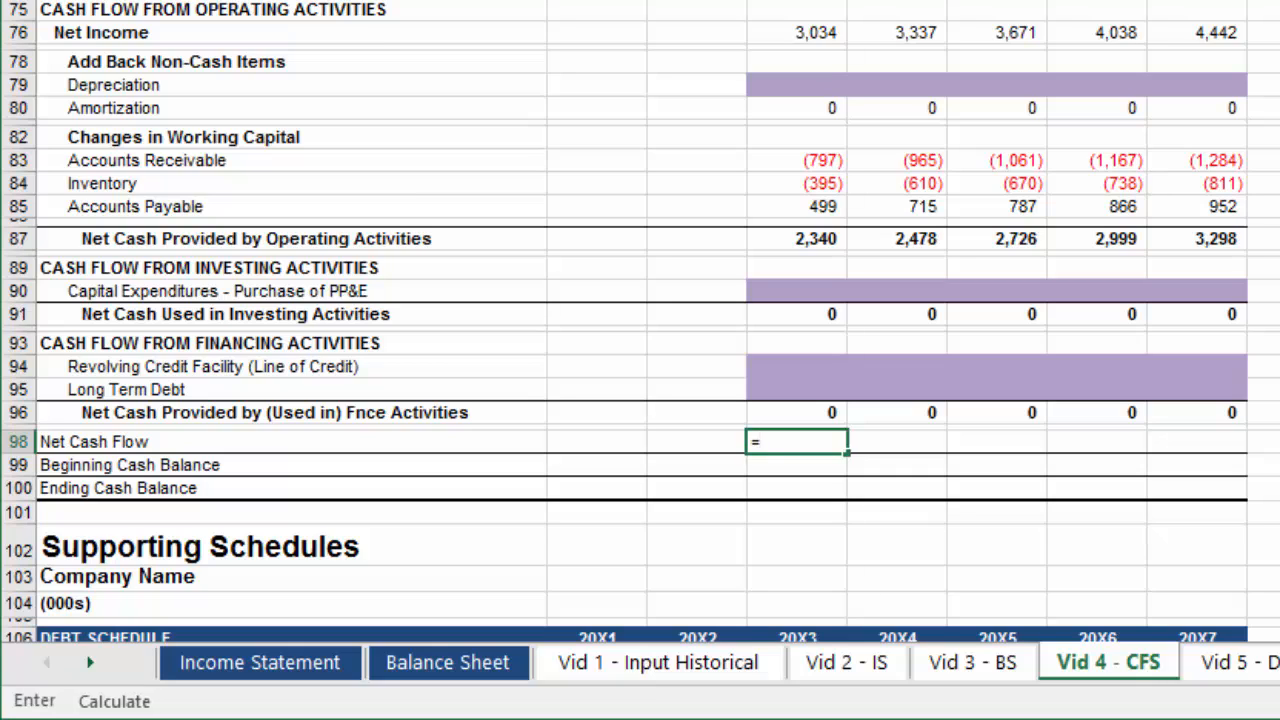
key("Up")
key("Up")
key("Up")
key("Up")
key("Up")
key("Up")
key("Up")
key("Up")
key("Up")
key("Up")
key("Up")
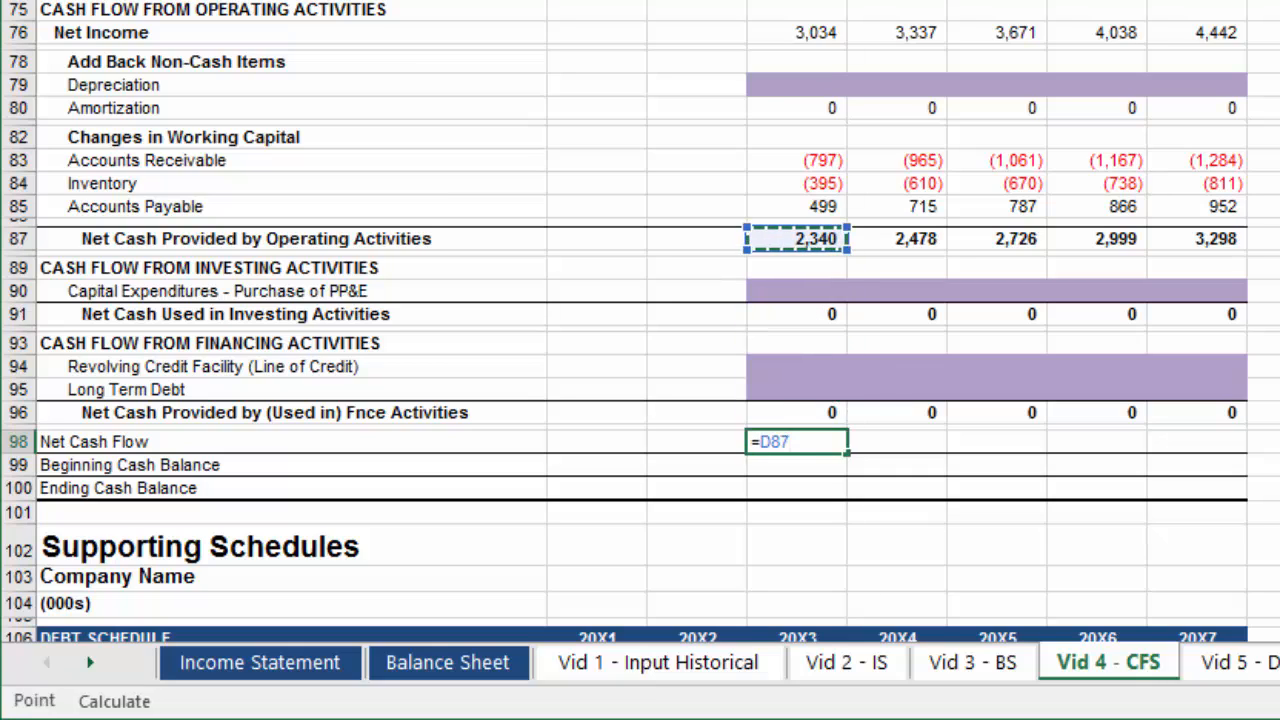
type("+")
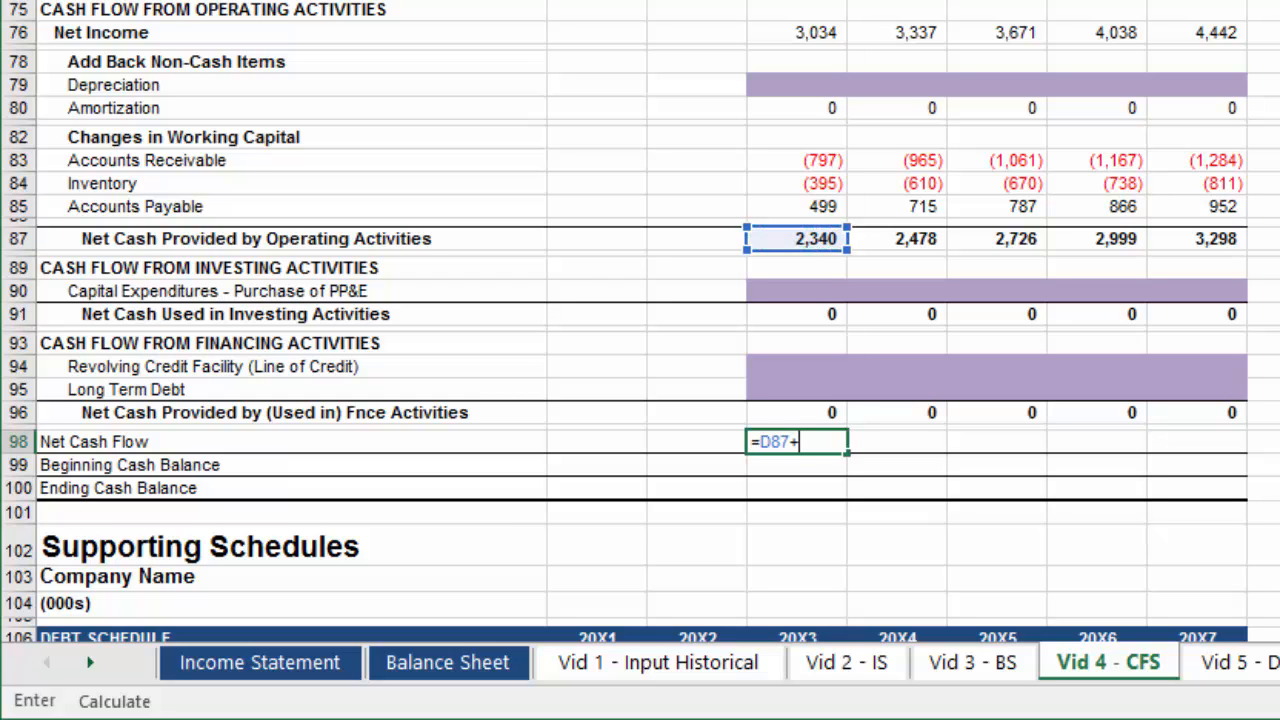
key("Up")
key("Up")
key("Up")
key("Up")
key("Up")
key("Up")
key("Up")
type("+")
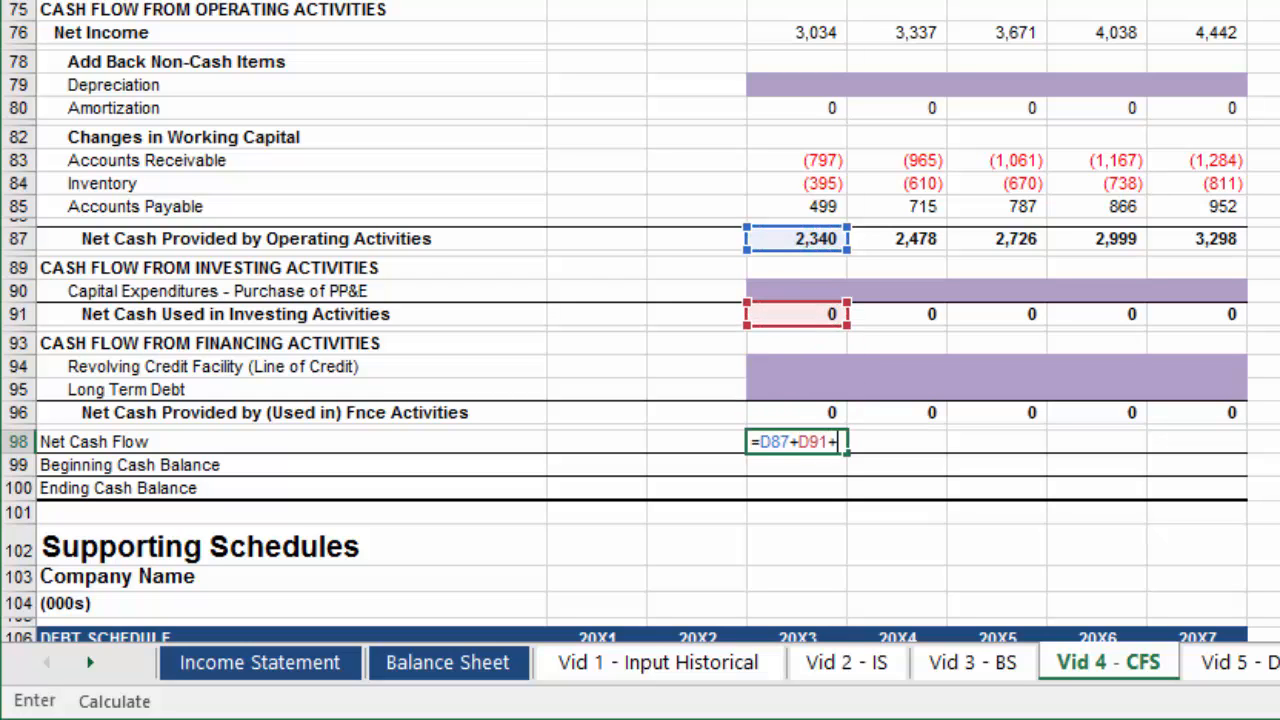
key("Up")
key("Return")
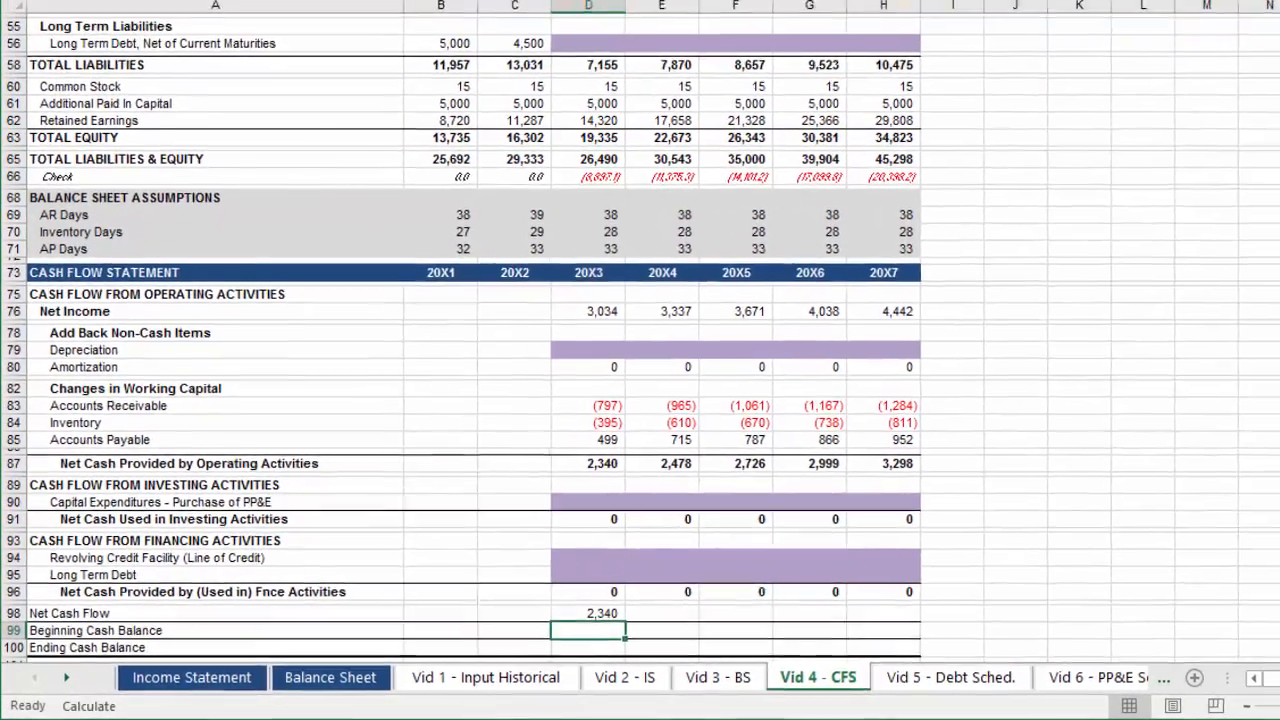
Link the 20X3 Beginning Cash Balance in D99 to the 20X2 balance sheet cash with =C38
type("=")
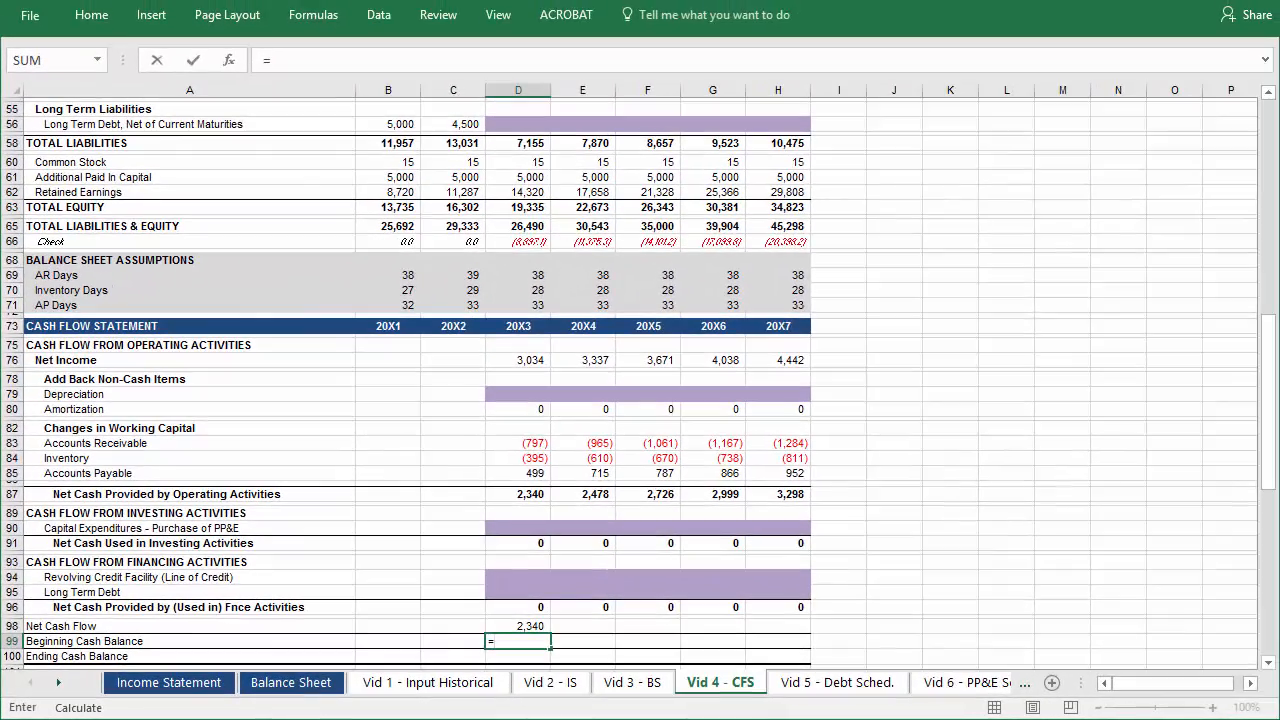
key("Left")
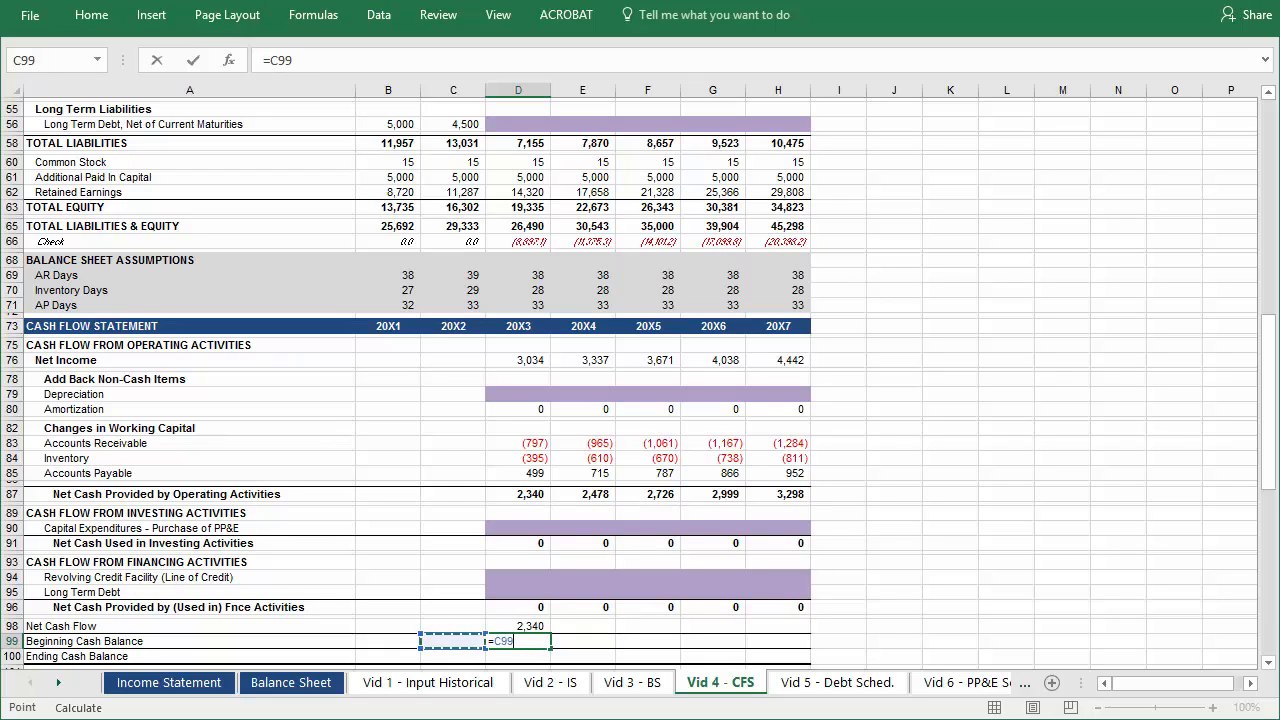
key("Up")
key("Up")
key("Up")
key("Up")
key("Up")
key("Up")
key("Up")
key("Up")
key("Up")
key("Up")
key("Up")
key("Up")
key("Up")
key("Up")
key("Up")
key("Up")
key("Up")
key("Up")
key("Up")
key("Up")
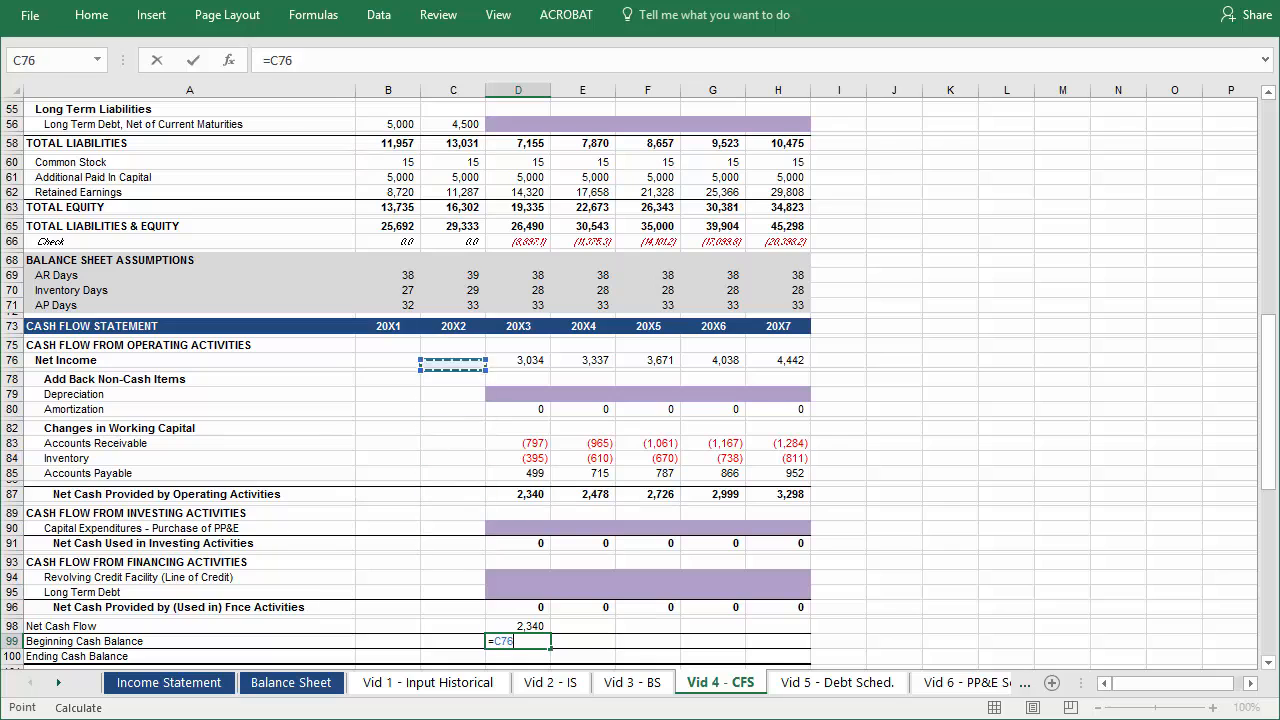
key("Up")
key("Up")
key("Up")
key("Up")
key("Up")
key("Up")
key("Up")
key("Up")
key("Up")
key("Up")
key("Up")
key("Up")
key("Up")
key("Up")
key("Up")
key("Up")
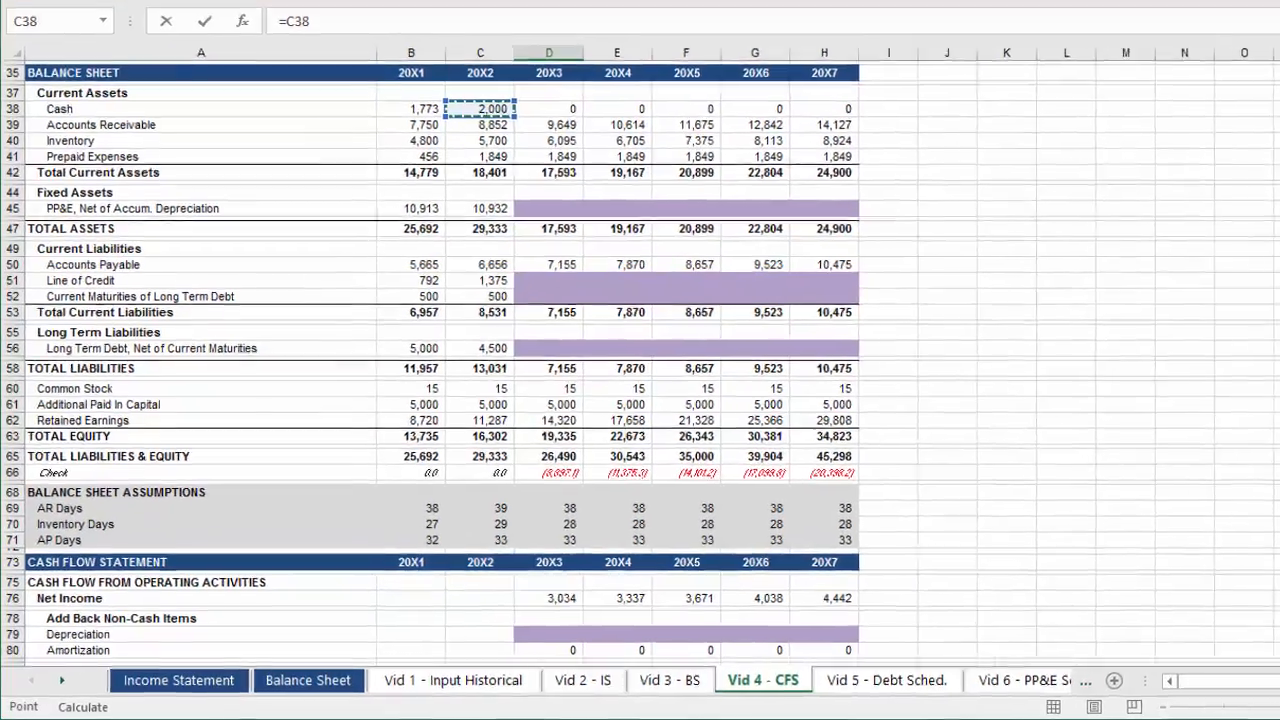
key("Return")
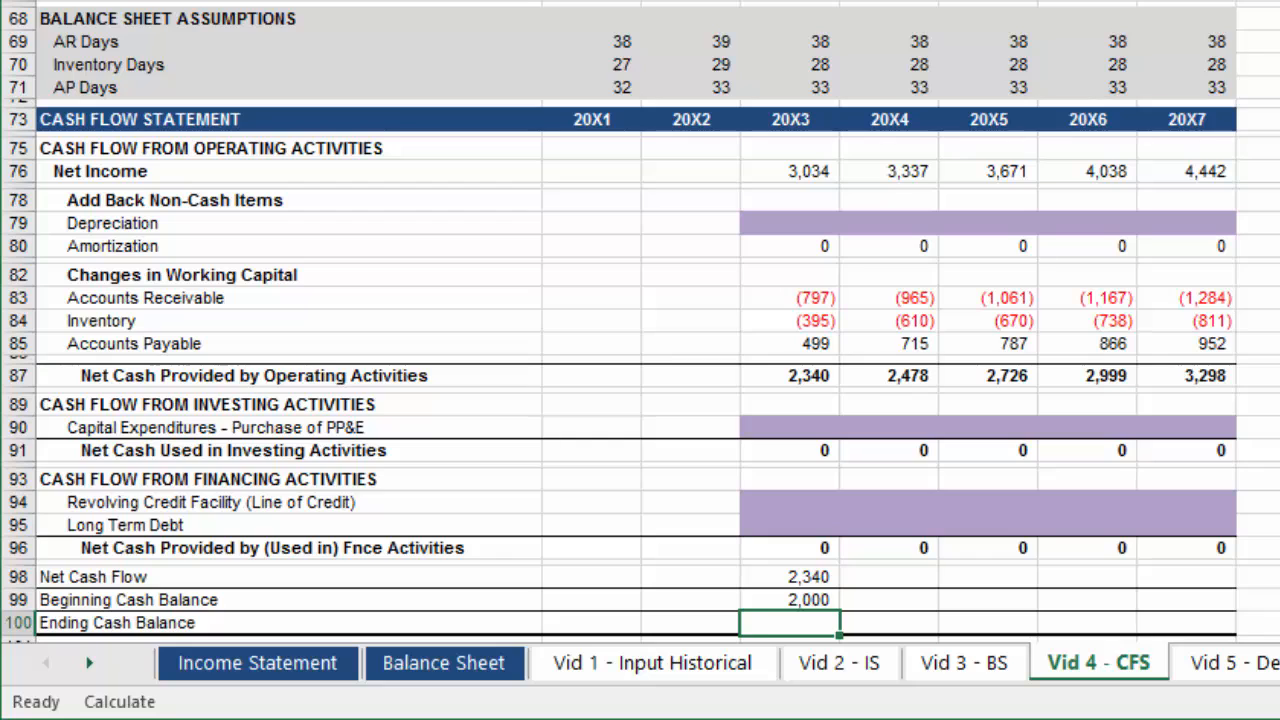
Calculate the 20X3 Ending Cash Balance in D100 with =SUM(D98:D99)
type("=sum")
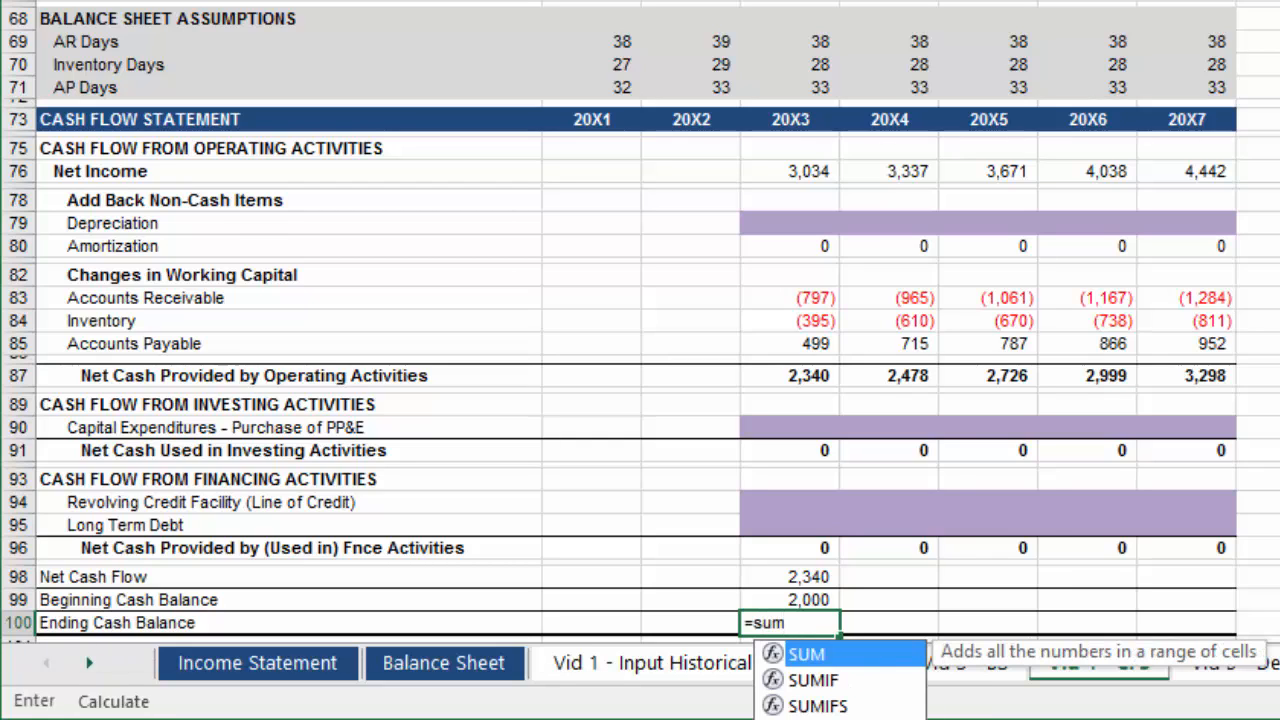
type("(")
key("Up")
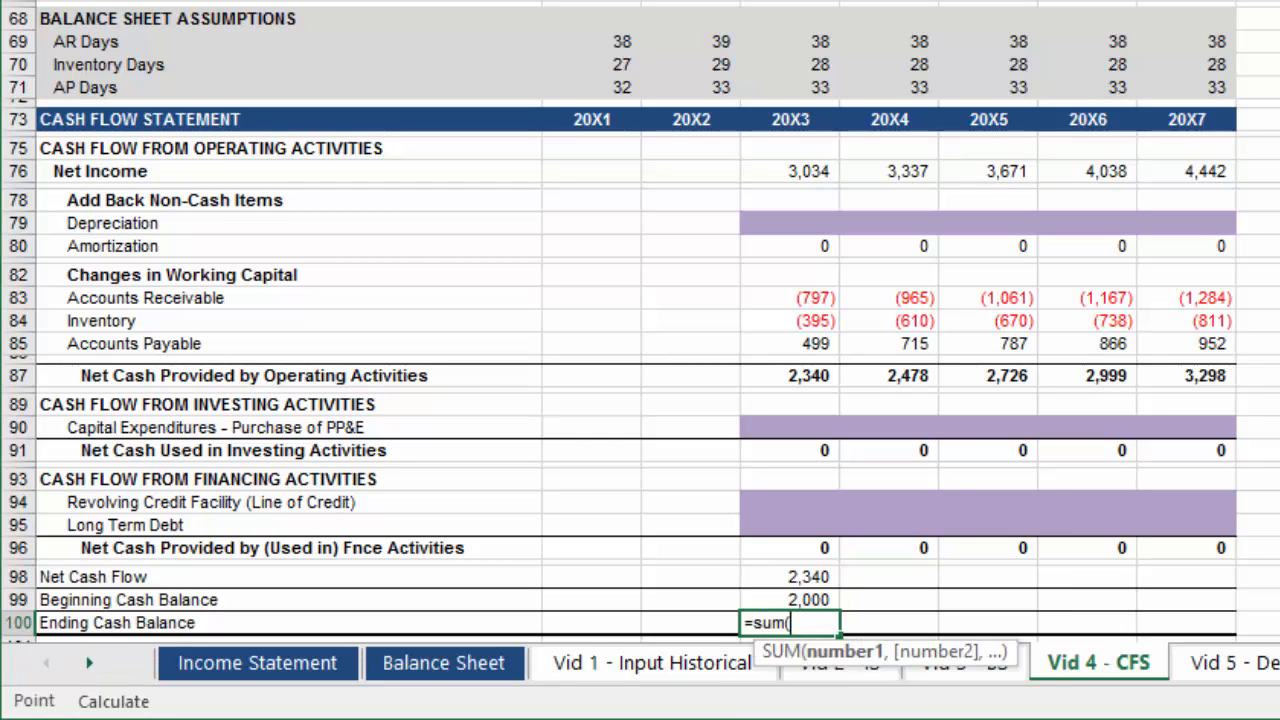
key("shift+Up")
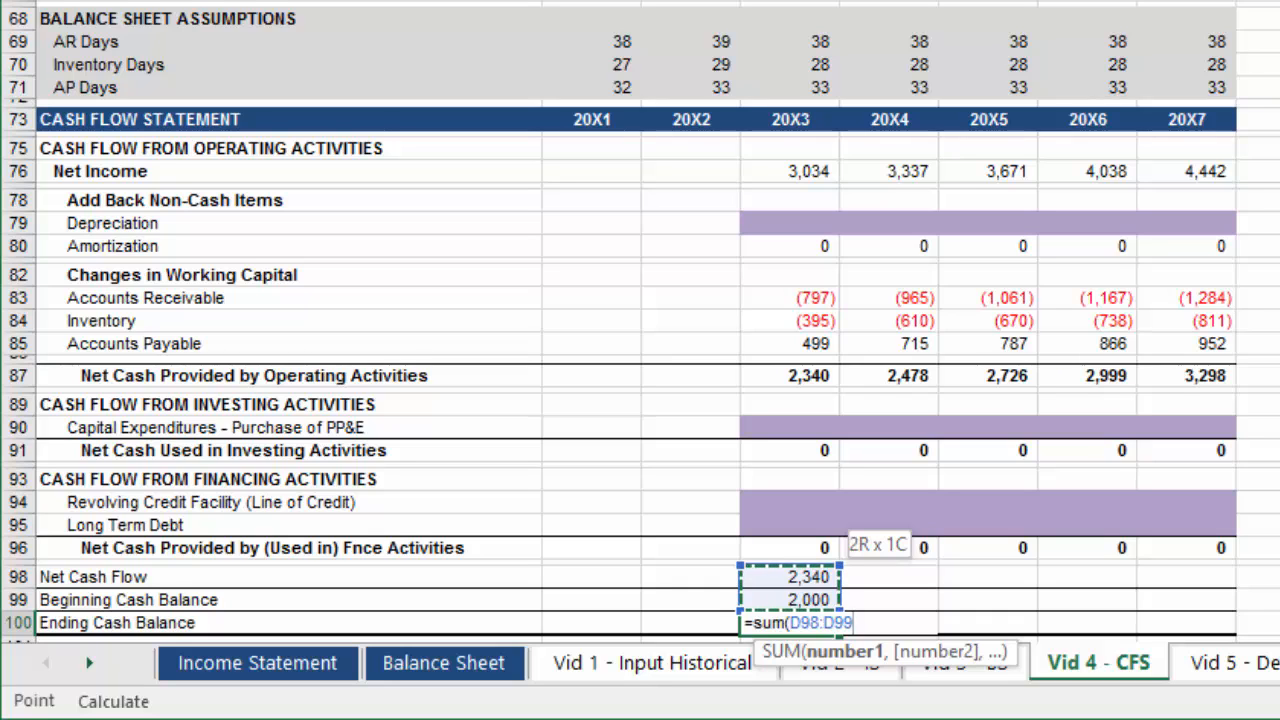
type(")")
key("Return")
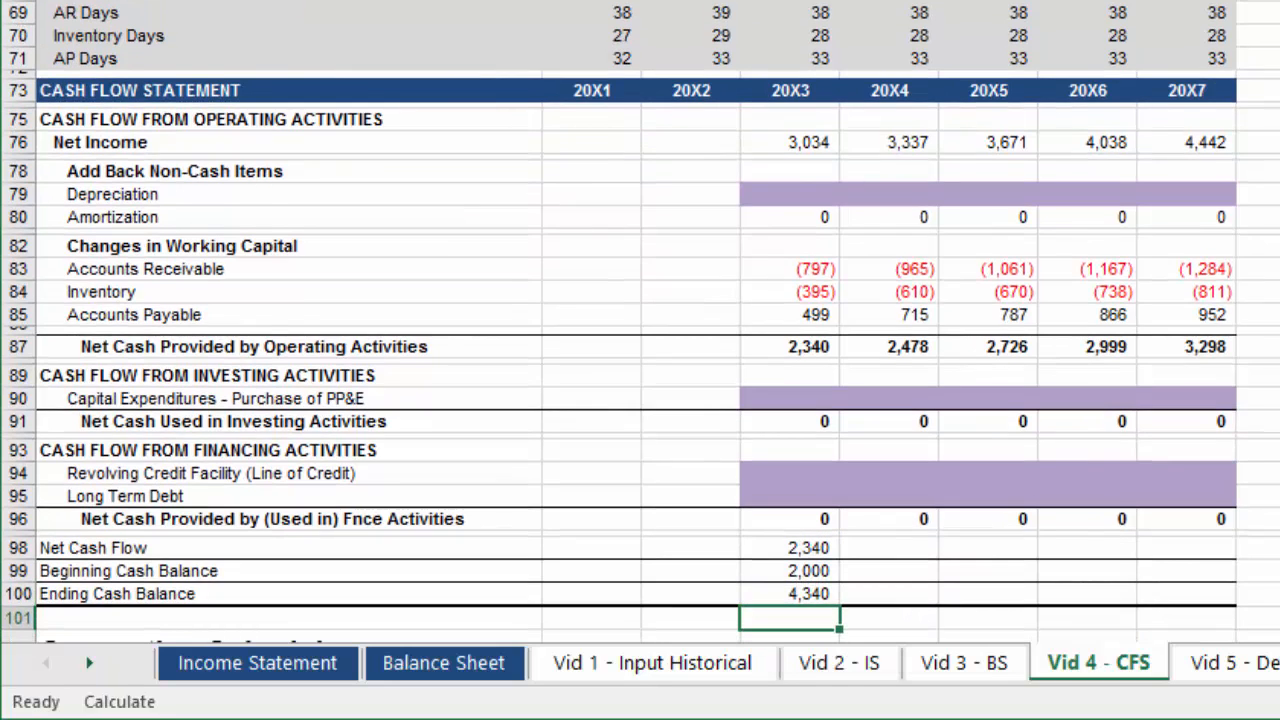
Fill the 20X3 net cash flow, beginning cash and ending cash formulas in D98:D100 across through 20X7 (column H)
key("Up")
key("shift+Up")
key("shift+Up")
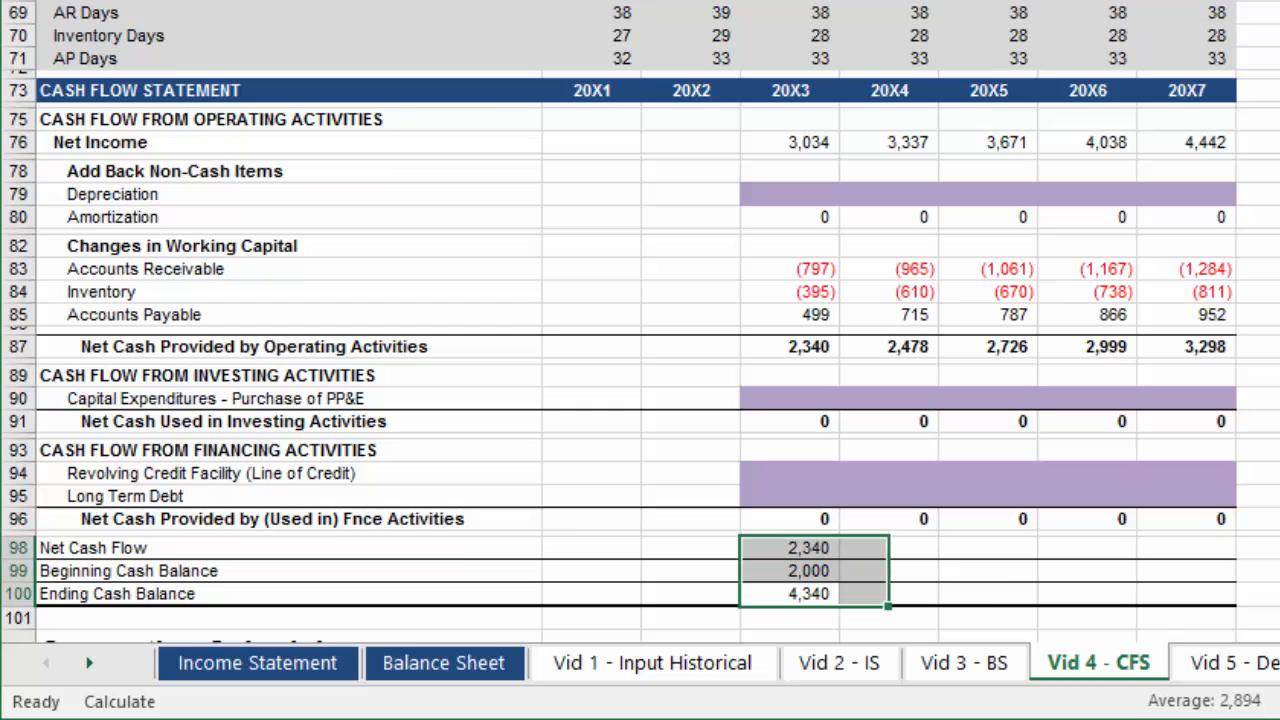
key("shift+Right")
key("shift+Right")
key("shift+Right")
key("shift+Right")
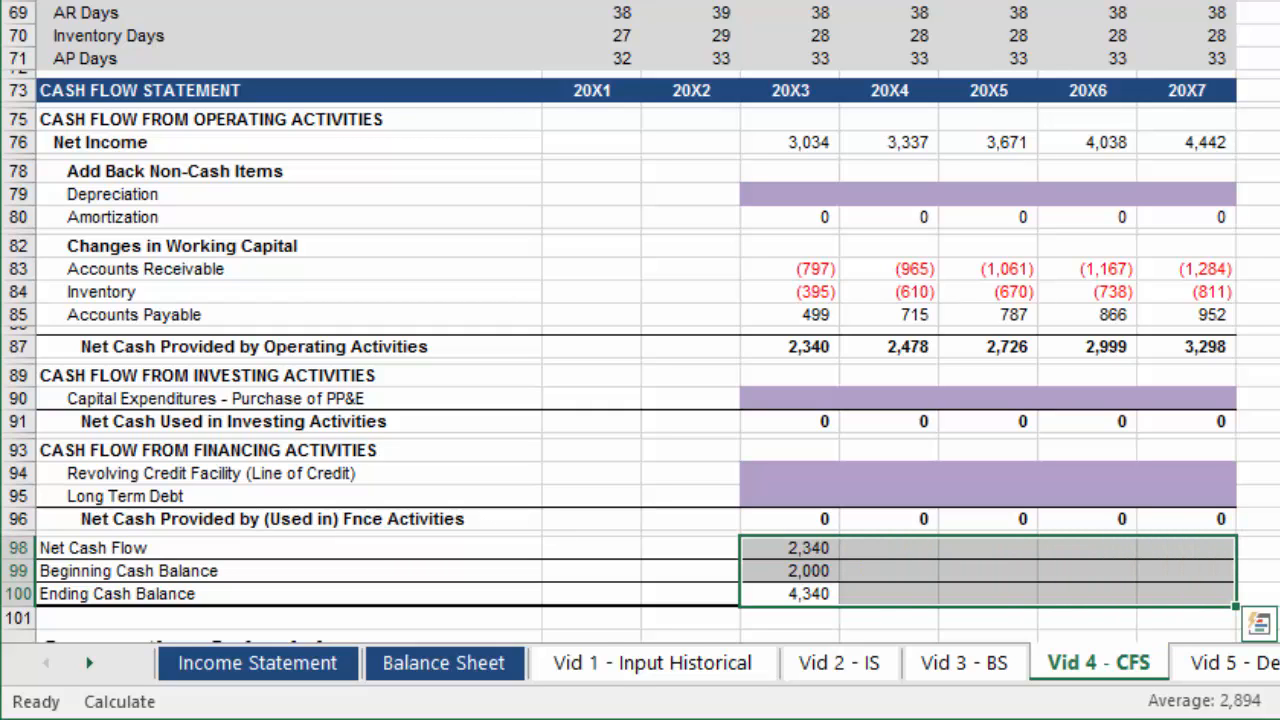
key("ctrl+r")
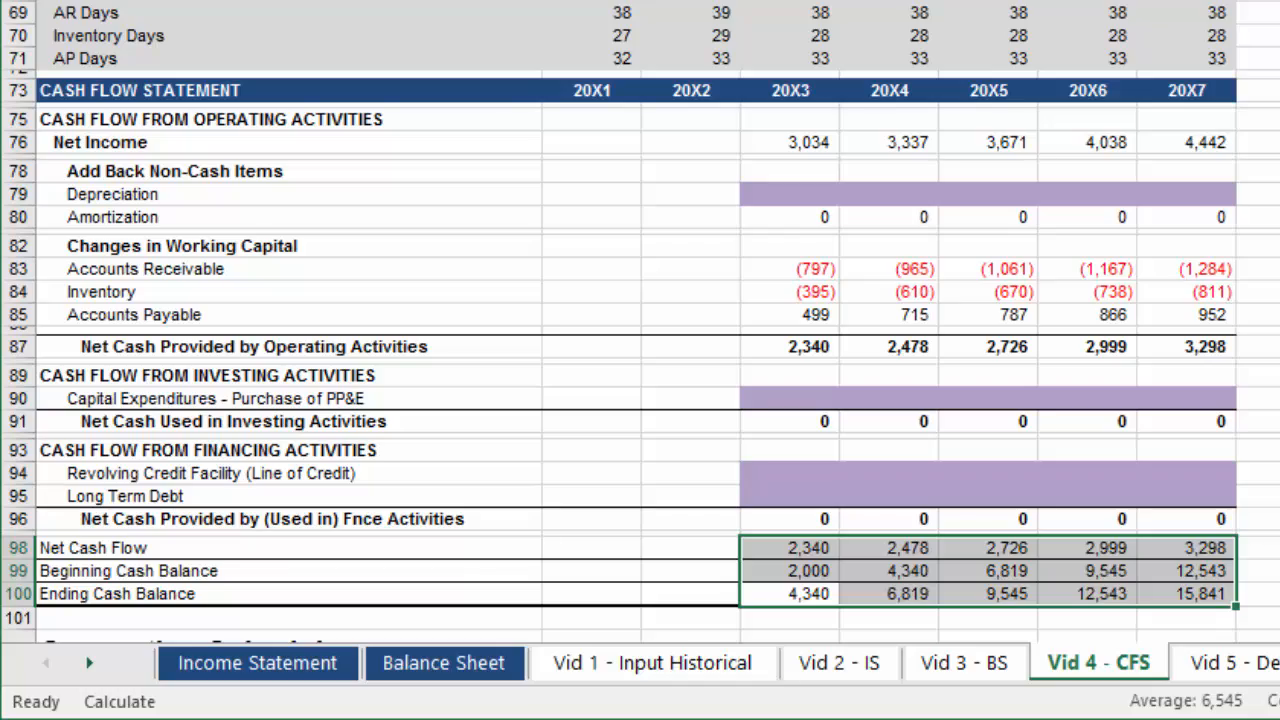
Link 20X3 Cash on the balance sheet in D38 to the cash flow statement's Ending Cash Balance with =D100
key("Up")
key("Up")
key("Up")
key("Up")
key("Up")
key("Up")
key("Up")
key("Up")
key("Up")
key("Up")
key("Up")
key("Up")
key("Up")
key("Up")
key("Up")
key("Up")
key("Up")
key("Up")
key("Up")
key("Up")
key("Up")
key("Up")
key("Up")
key("Up")
key("Up")
key("Up")
key("Up")
key("Up")
key("Up")
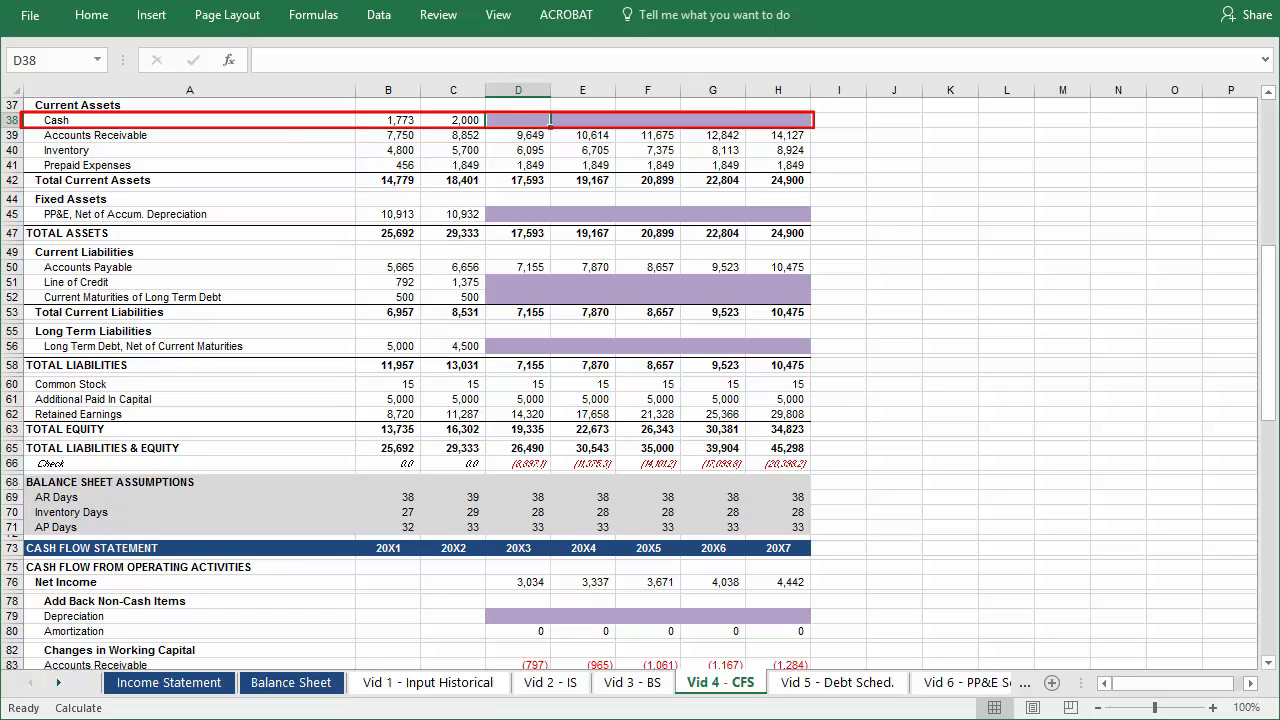
type("=")
key("Down")
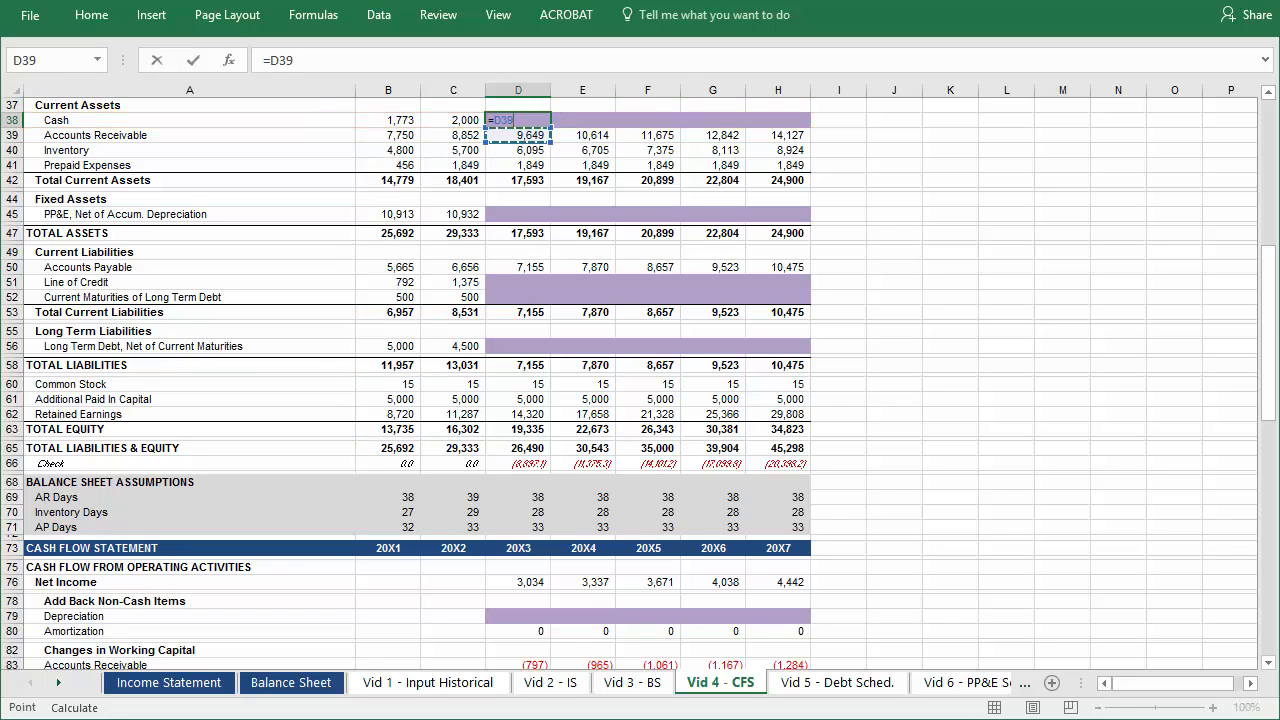
key("Down")
key("Down")
key("Down")
key("Down")
key("Down")
key("Down")
key("Down")
key("Down")
key("Down")
key("Down")
key("Down")
key("Down")
key("Down")
key("Down")
key("Down")
key("Down")
key("Down")
key("Down")
key("Down")
key("Down")
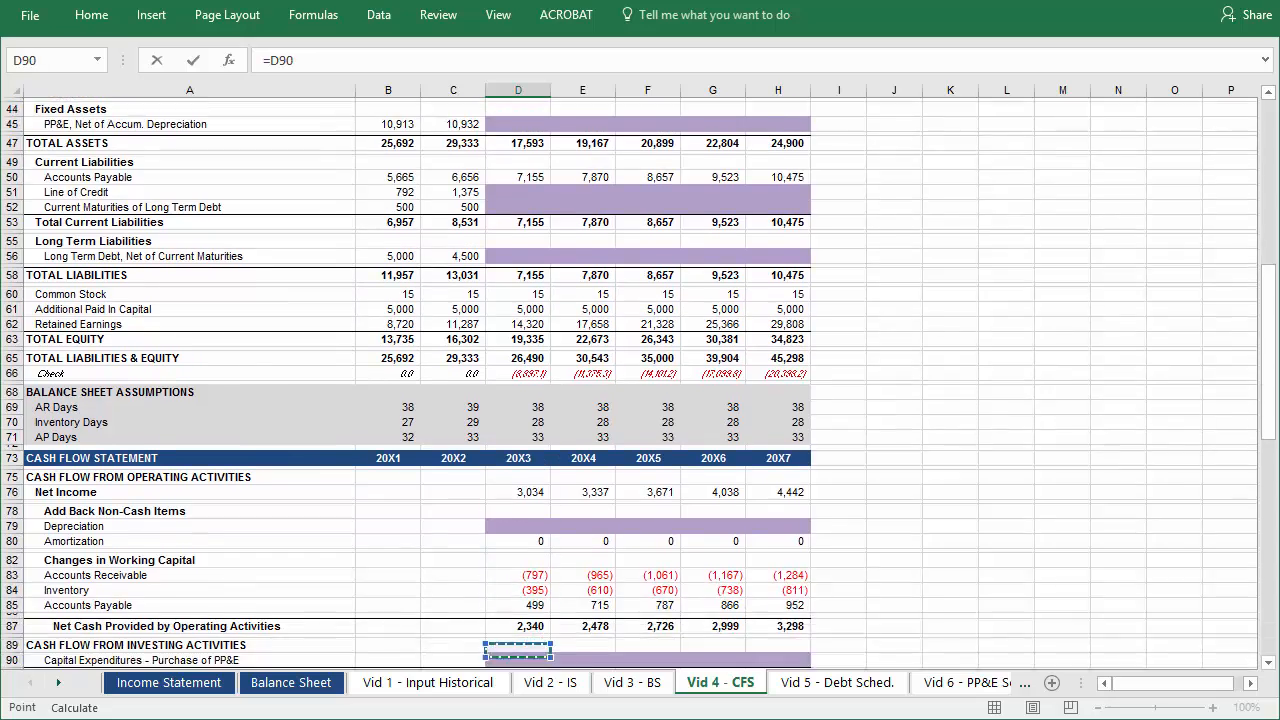
key("Down")
key("Down")
key("Down")
key("Down")
key("Down")
key("Down")
key("Down")
key("Down")
key("Down")
key("Down")
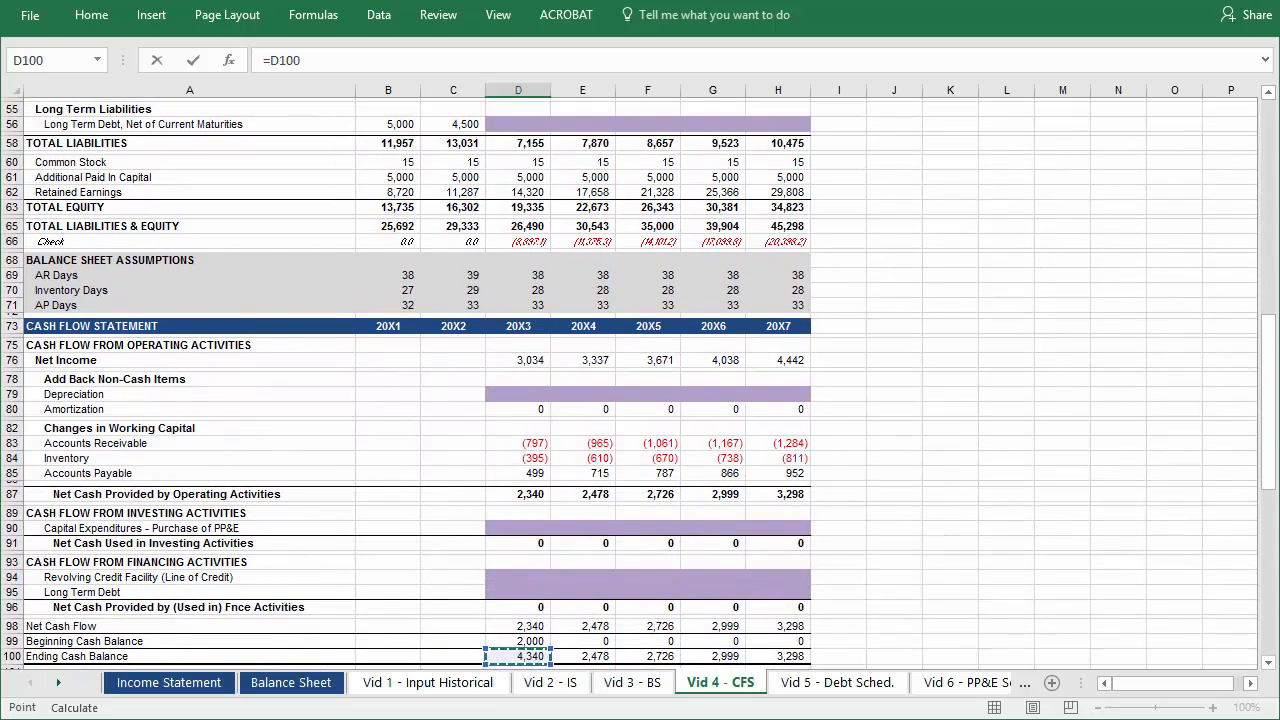
key("Return")
Fill the balance sheet Cash link in D38 across through 20X7 (column H)
key("Up")
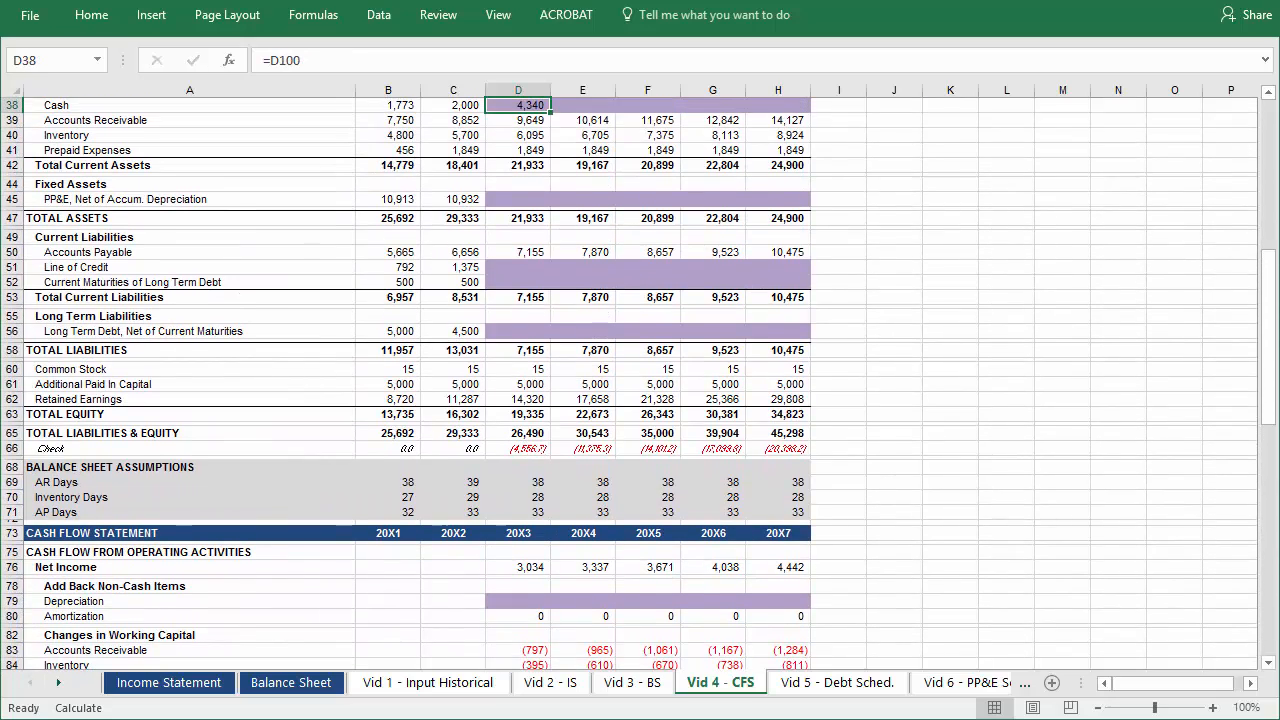
key("shift+Right")
key("shift+Right")
key("shift+Right")
key("shift+Right")
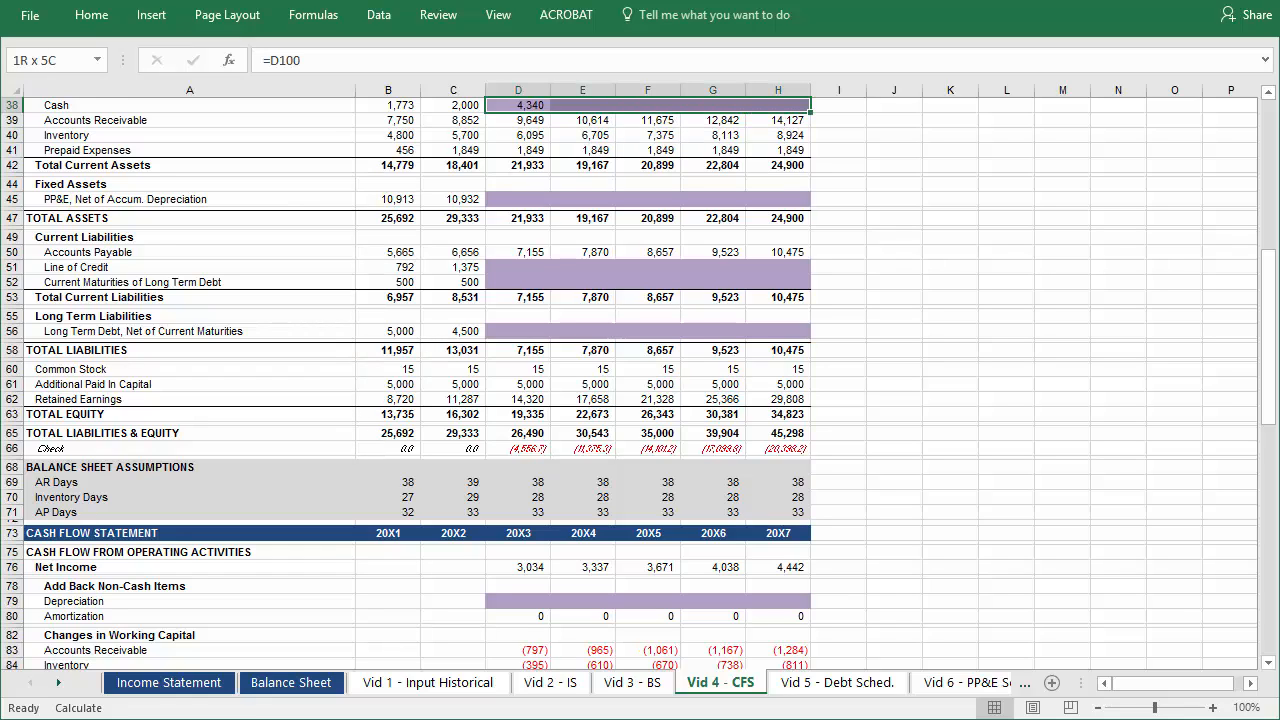
key("ctrl+r")
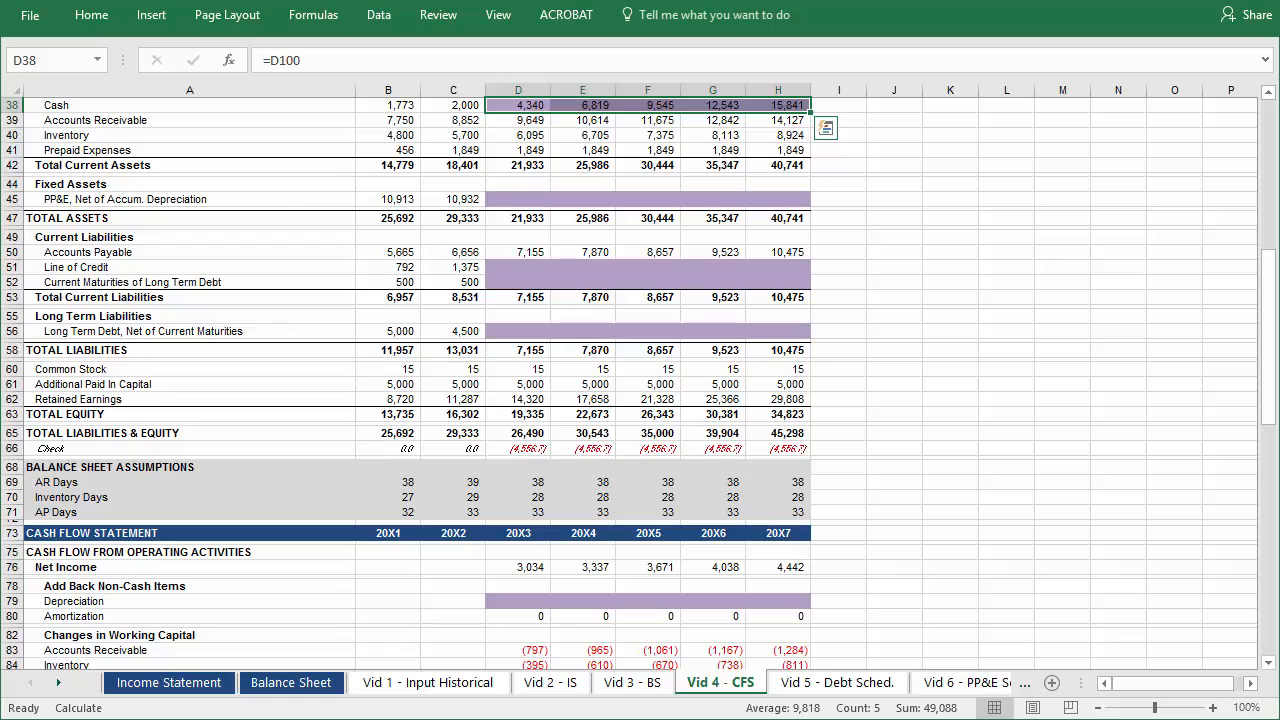
Remove the purple fill from the projected Cash cells D38:H38 by setting them to No Fill
key("alt")
key("h")
key("h")
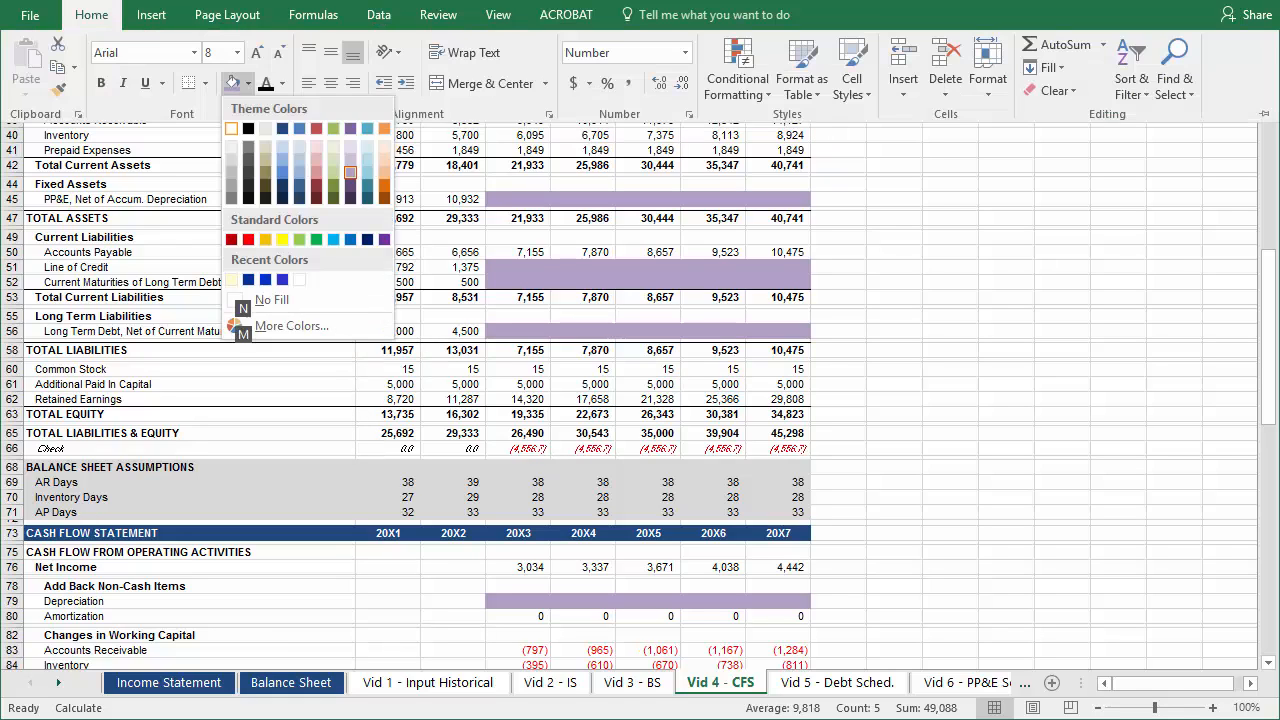
key("n")
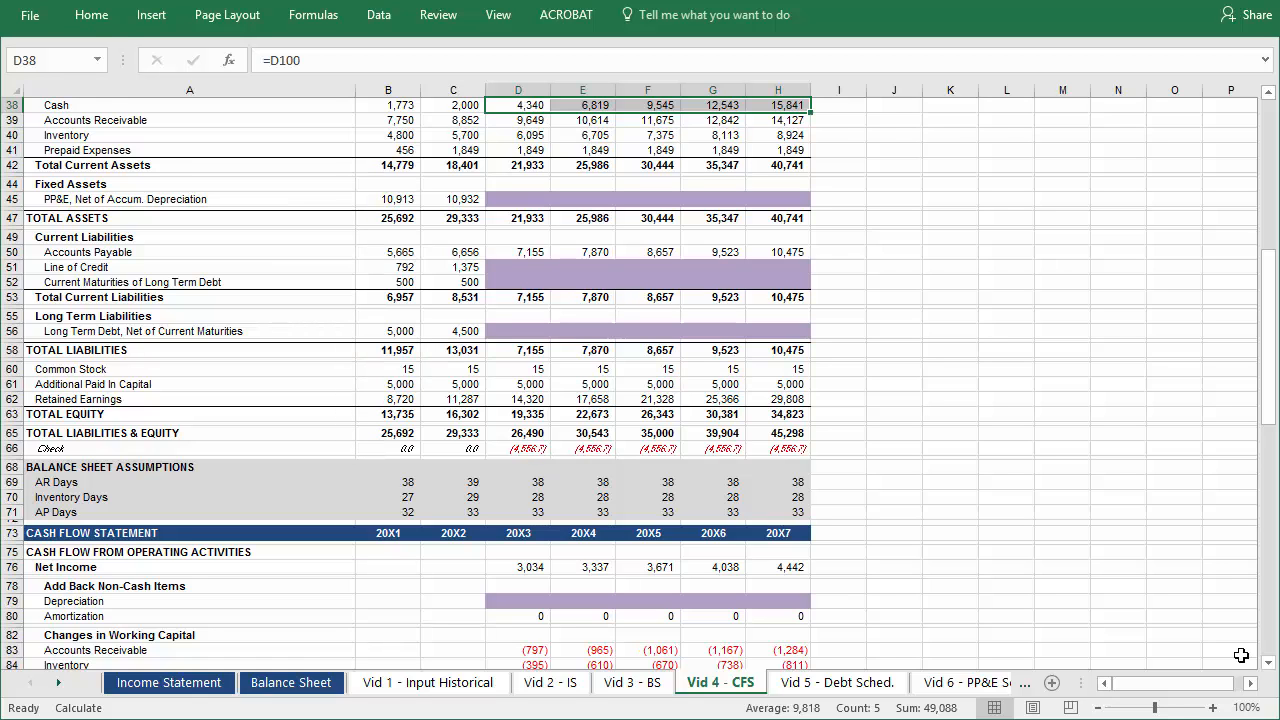
Return to cell A1, switch to the Vid 5 - Debt Sched. sheet and go to its Debt Schedule under Supporting Schedules
scroll(1240, 655, "up", 12)
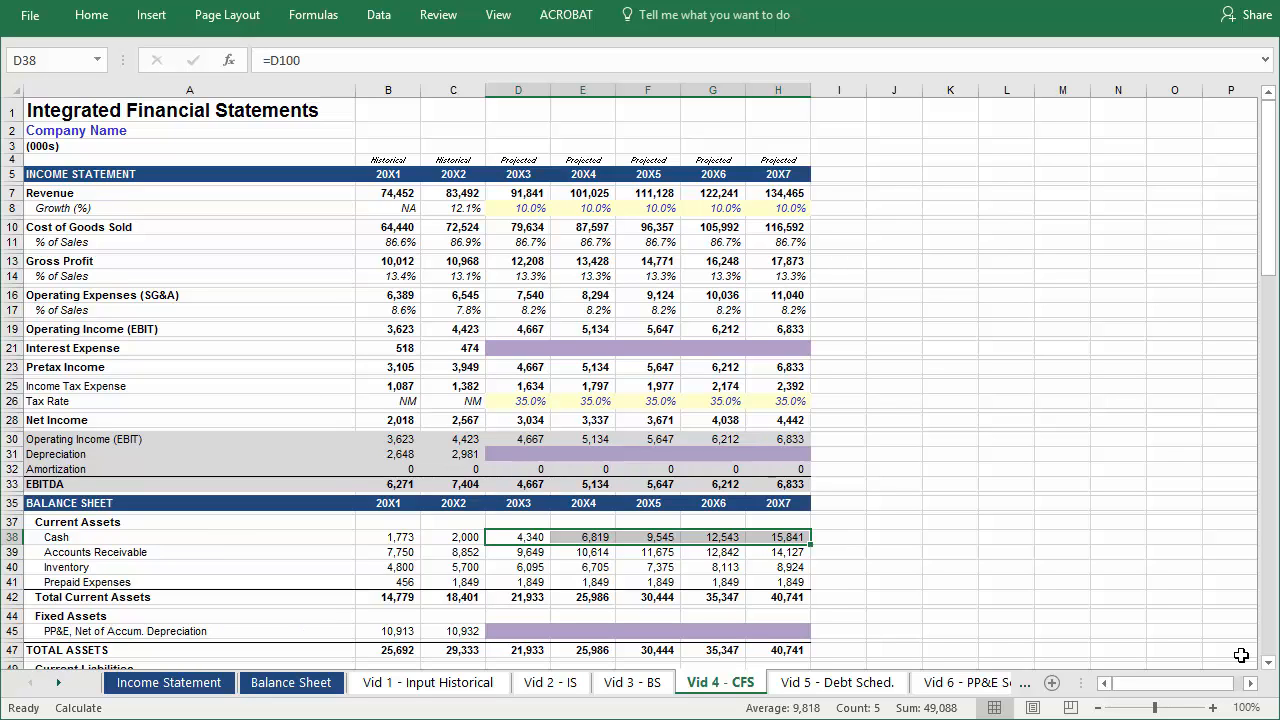
key("ctrl+Home")
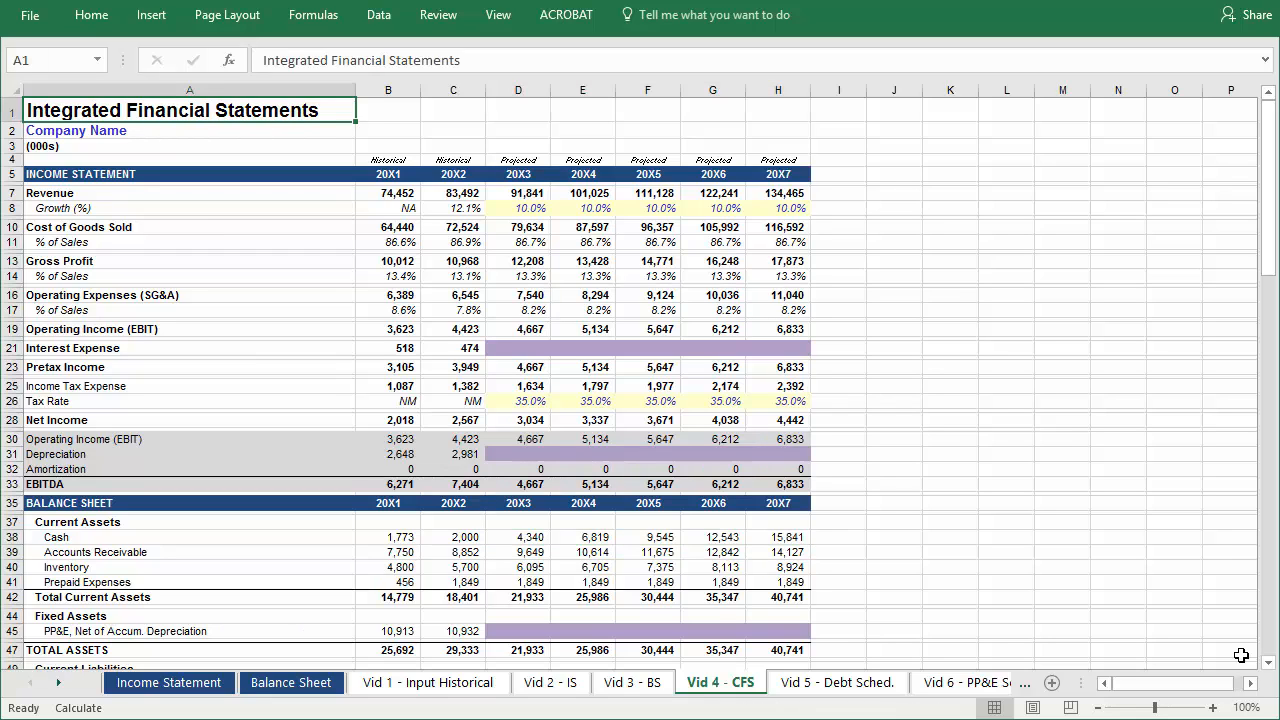
key("ctrl+Page_Down")
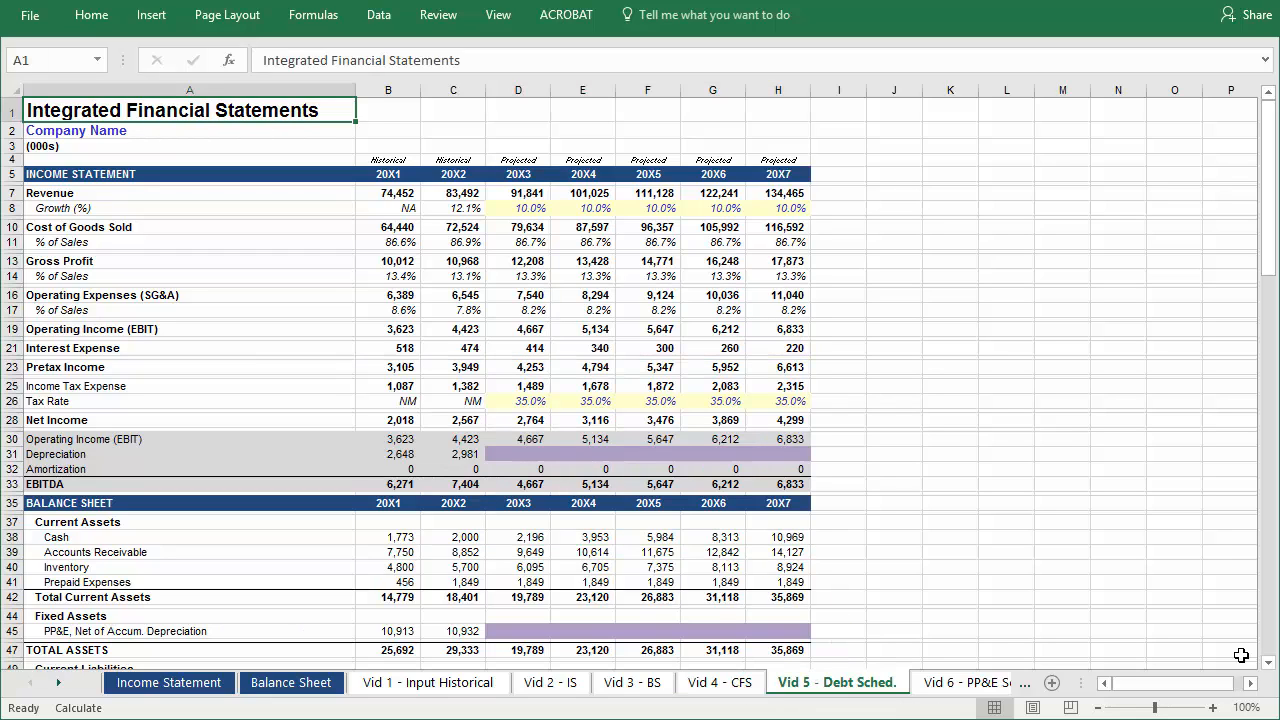
scroll(1241, 650, "down", 8)
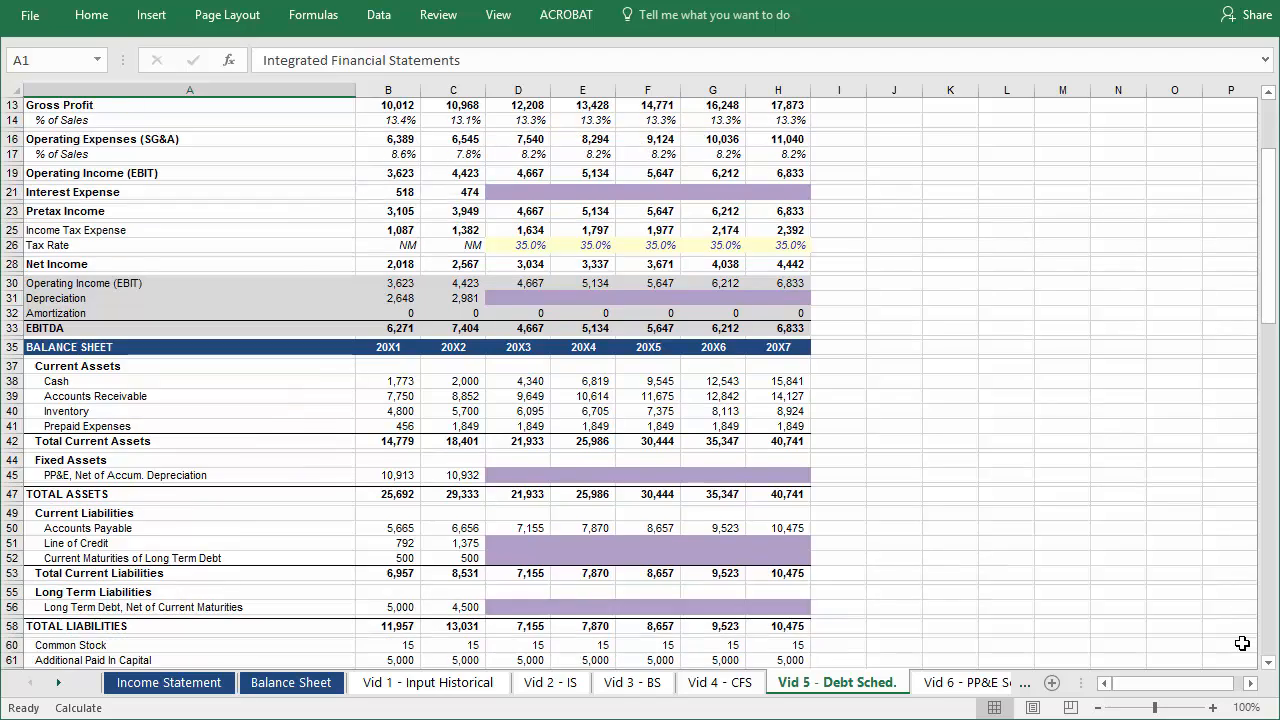
scroll(1241, 643, "down", 10)
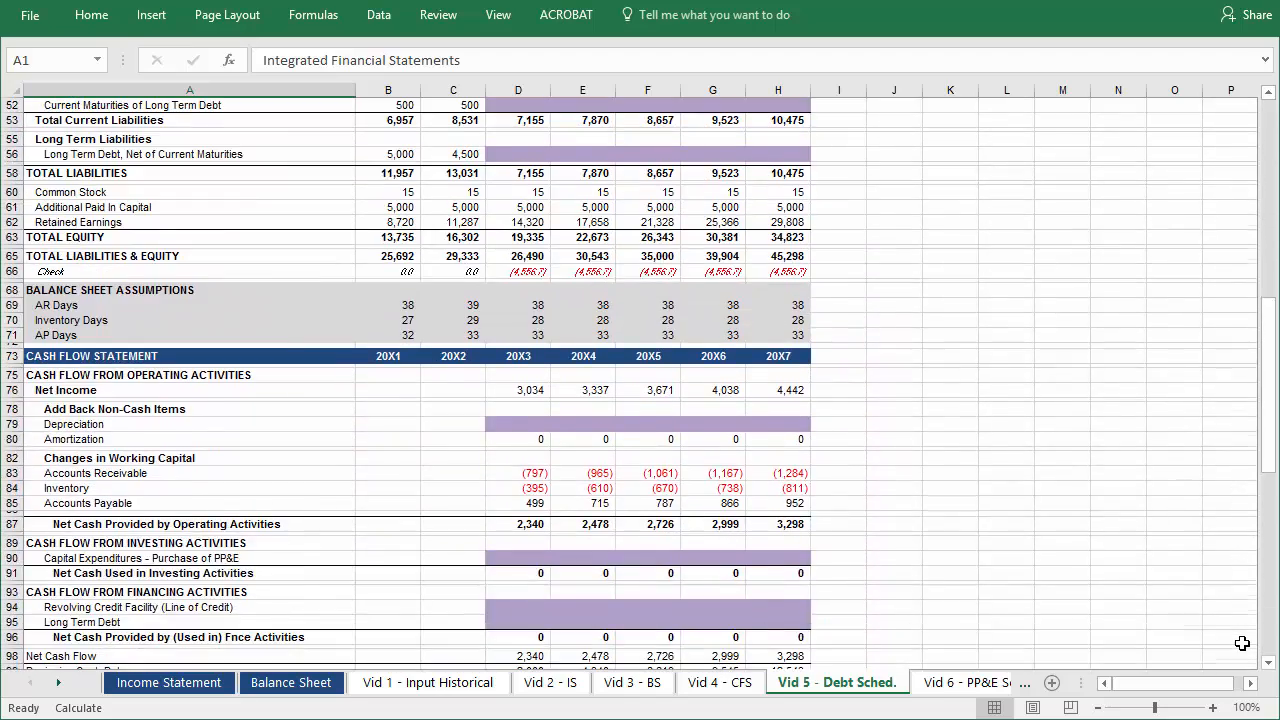
scroll(1241, 643, "down", 10)
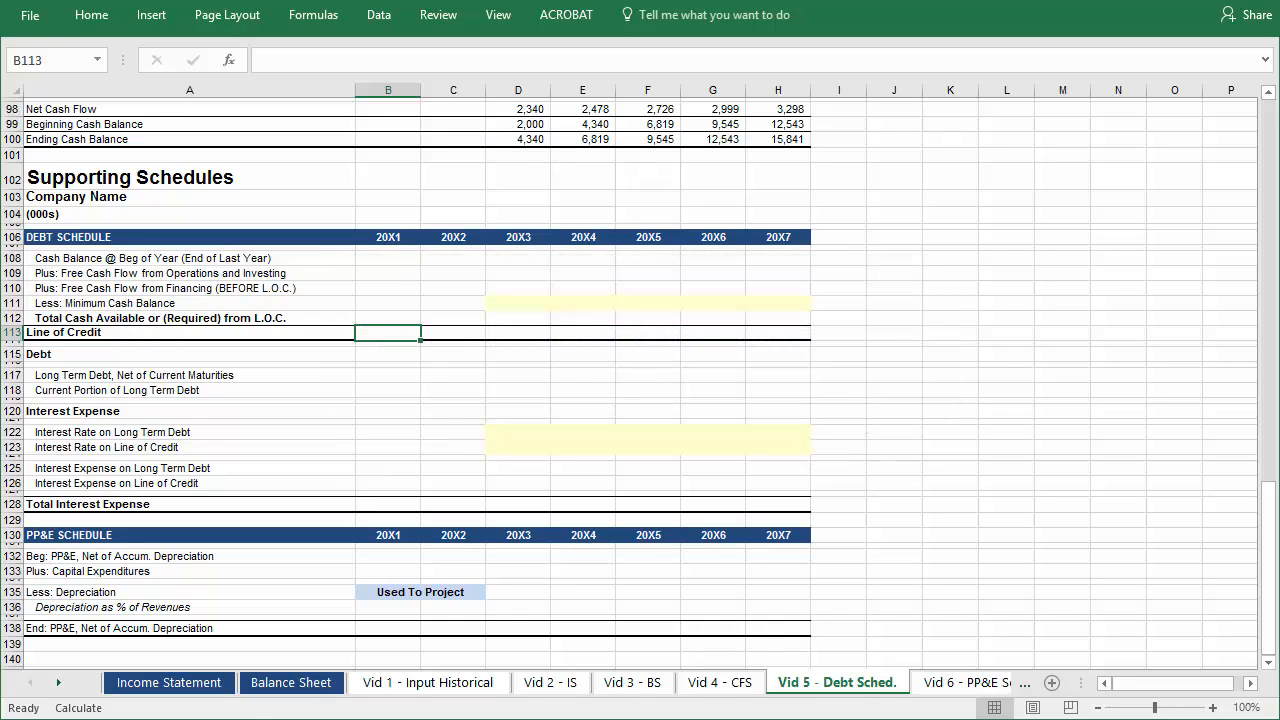
Link the debt schedule's 20X1 Line of Credit in B113 to the balance sheet's Line of Credit with =B51
type("=")
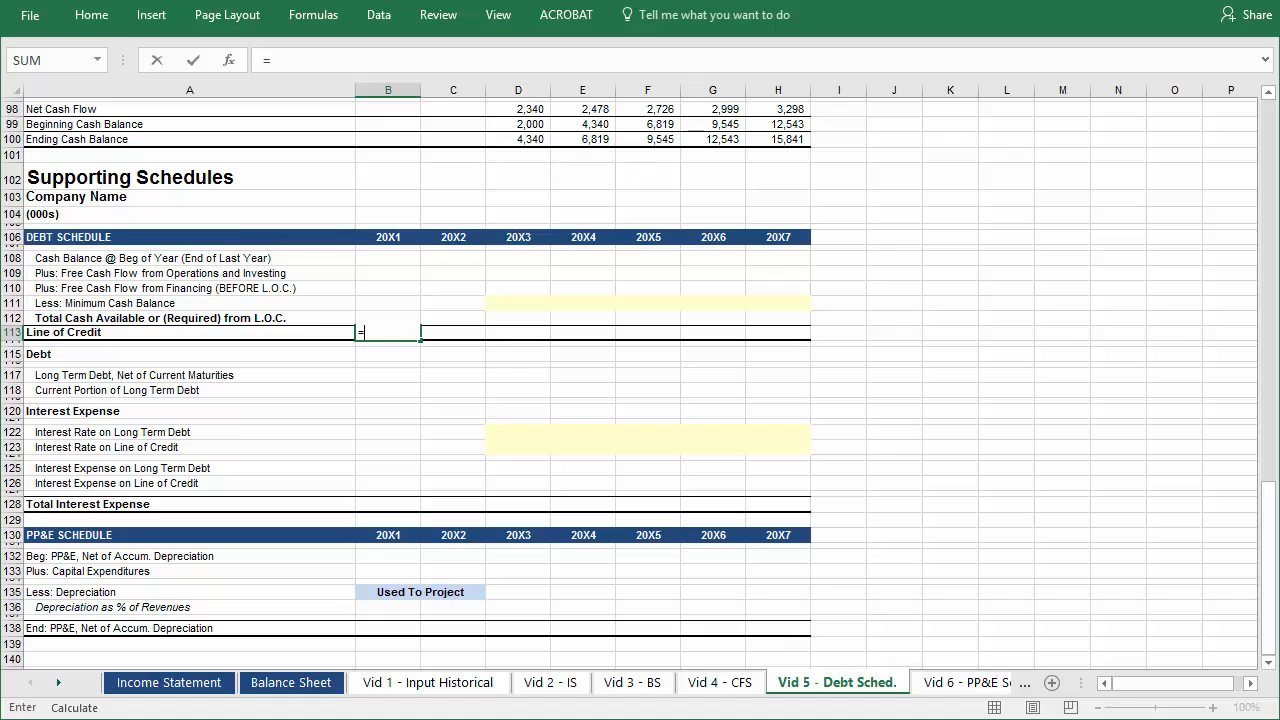
key("Up")
key("Up")
key("Up")
key("Up")
key("Up")
key("Up")
key("Up")
key("Up")
key("Up")
key("Up")
key("Up")
key("Up")
key("Up")
key("Up")
key("Up")
key("Up")
key("Up")
key("Up")
key("Up")
key("Up")
key("Up")
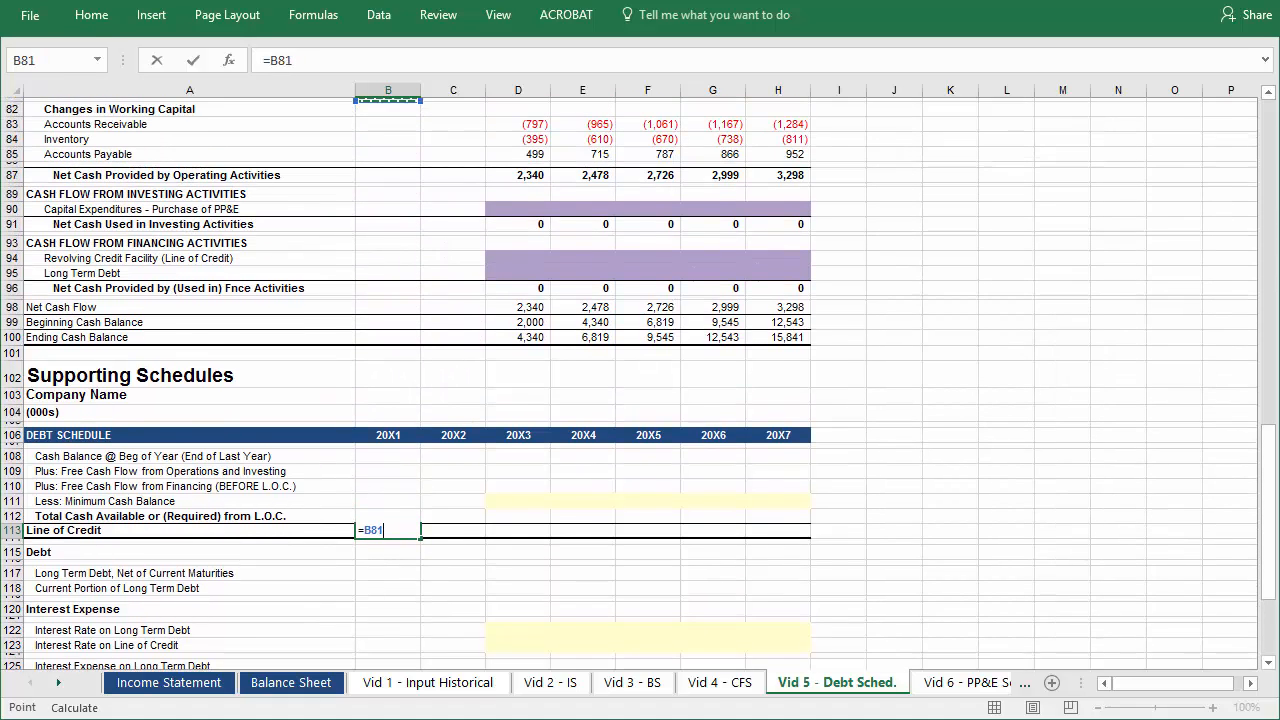
key("Up")
key("Up")
key("Up")
key("Up")
key("Up")
key("Up")
key("Up")
key("Up")
key("Up")
key("Up")
key("Up")
key("Up")
key("Up")
key("Up")
key("Up")
key("Up")
key("Up")
key("Up")
key("Up")
key("Up")
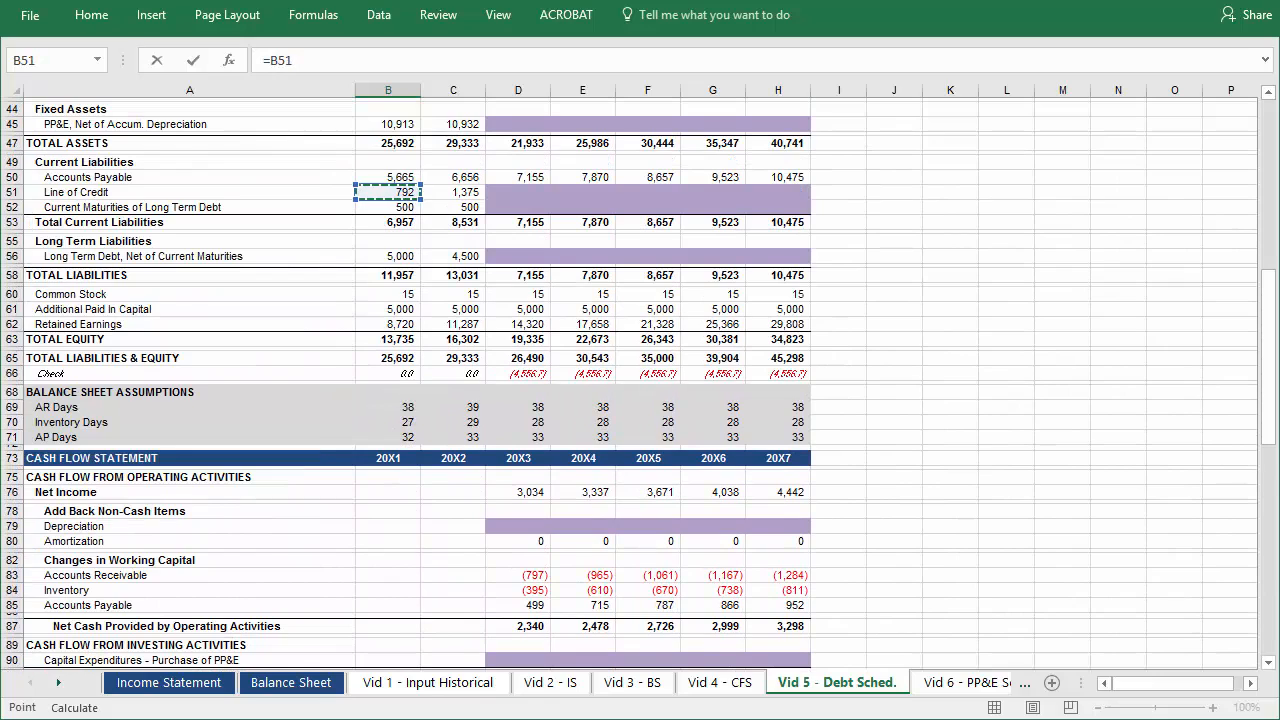
key("Return")
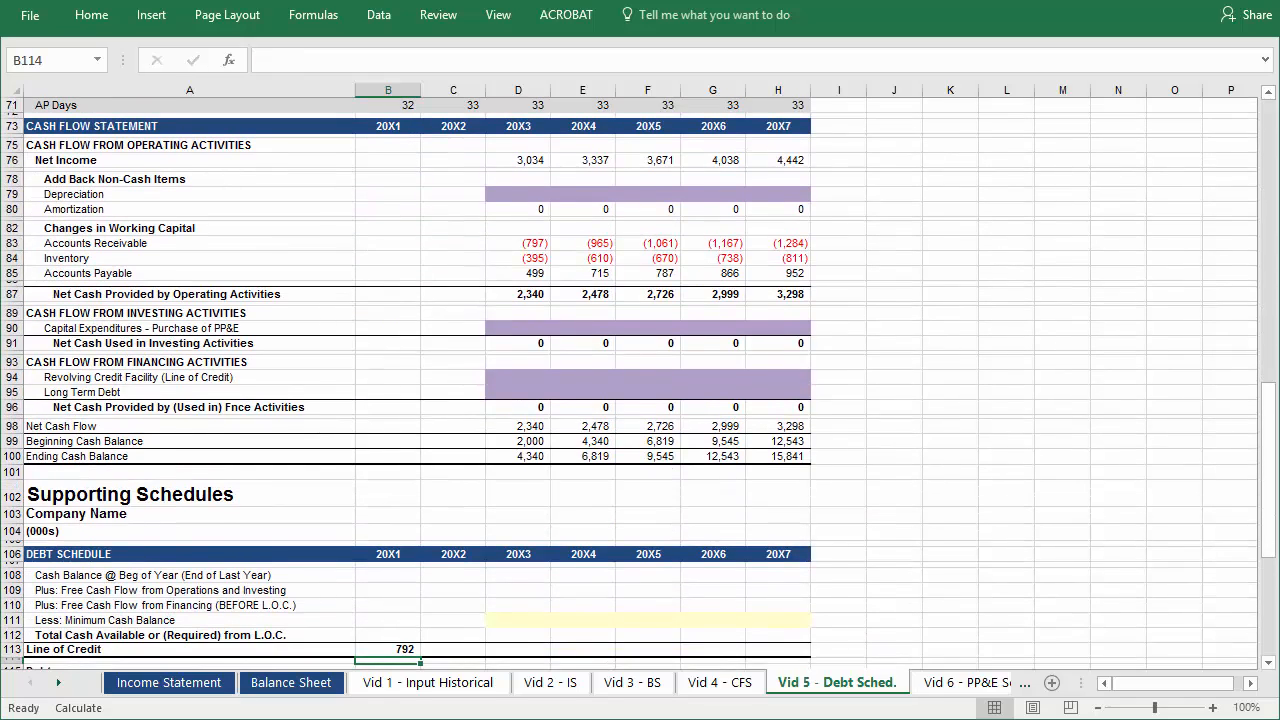
Fill the Line of Credit link in B113 across to 20X2 (C113)
key("Up")
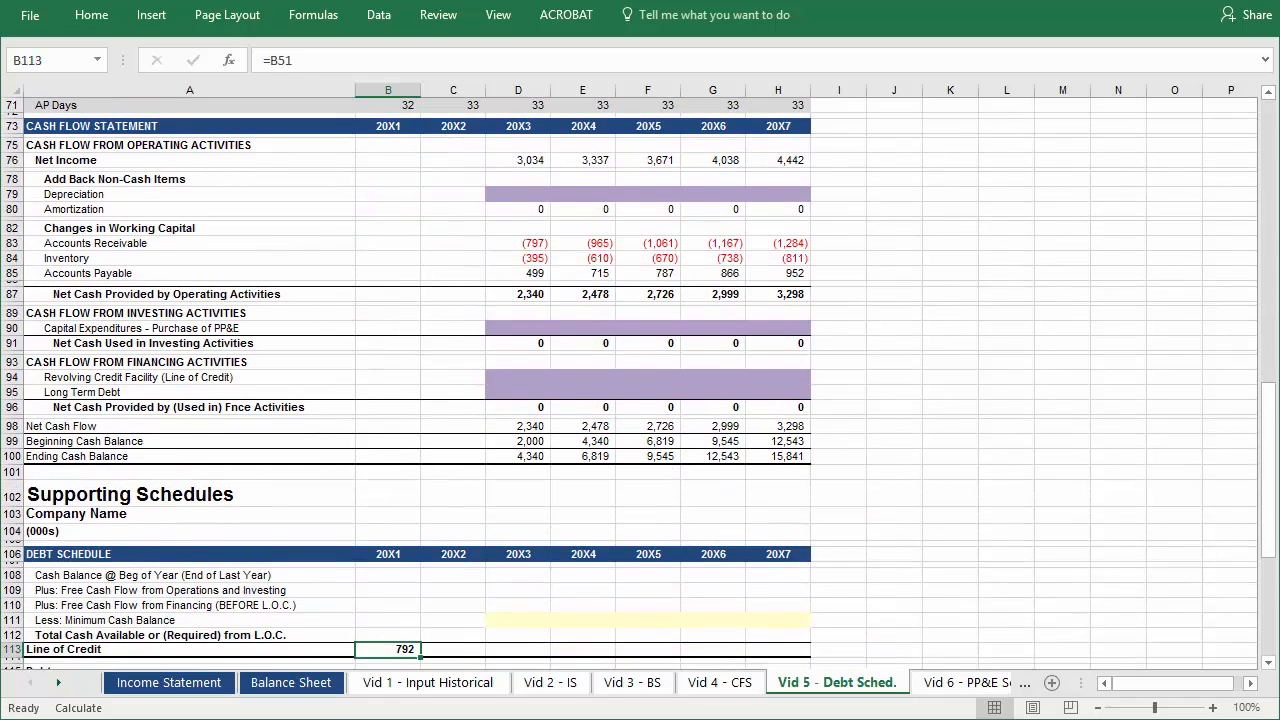
key("shift+Right")
key("ctrl+r")
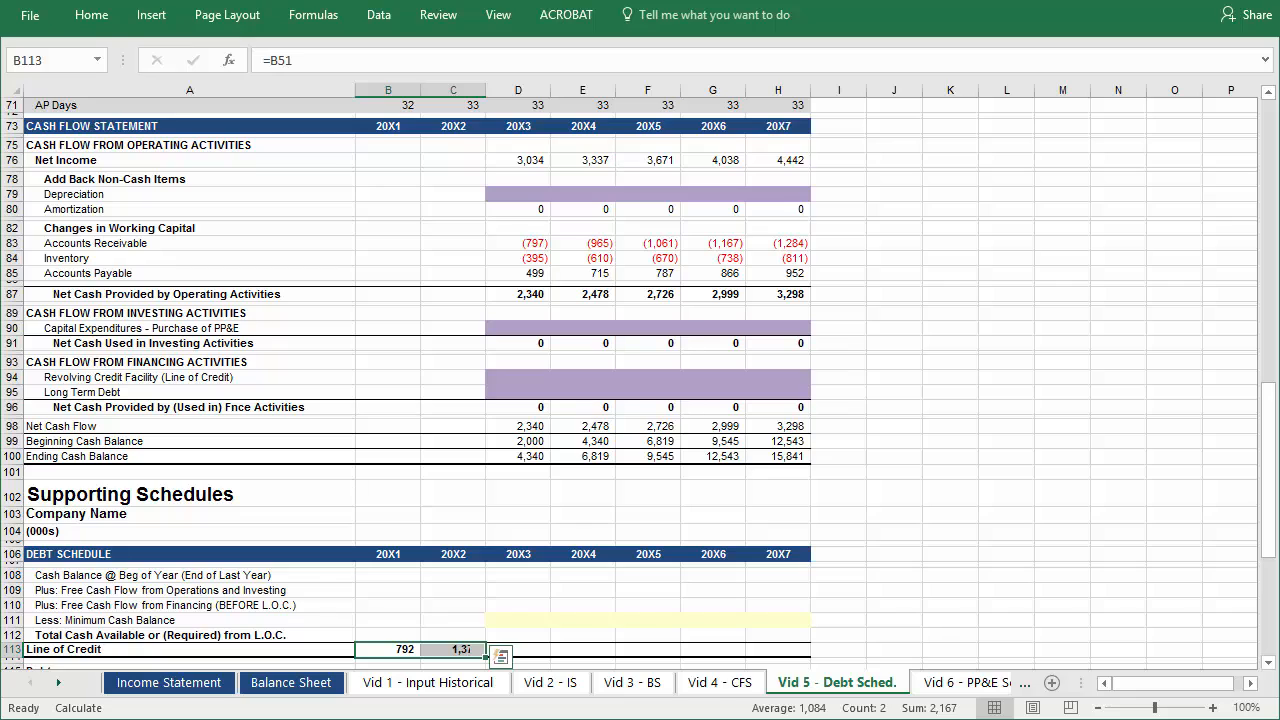
key("Right")
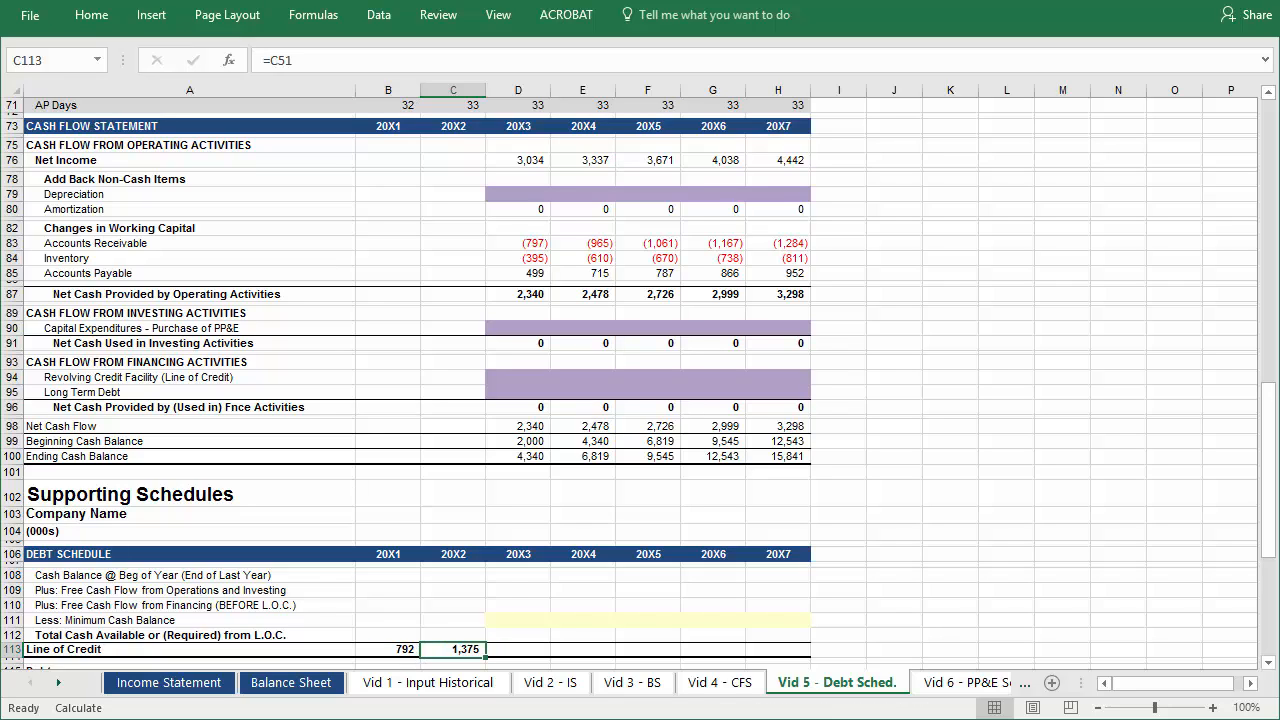
Link the 20X3 Cash Balance @ Beg of Year in D108 to the balance sheet's 20X2 Cash with =C38
key("Right")
key("Up")
key("Up")
key("Up")
key("Up")
key("Up")
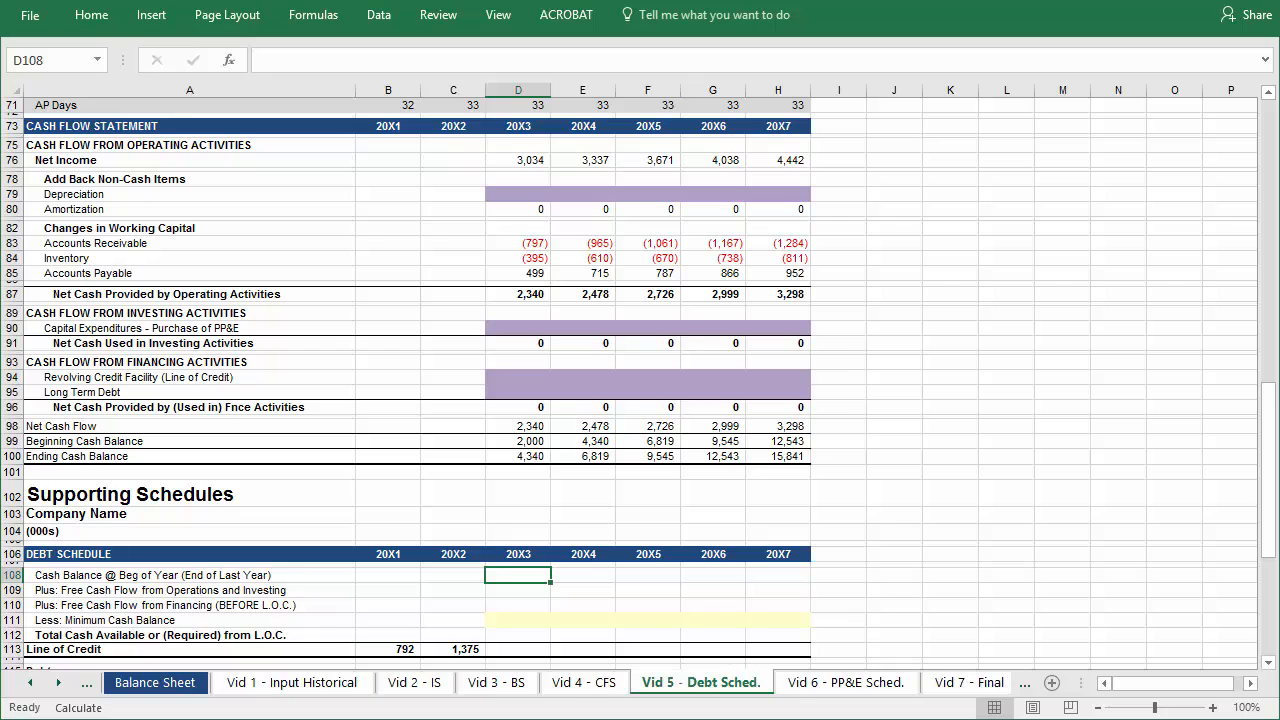
type("=")
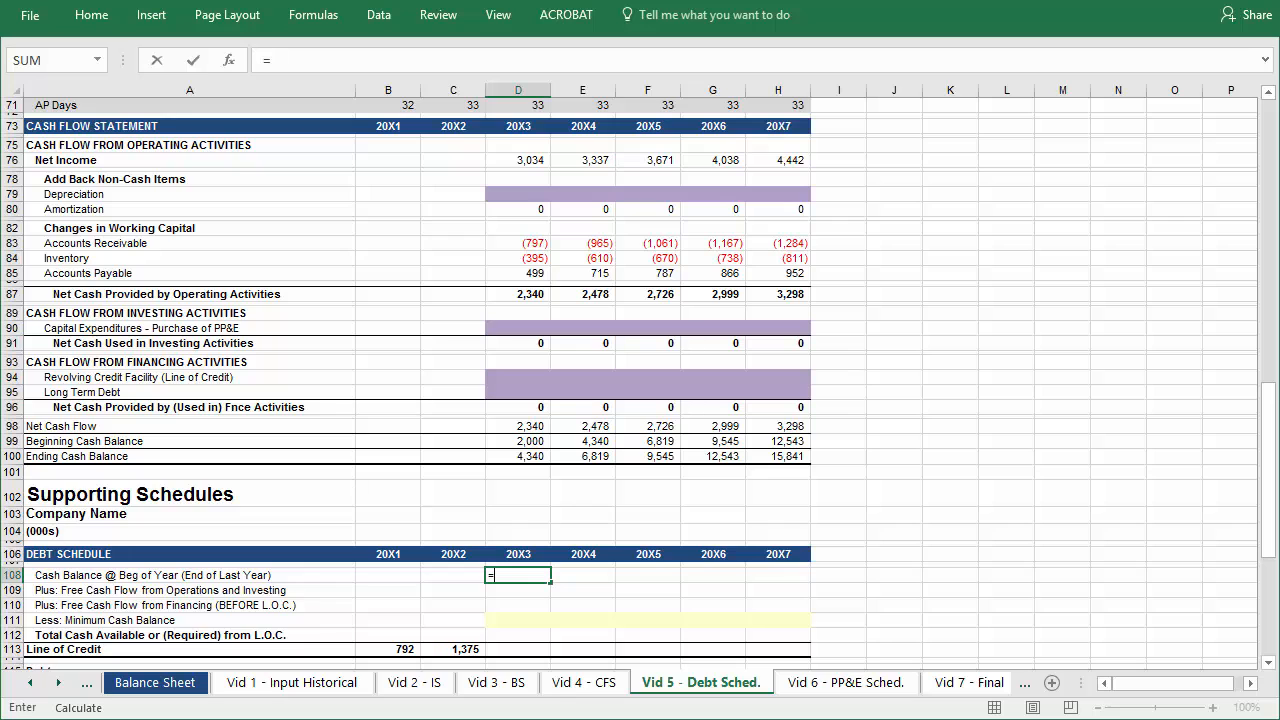
key("Left")
key("Up")
key("Up")
key("Up")
key("Up")
key("Up")
key("Up")
key("Up")
key("Up")
key("Up")
key("Up")
key("Up")
key("Up")
key("Up")
key("Up")
key("Up")
key("Up")
key("Up")
key("Up")
key("Up")
key("Up")
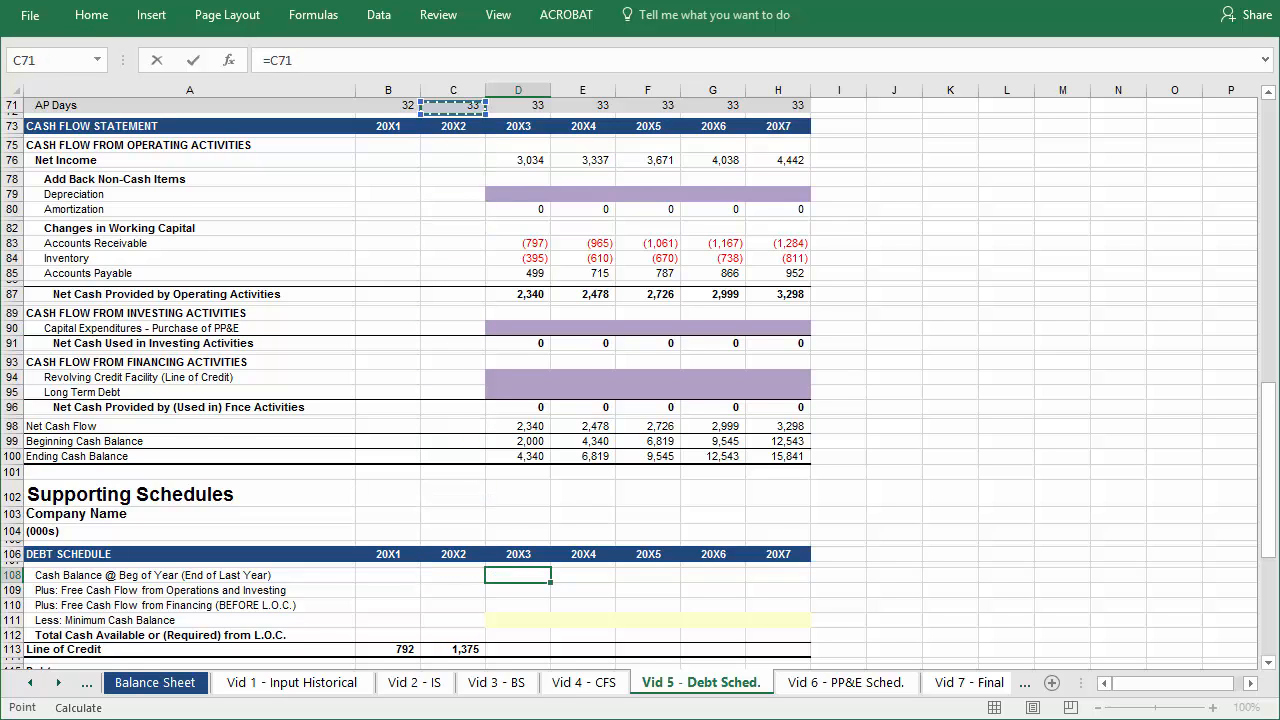
key("Up")
key("Up")
key("Up")
key("Up")
key("Up")
key("Up")
key("Up")
key("Up")
key("Up")
key("Up")
key("Up")
key("Up")
key("Up")
key("Up")
key("Up")
key("Up")
key("Up")
key("Up")
key("Up")
key("Up")
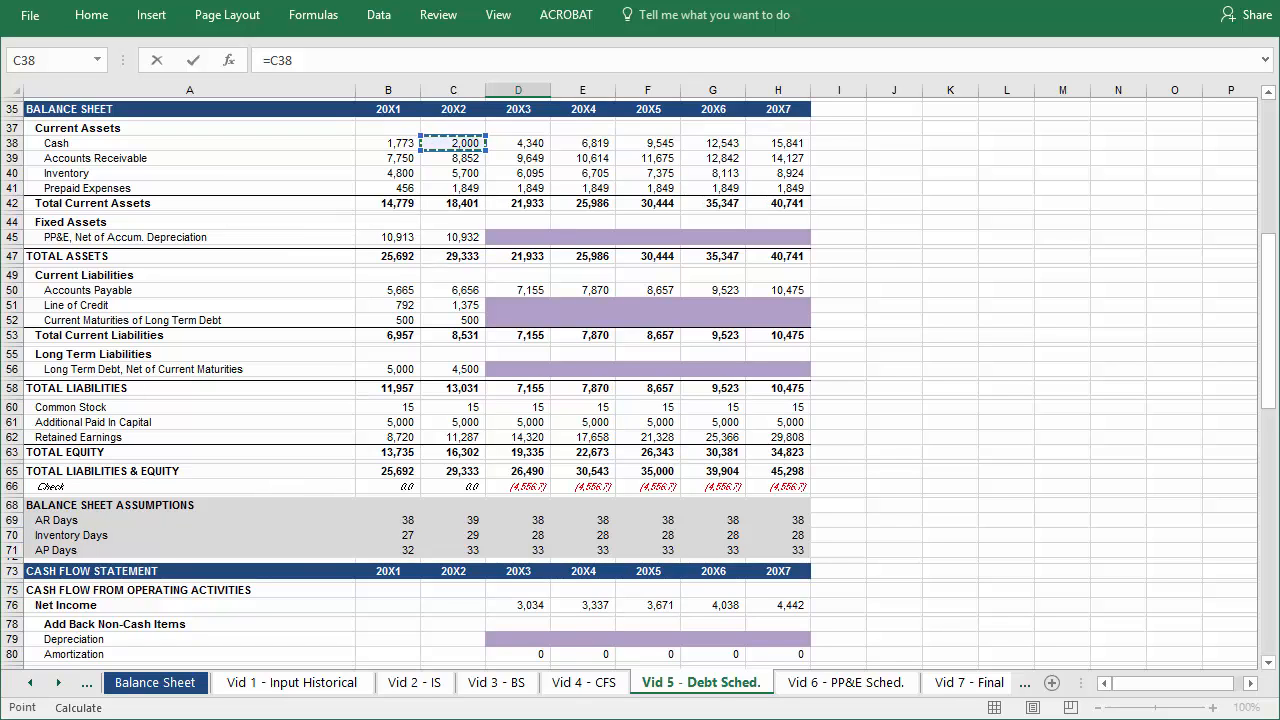
key("Return")
scroll(1235, 652, "down", 3)
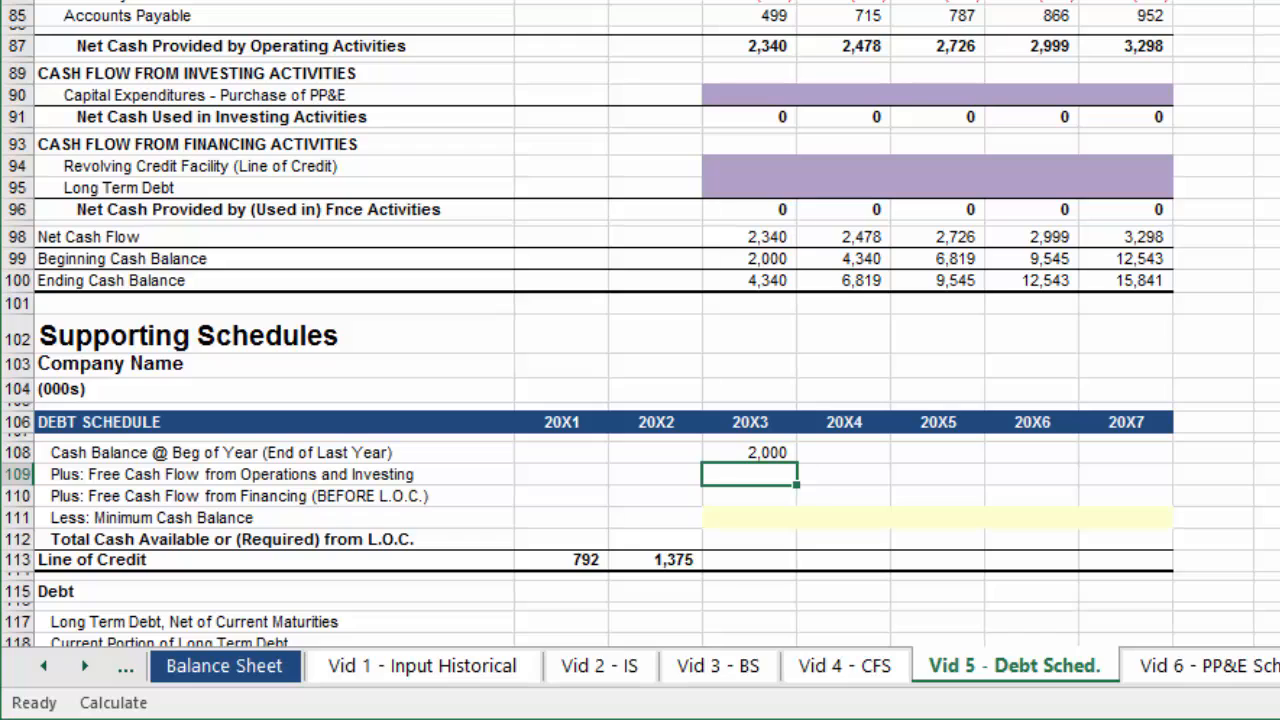
Calculate 20X3 Free Cash Flow from Operations and Investing in D109 by adding the cash flow statement's net operating (D87) and net investing cash
type("=")
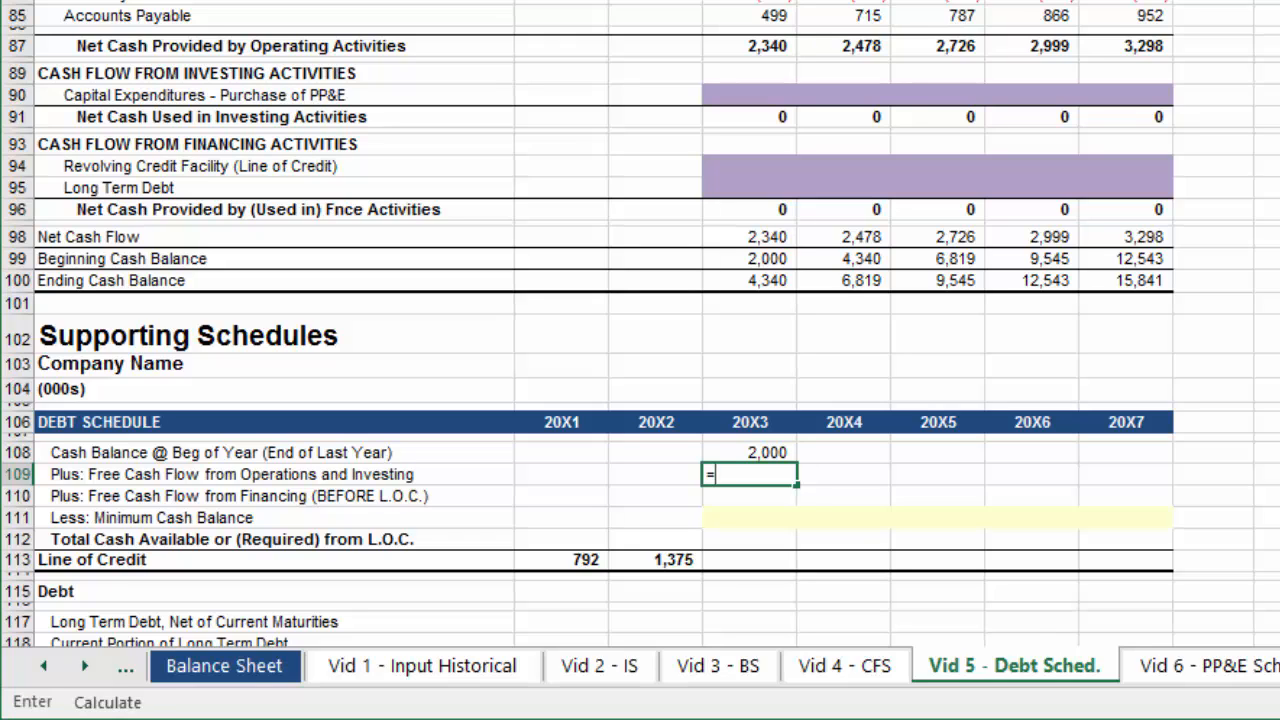
key("Up")
key("Up")
key("Up")
key("Up")
key("Up")
key("Up")
key("Up")
key("Up")
key("Up")
key("Up")
key("Up")
key("Up")
key("Up")
key("Up")
key("Up")
key("Up")
key("Up")
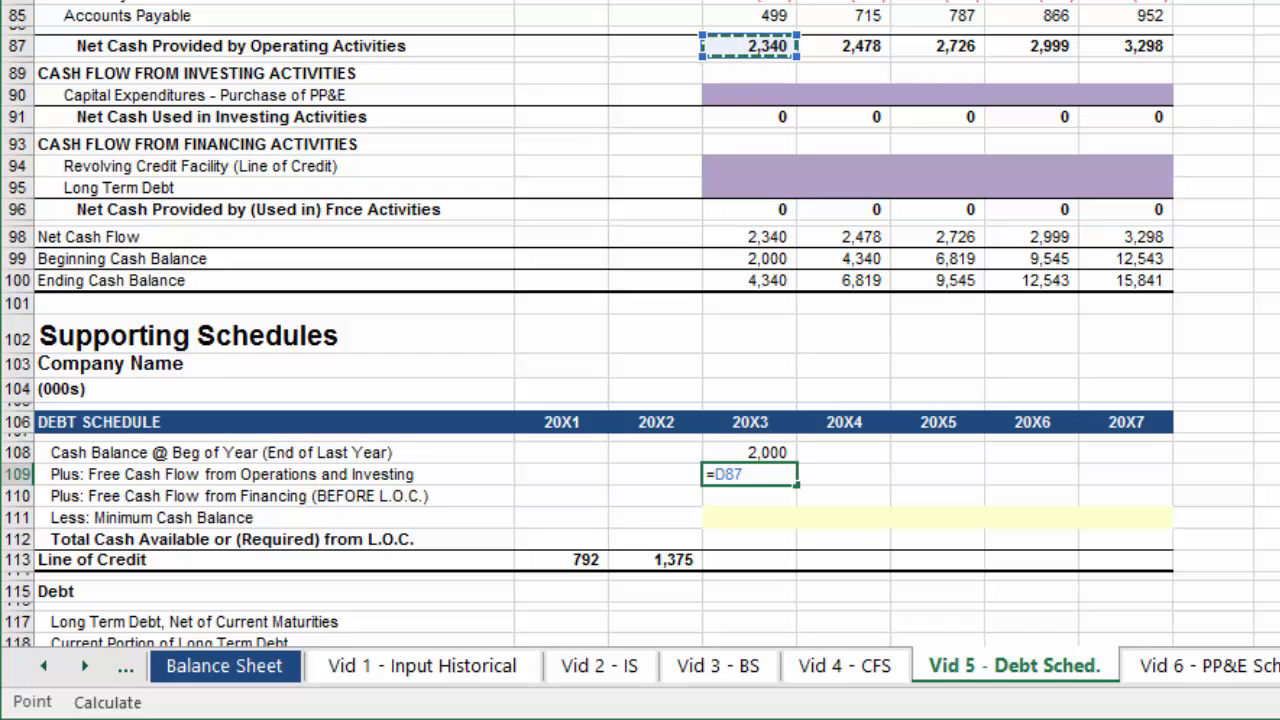
type("+")
key("Up")
key("Up")
key("Up")
key("Up")
key("Up")
key("Up")
key("Up")
key("Up")
key("Up")
key("Up")
key("Up")
key("Up")
key("Up")
key("Up")
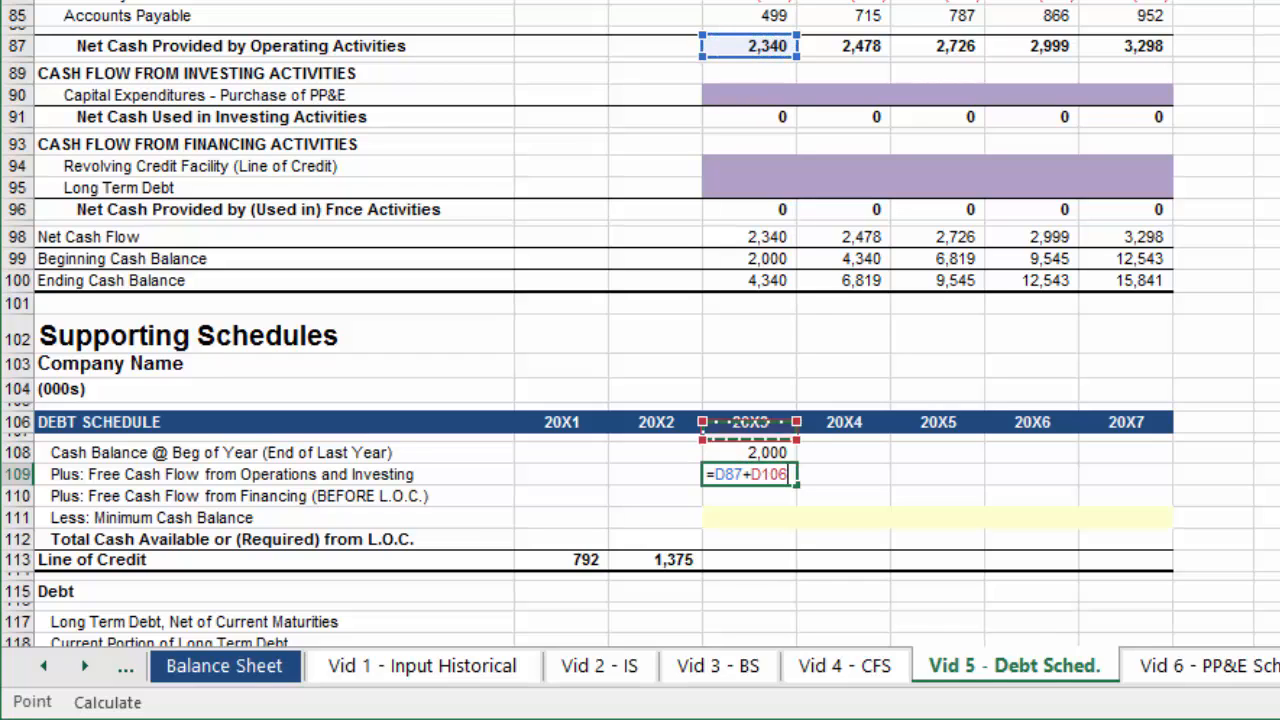
key("Return")
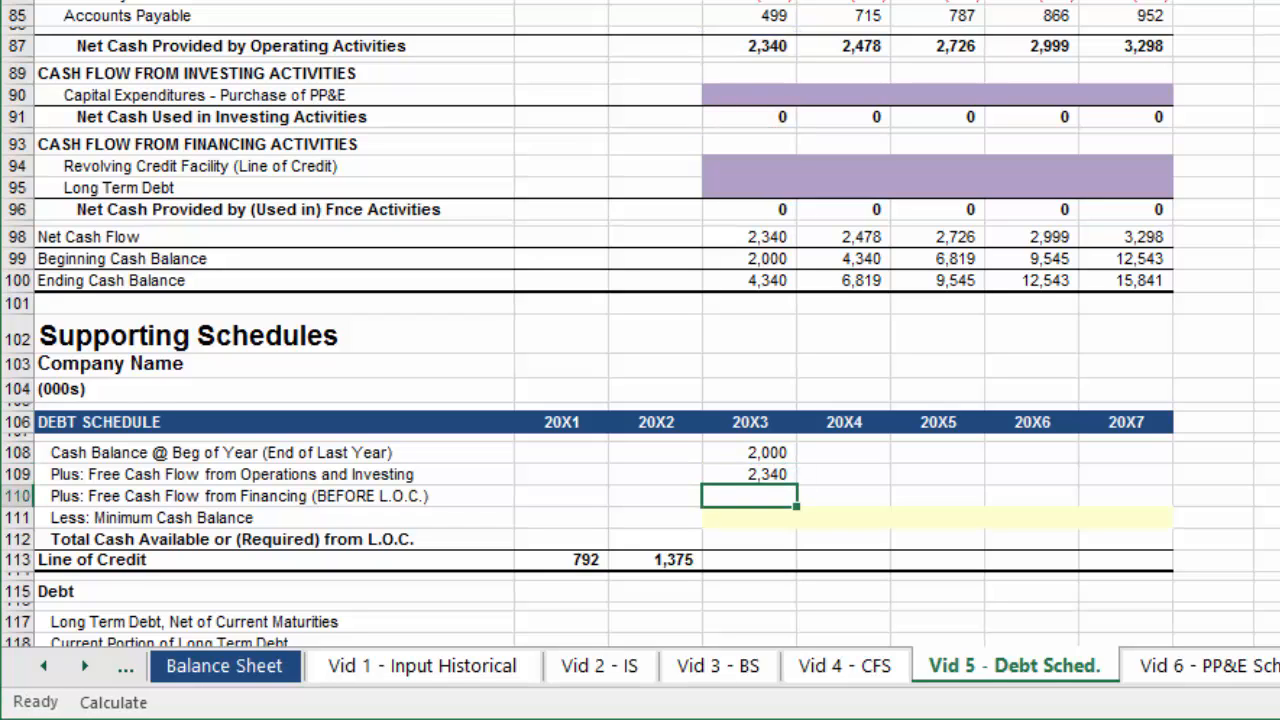
Link 20X3 Free Cash Flow from Financing in D110 to the cash flow statement's Long Term Debt with =D95, and set Minimum Cash Balance in D111 to 2000
type("=")
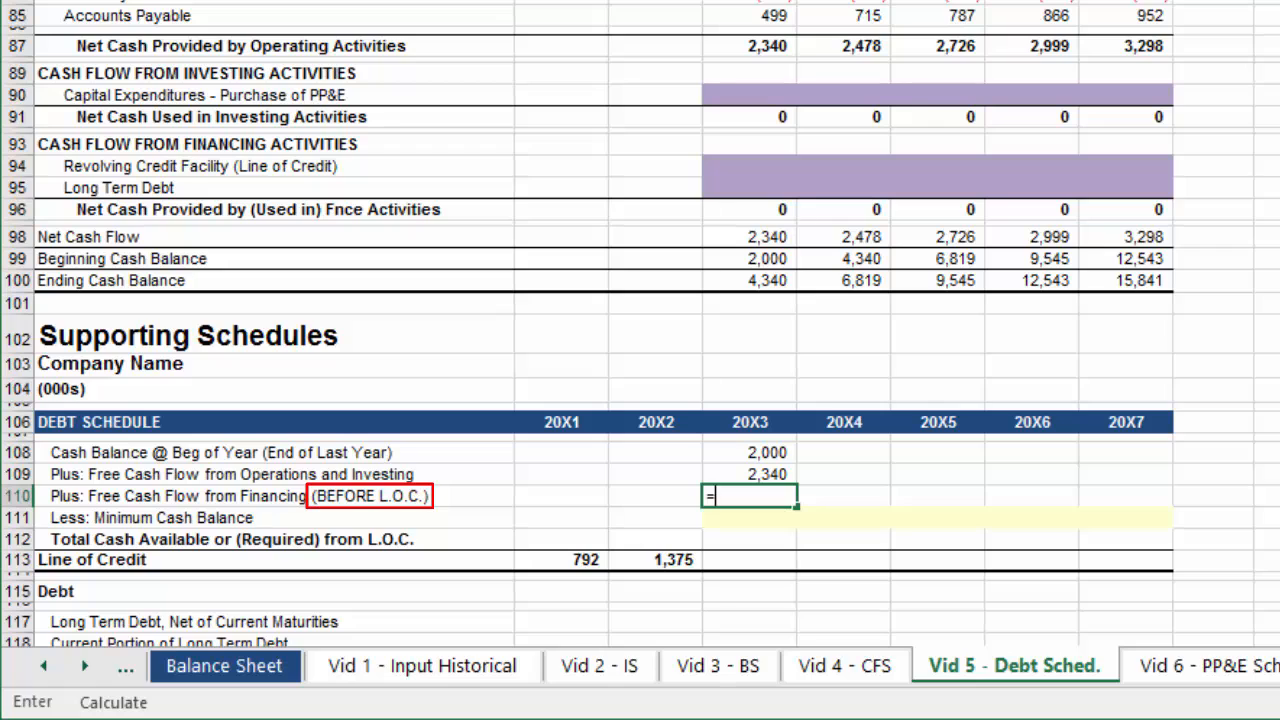
key("Up")
key("Up")
key("Up")
key("Up")
key("Up")
key("Up")
key("Up")
key("Up")
key("Up")
key("Up")
key("Up")
key("Up")
key("Up")
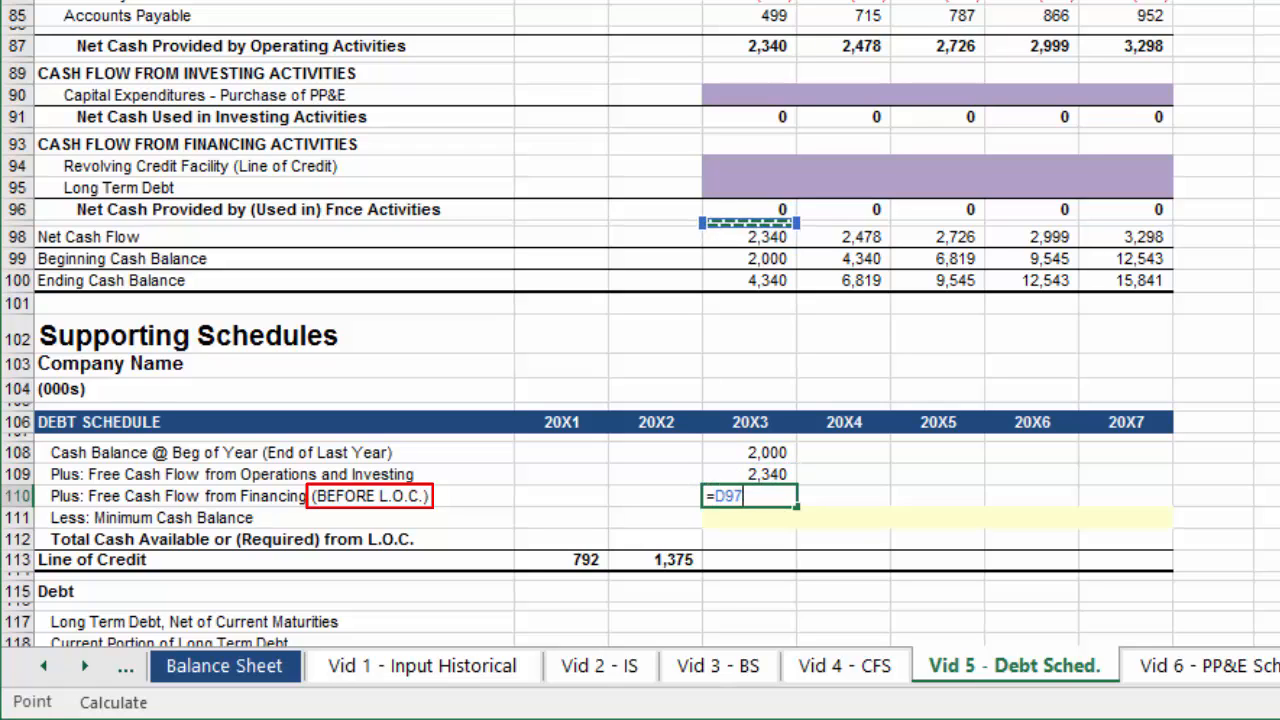
key("Up")
key("Up")
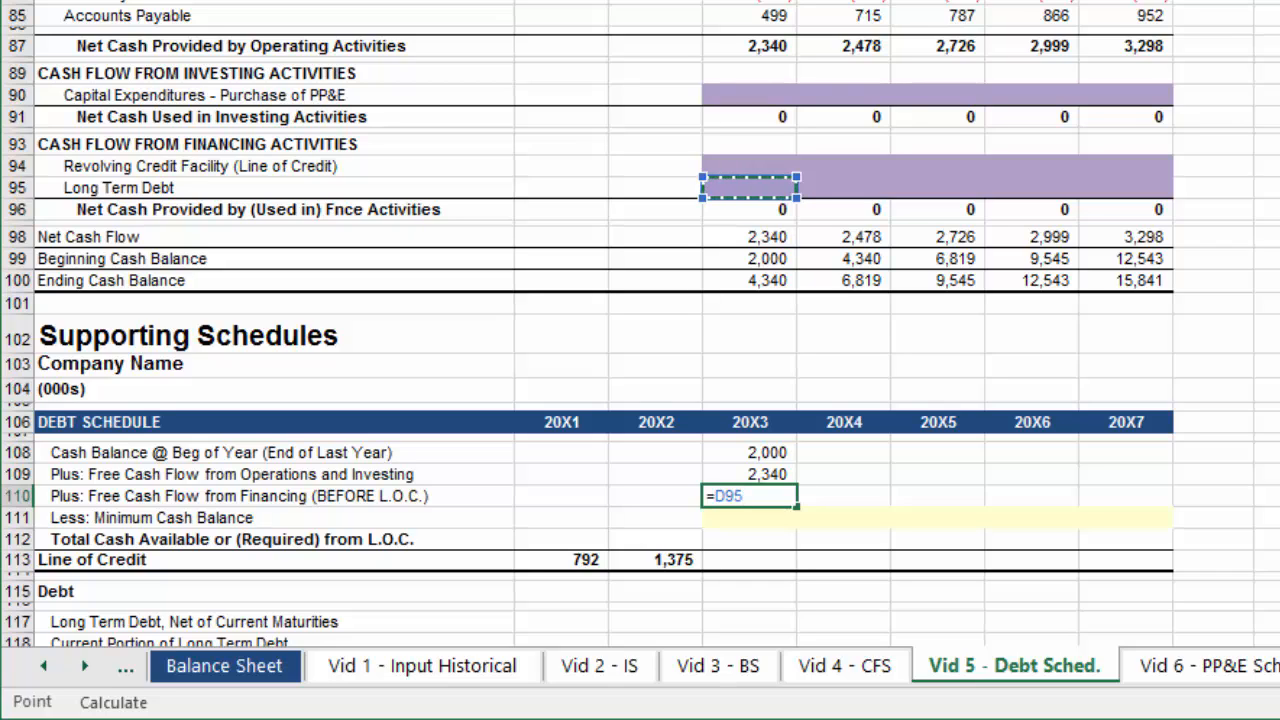
key("F2")
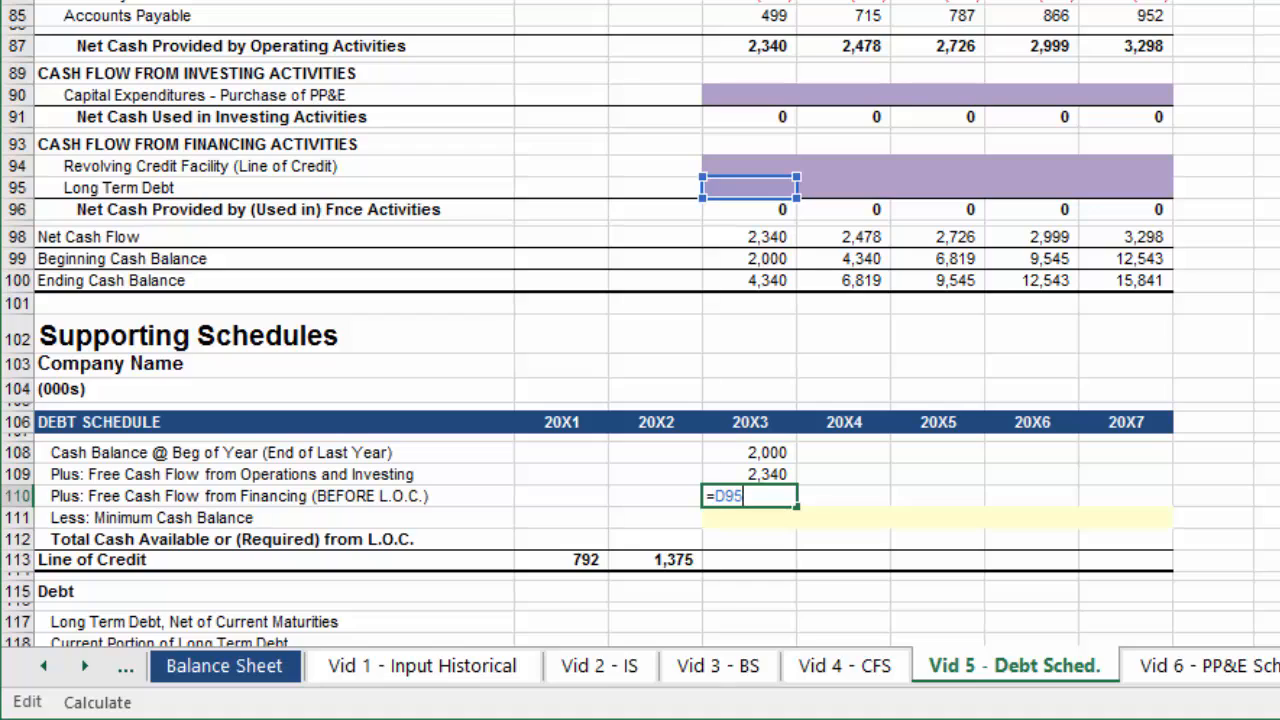
key("Return")
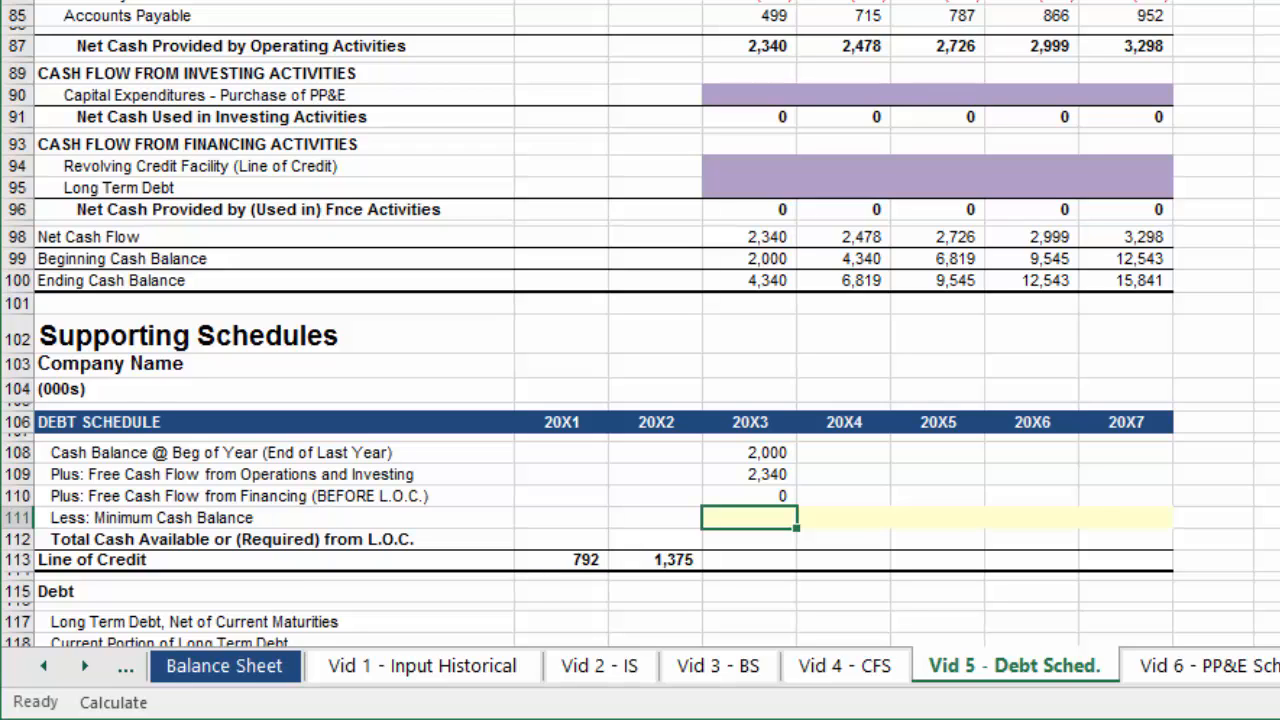
type("2000")
key("Return")
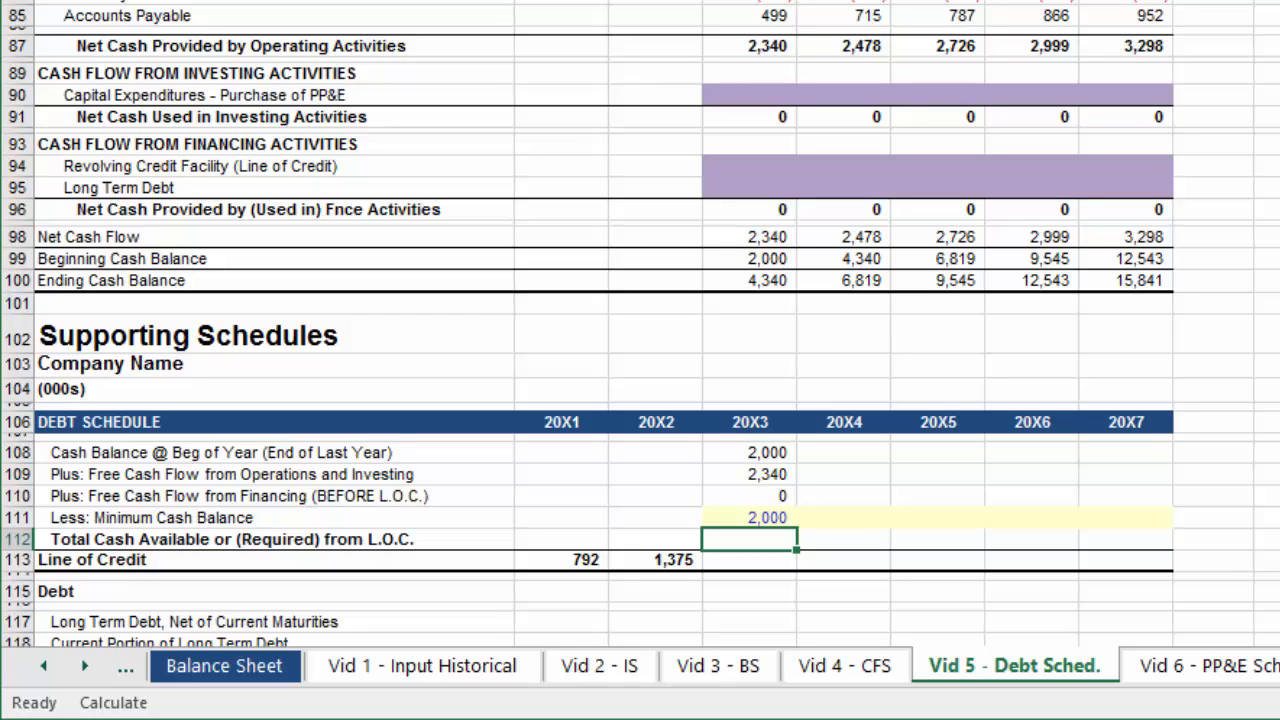
Calculate 20X3 Total Cash Available or (Required) from L.O.C. in D112 with =SUM(D108:D110)-D111
type("=")
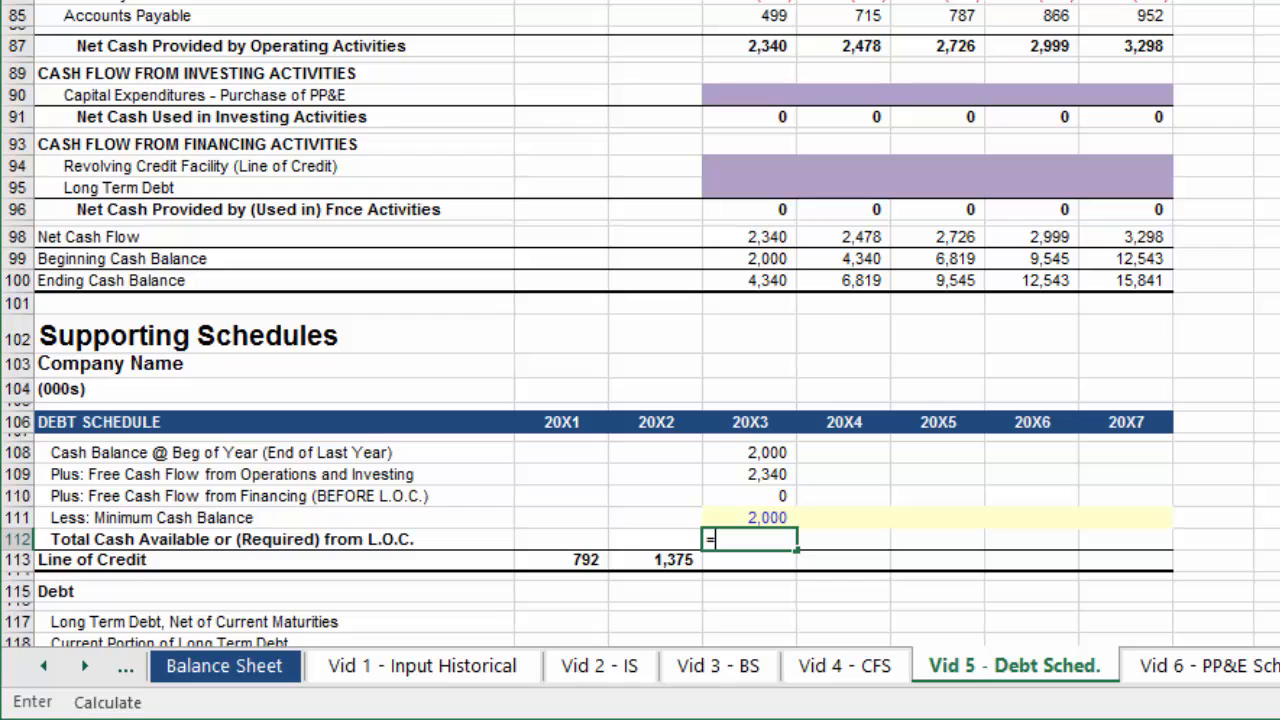
type("SUM(")
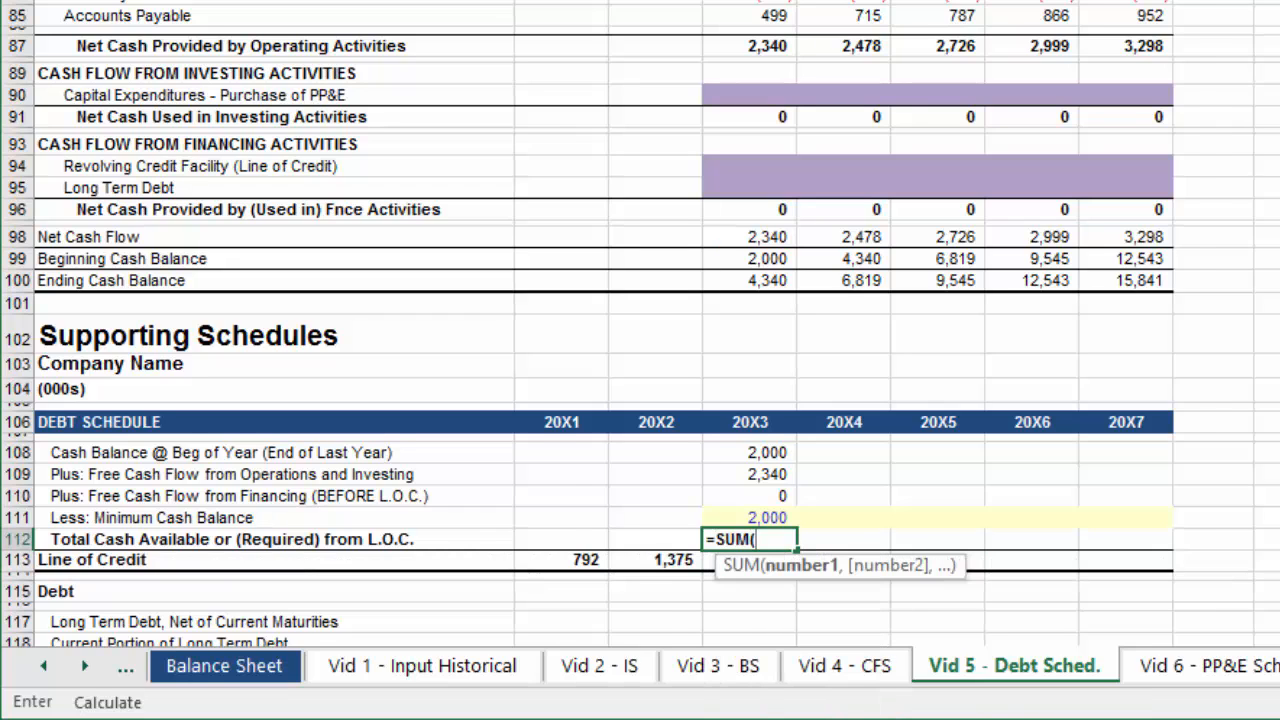
key("Up")
key("Up")
key("shift+Up")
key("shift+Up")
type(")")
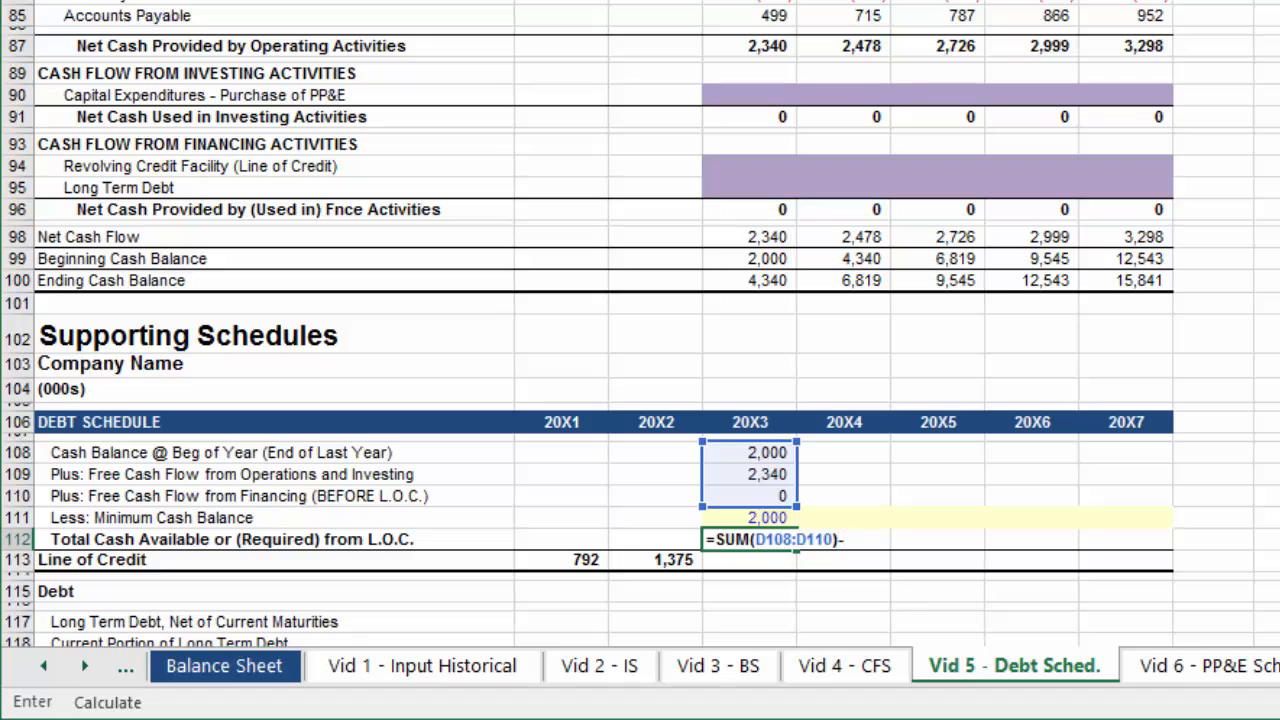
type("-")
key("Up")
key("Return")
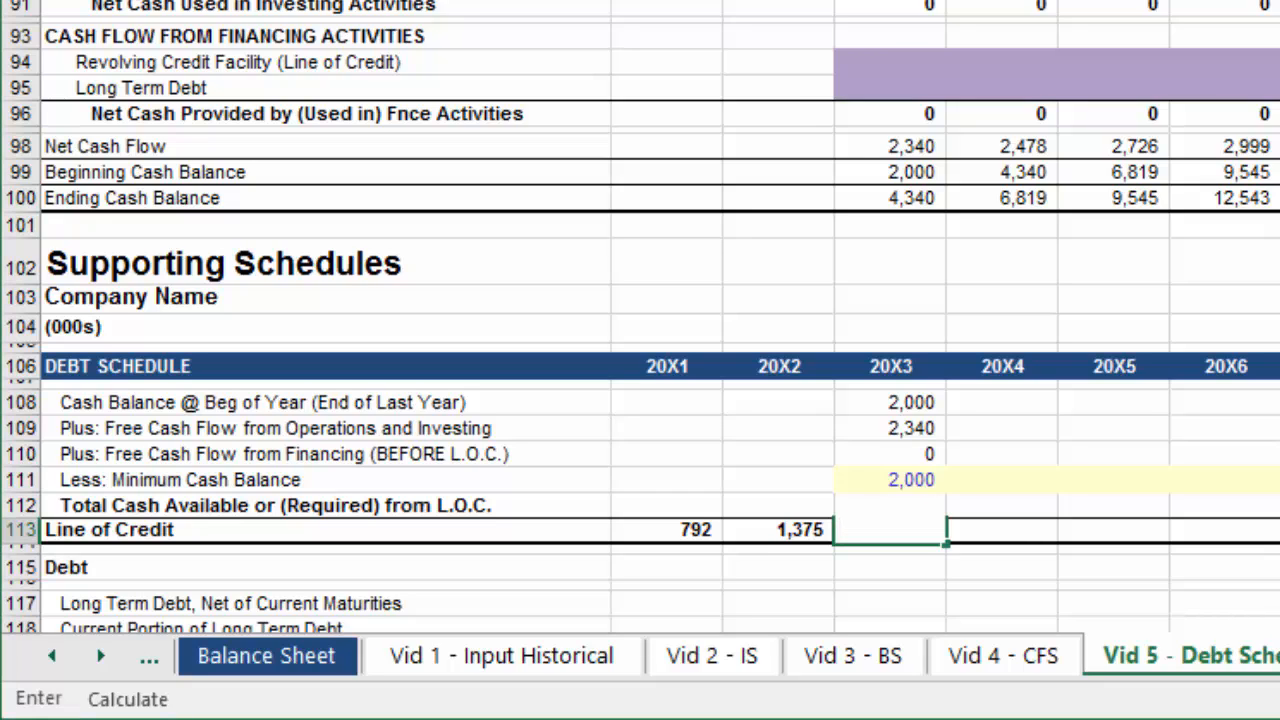
Calculate the 20X3 Line of Credit balance in D113 with =MAX(0,C113-D112)
type("=MAX(")
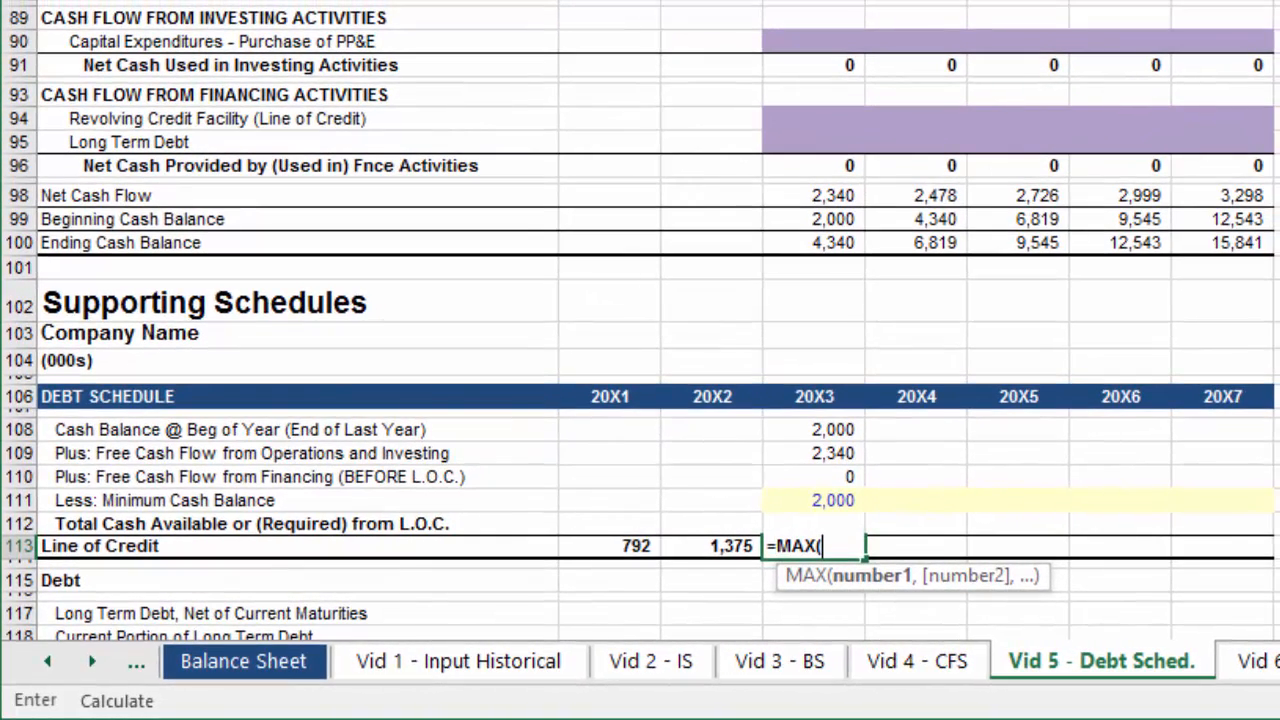
type("0,")
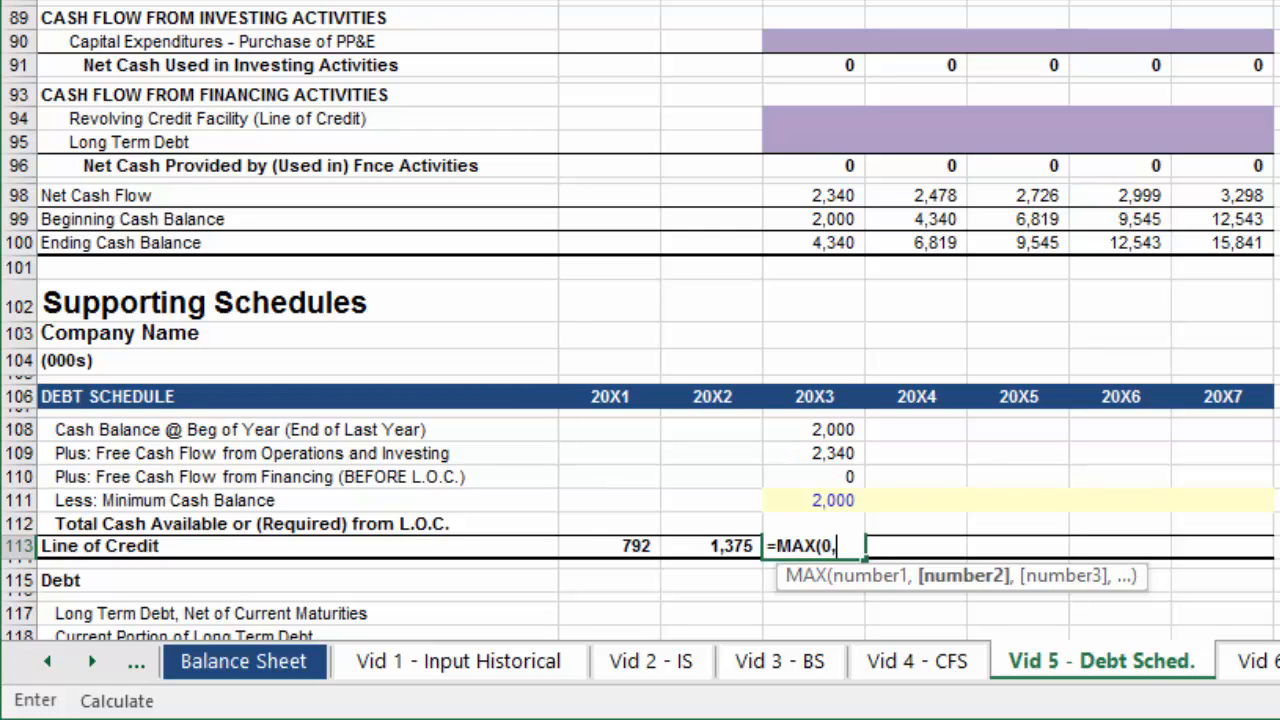
key("Left")
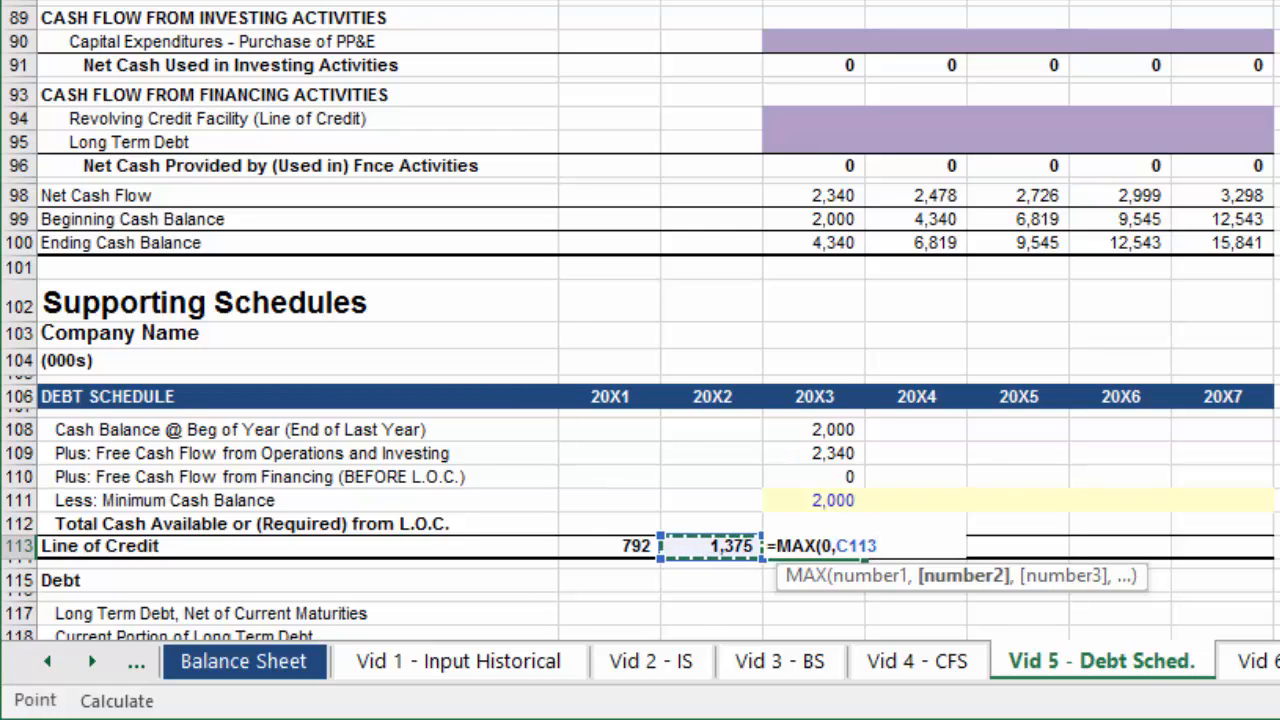
type("-")
key("Up")
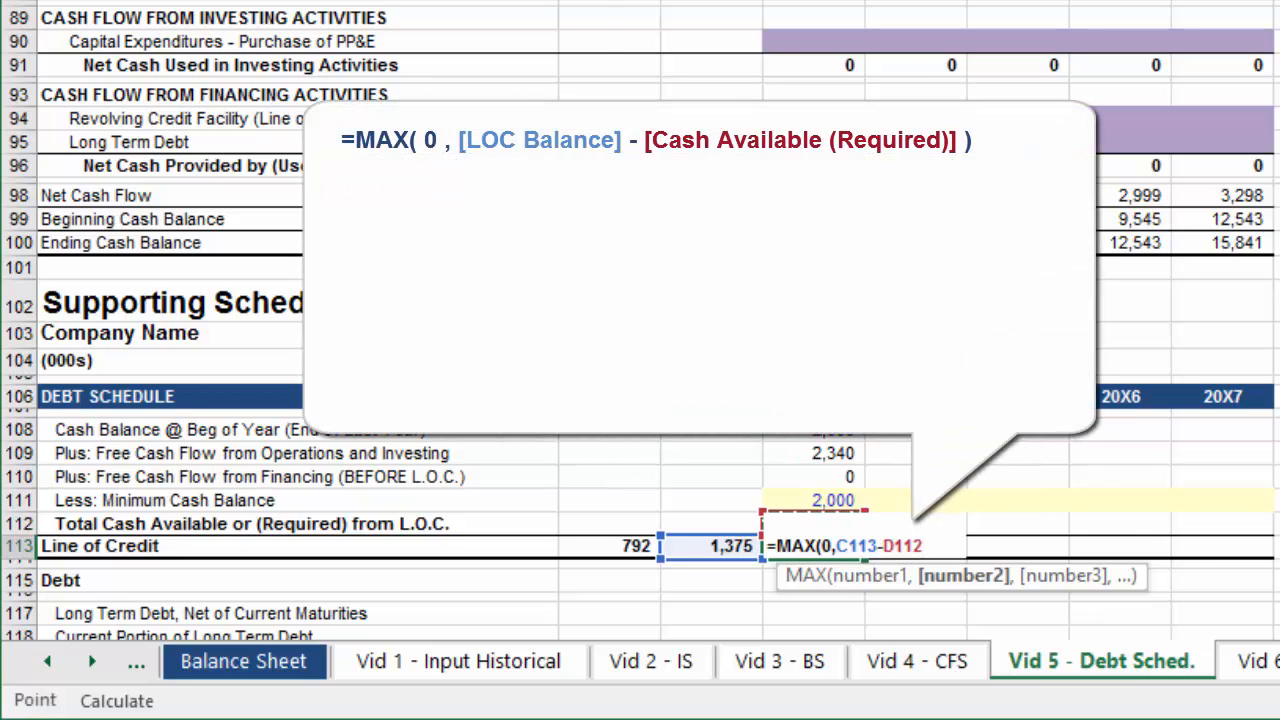
type(")")
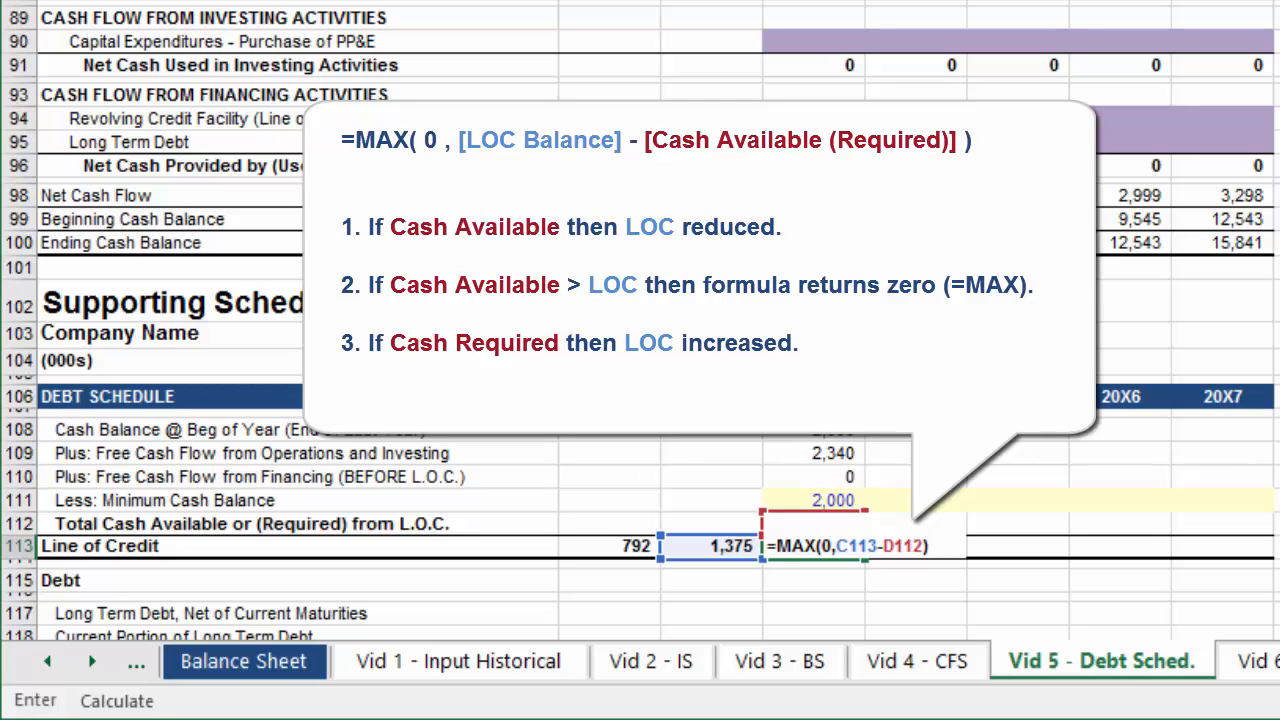
key("Return")
Fill the 20X3 cash and Line of Credit formulas in D108:D113 across through 20X7 (column H)
key("Up")
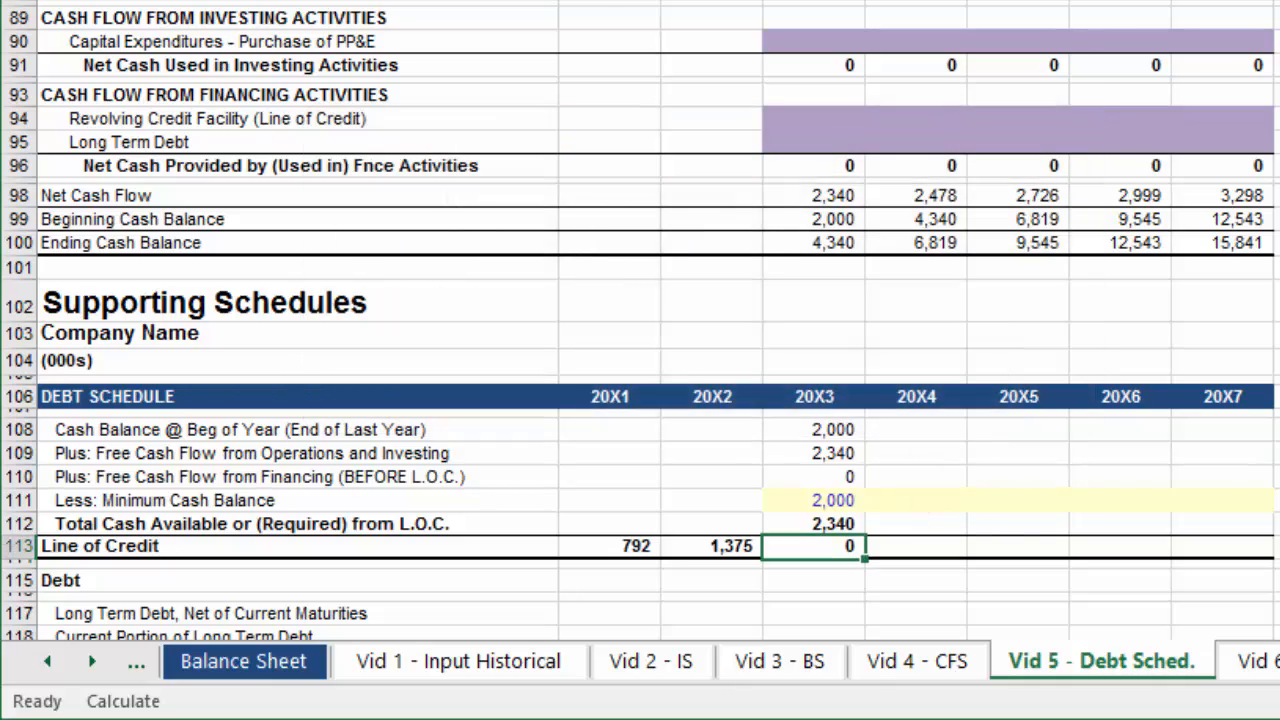
key("ctrl+shift+Up")
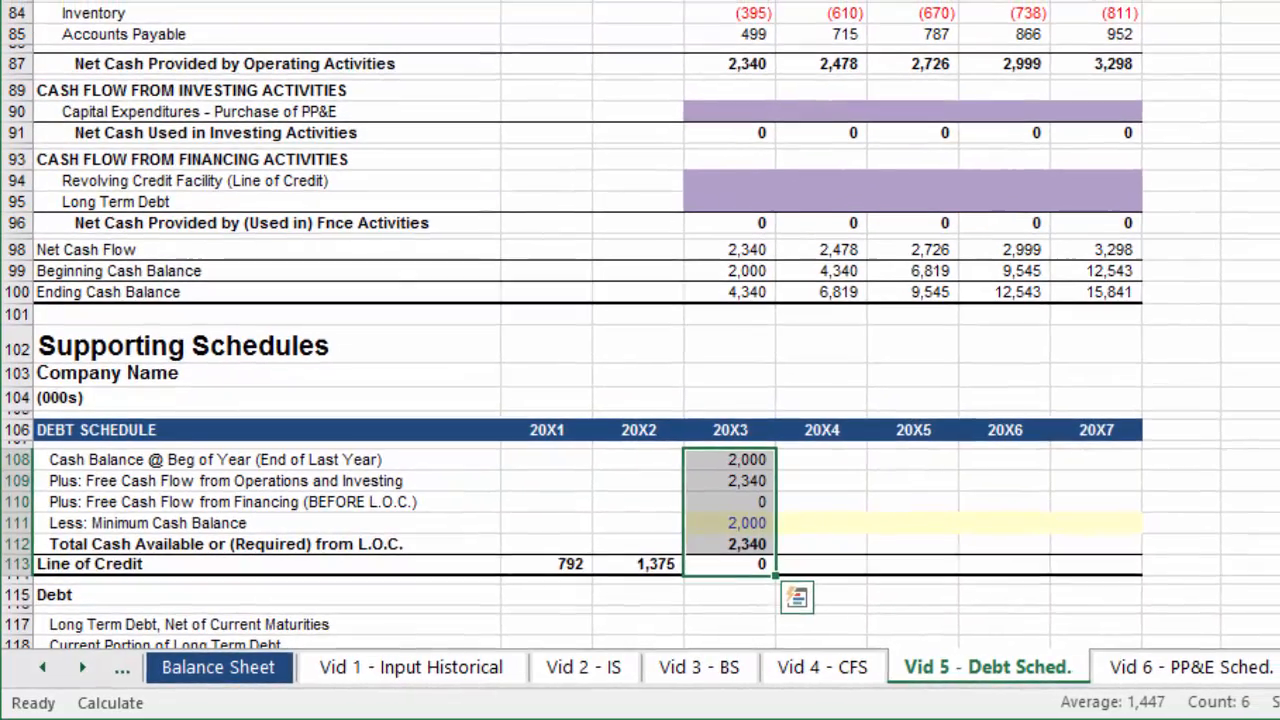
key("shift+Right")
key("shift+Right")
key("shift+Right")
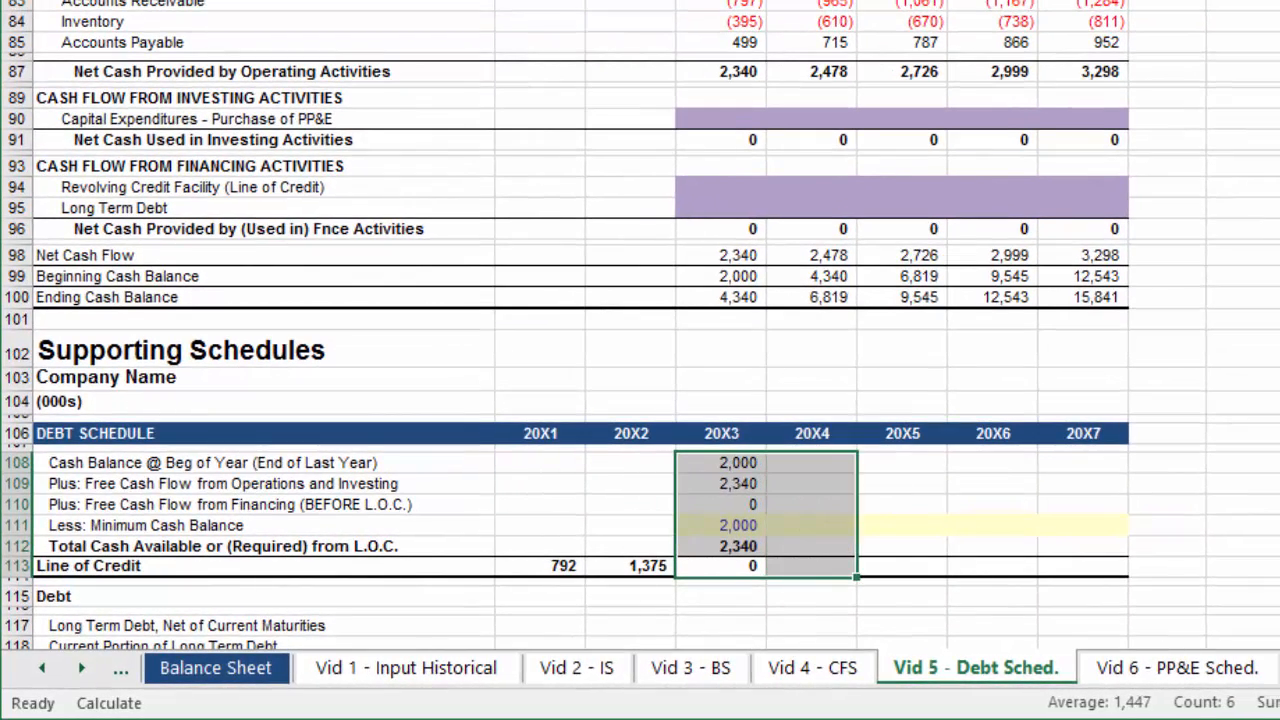
key("shift+Right")
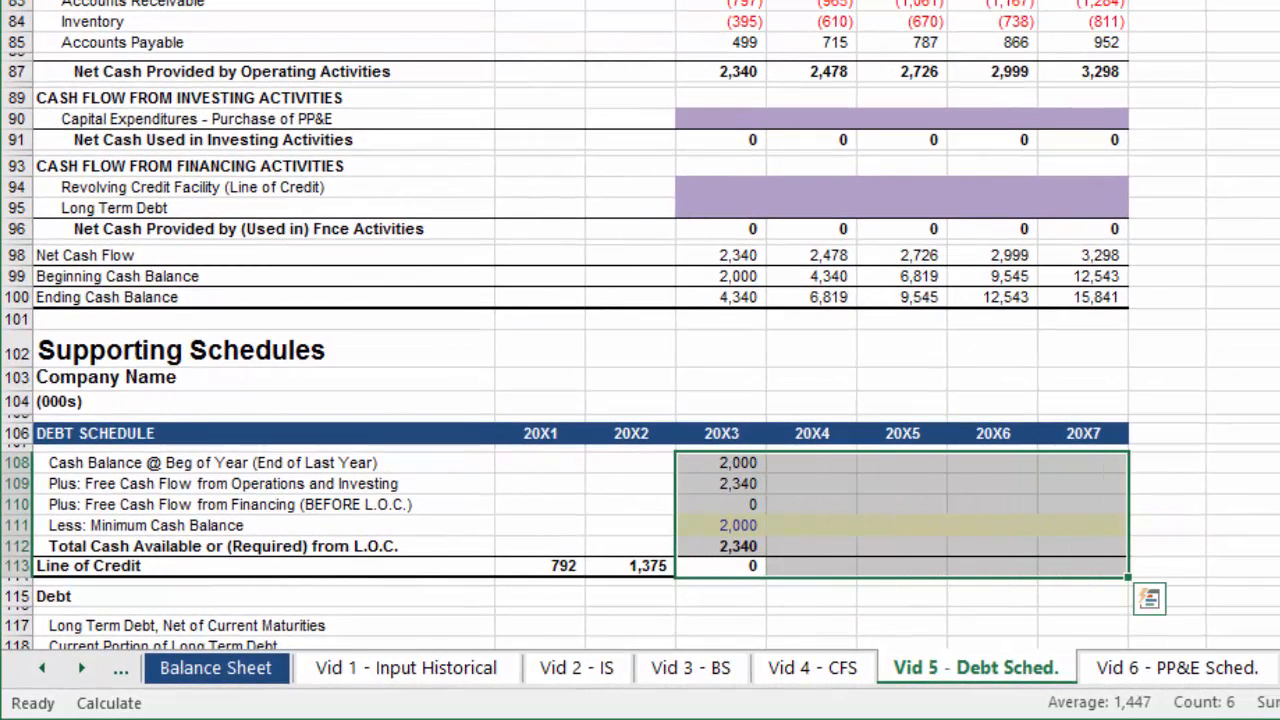
key("ctrl+r")
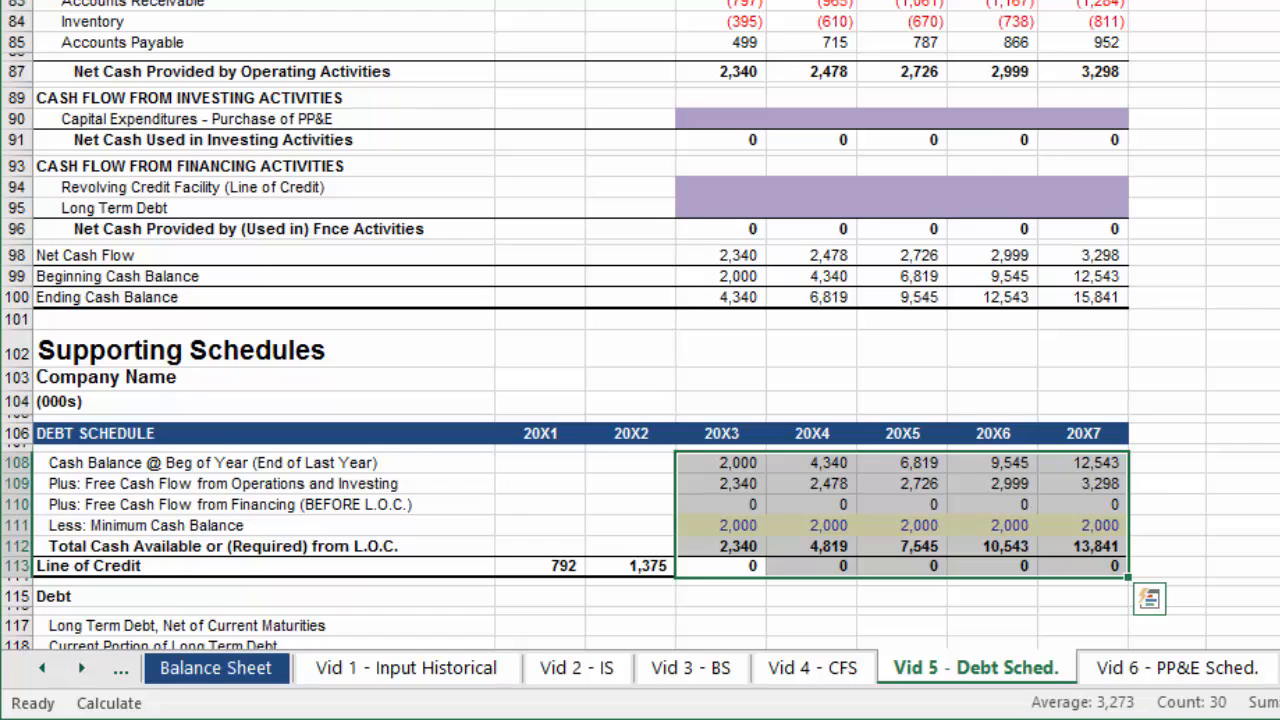
Link 20X1 Long Term Debt, Net of Current Maturities in B117 to the balance sheet's long term debt with =B56
scroll(640, 340, "down", 7)
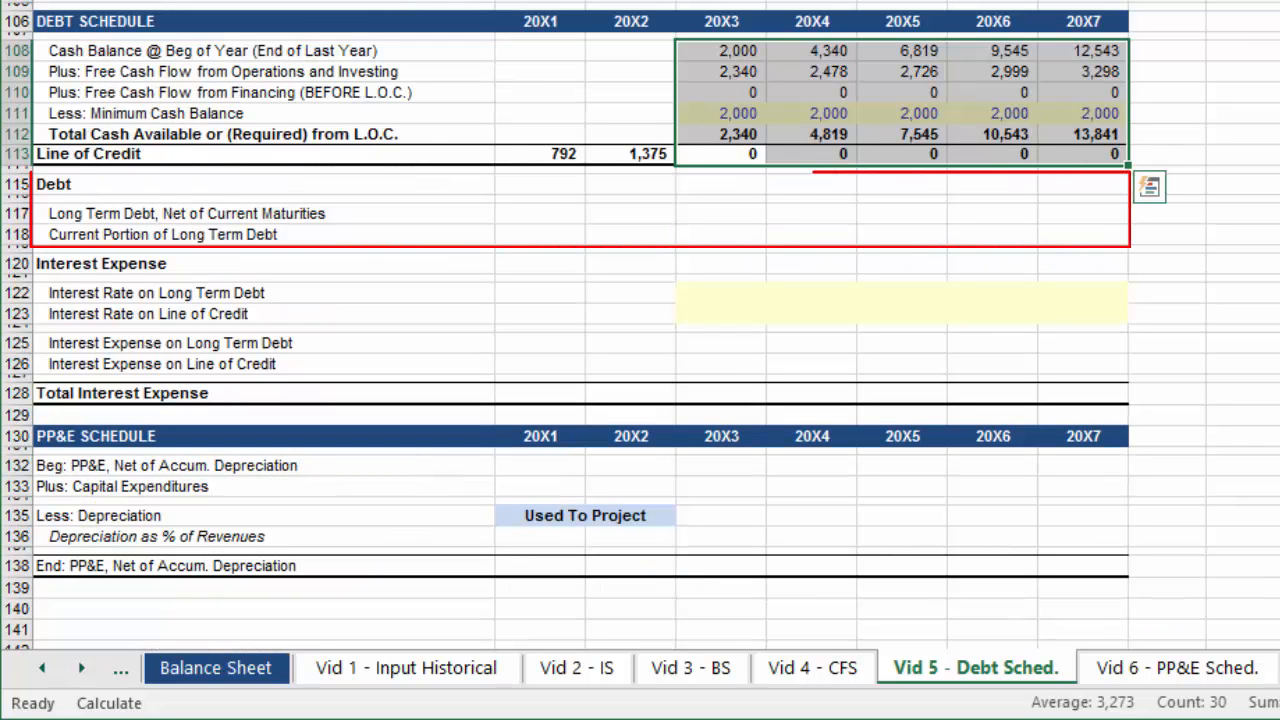
key("Down")
key("Down")
key("Left")
key("Left")
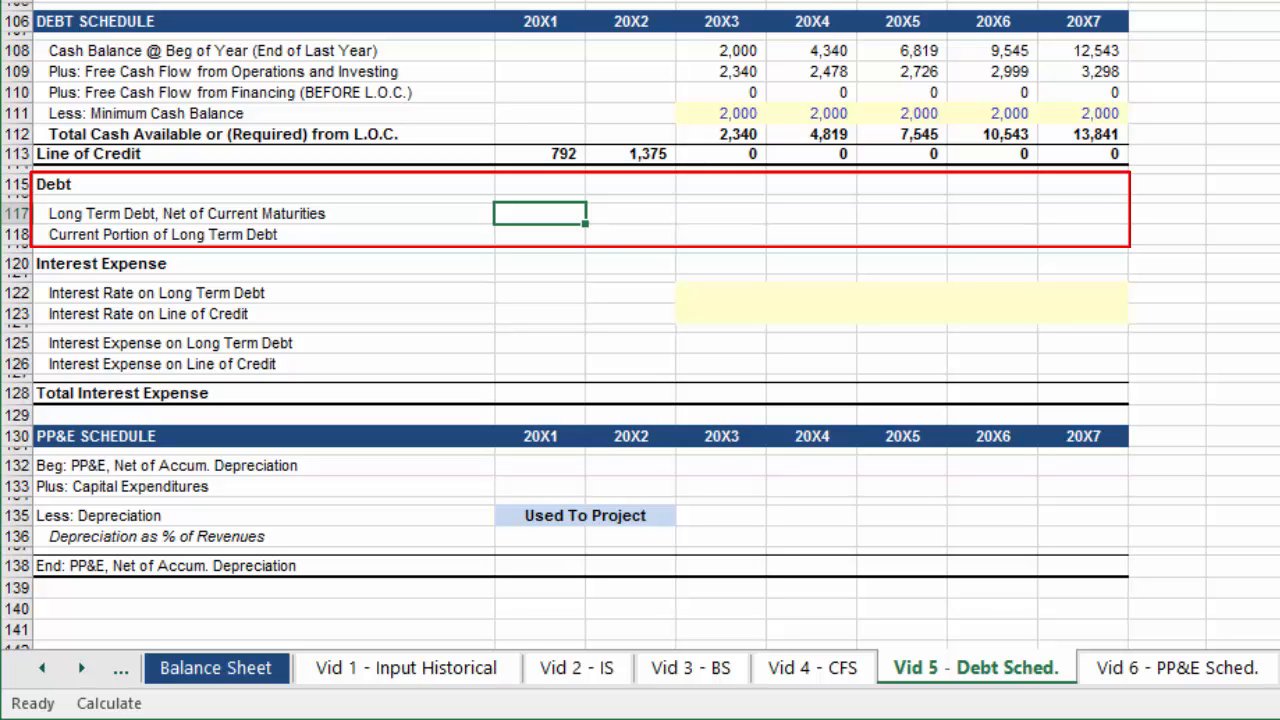
type("=")
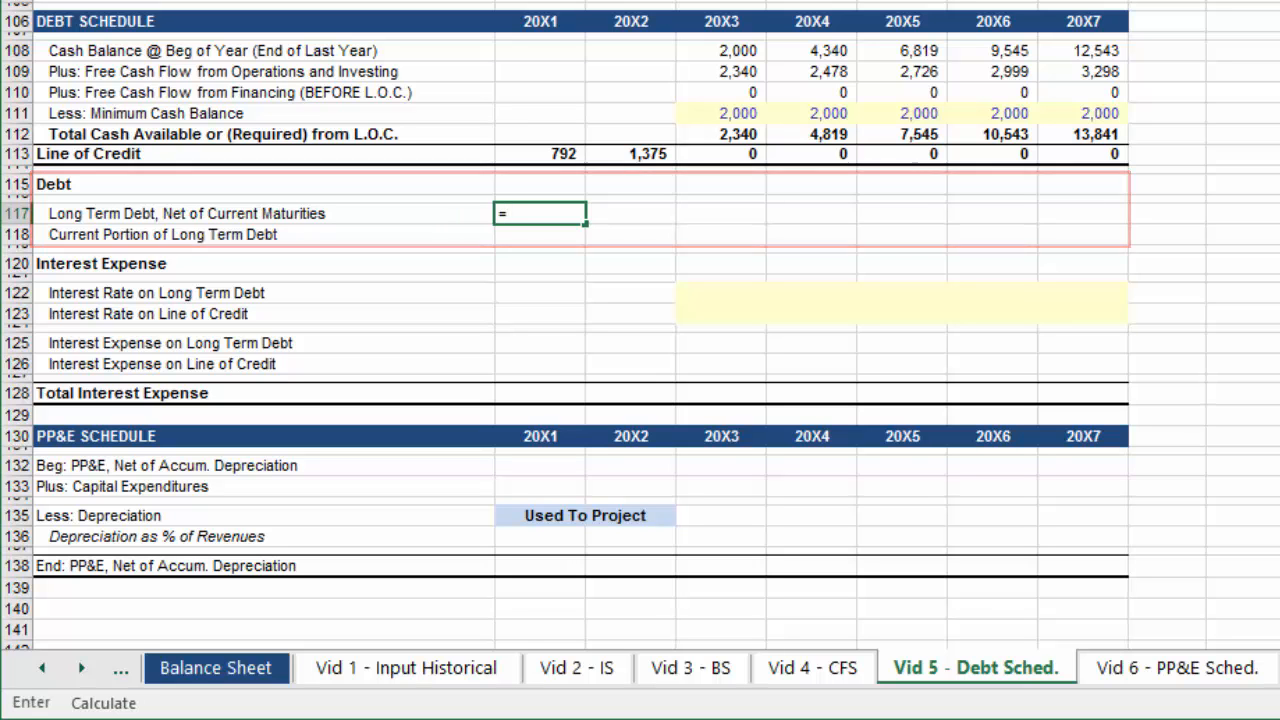
key("Up")
key("Up")
key("Up")
key("Up")
key("Up")
key("Up")
key("Up")
key("Up")
key("Up")
key("Up")
key("Up")
key("Up")
key("Up")
key("Up")
key("Up")
key("Up")
key("Up")
key("Up")
key("Up")
key("Up")
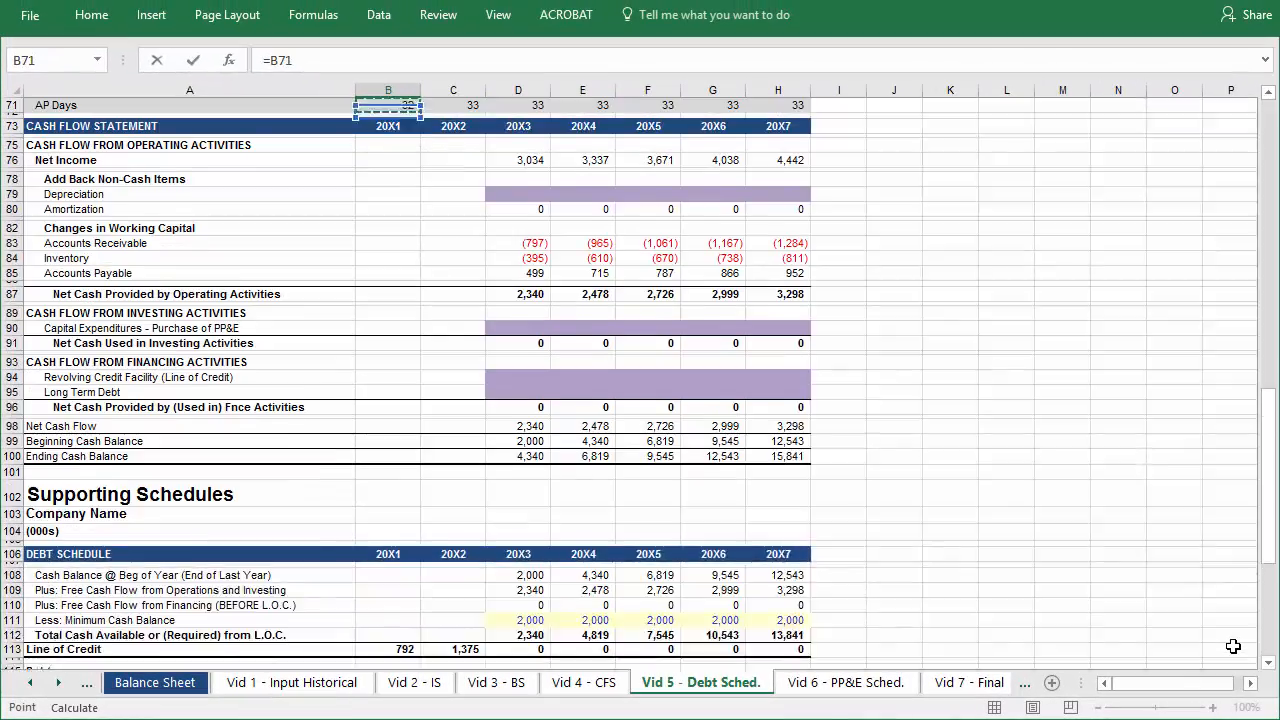
key("Up")
key("Up")
key("Up")
key("Up")
key("Up")
key("Up")
key("Up")
key("Up")
key("Up")
key("Up")
key("Up")
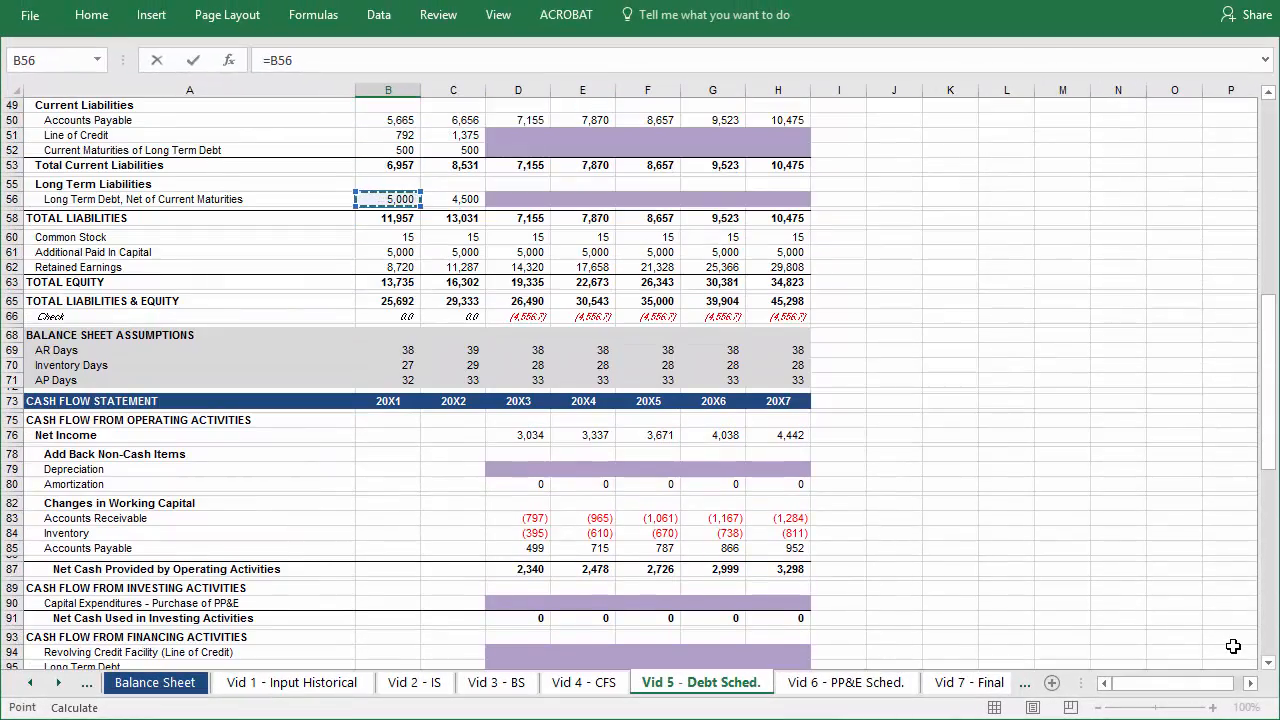
key("Return")
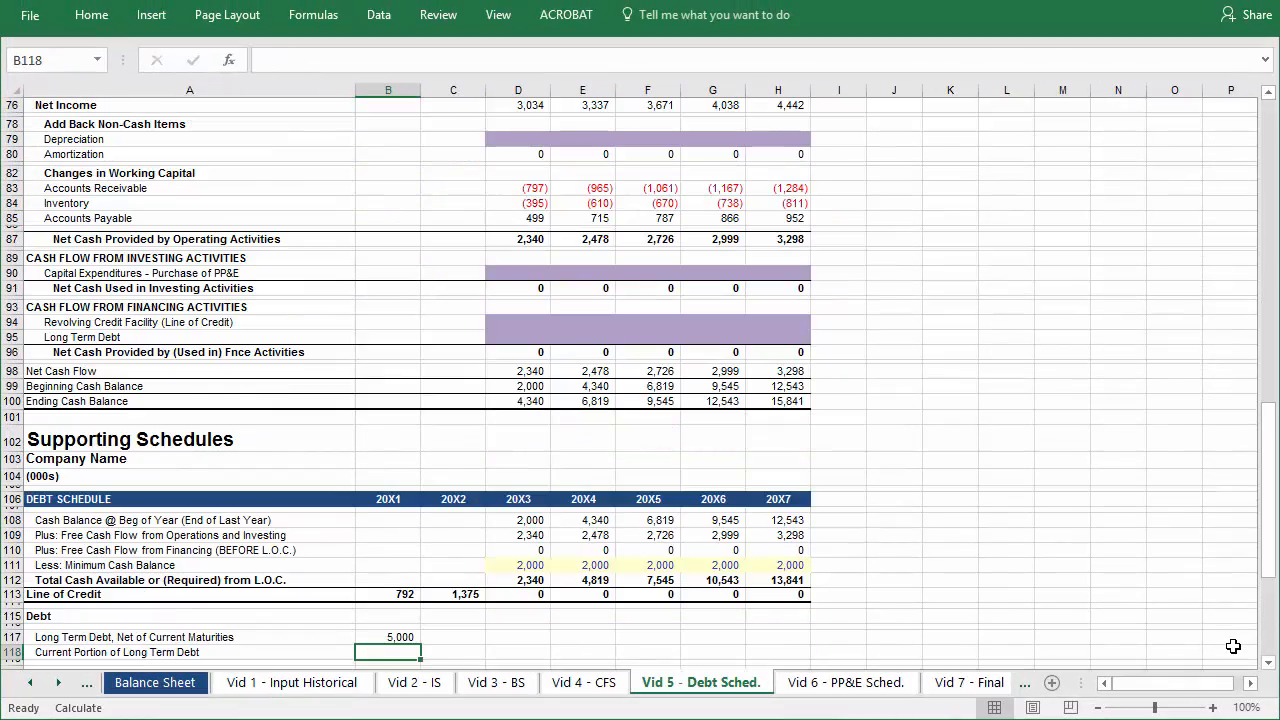
Link 20X1 Current Portion of Long Term Debt in B118 to the balance sheet's Current Maturities of Long Term Debt with =B52
type("=")
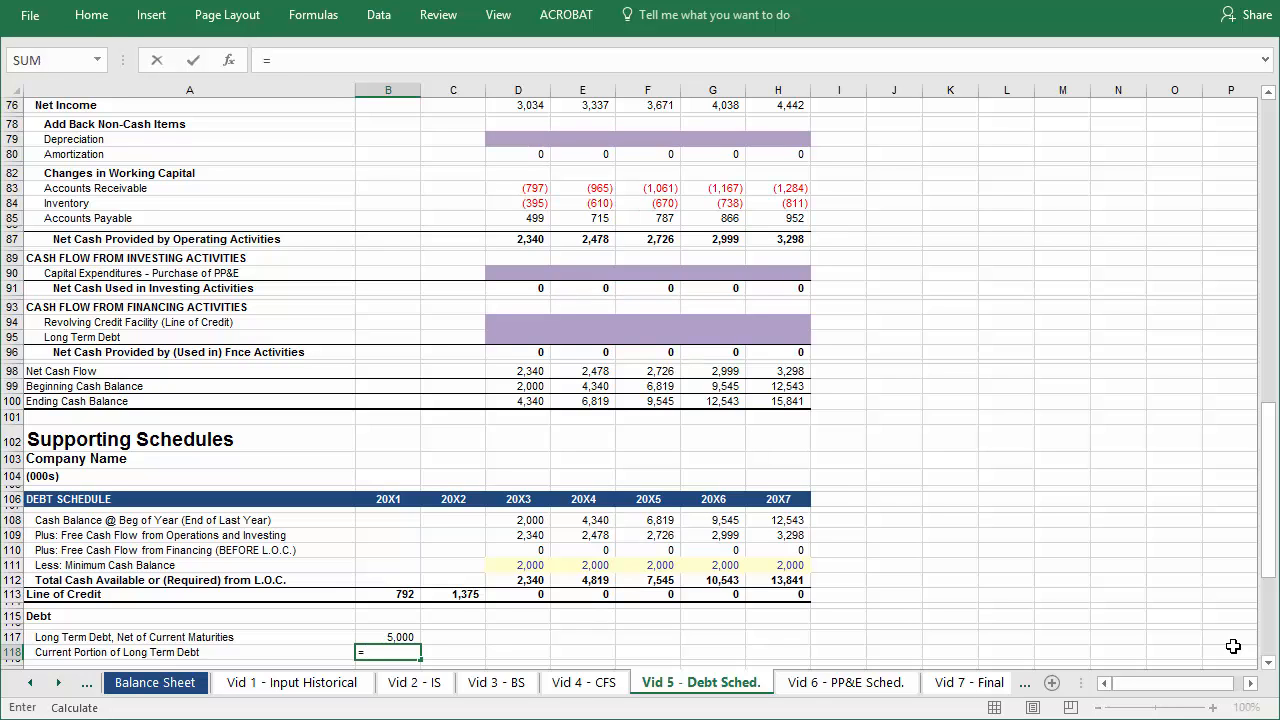
key("Up")
key("Up")
key("Up")
key("Up")
key("Up")
key("Up")
key("Up")
key("Up")
key("Up")
key("Up")
key("Up")
key("Up")
key("Up")
key("Up")
key("Up")
key("Up")
key("Up")
key("Up")
key("Up")
key("Up")
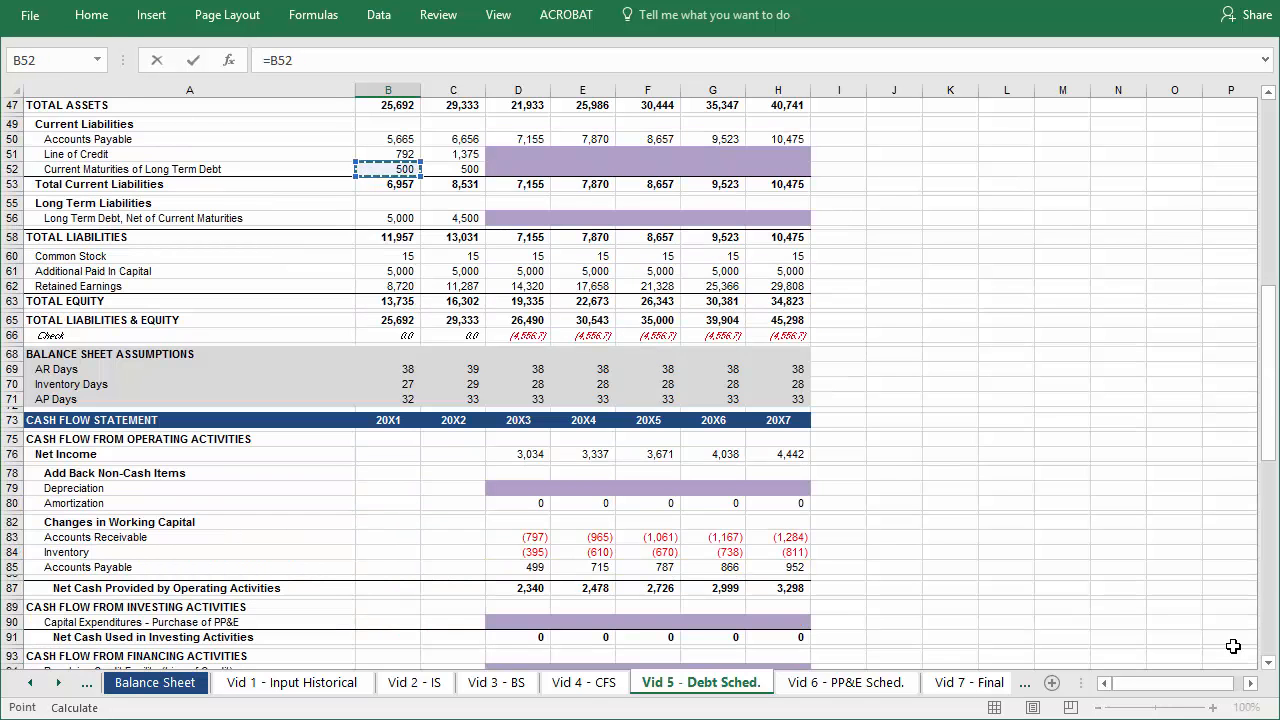
key("Return")
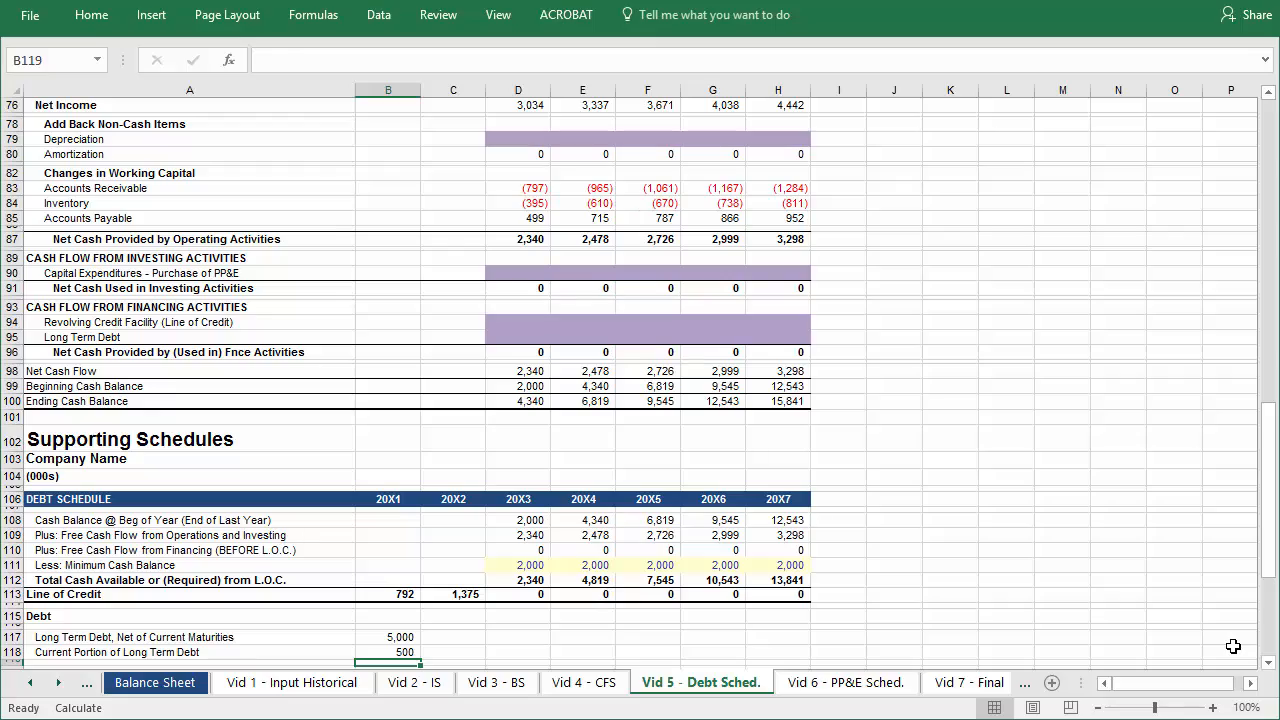
Fill both 20X1 debt links in B117:B118 across to 20X2 (column C)
key("Up")
key("shift+Up")
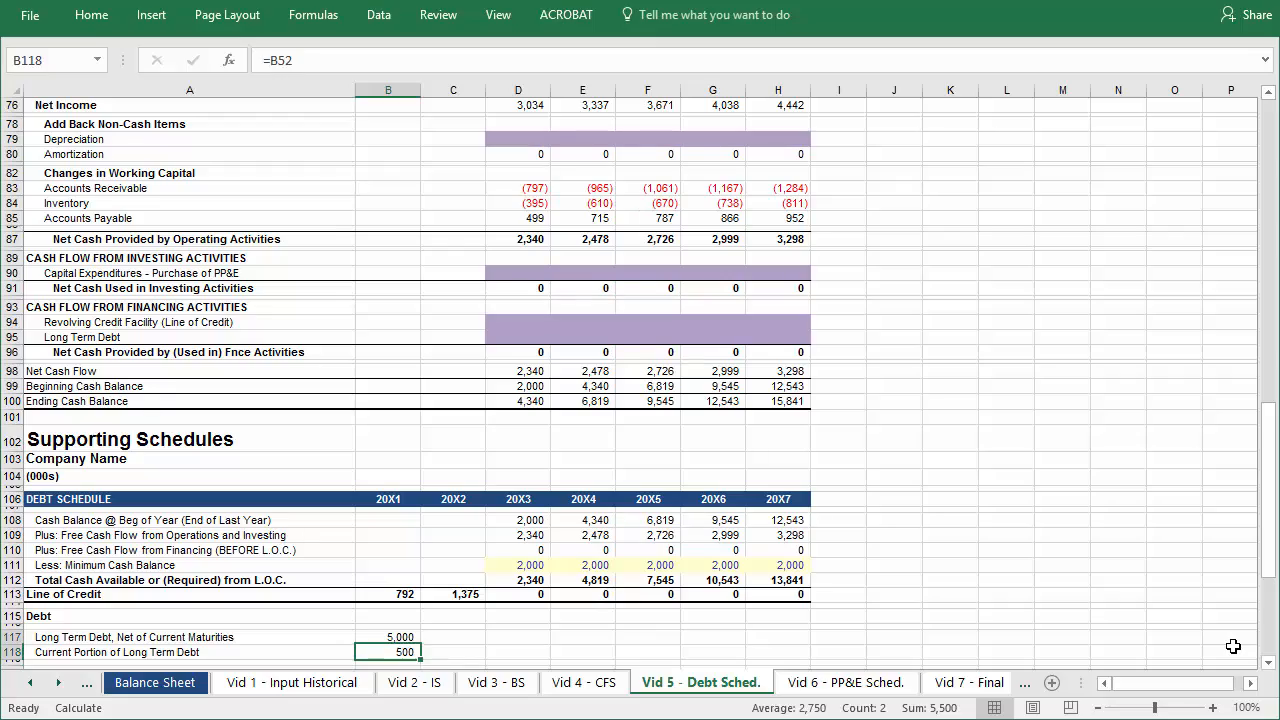
key("shift+Right")
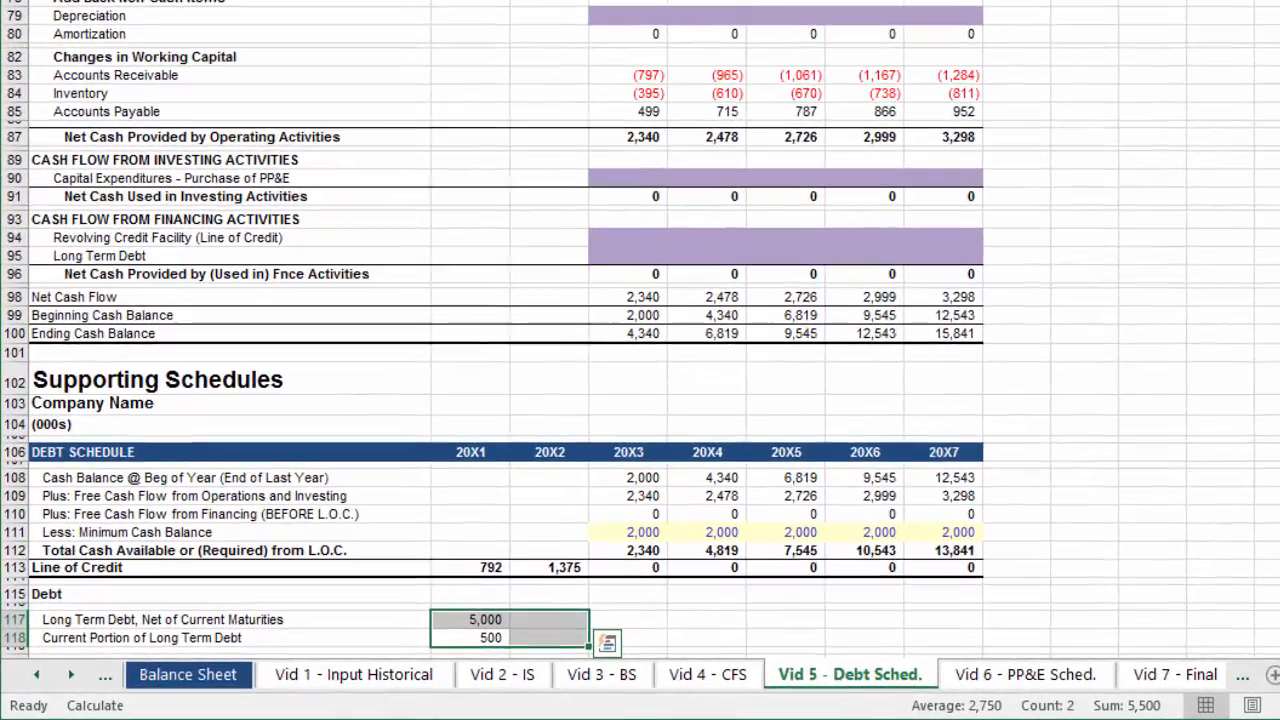
key("ctrl+r")
Set the 20X3 Current Portion of Long Term Debt in D118 equal to the prior year with =C118
key("Right")
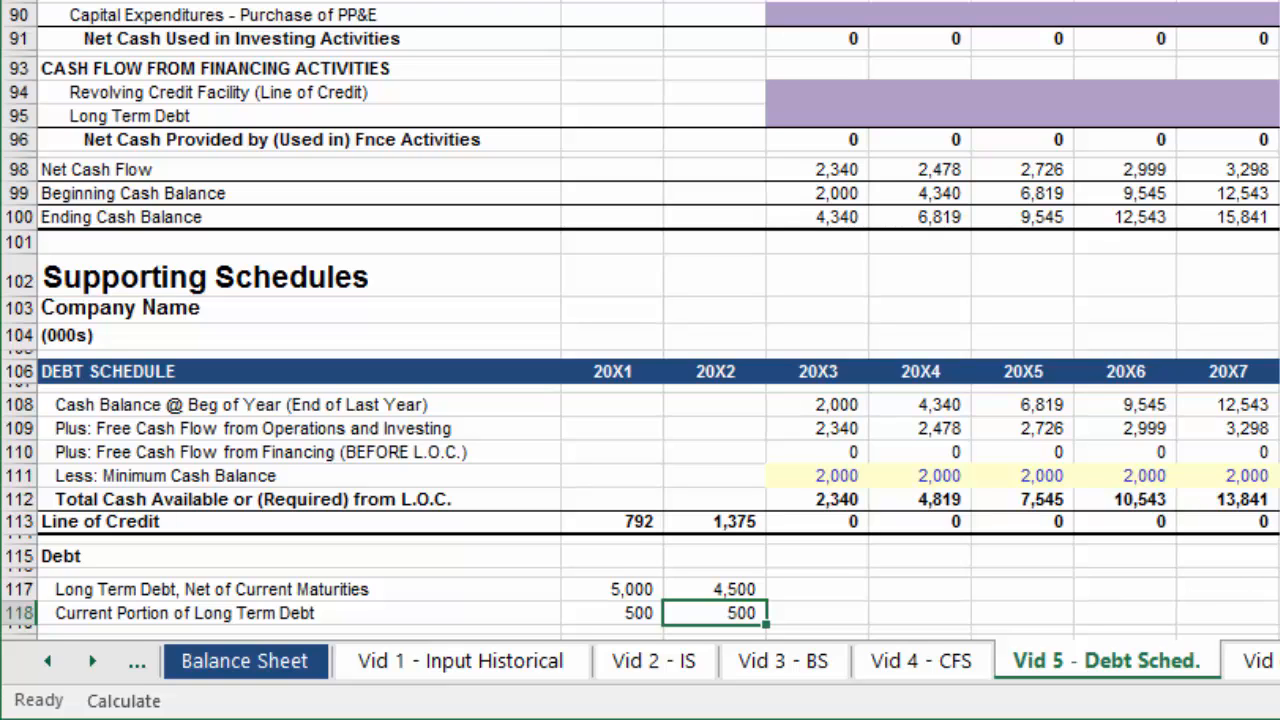
left_click(817, 613)
type("=")
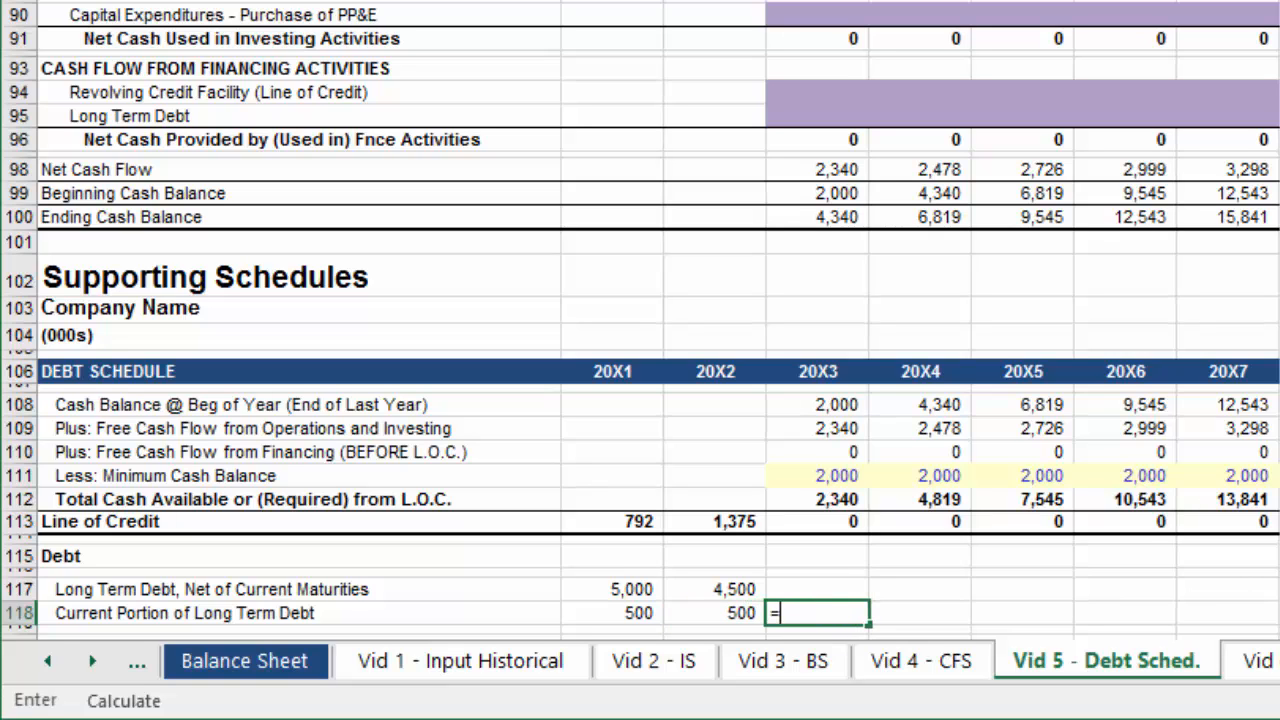
key("Left")
key("Tab")
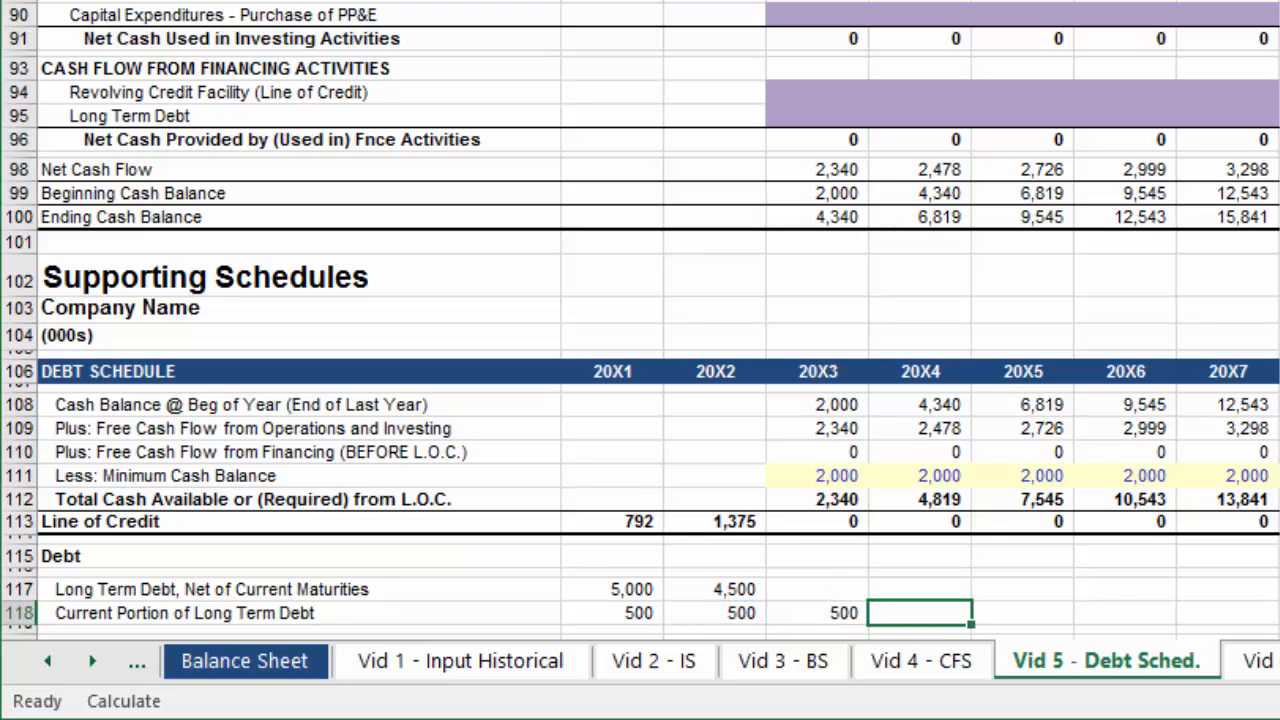
Fill the Current Portion of Long Term Debt formula in D118 across through 20X7 (H118)
key("Left")
key("shift+Right")
key("shift+Right")
key("shift+Right")
key("shift+Right")
key("ctrl+r")
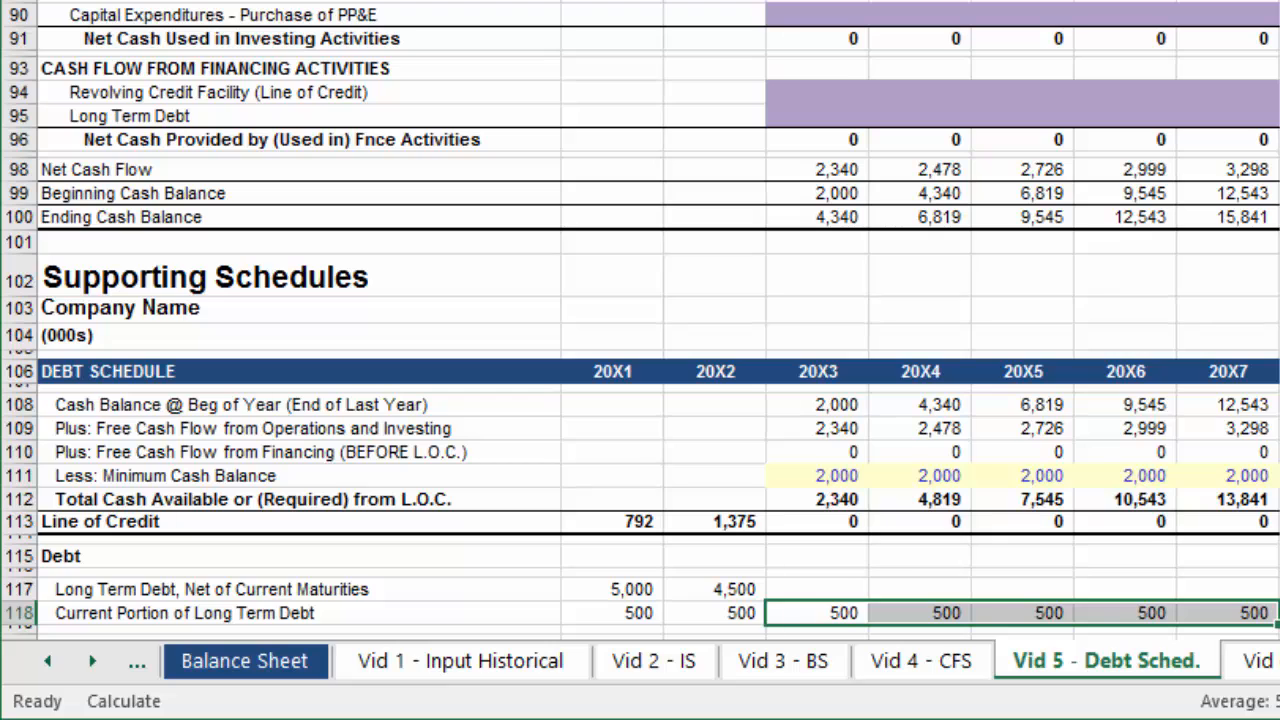
Calculate 20X3 Long Term Debt, Net of Current Maturities in D117 with =C117-D118
key("Up")
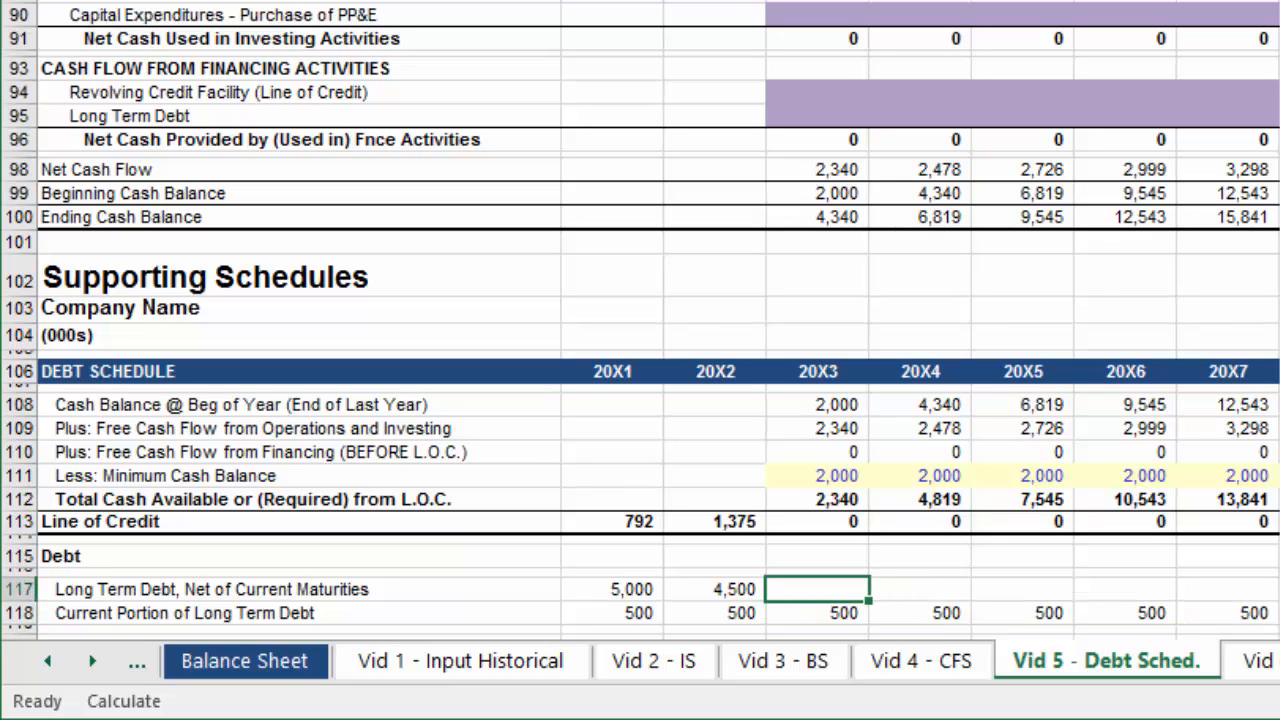
type("=")
key("Left")
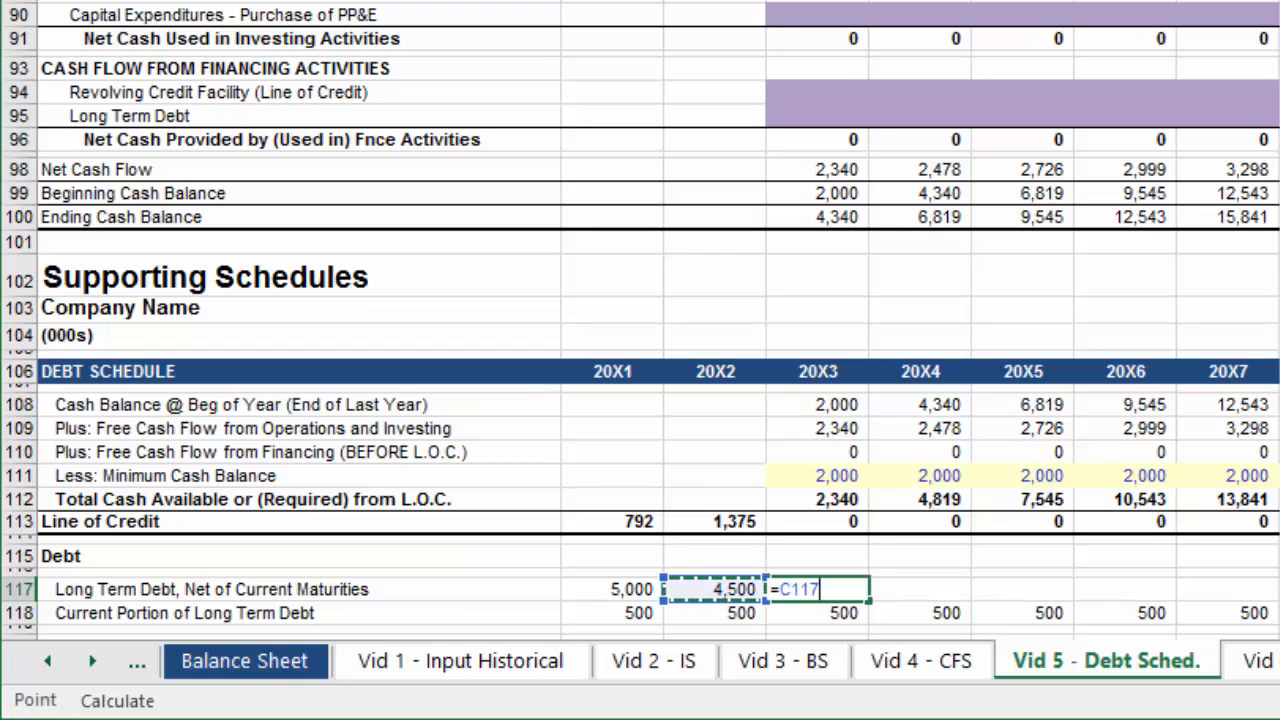
type("-")
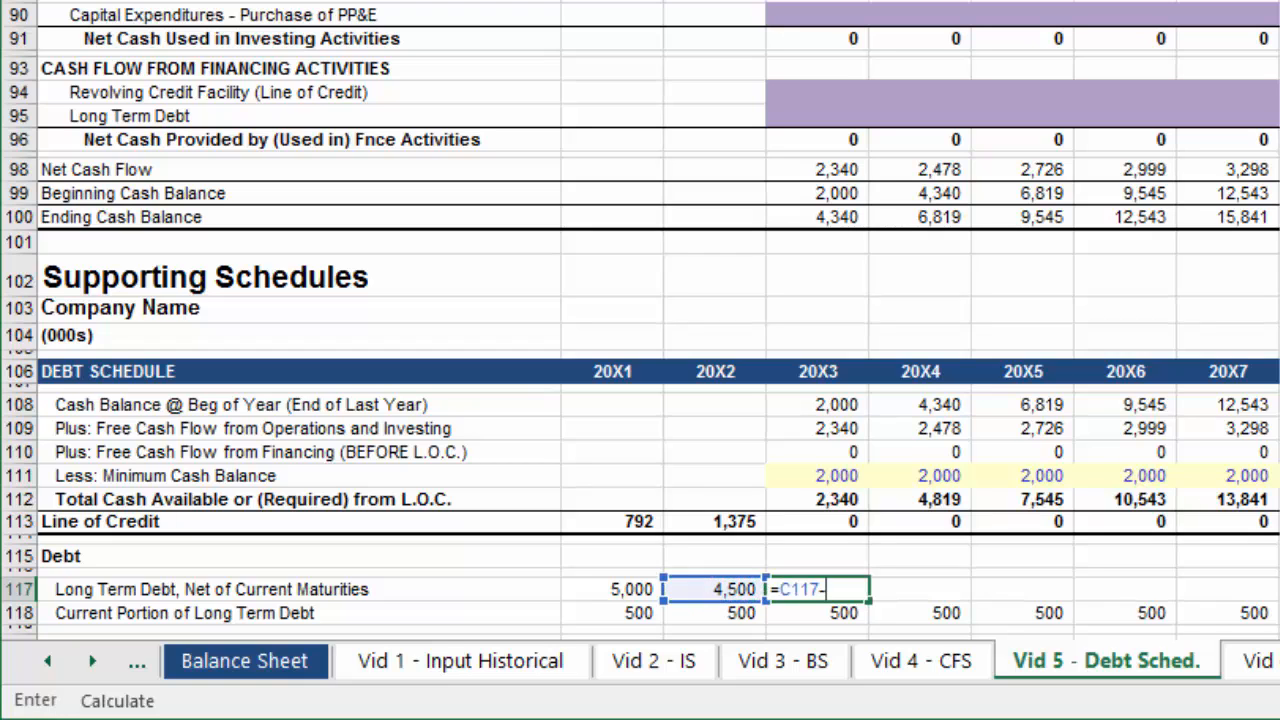
key("Down")
key("ctrl+Return")
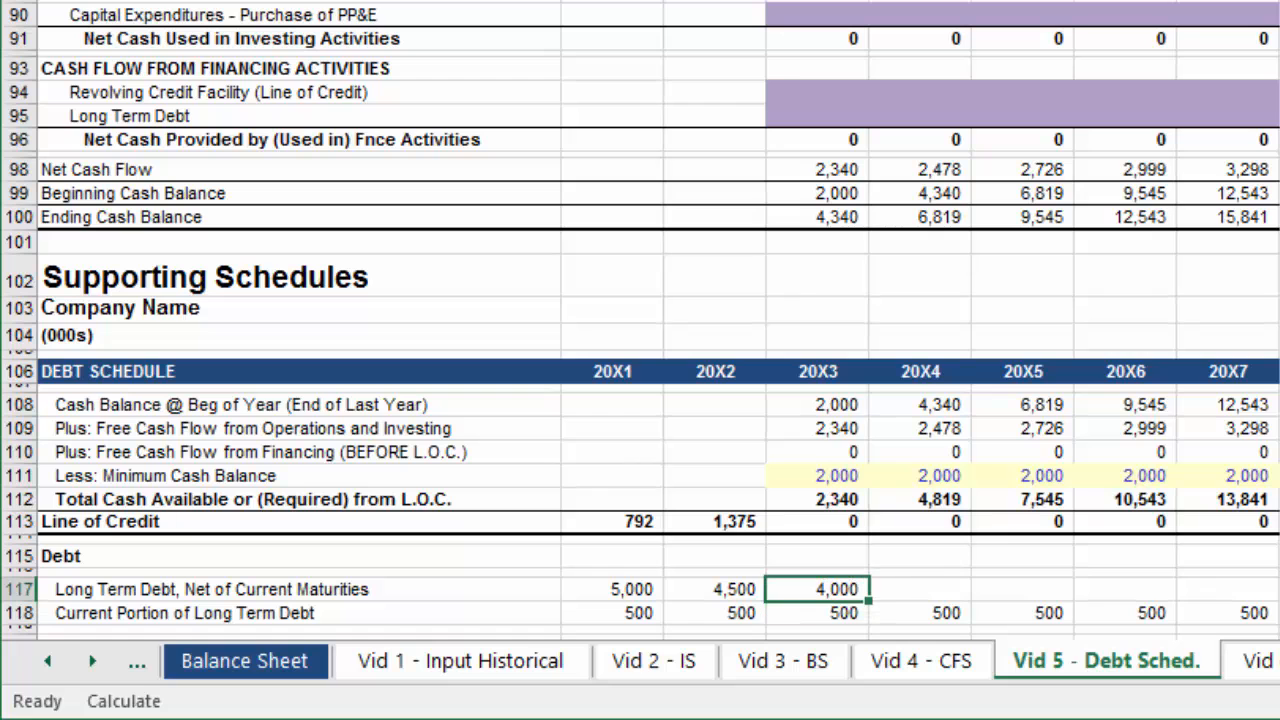
Fill the Long Term Debt, Net of Current Maturities formula in D117 across through 20X7 (H117)
key("shift+Right")
key("shift+Right")
key("shift+Right")
key("shift+Right")
key("ctrl+r")
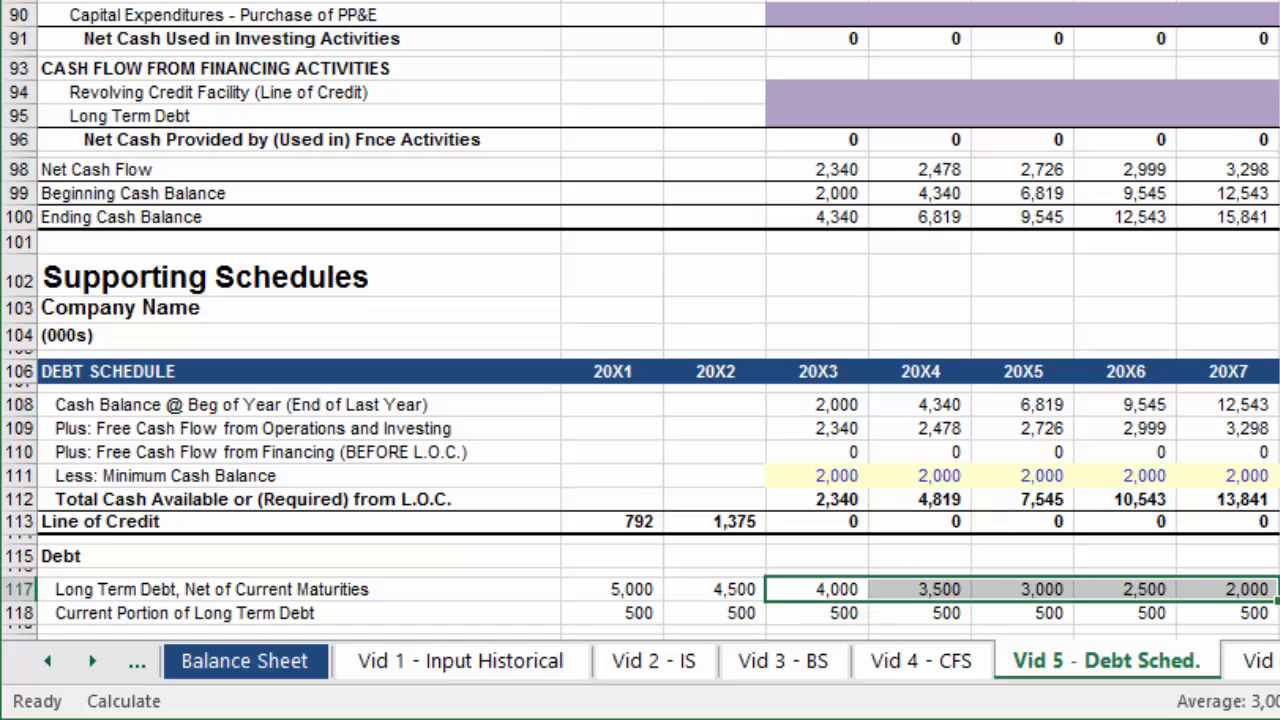
scroll(640, 320, "down", 5)
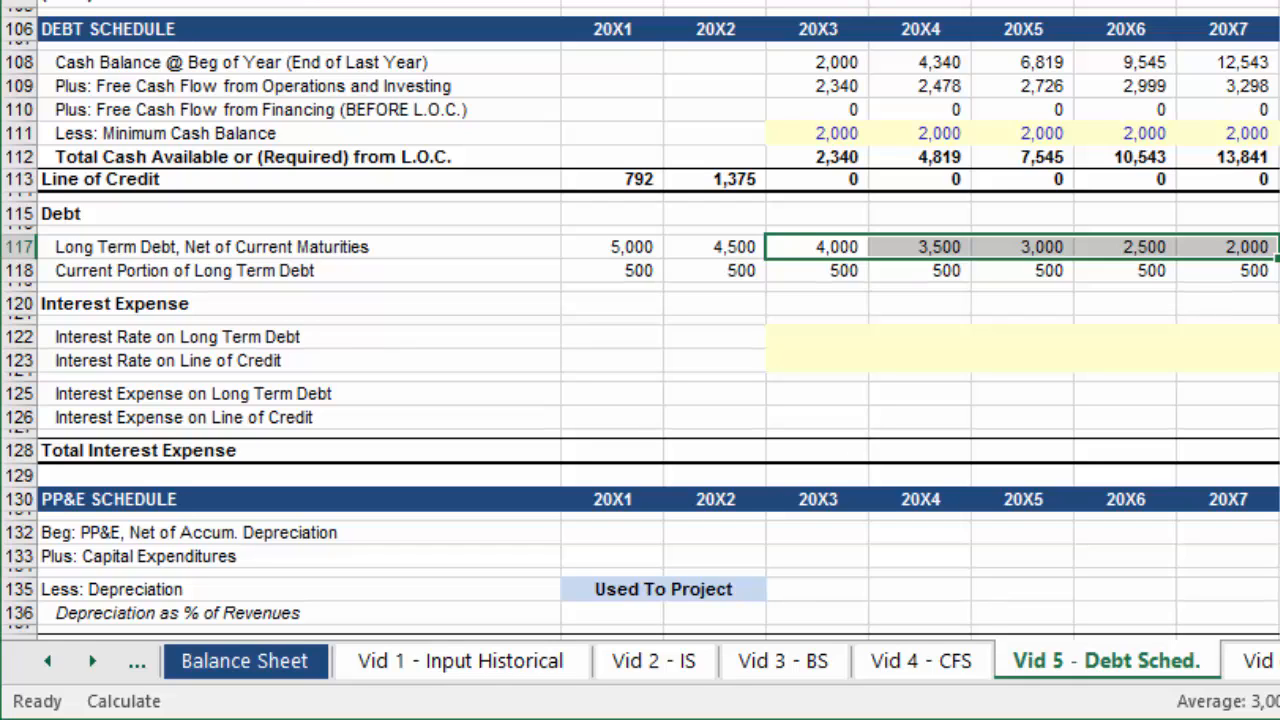
Enter the 20X3 interest rates: 8% on Long Term Debt in D122 and 5% on Line of Credit in D123
key("Down")
key("Down")
key("Down")
type("8%")
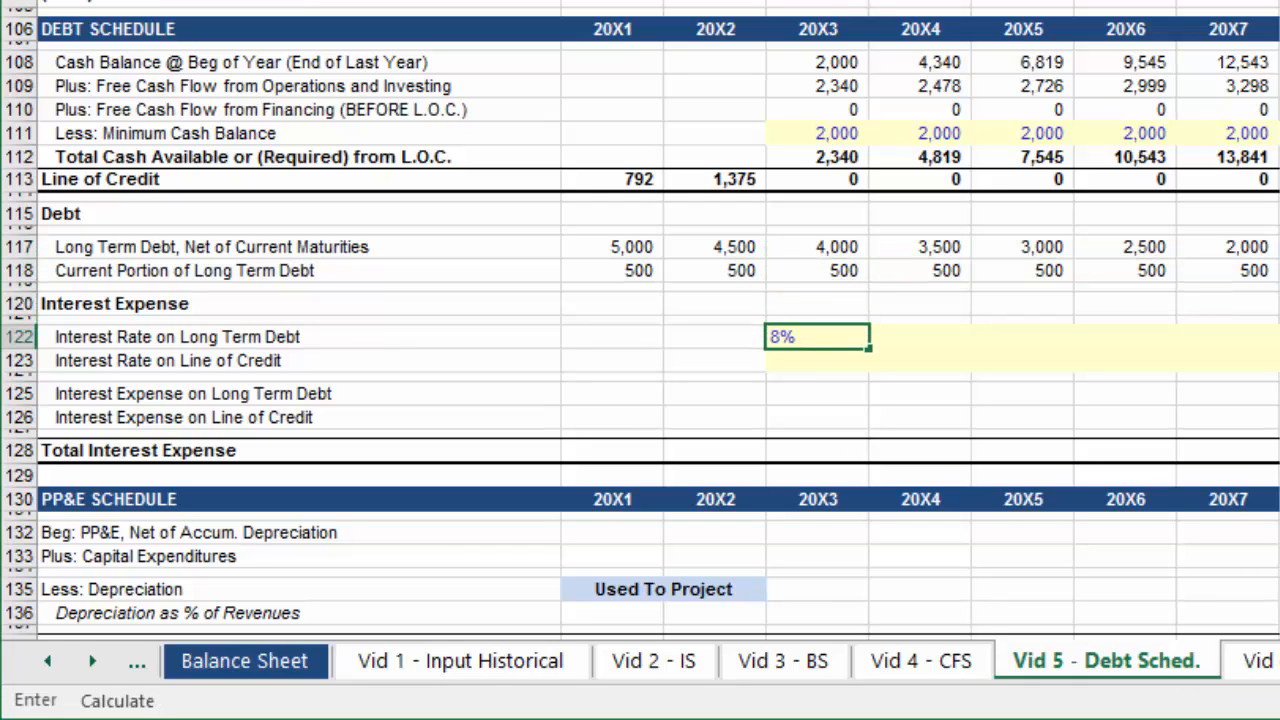
key("Escape")
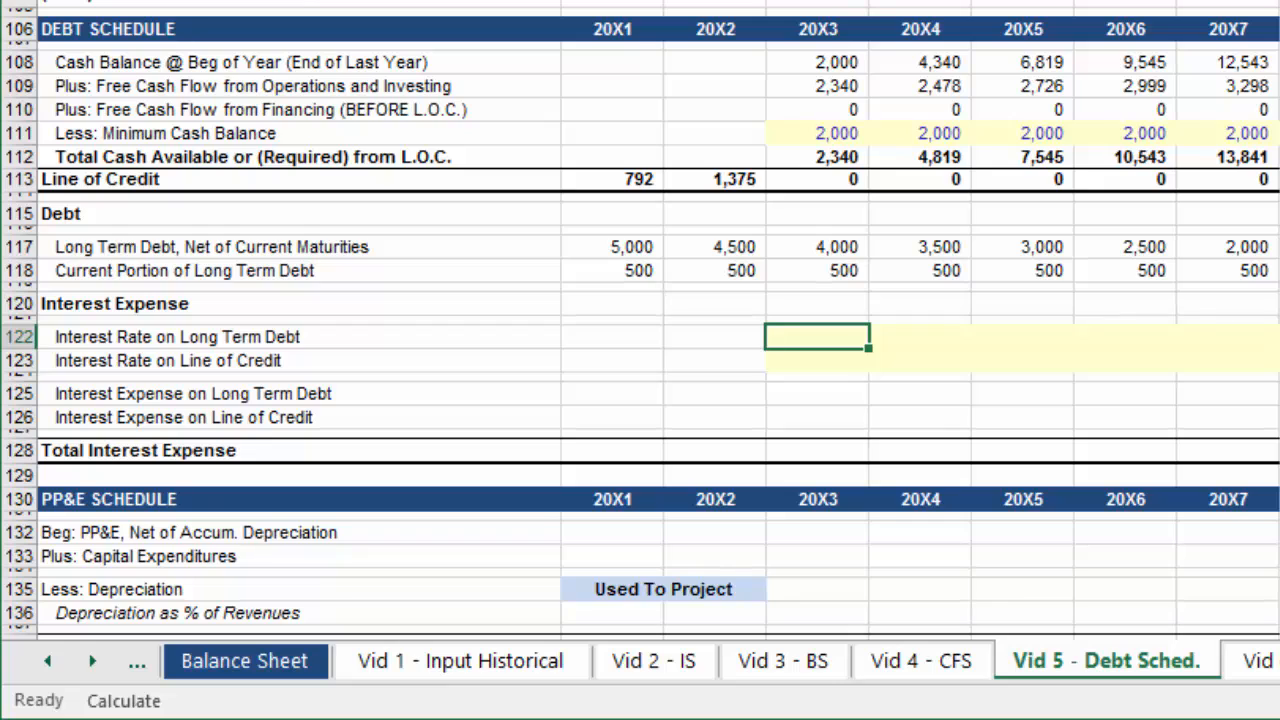
type("8%")
key("Return")
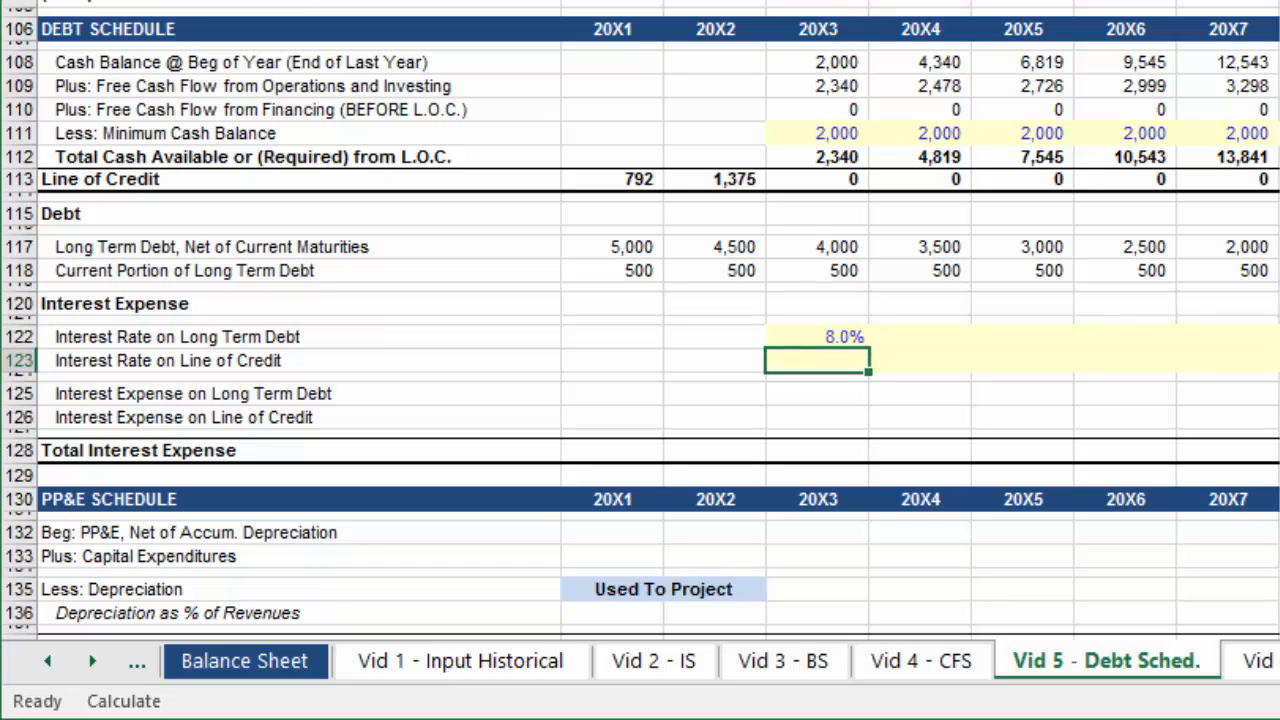
type("5%")
key("Return")
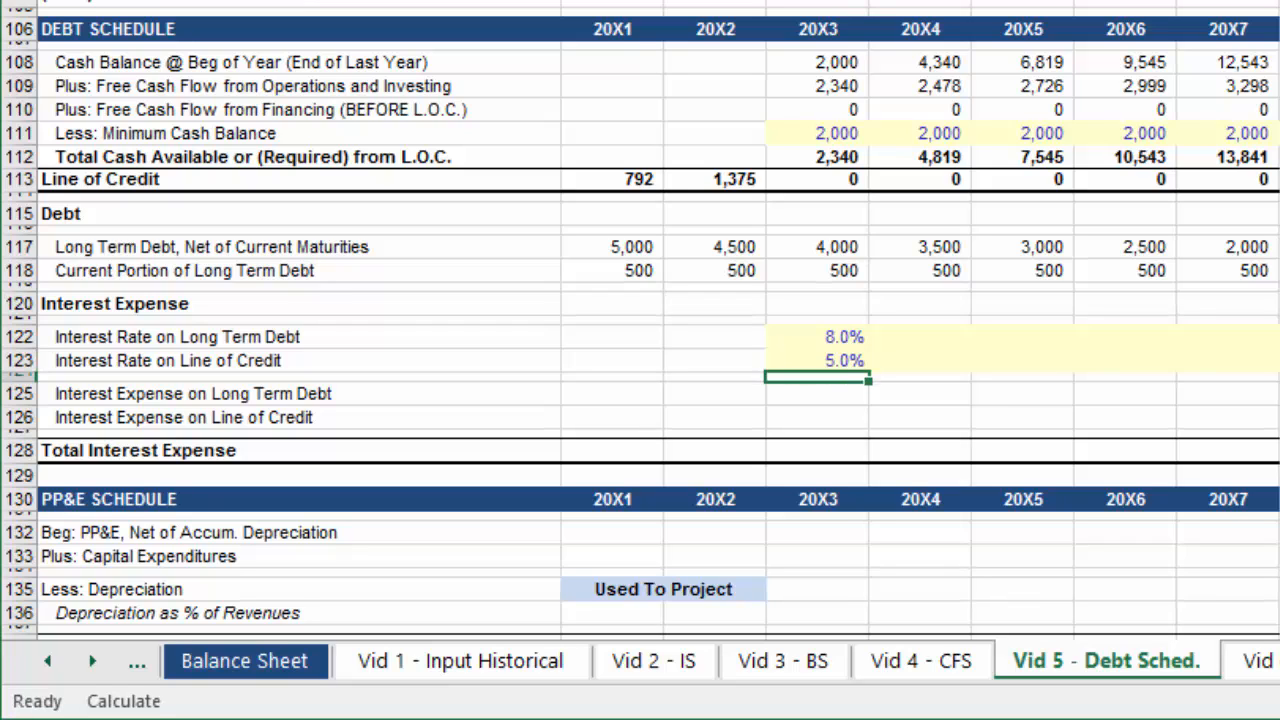
Fill both 20X3 interest rates in D122:D123 across through 20X7 (H122:H123)
key("Up")
key("shift+Up")
key("shift+Right")
key("shift+Right")
key("shift+Right")
key("shift+Right")
key("ctrl+r")
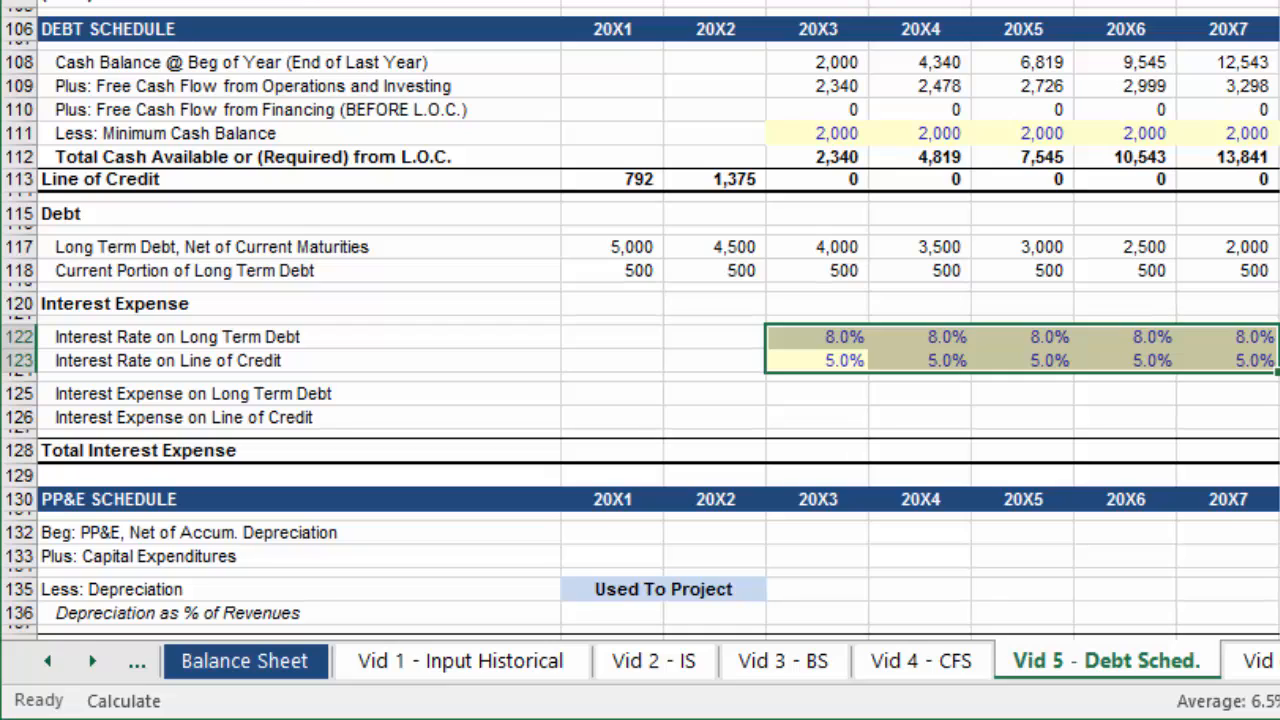
Calculate 20X3 Interest Expense on Line of Credit in D126 with =AVERAGE(C113:D113)*D123
key("Down")
key("Down")
key("Down")
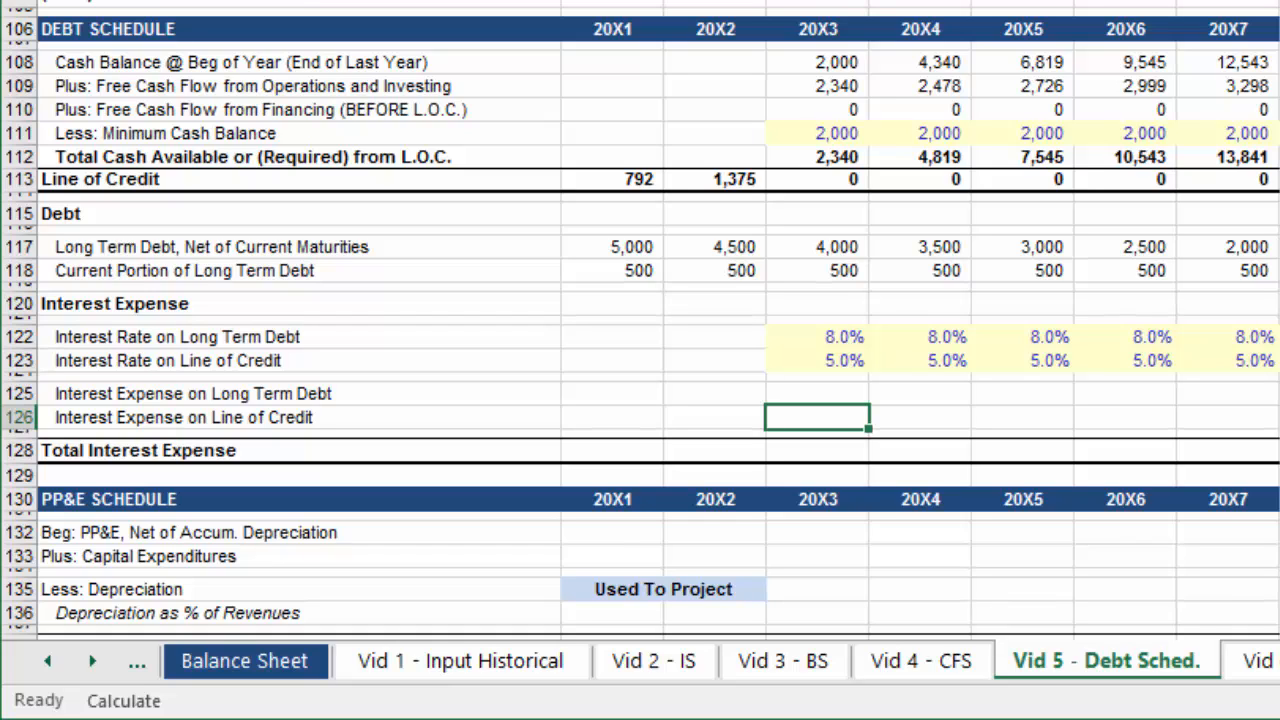
type("=")
key("Escape")
type("=average(")
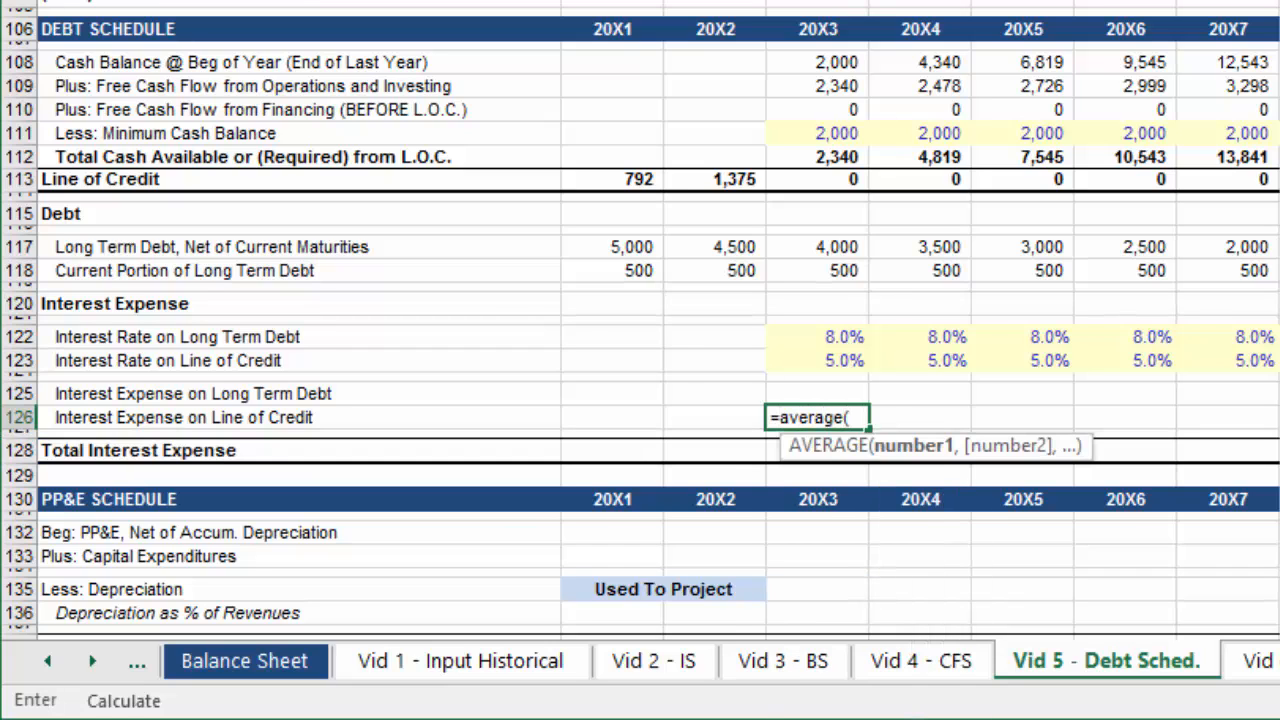
key("Up")
key("Up")
key("Up")
key("Up")
key("Up")
key("Up")
key("Up")
key("Up")
key("Up")
key("Up")
key("Up")
key("Up")
key("Up")
key("Left")
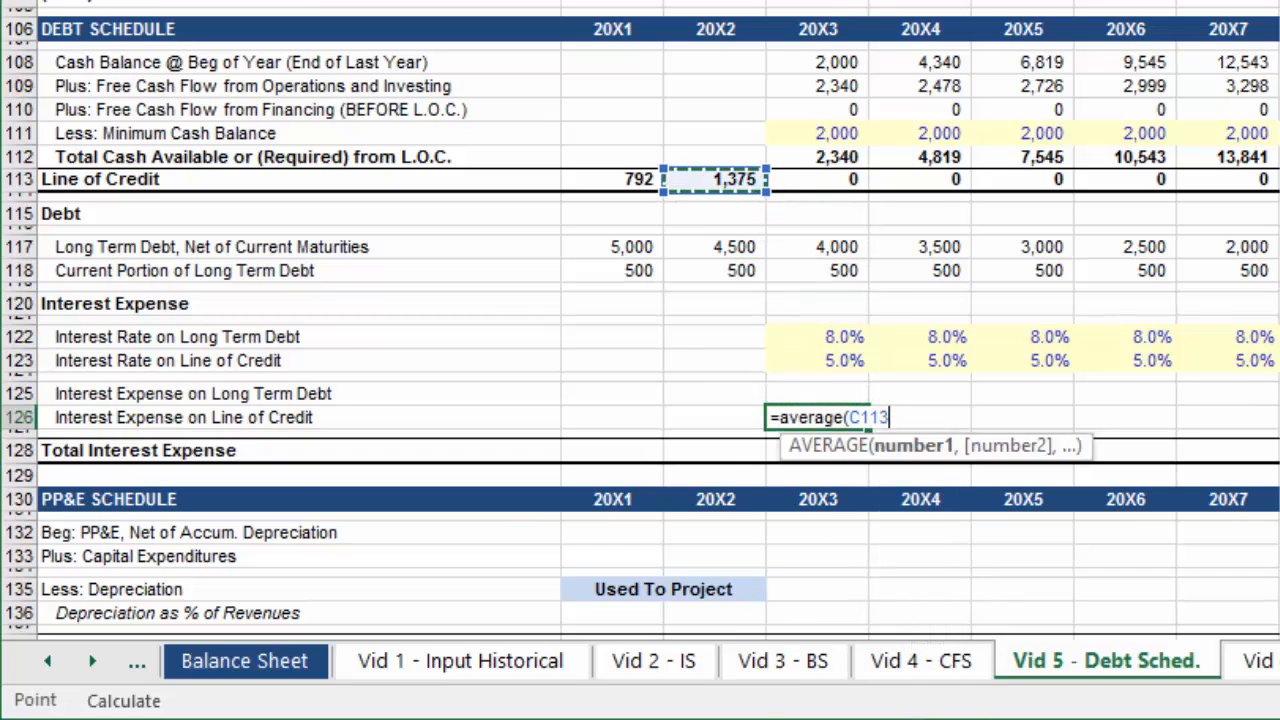
key("shift+Right")
type(")")
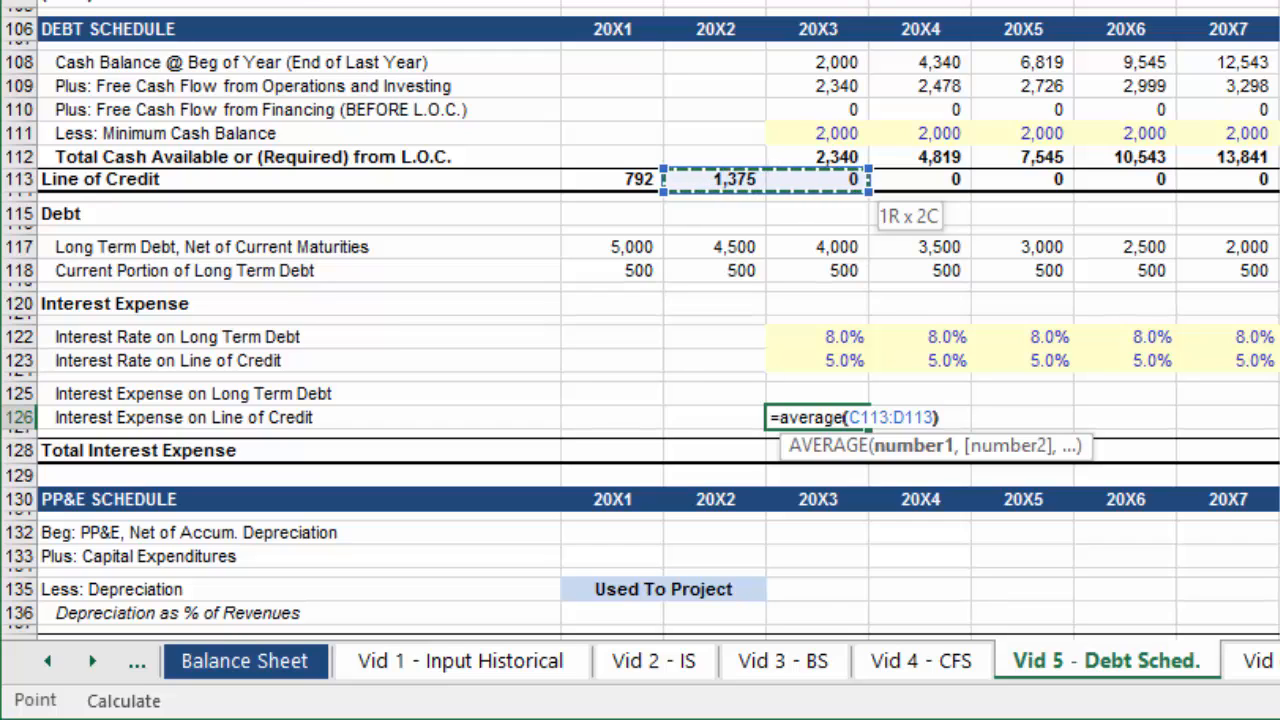
type("*")
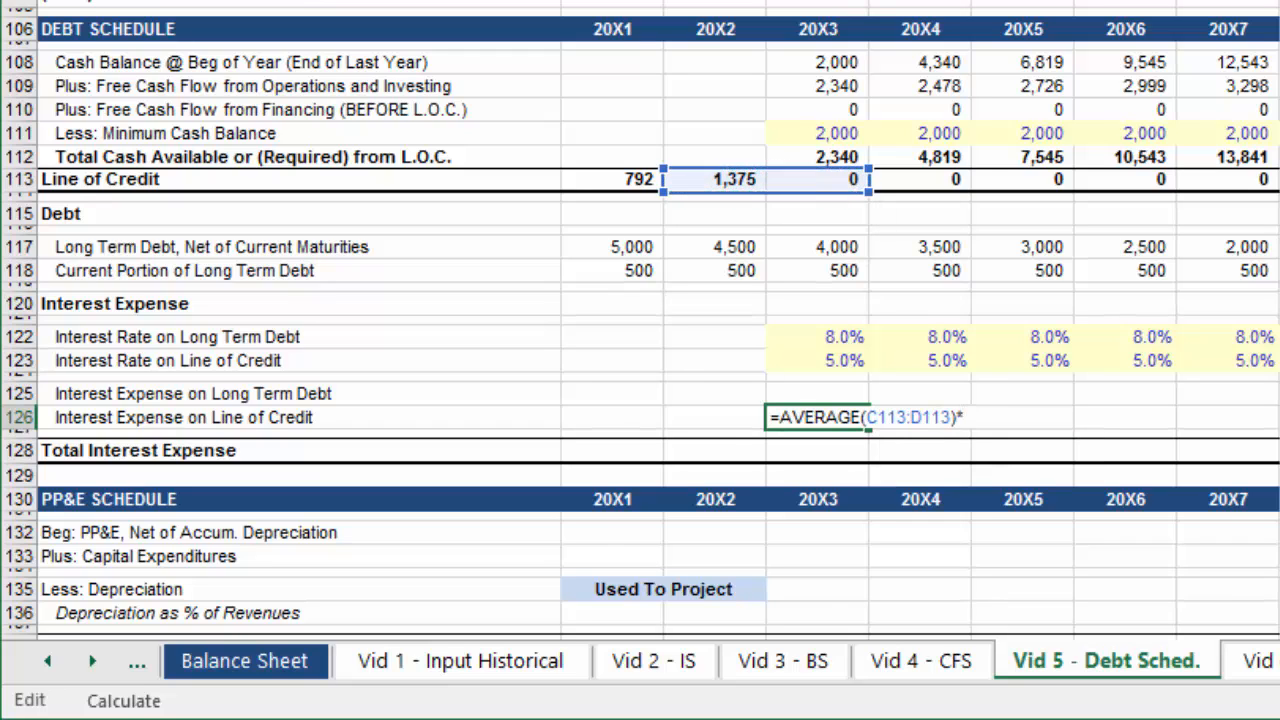
key("F2")
key("Up")
key("Up")
key("Up")
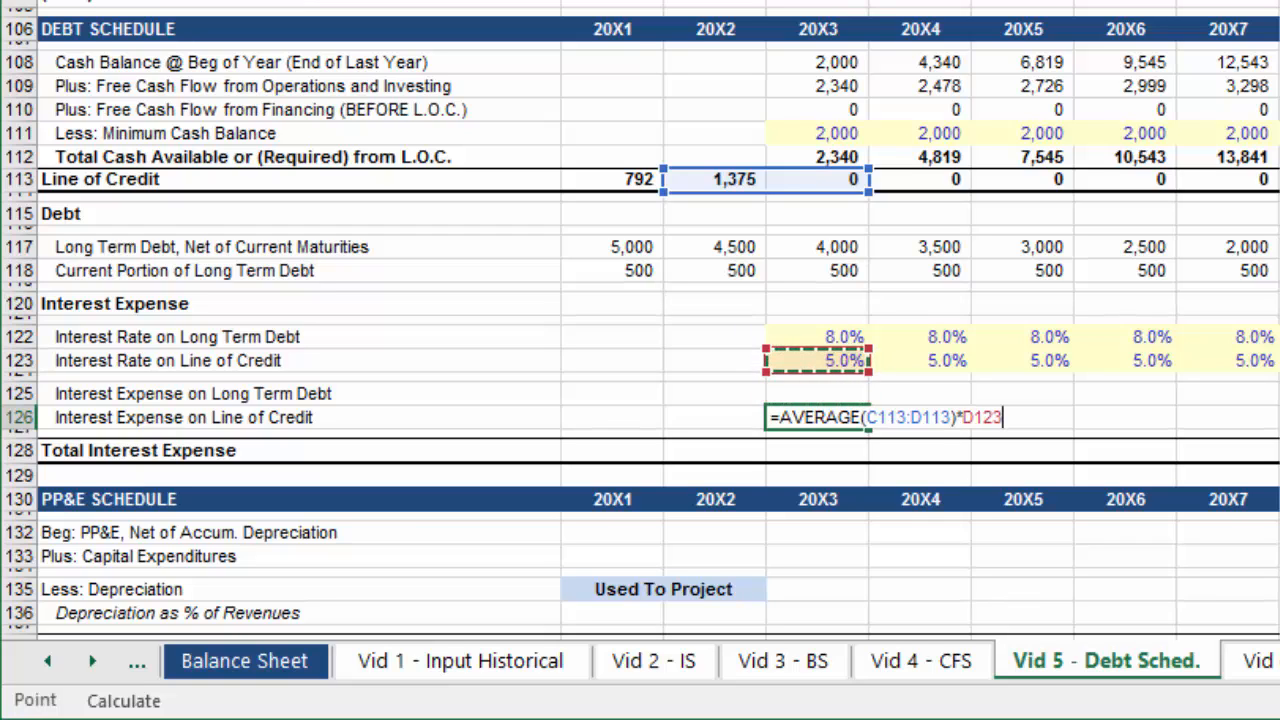
key("shift+Return")
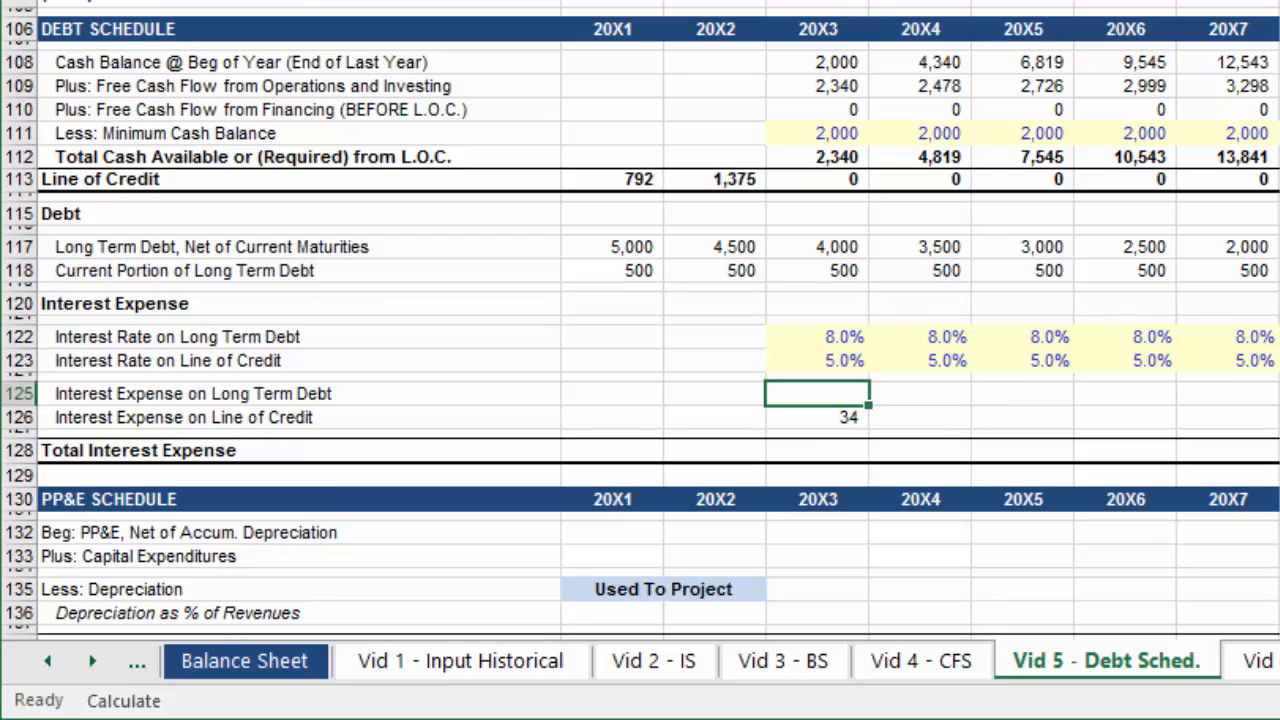
Calculate 20X3 Interest Expense on Long Term Debt in D125 with =AVERAGE(SUM(C117:C118),SUM(D117:D118))*D122
type("=a")
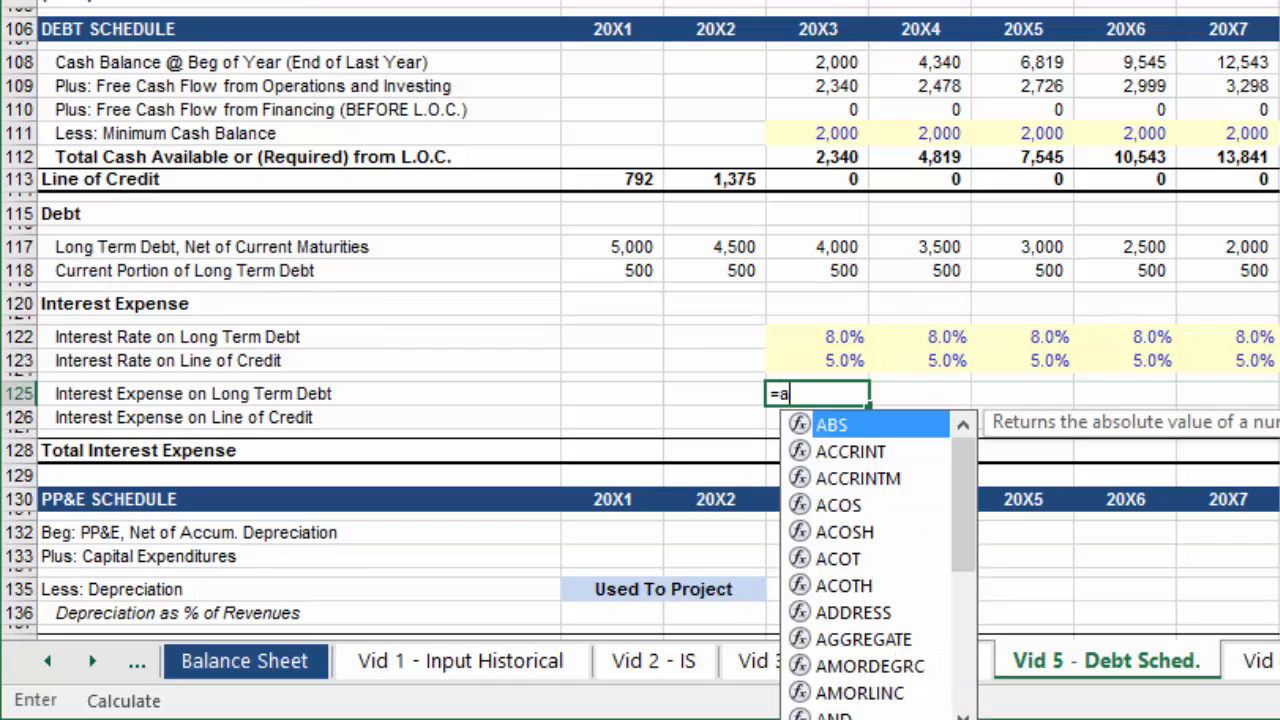
type("verage(")
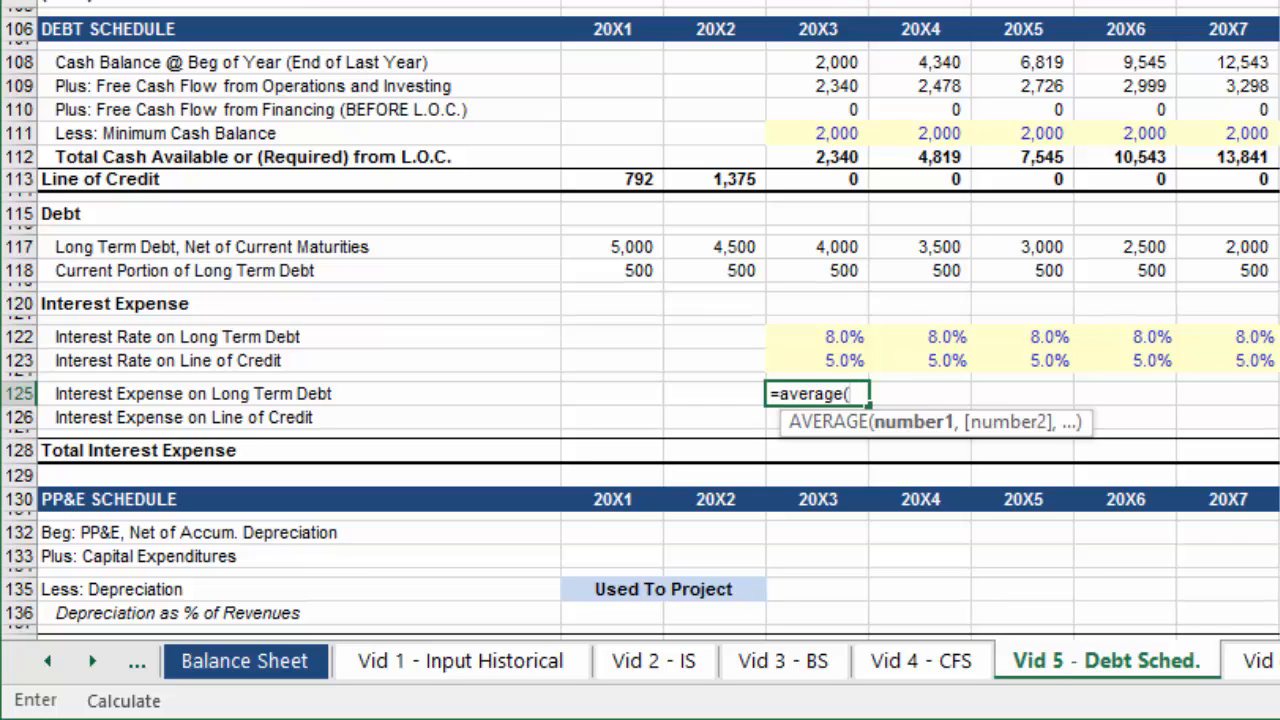
type("sum(")
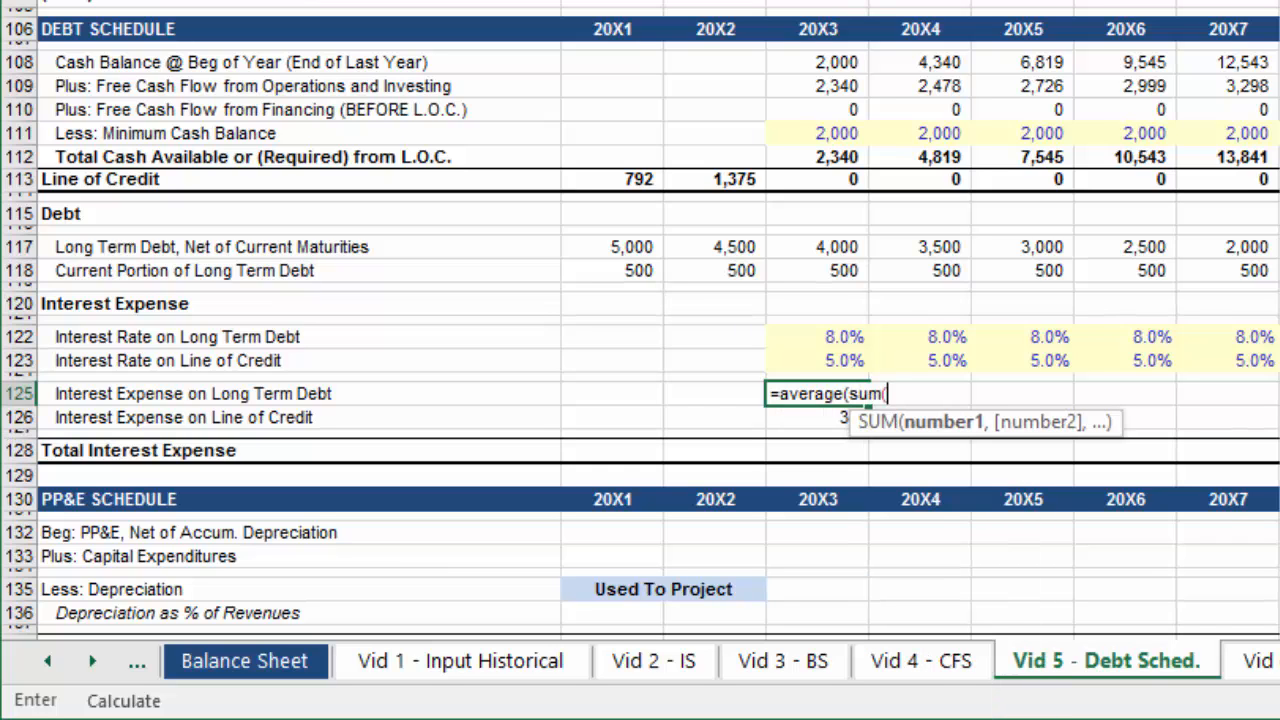
key("Up")
key("Up")
key("Up")
key("Up")
key("Up")
key("Up")
key("Up")
key("Up")
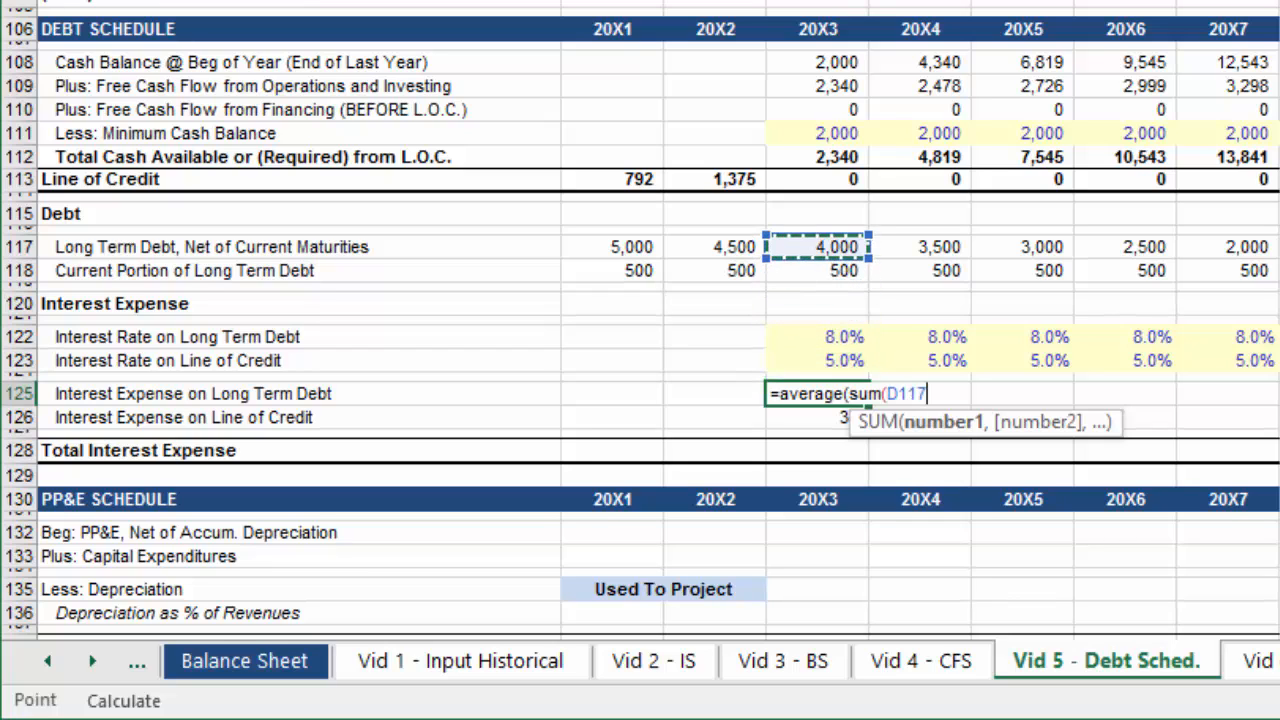
key("Left")
key("shift+Down")
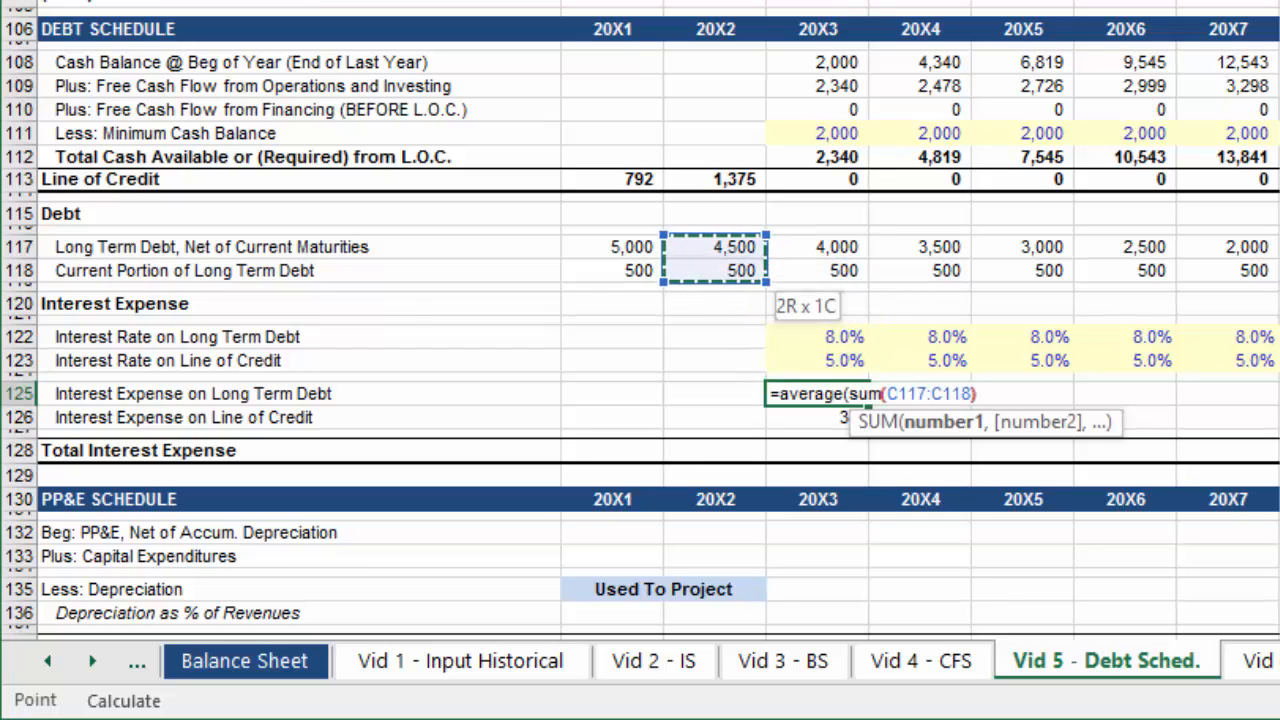
type("),sum(")
key("Up")
key("Up")
key("Up")
key("Up")
key("Up")
key("Up")
key("Up")
key("Up")
key("shift+Down")
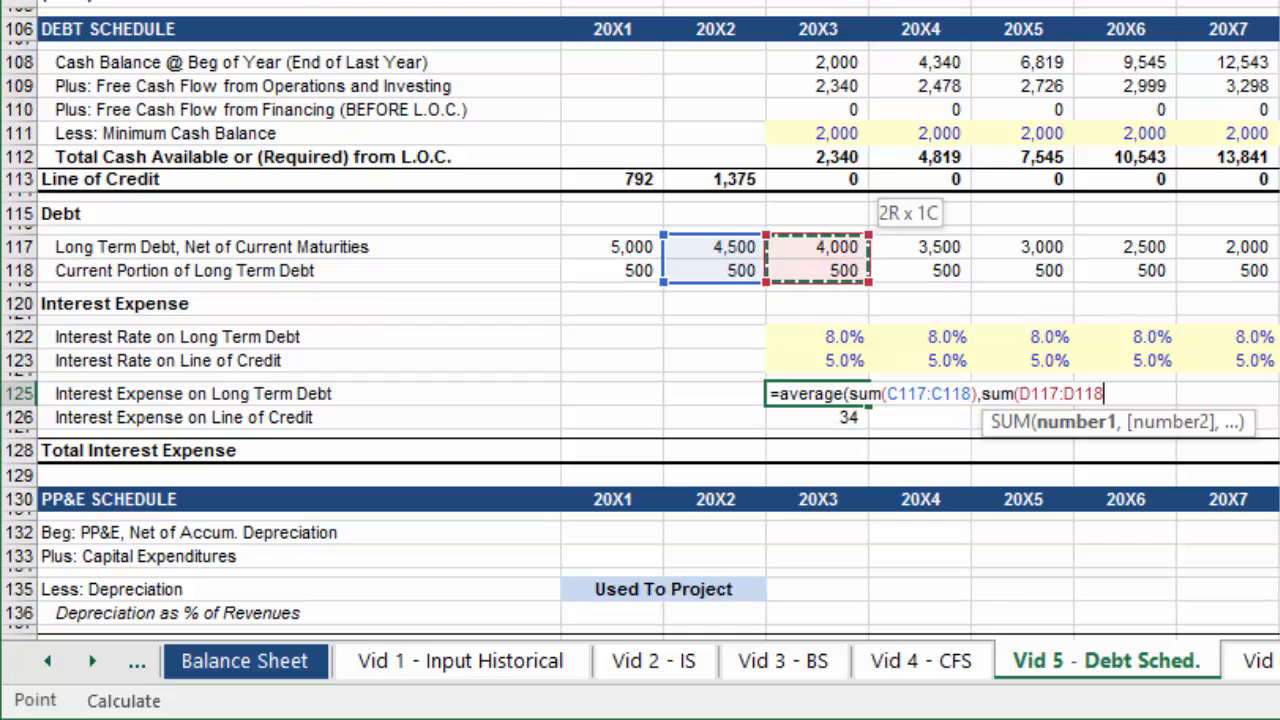
type("))")
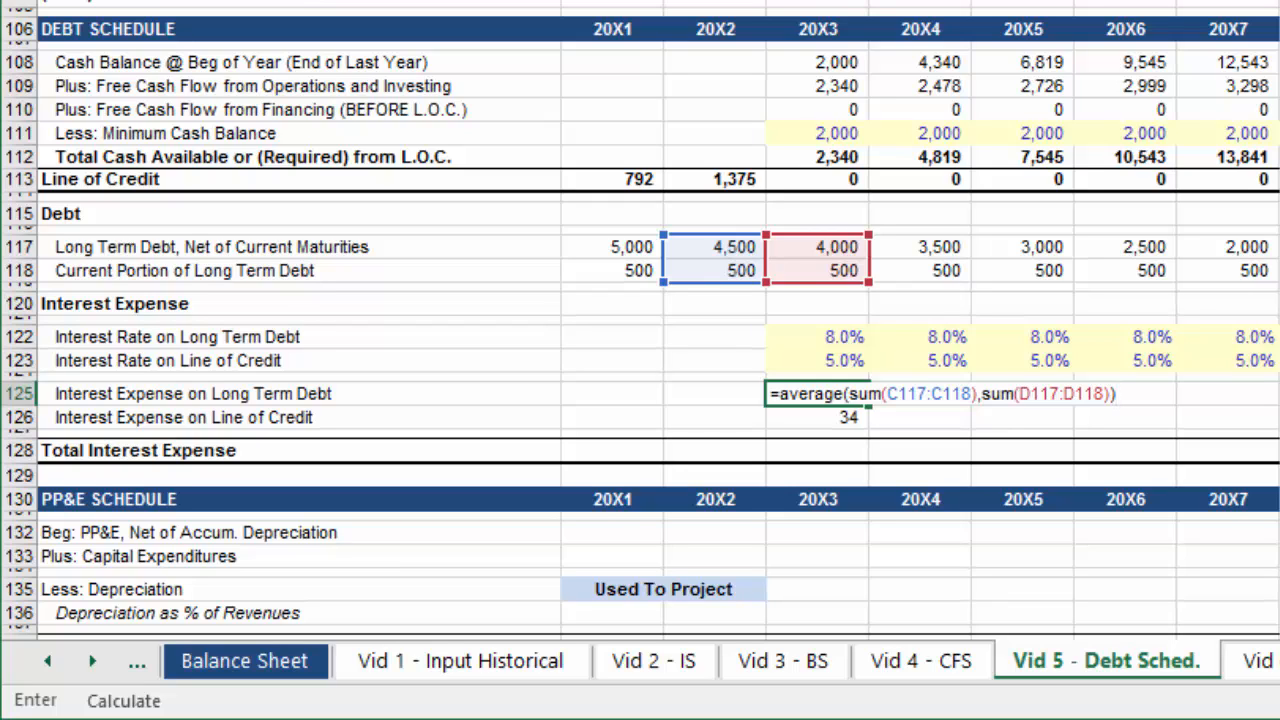
type("*")
key("Up")
key("Up")
key("Up")
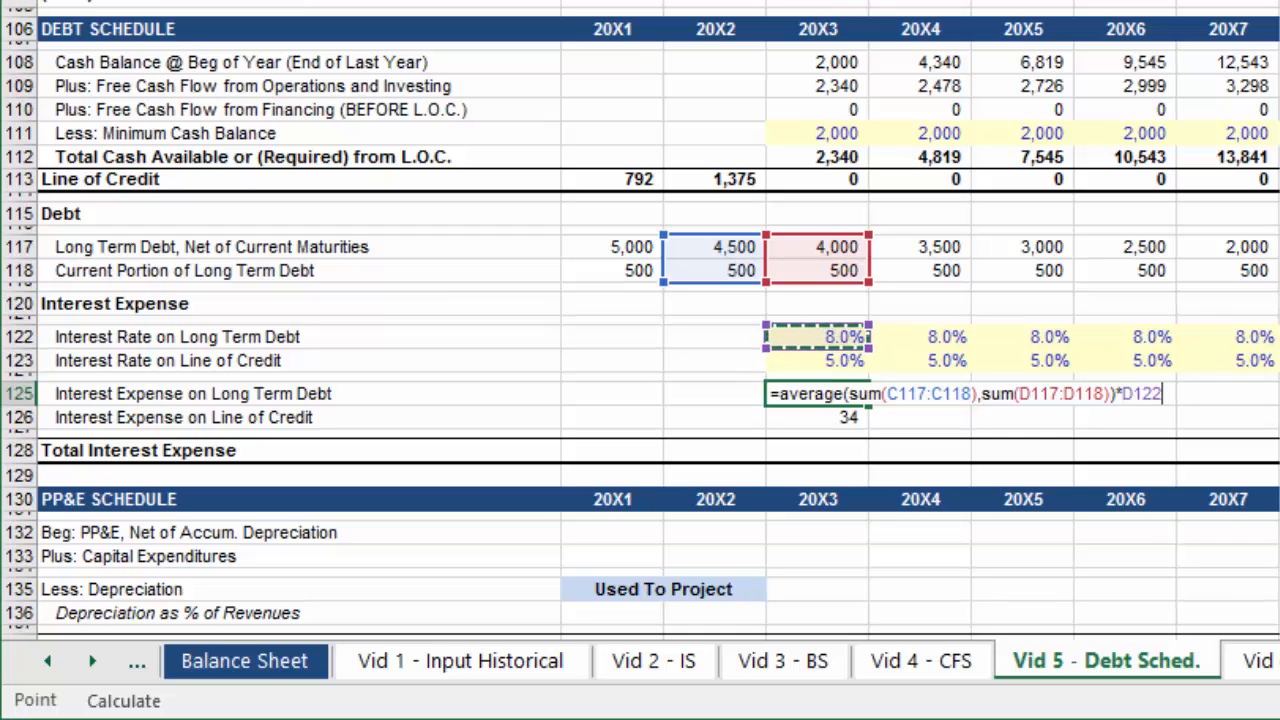
key("Return")
Fill the two interest expense formulas in D125:D126 across through 20X7 (H125:H126)
key("shift+Up")
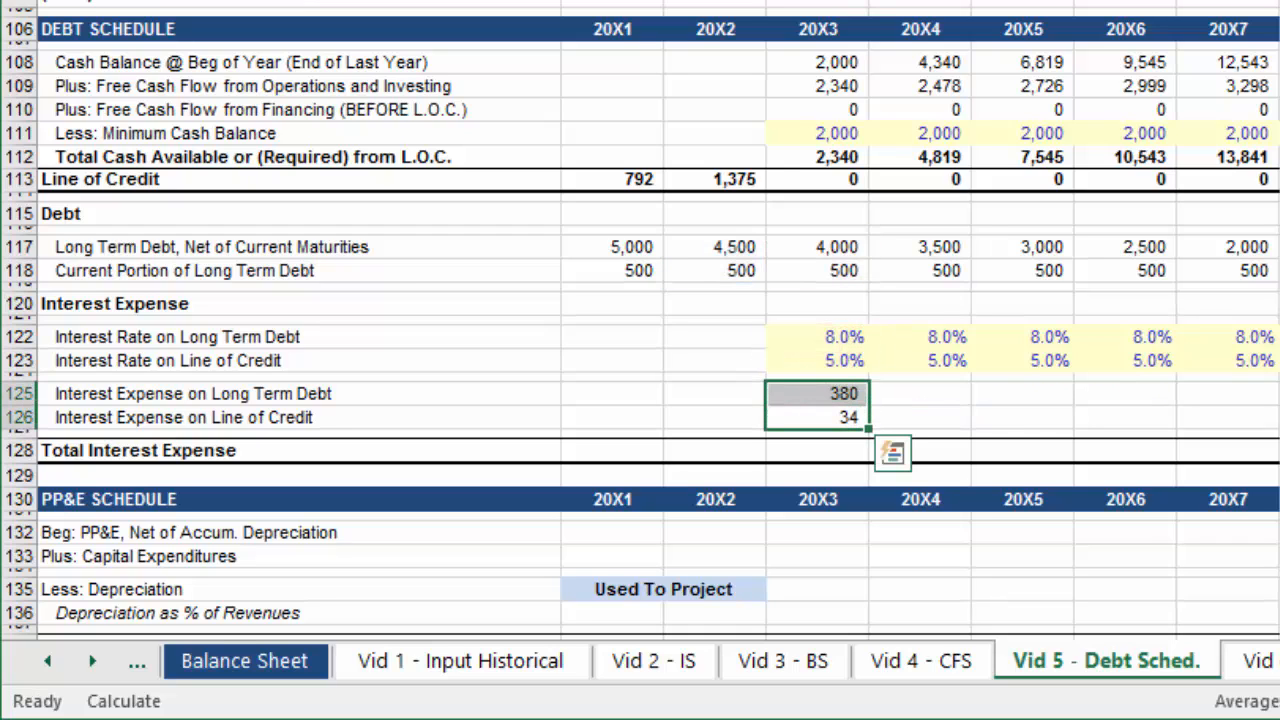
key("shift+Right")
key("shift+Right")
key("shift+Right")
key("shift+Right")
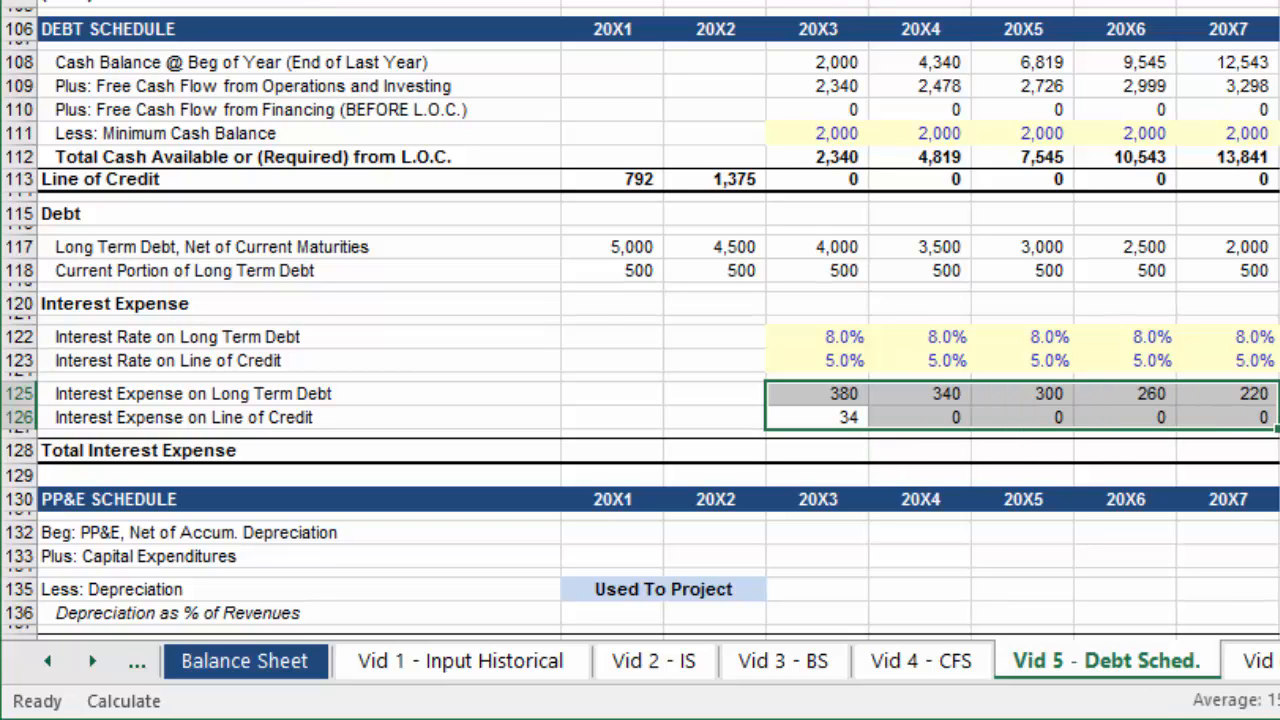
Calculate 20X3 Total Interest Expense in D128 with =SUM(D125:D126)
key("Down")
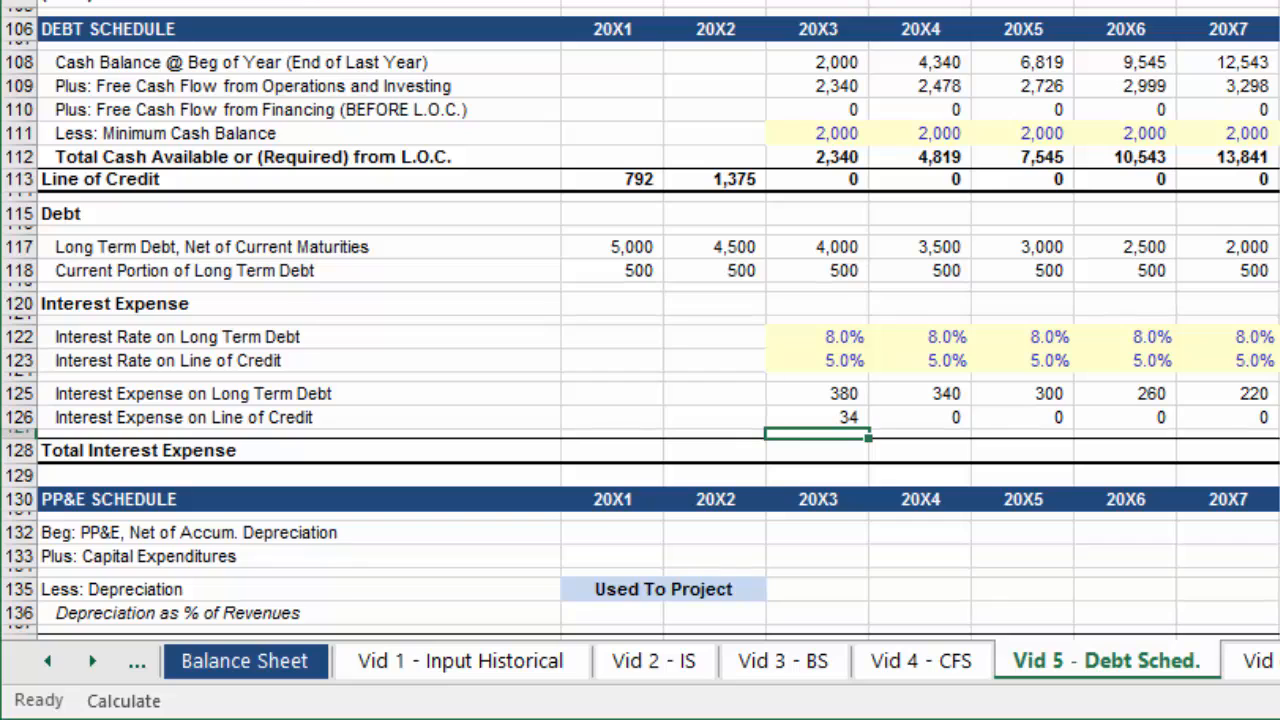
key("Down")
type("=")
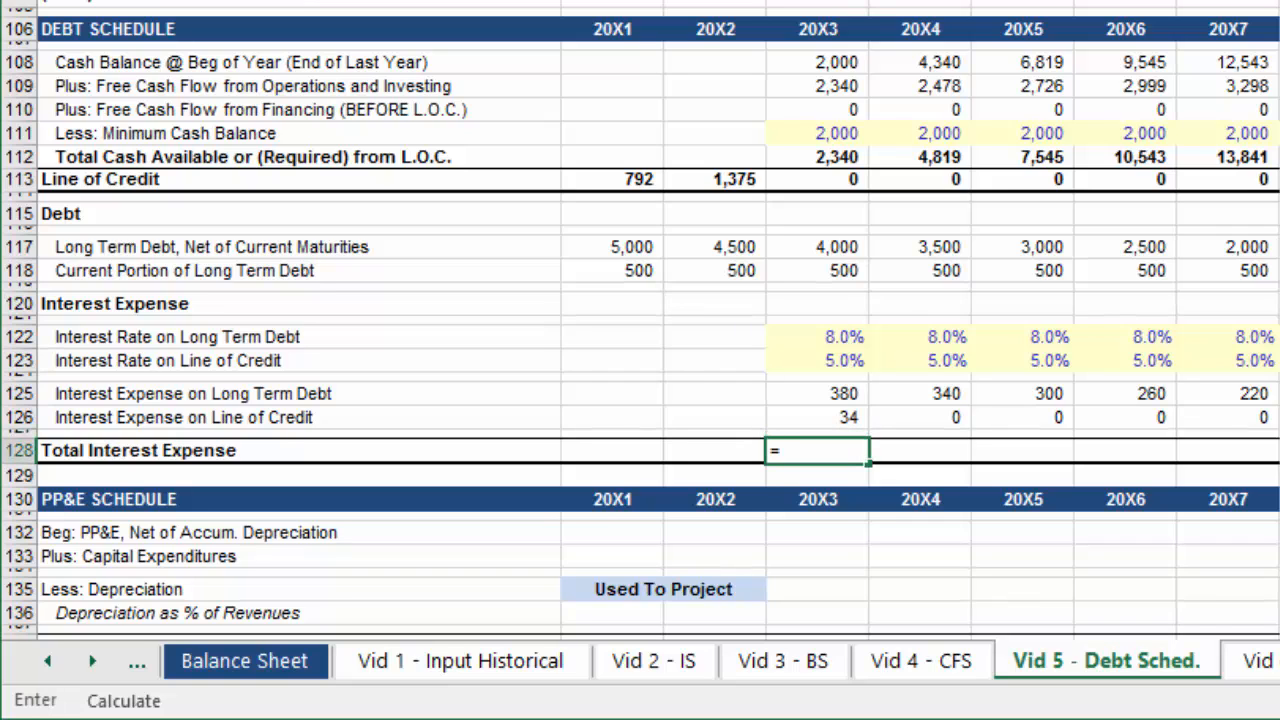
type("sum(")
key("Up")
key("Up")
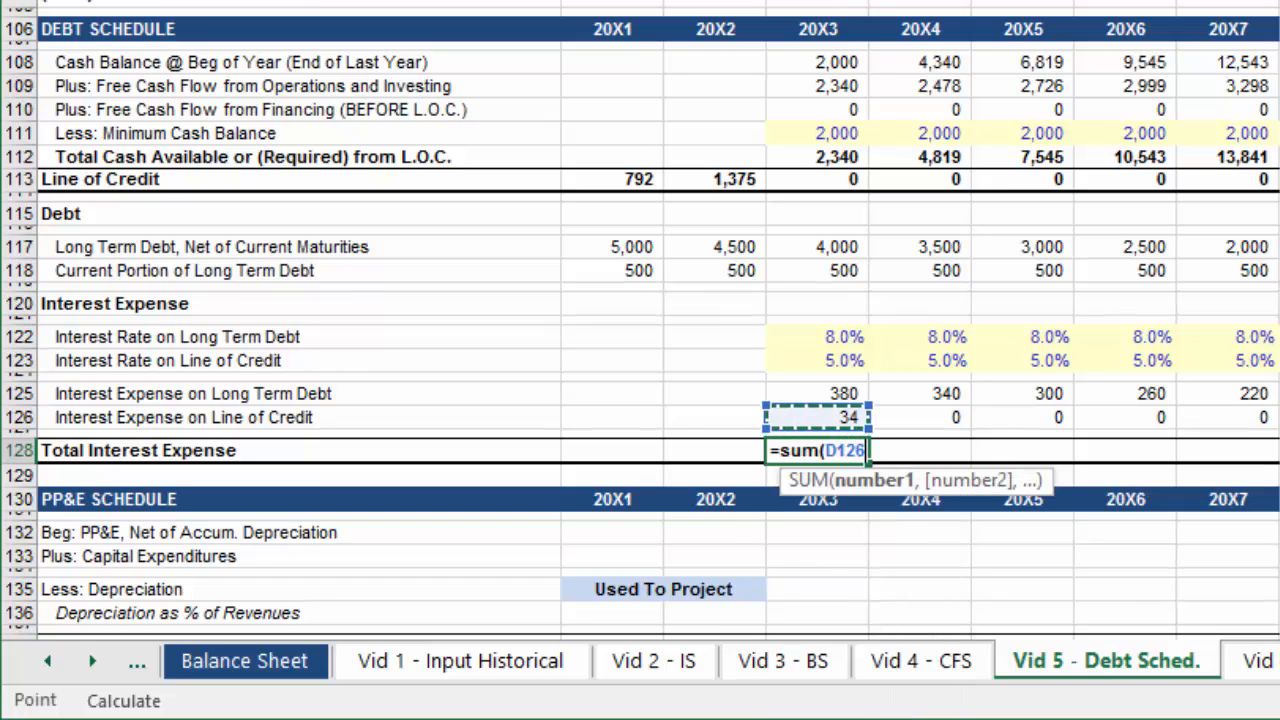
key("shift+Up")
key("Return")
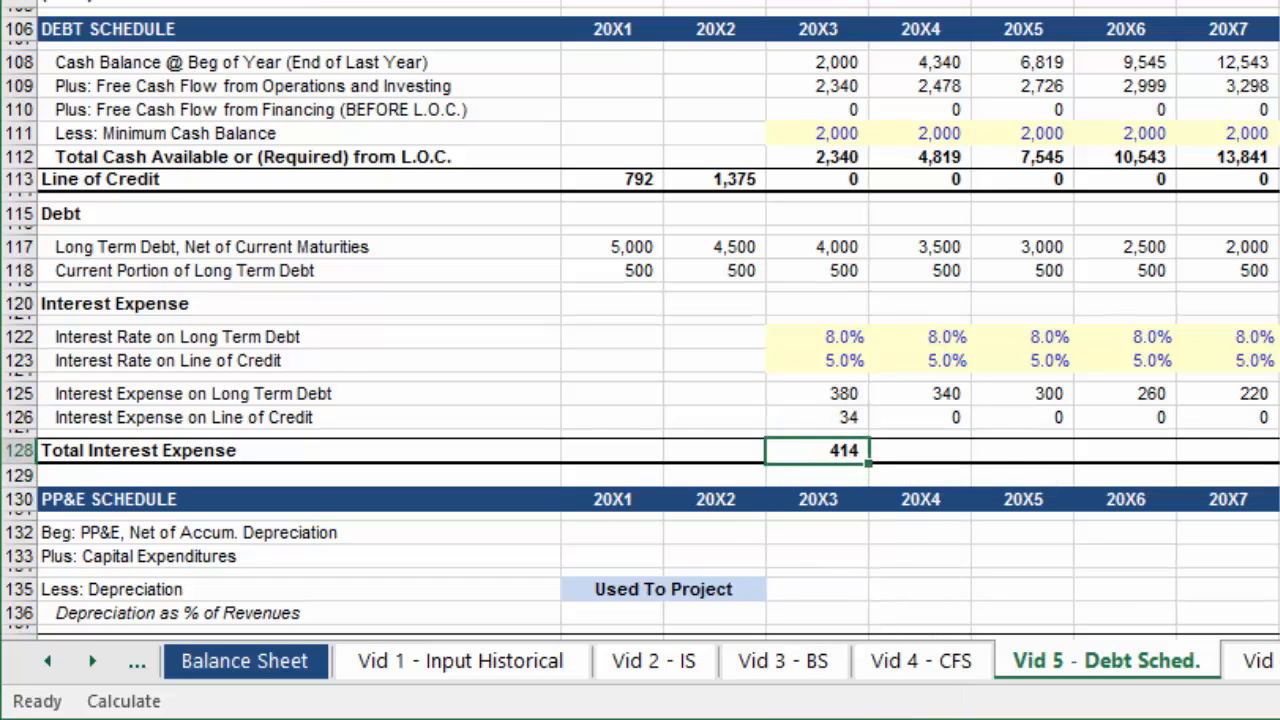
Fill the Total Interest Expense formula in D128 across through 20X7 (H128)
key("shift+Right")
key("shift+Right")
key("shift+Right")
key("shift+Right")
key("ctrl+r")
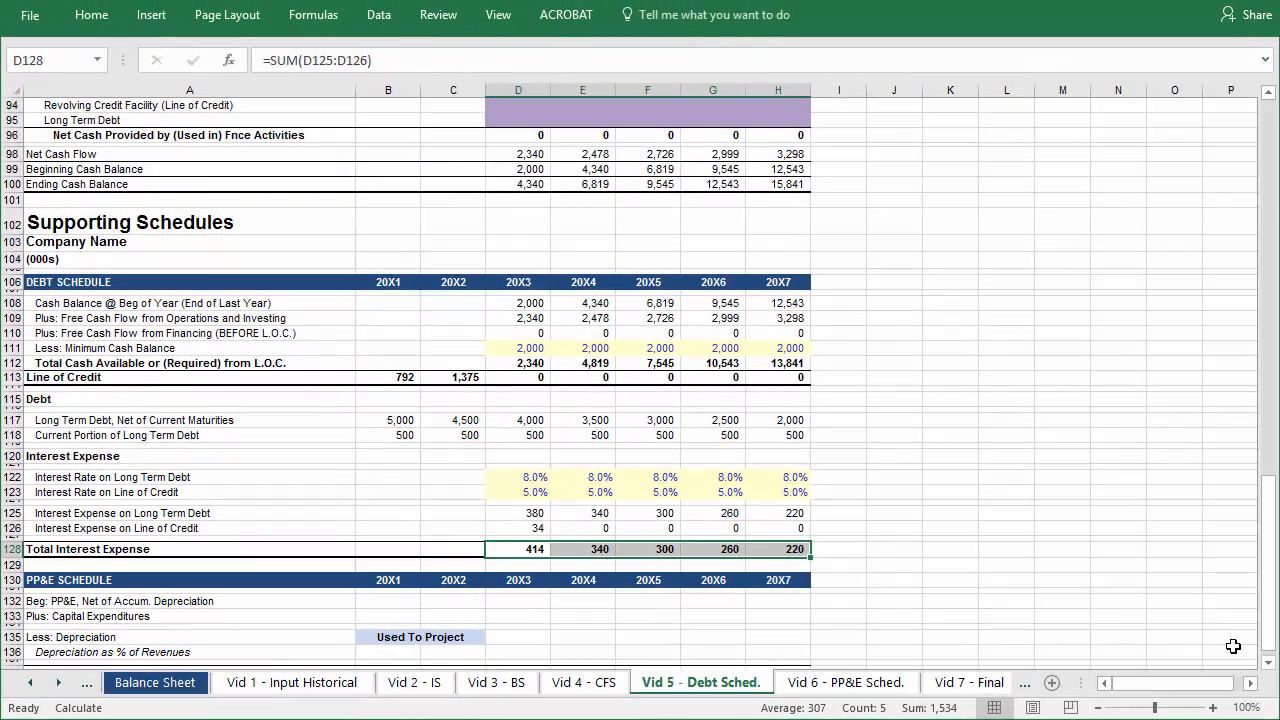
Go to the projected 20X3 Interest Expense cell D21 in the income statement
key("ctrl+Up")
key("ctrl+Up")
key("ctrl+Up")
key("ctrl+Up")
key("ctrl+Up")
key("ctrl+Up")
key("ctrl+Up")
key("ctrl+Up")
key("ctrl+Up")
key("ctrl+Up")
key("ctrl+Up")
key("ctrl+Up")
key("ctrl+Up")
key("ctrl+Up")
key("ctrl+Up")
key("ctrl+Up")
key("ctrl+Up")
key("ctrl+Up")
key("ctrl+Up")
key("ctrl+Up")
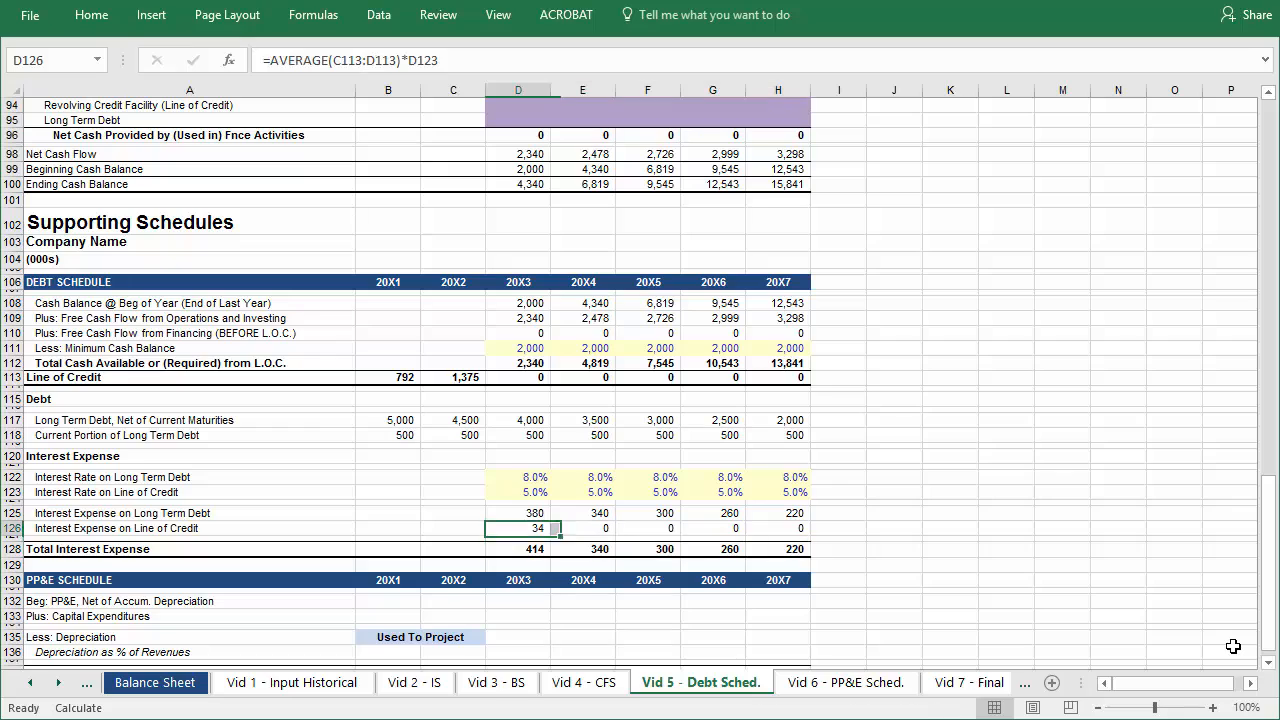
key("ctrl+Up")
key("ctrl+Up")
key("ctrl+Up")
key("ctrl+Up")
key("ctrl+Up")
key("ctrl+Up")
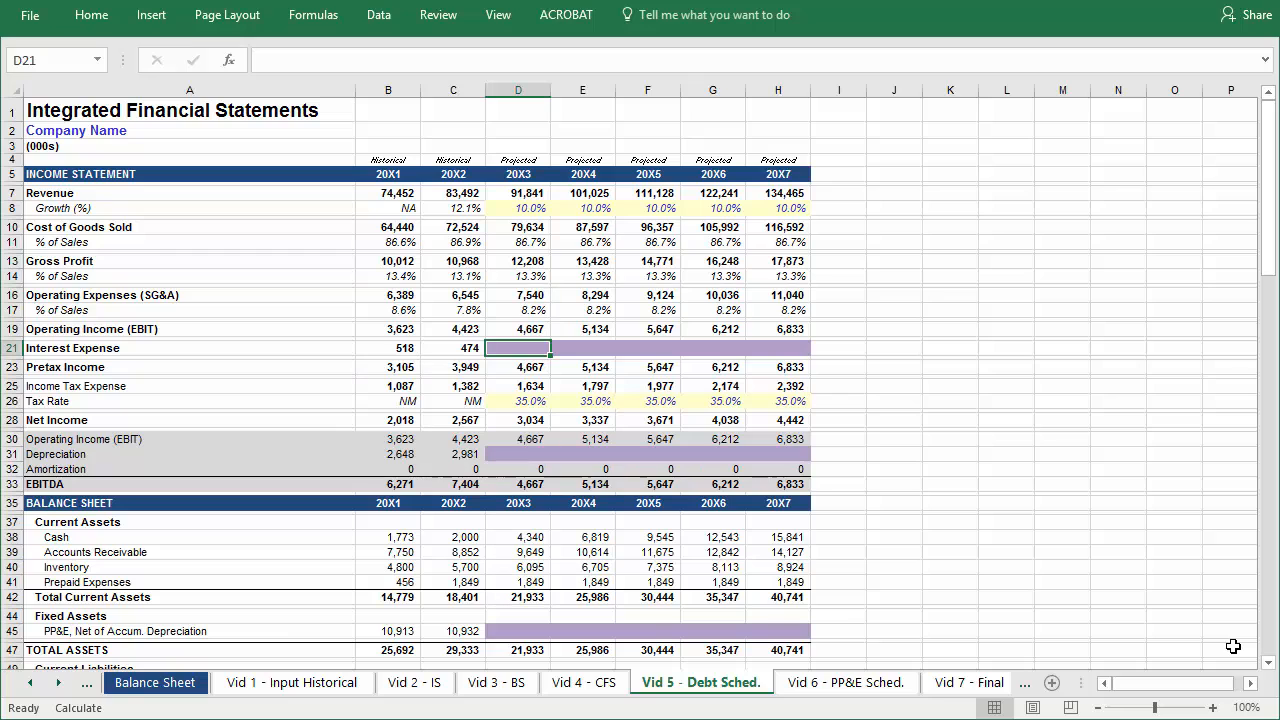
Make sure iterative calculation is enabled in the workbook's formula calculation options and accept the settings
key("alt")
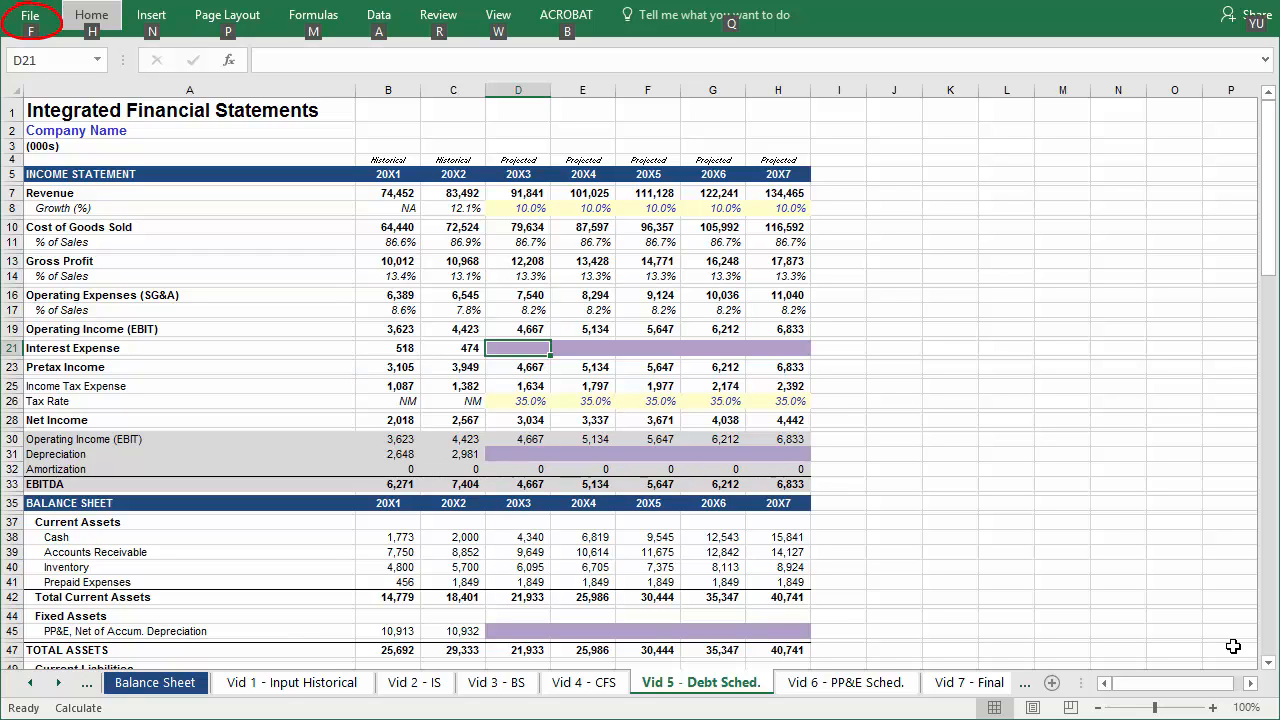
key("f")
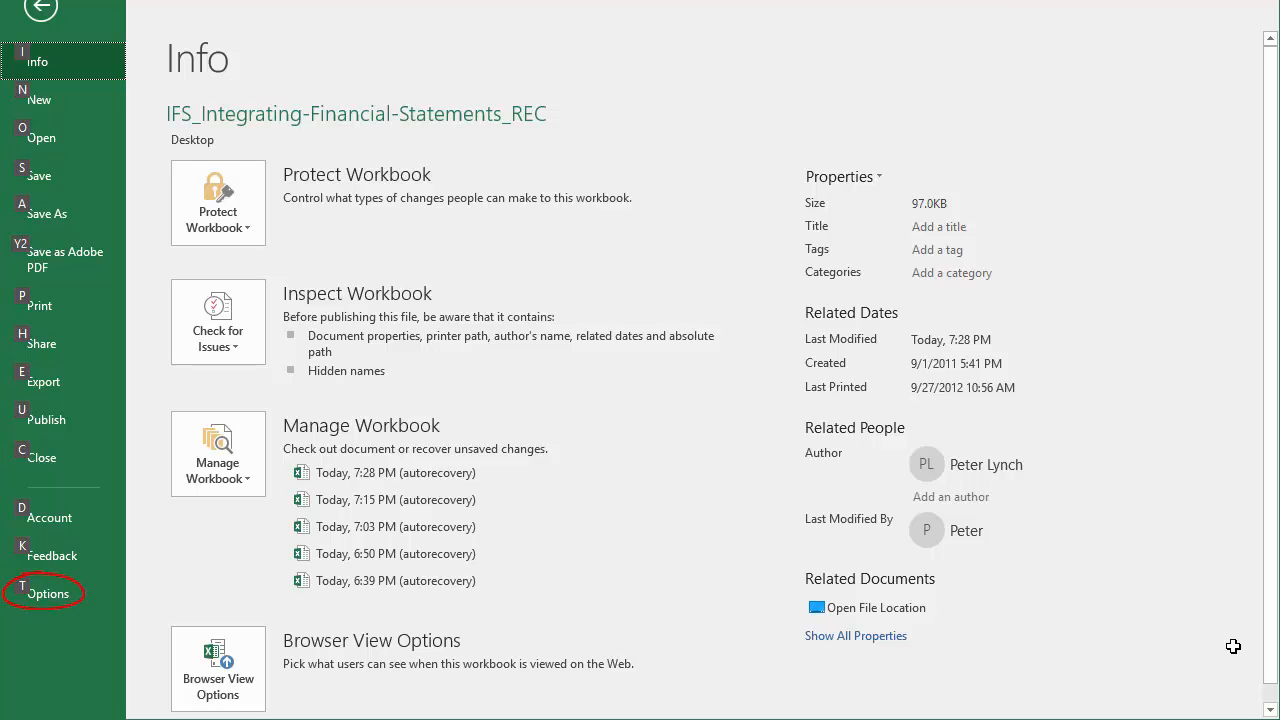
key("t")
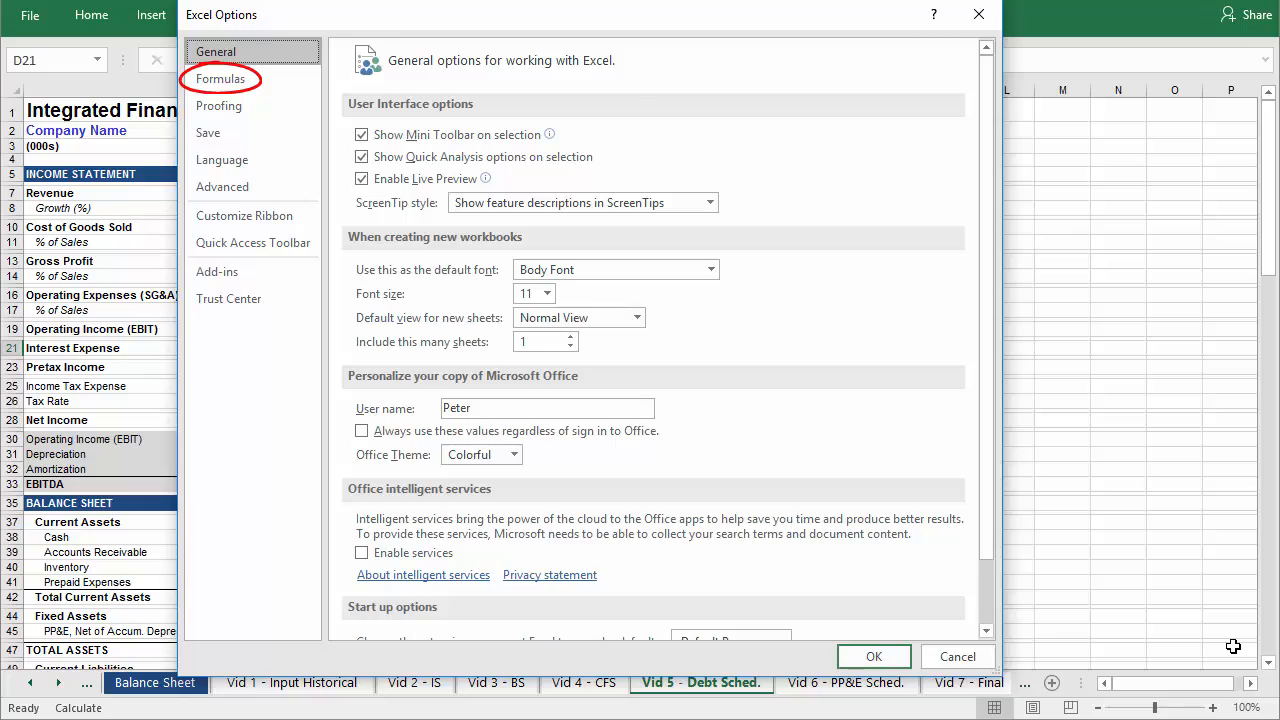
key("Down")
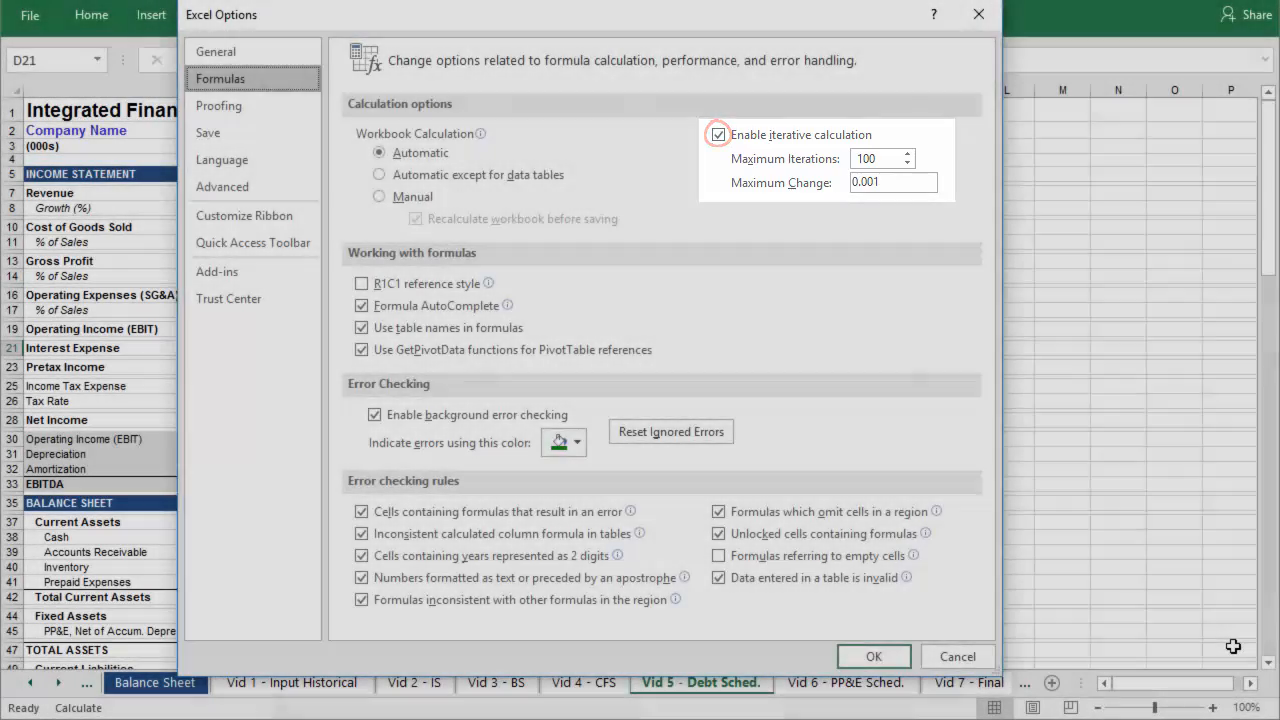
key("Return")
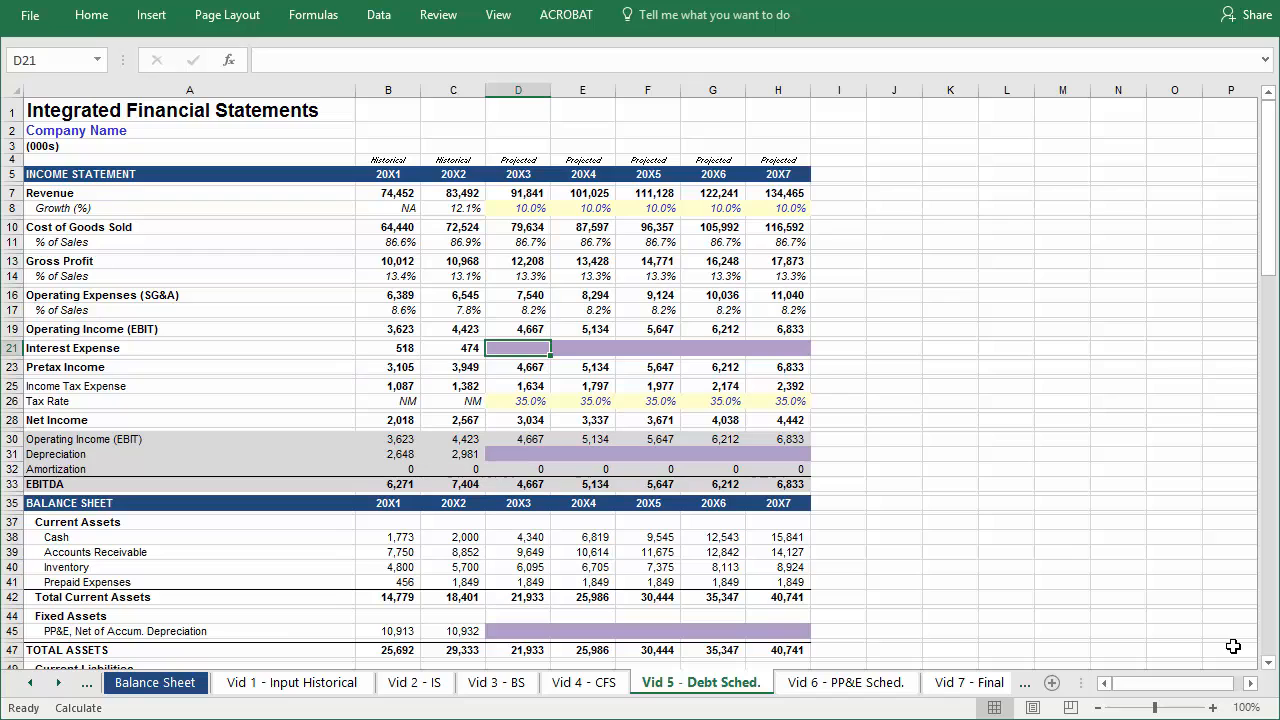
Link projected Interest Expense in D21 to Total Interest Expense with =D128 and extend the formula across through 20X7 (H21)
type("=")
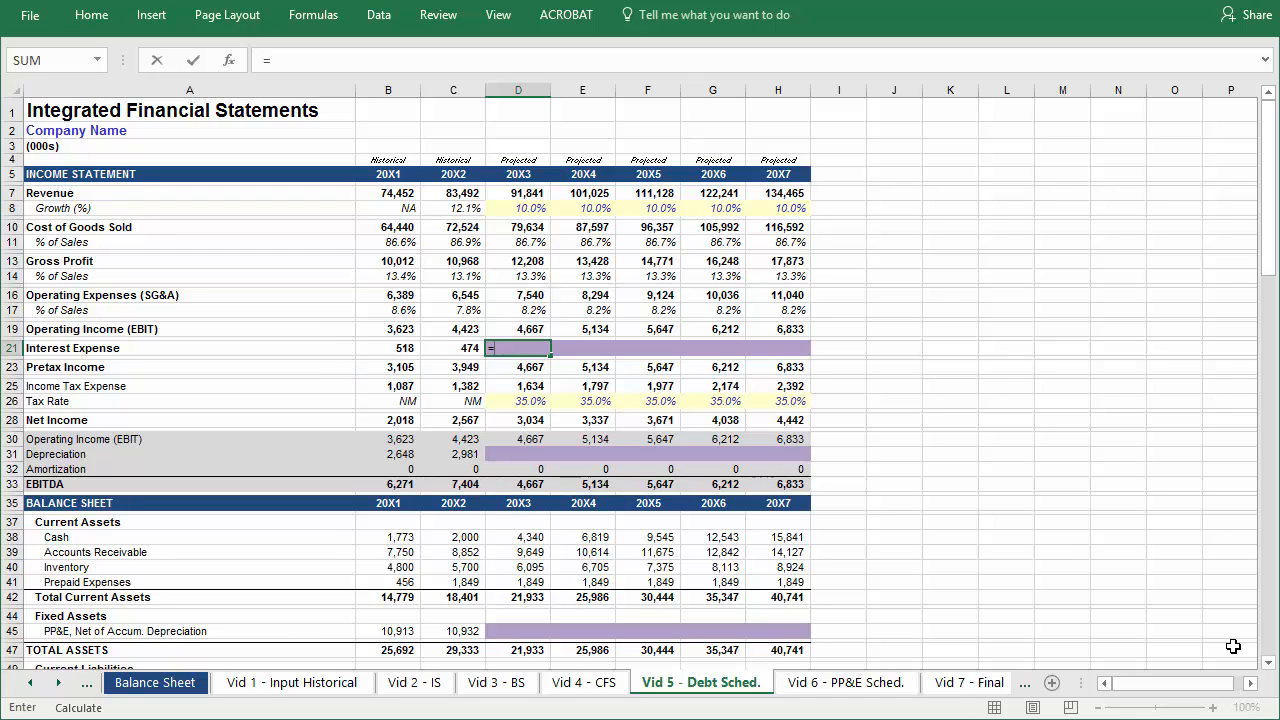
key("Down")
key("Down")
key("Down")
key("Down")
key("Down")
key("Down")
key("Down")
key("Down")
key("Down")
key("Down")
key("Down")
key("Down")
key("Down")
key("Down")
key("Down")
key("Down")
key("Down")
key("Down")
key("Down")
key("Down")
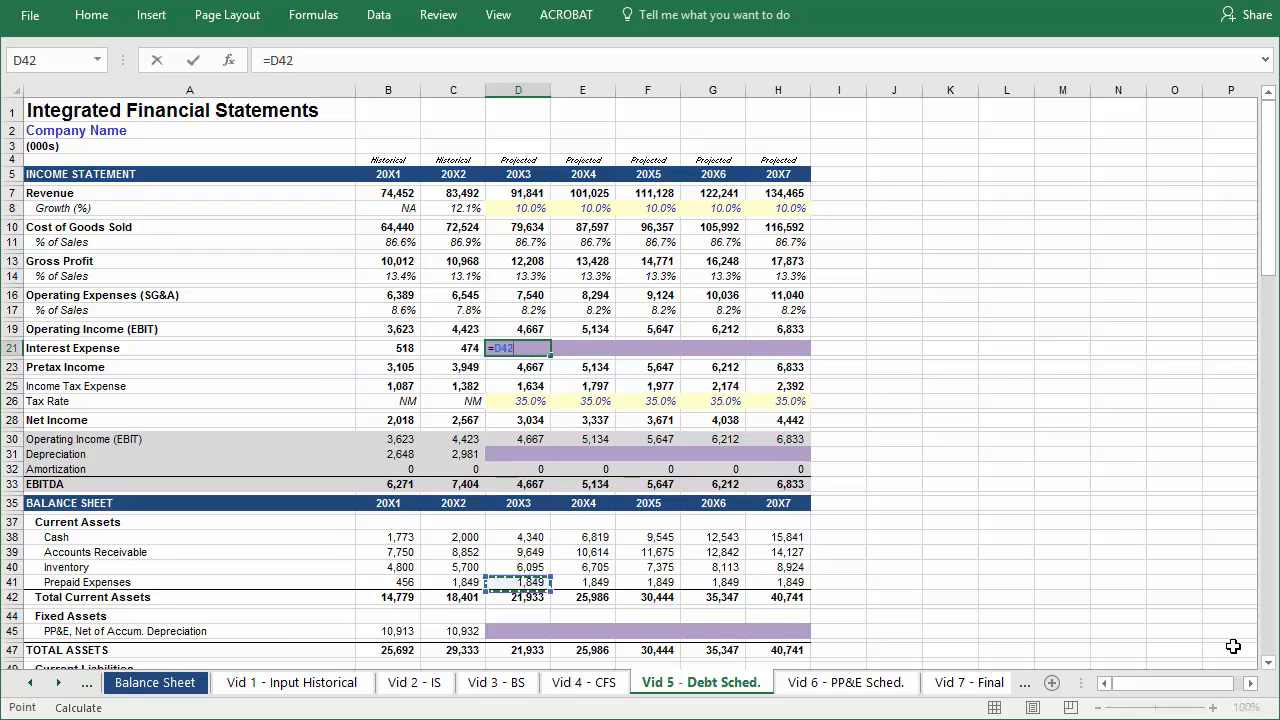
key("Down")
key("Down")
key("Down")
key("Down")
key("Down")
key("Down")
key("Down")
key("Down")
key("Down")
key("Down")
key("Down")
key("Down")
key("Down")
key("Down")
key("Down")
key("Down")
key("Down")
key("Down")
key("Down")
key("Down")
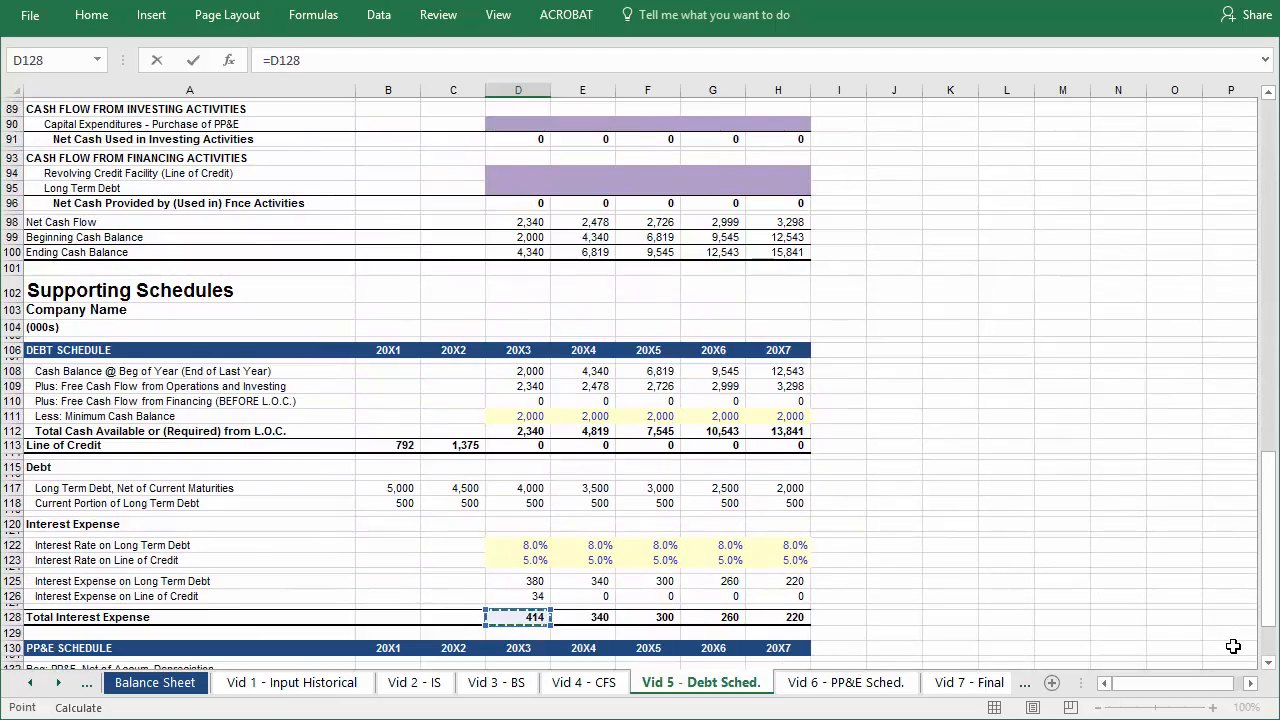
key("ctrl+Return")
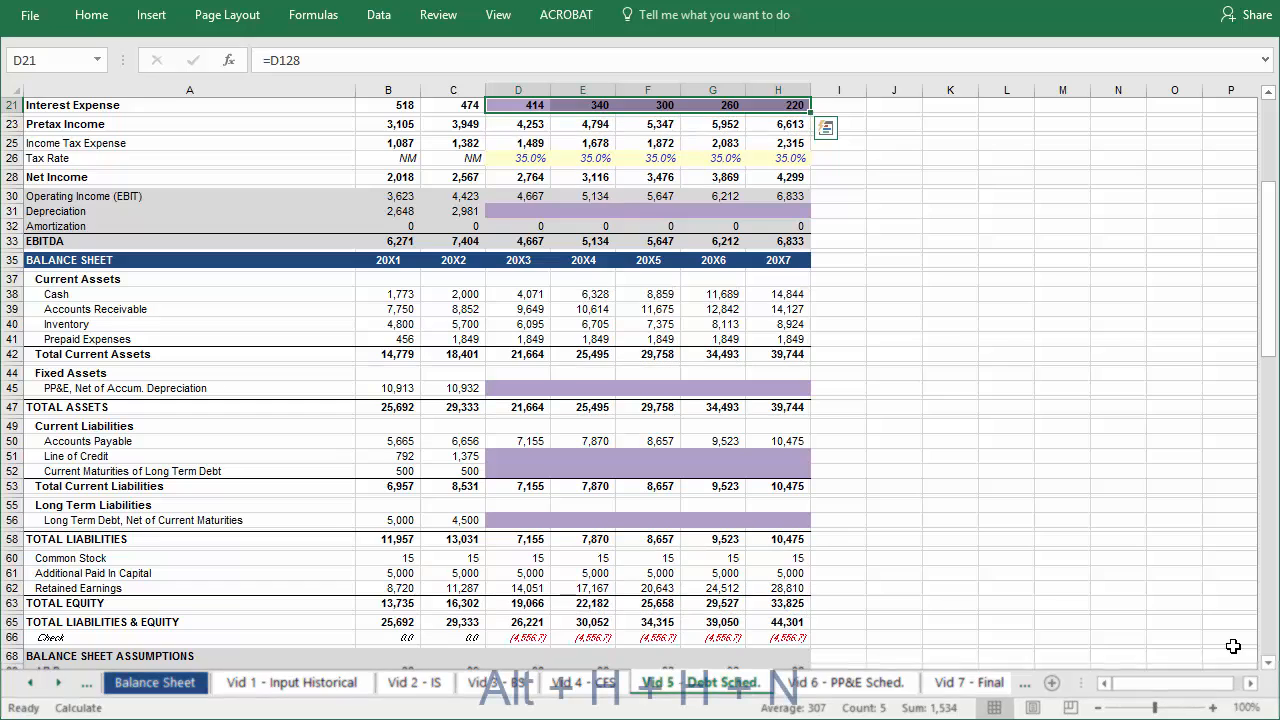
Remove the purple fill from the projected Interest Expense cells D21:H21
key("alt")
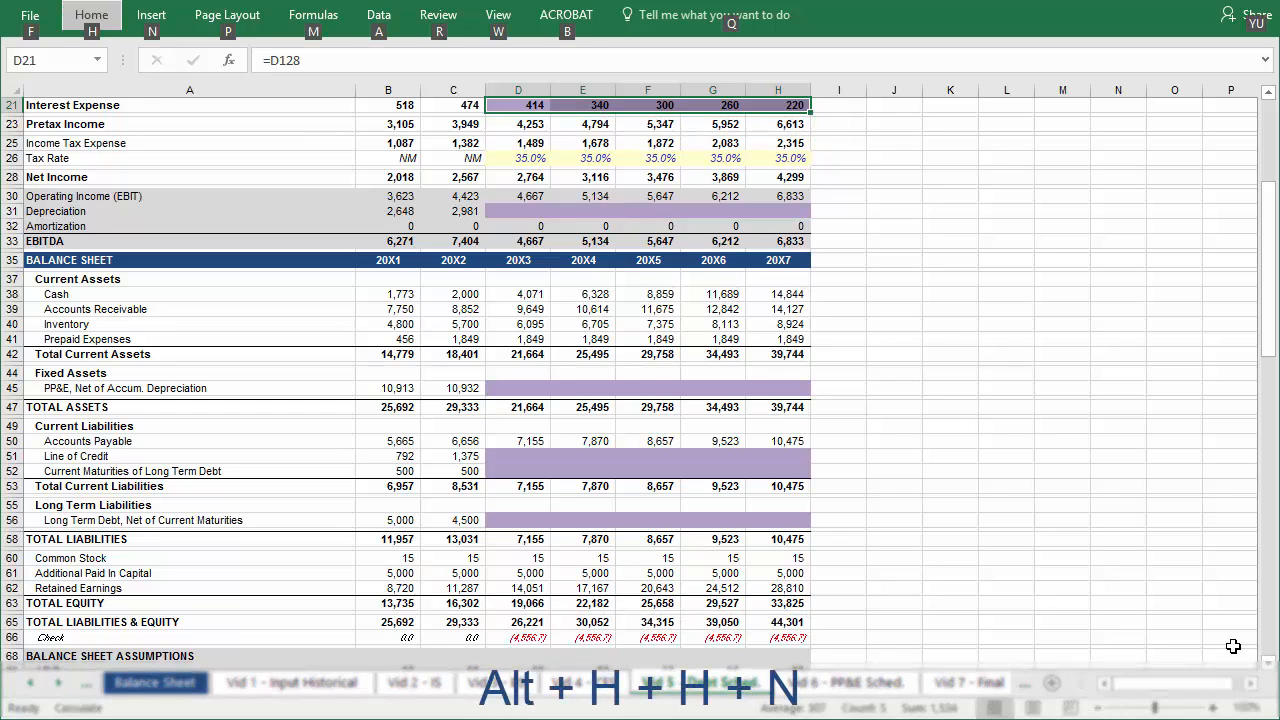
key("h")
key("h")
key("n")
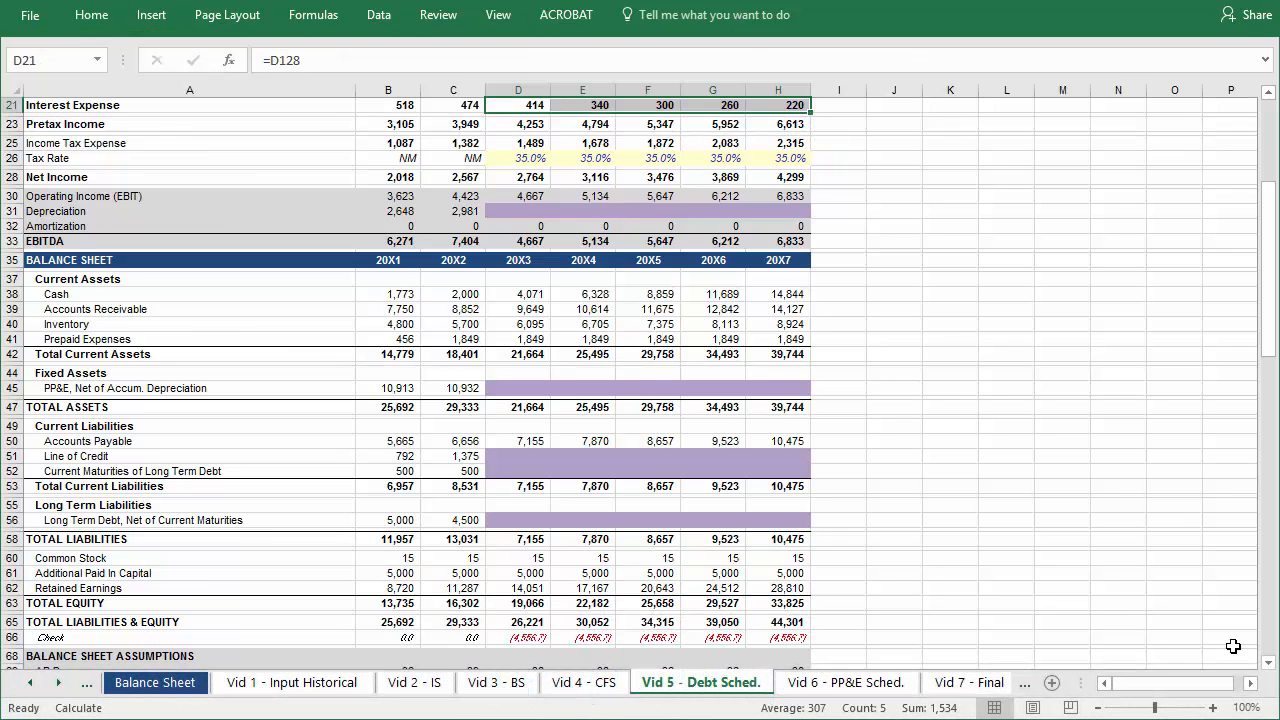
key("ctrl+v")
Link the 20X3 Line of Credit in balance sheet cell D51 to the debt schedule with =D113
key("Down")
key("Down")
key("Down")
key("Down")
key("Down")
key("Down")
key("Down")
key("Down")
key("Down")
key("Down")
key("Down")
key("Down")
key("Down")
key("Down")
key("Down")
key("Down")
key("Down")
key("Down")
key("Down")
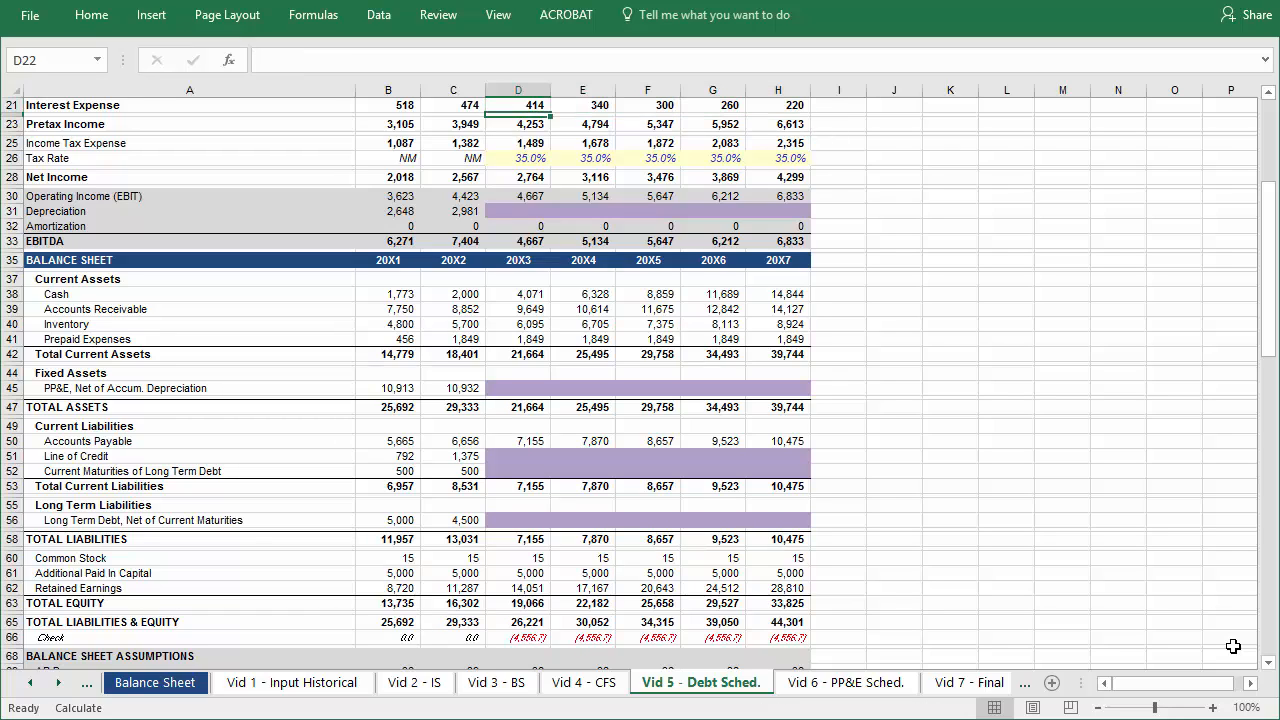
key("Down")
key("Down")
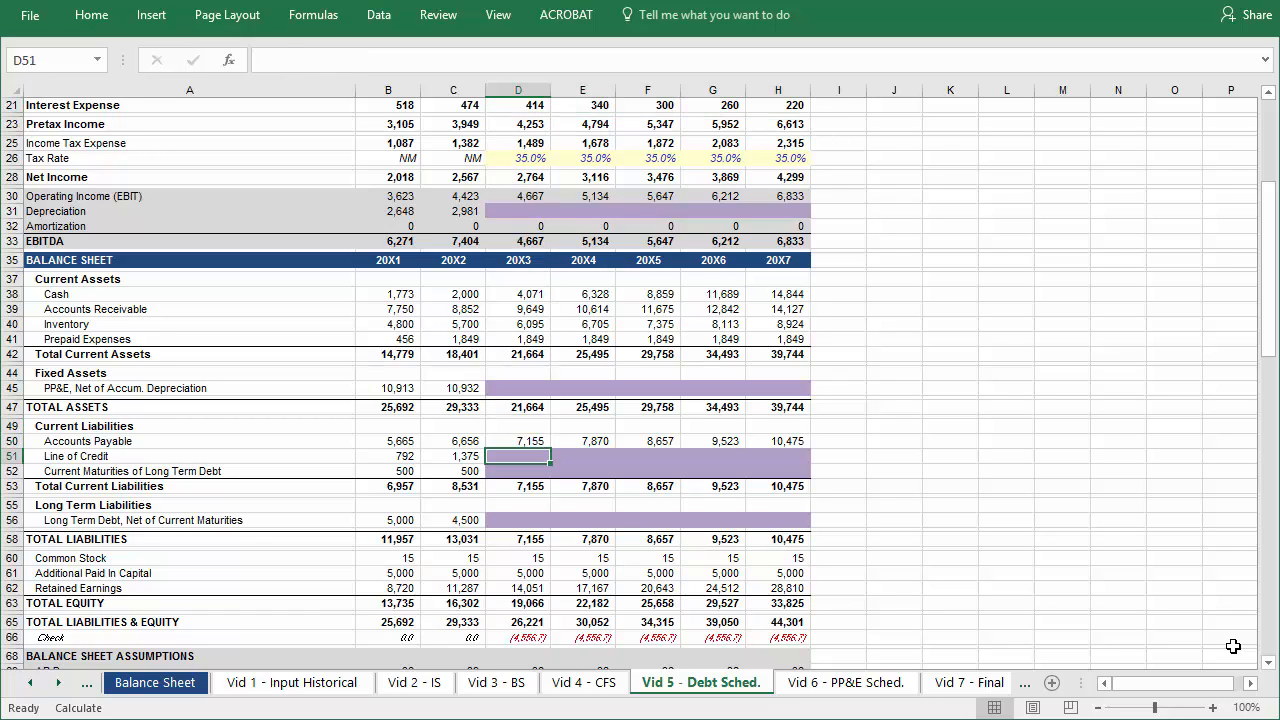
type("=")
key("Down")
key("Down")
key("Down")
key("Down")
key("Down")
key("Down")
key("Down")
key("Down")
key("Down")
key("Down")
key("Down")
key("Down")
key("Down")
key("Down")
key("Down")
key("Down")
key("Down")
key("Down")
key("Down")
key("Down")
key("Down")
key("Down")
key("Down")
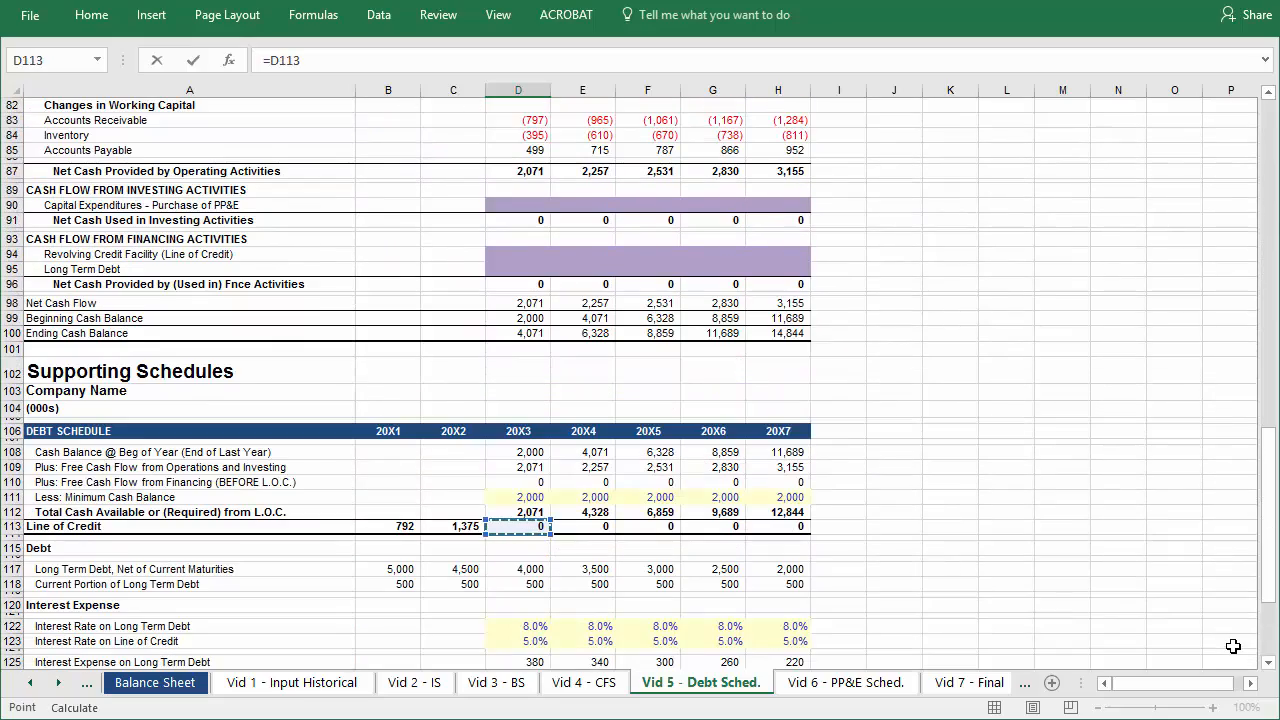
key("Return")
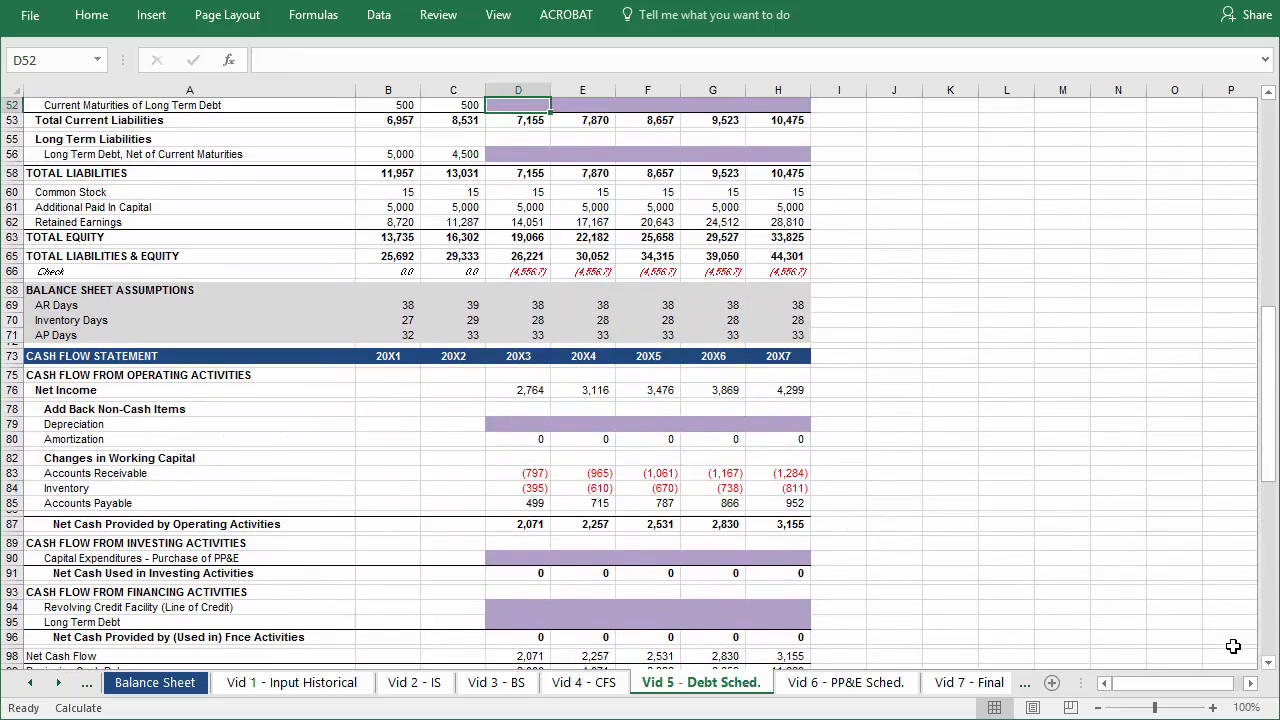
Link 20X3 Current Maturities of Long Term Debt in D52 to the debt schedule's current portion with =D118
type("=")
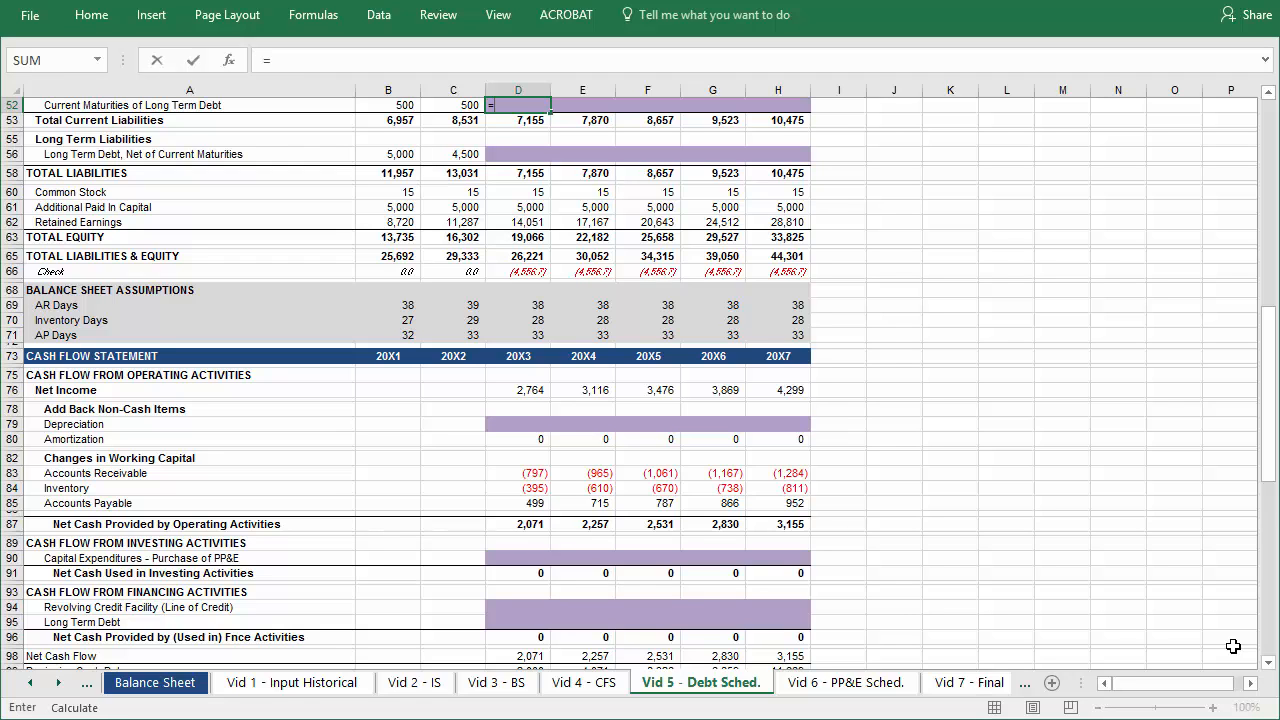
key("Down")
key("Down")
key("Down")
key("Down")
key("Down")
key("Down")
key("Down")
key("Down")
key("Down")
key("Down")
key("Down")
key("Down")
key("Down")
key("Down")
key("Down")
key("Down")
key("Down")
key("Down")
key("Down")
key("Down")
key("Down")
key("Down")
key("Down")
key("Down")
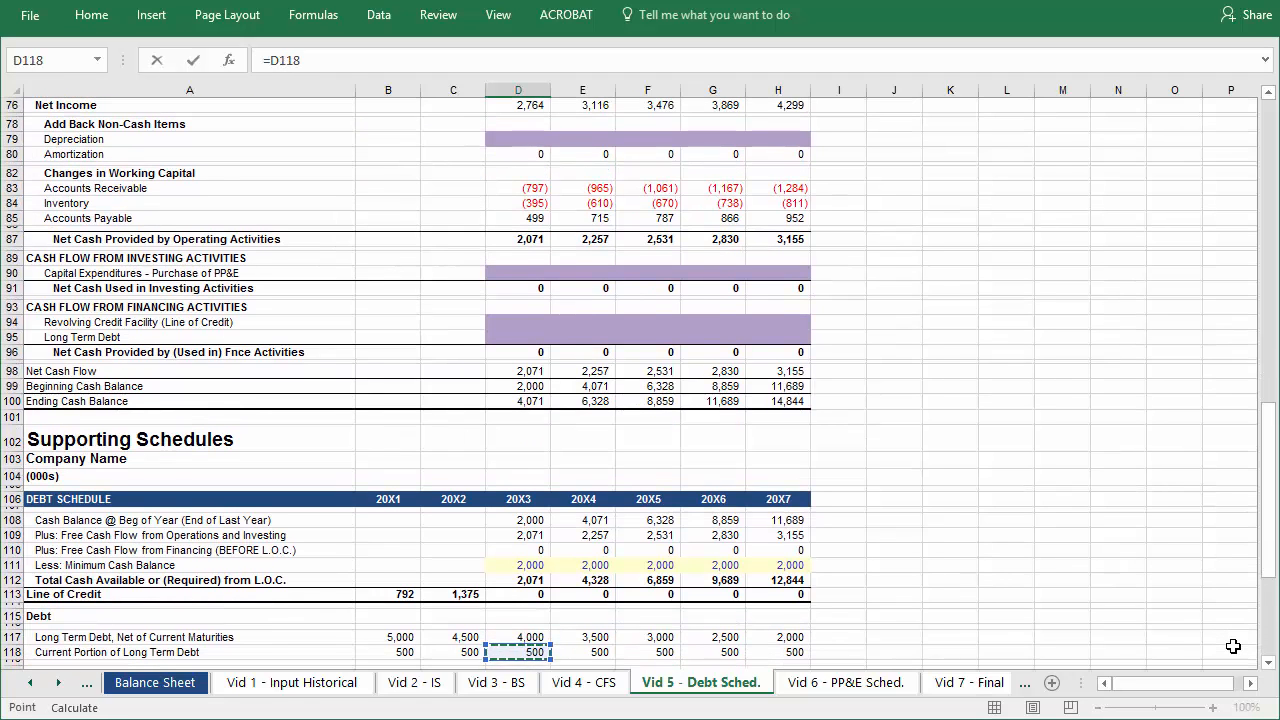
key("Return")
Fill the Line of Credit and Current Maturities formulas in D51:D52 across through 20X7 (H51:H52)
key("Up")
key("Up")
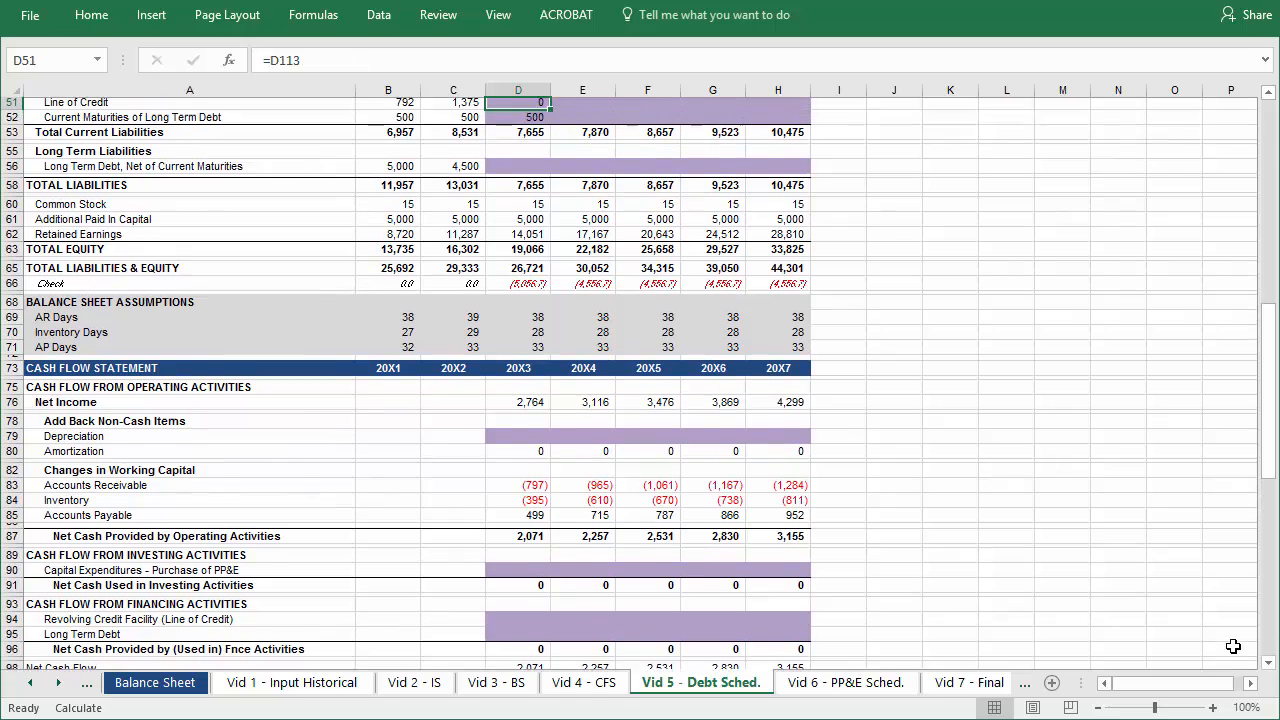
key("Up")
key("Down")
key("shift+Down")
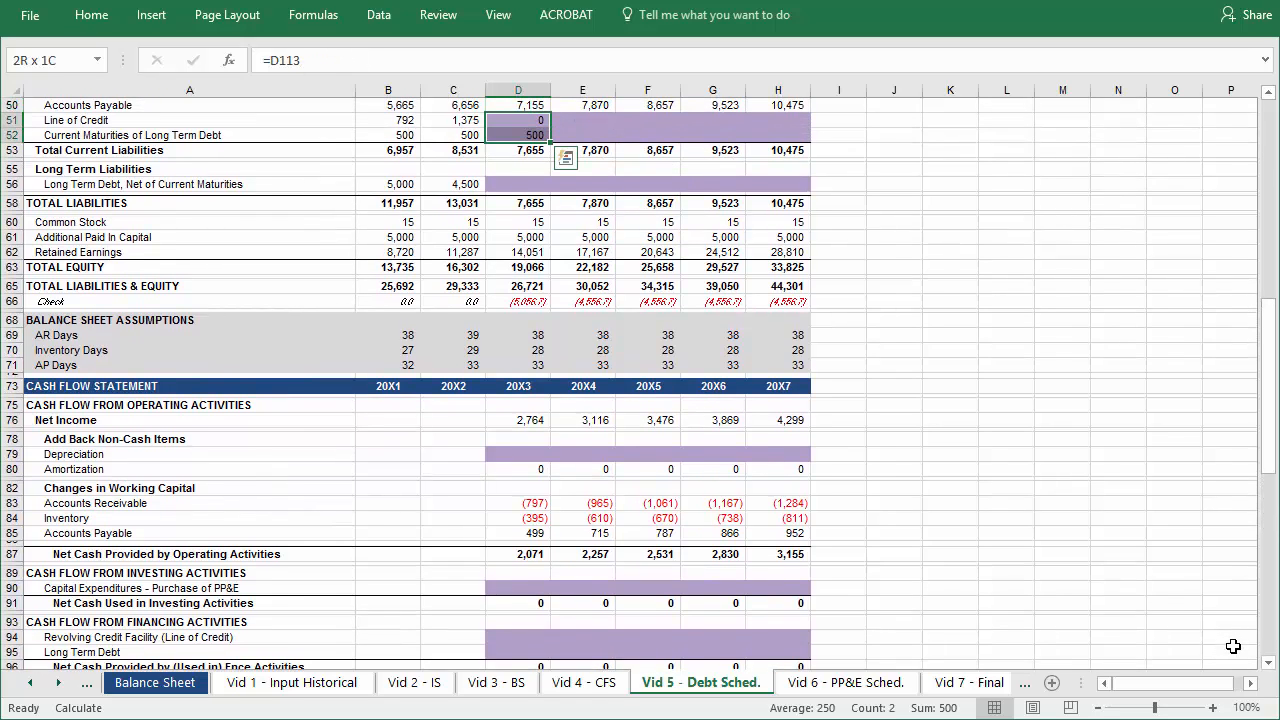
key("shift+Right")
key("shift+Right")
key("shift+Right")
key("shift+Right")
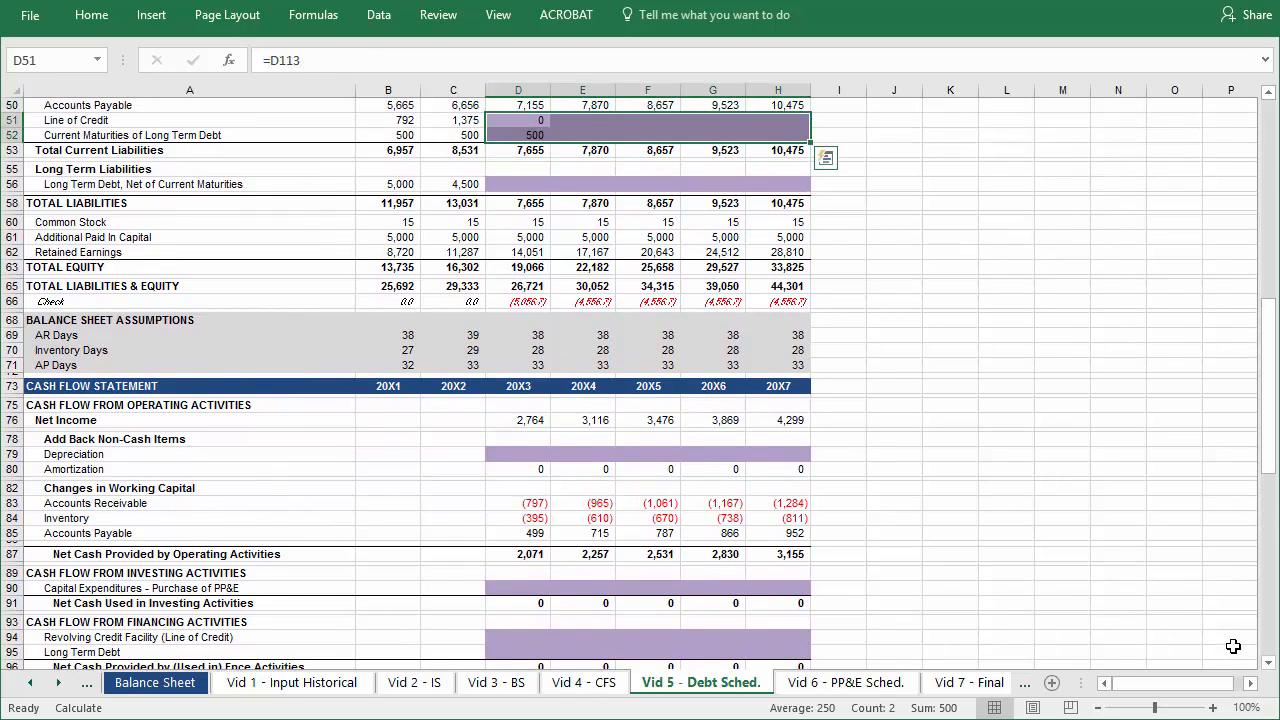
key("ctrl+r")
Remove the purple fill from the Line of Credit and Current Maturities cells D51:H52
key("alt")
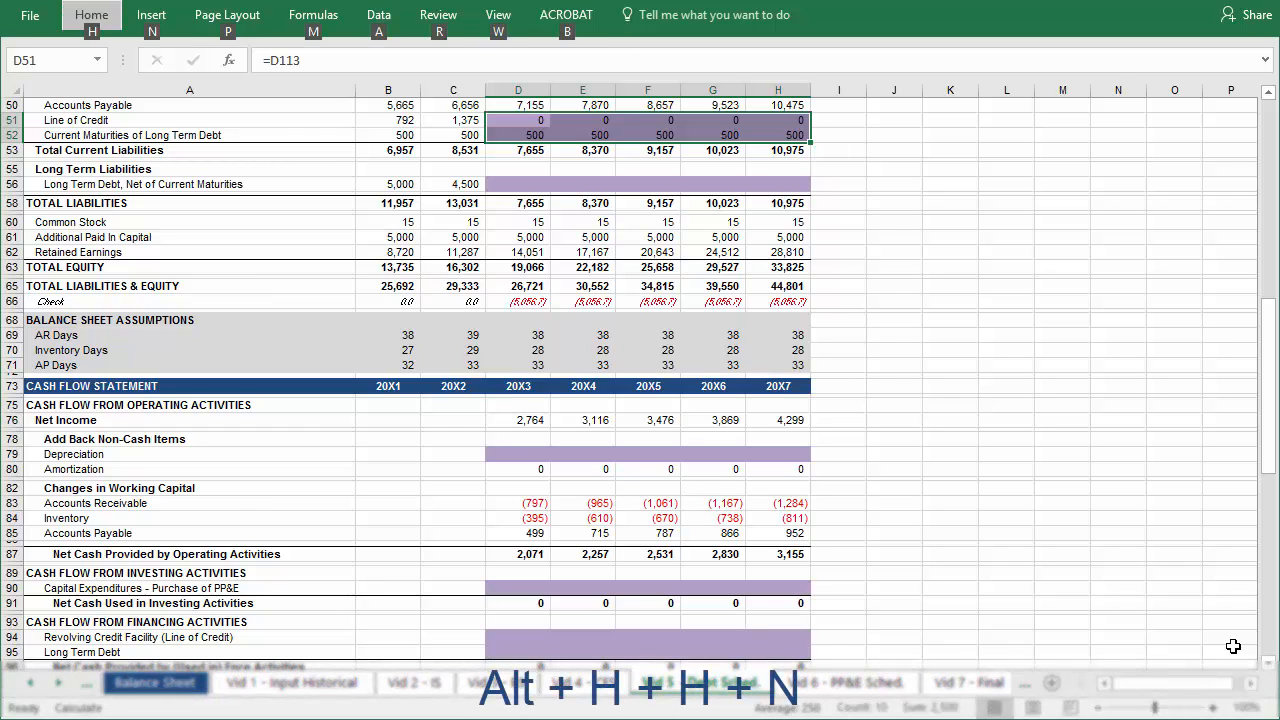
key("h")
key("h")
key("n")
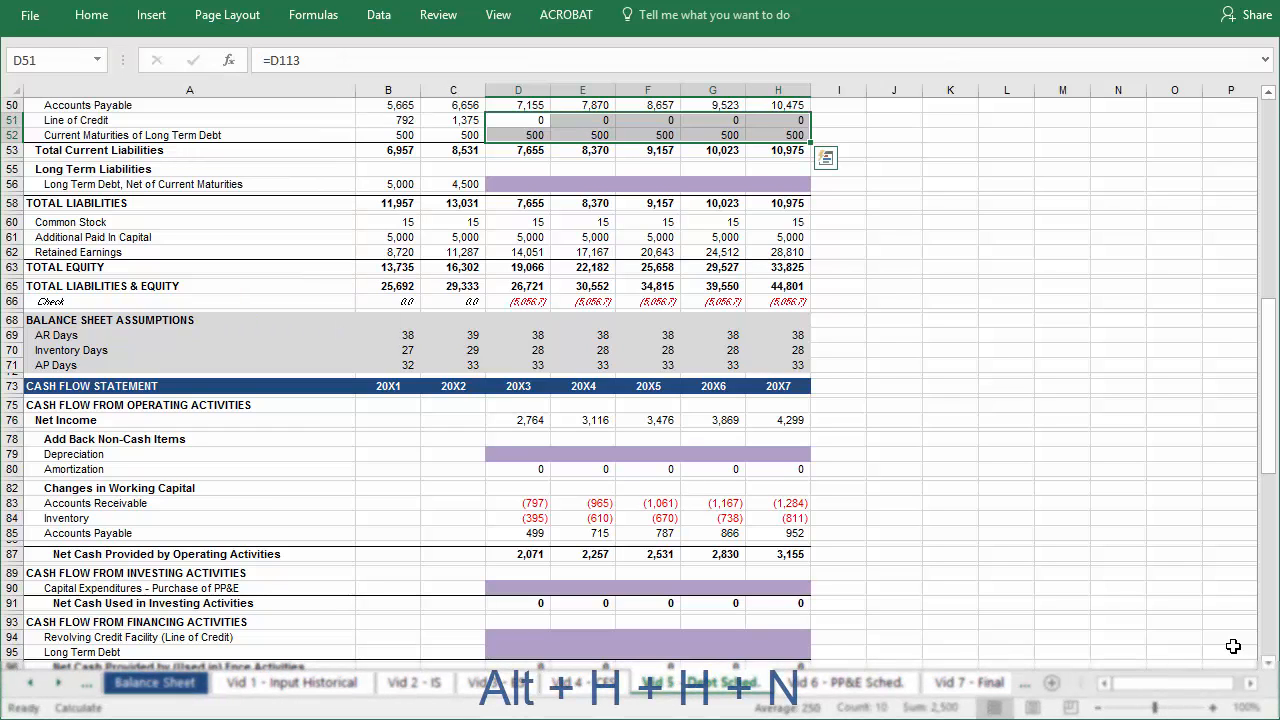
Link 20X3 Long Term Debt, Net of Current Maturities in balance sheet cell D56 to the debt schedule with =D117
key("Down")
key("Down")
key("Down")
key("Down")
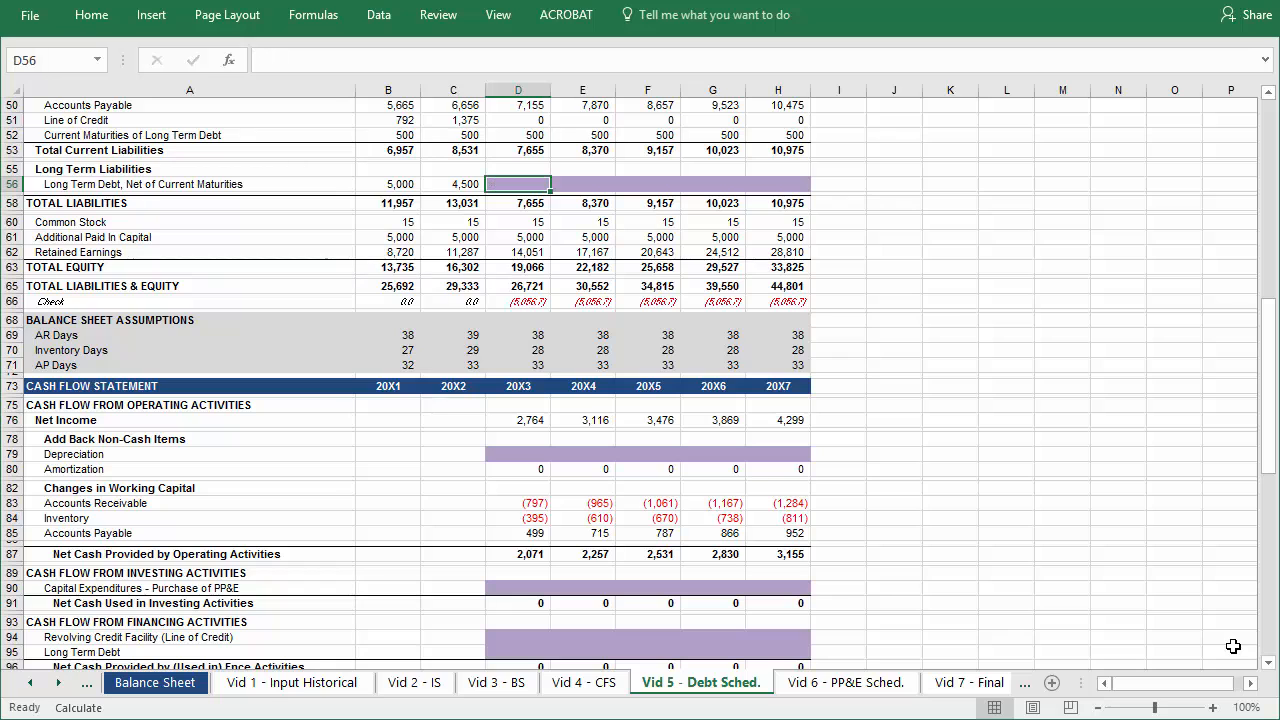
type("=")
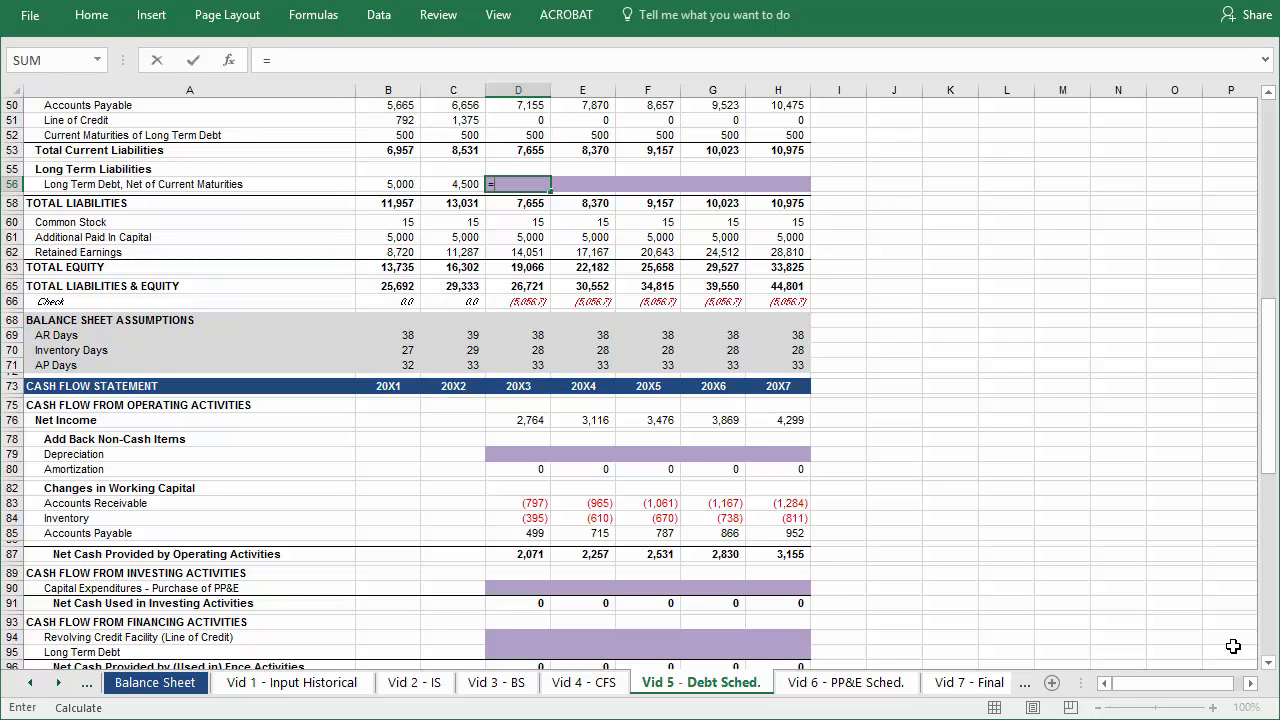
key("Down")
key("Down")
key("Down")
key("Down")
key("Down")
key("Down")
key("Down")
key("Down")
key("Down")
key("Down")
key("Down")
key("Down")
key("Down")
key("Down")
key("Down")
key("Down")
key("Down")
key("Down")
key("Down")
key("Down")
key("Down")
key("Down")
key("Down")
key("Down")
key("Down")
key("Down")
key("Down")
key("Down")
key("Down")
key("Down")
key("Down")
key("Down")
key("Down")
key("Down")
key("Down")
key("Down")
key("Down")
key("Down")
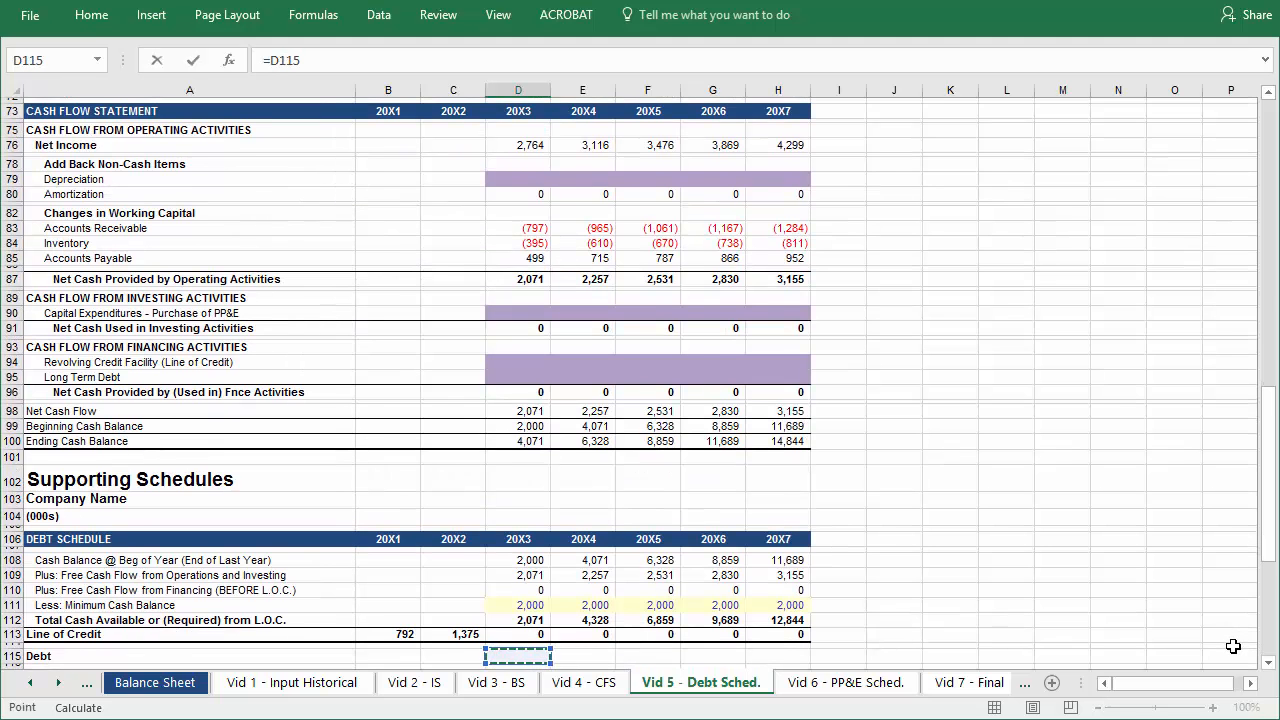
key("Return")
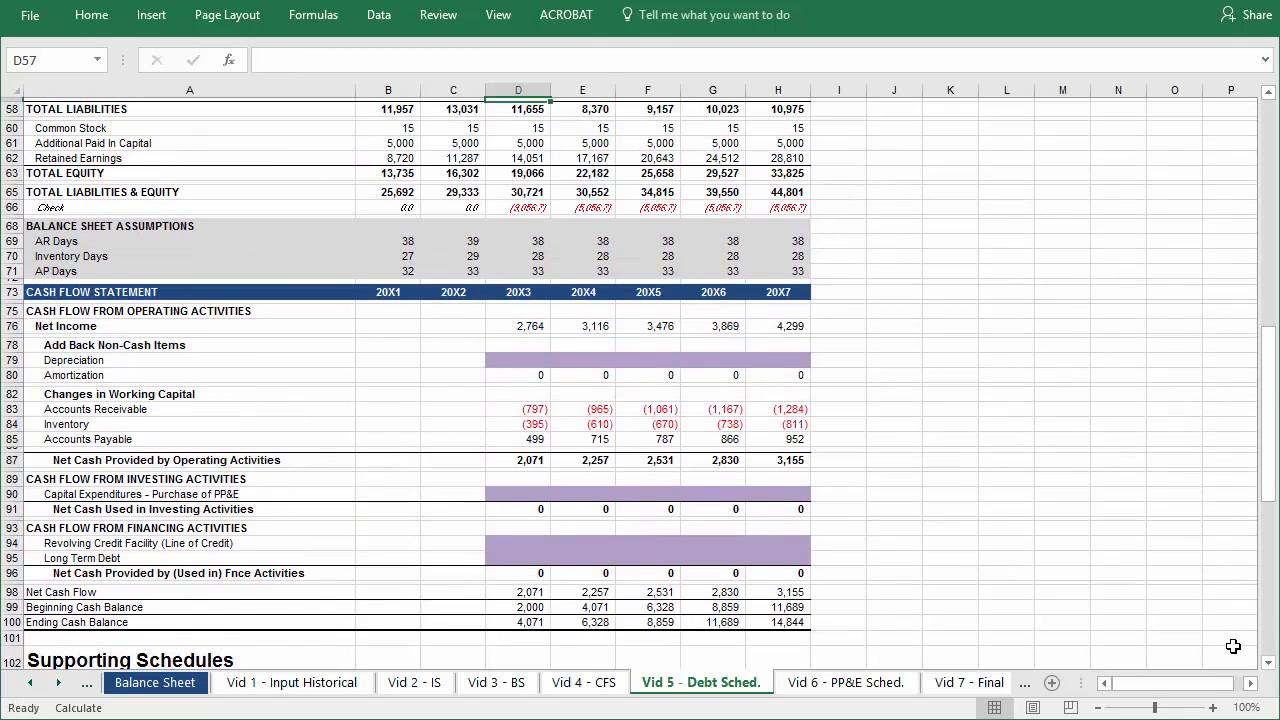
Fill the Long Term Debt, Net of Current Maturities formula in D56 across through 20X7 (H56)
key("Up")
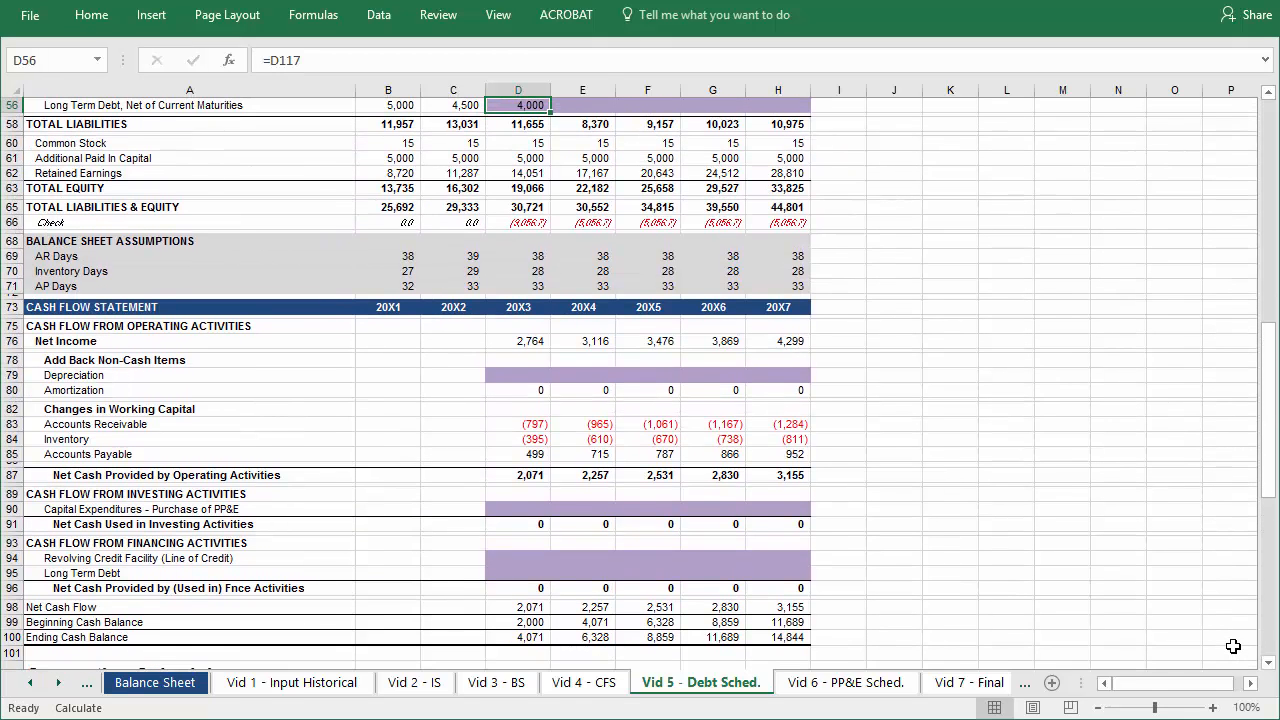
key("shift+Right")
key("shift+Right")
key("shift+Right")
key("shift+Right")
key("ctrl+r")
Remove the purple fill from the Long Term Debt, Net of Current Maturities cells D56:H56
key("alt+h")
key("h")
key("n")
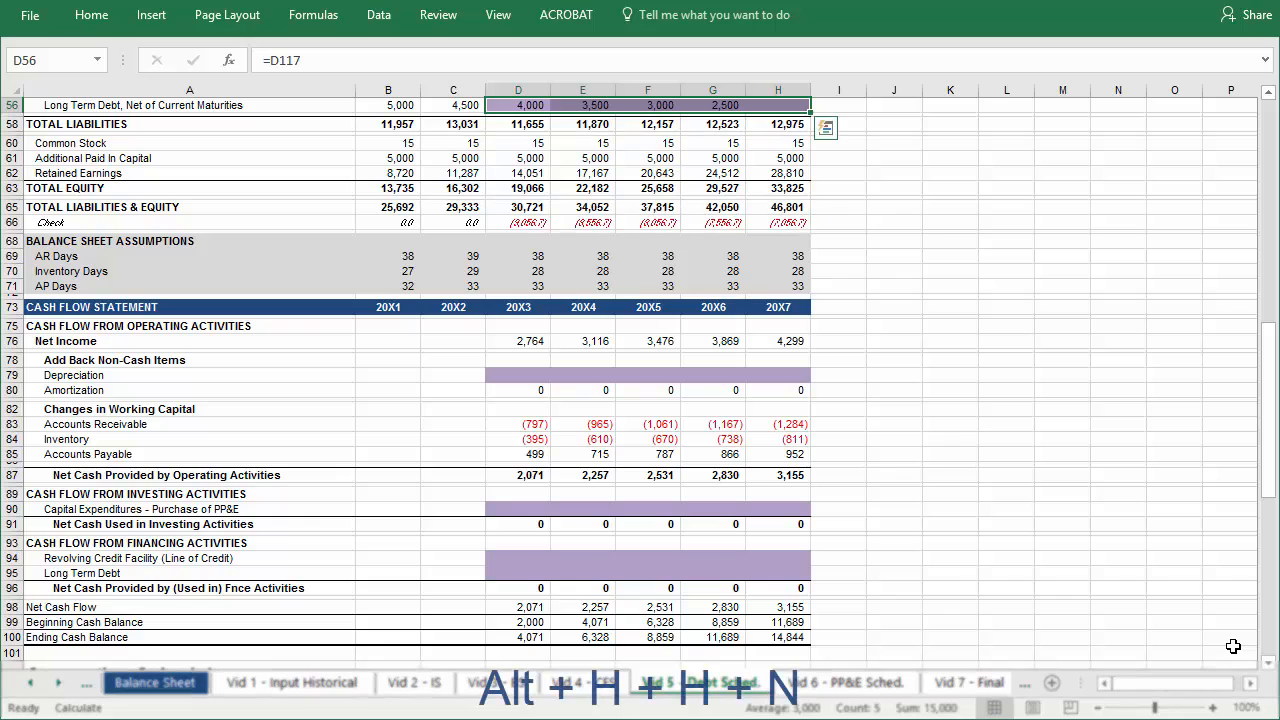
key("alt+h")
key("h")
key("n")
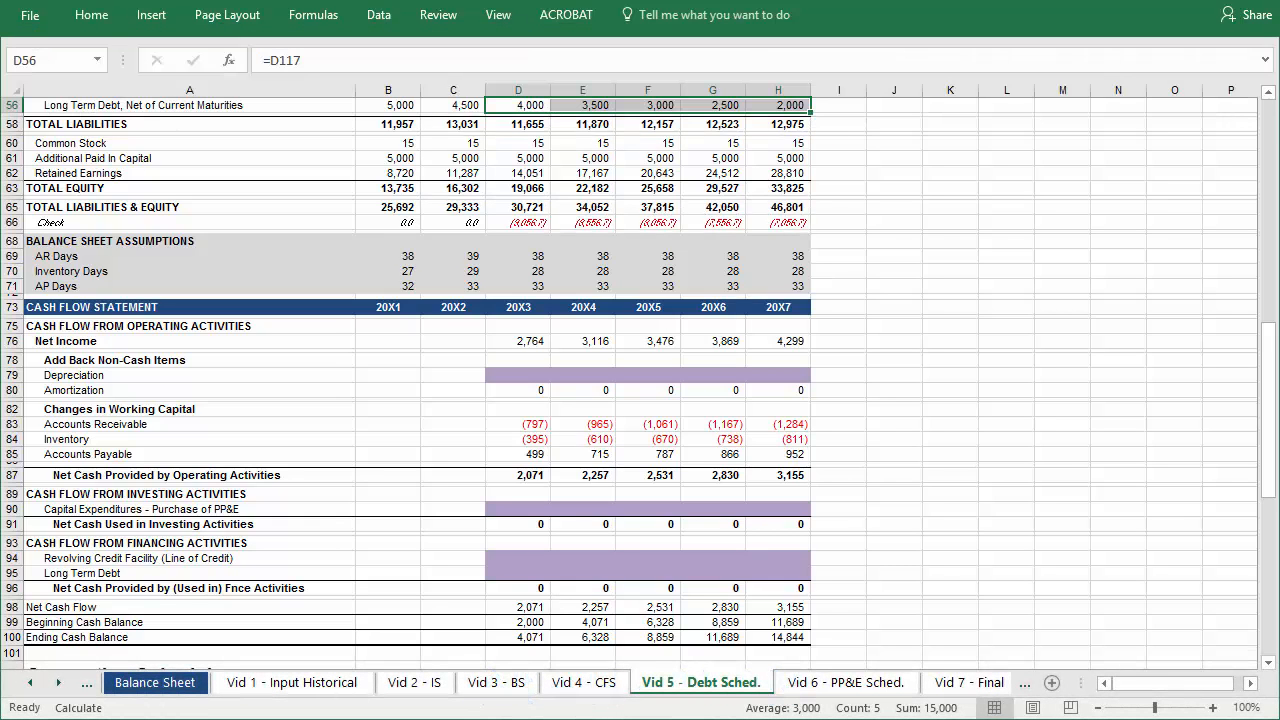
Calculate the 20X3 Revolving Credit Facility cash flow in D94 as the yearly change in the debt schedule's line of credit with =D113-C113
key("Down")
key("Down")
key("Down")
key("Down")
key("Down")
key("Down")
key("Down")
key("Down")
key("Down")
key("Down")
key("Down")
key("Down")
key("Down")
key("Down")
key("Down")
key("Down")
key("Down")
key("Down")
key("Down")
key("Down")
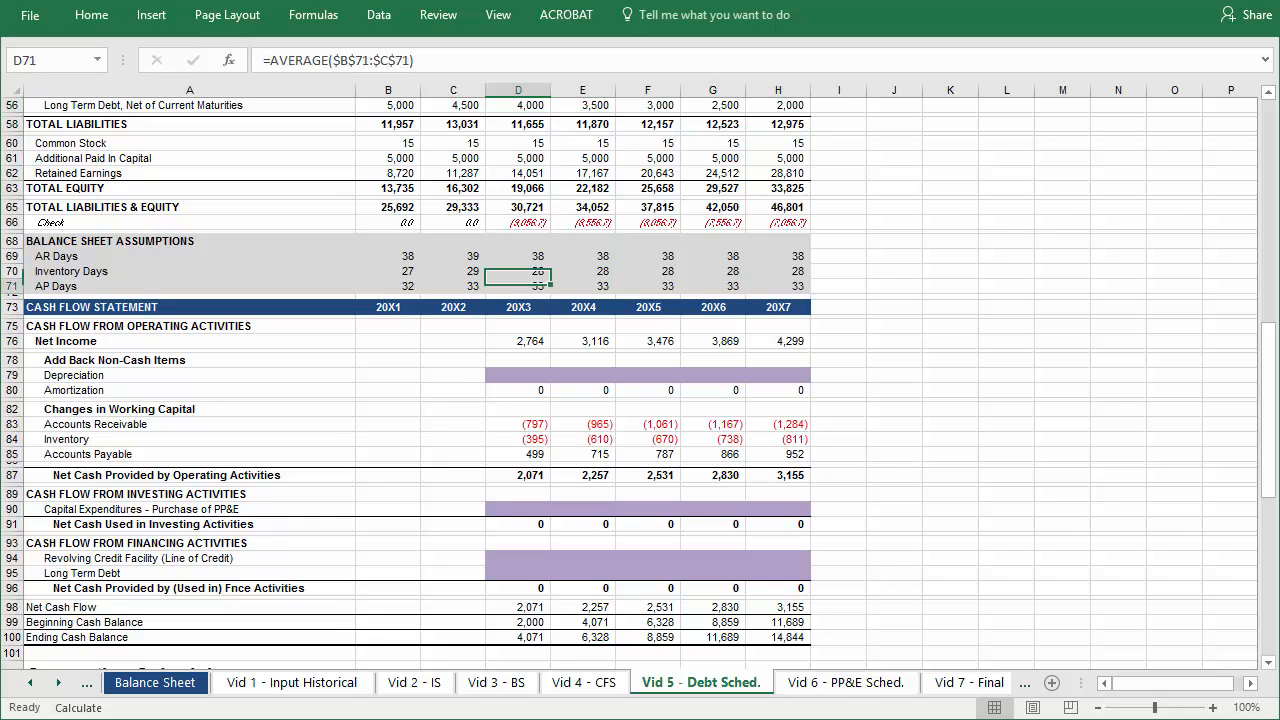
key("Down")
key("Down")
key("Down")
key("Down")
key("Down")
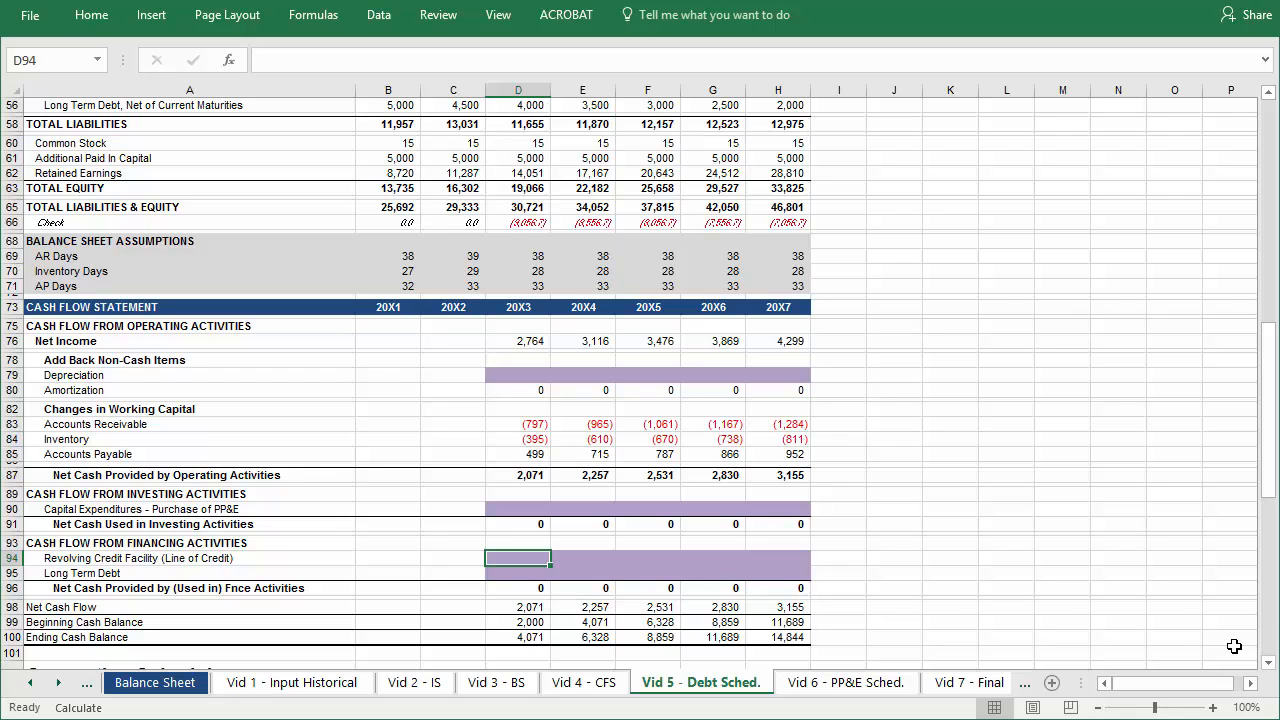
type("=")
key("Down")
key("Down")
key("Down")
key("Down")
key("Down")
key("Down")
key("Down")
key("Down")
key("Down")
key("Down")
key("Down")
key("Down")
key("Down")
key("Down")
key("Down")
key("Down")
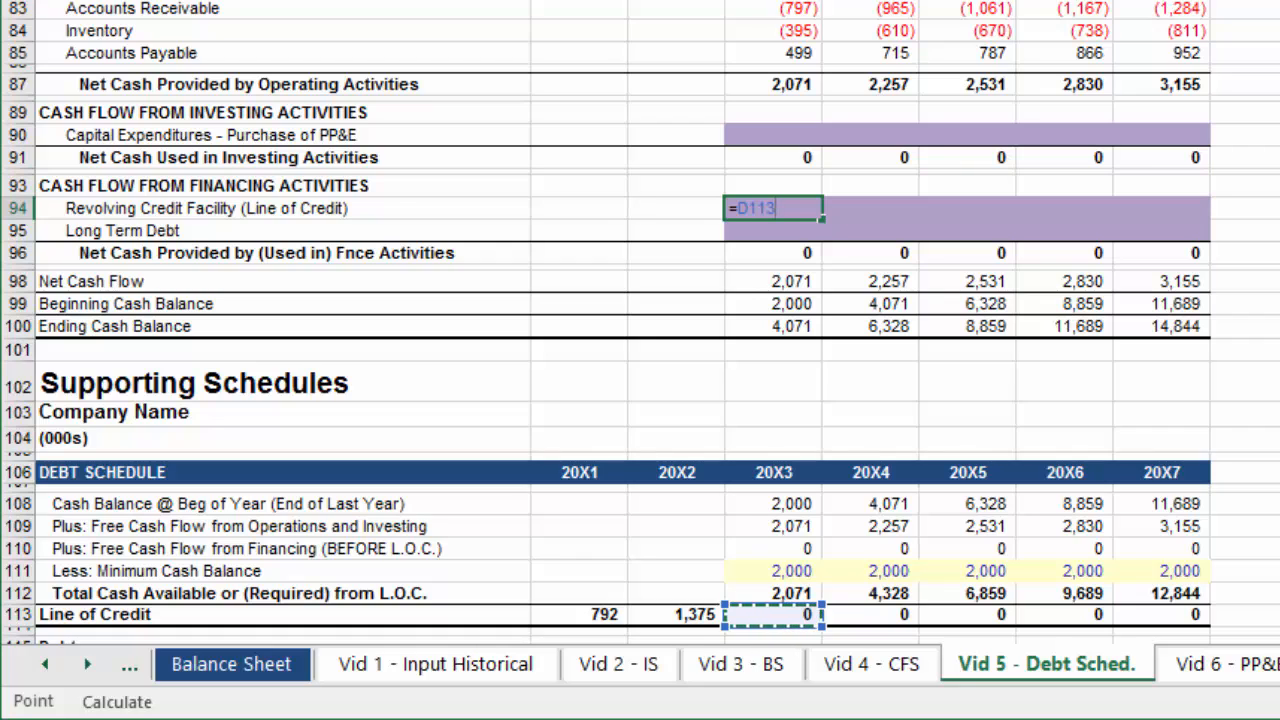
type("-")
key("Down")
key("Down")
key("Down")
key("Down")
key("Down")
key("Down")
key("Down")
key("Down")
key("Down")
key("Down")
key("Down")
key("Down")
key("Down")
key("Down")
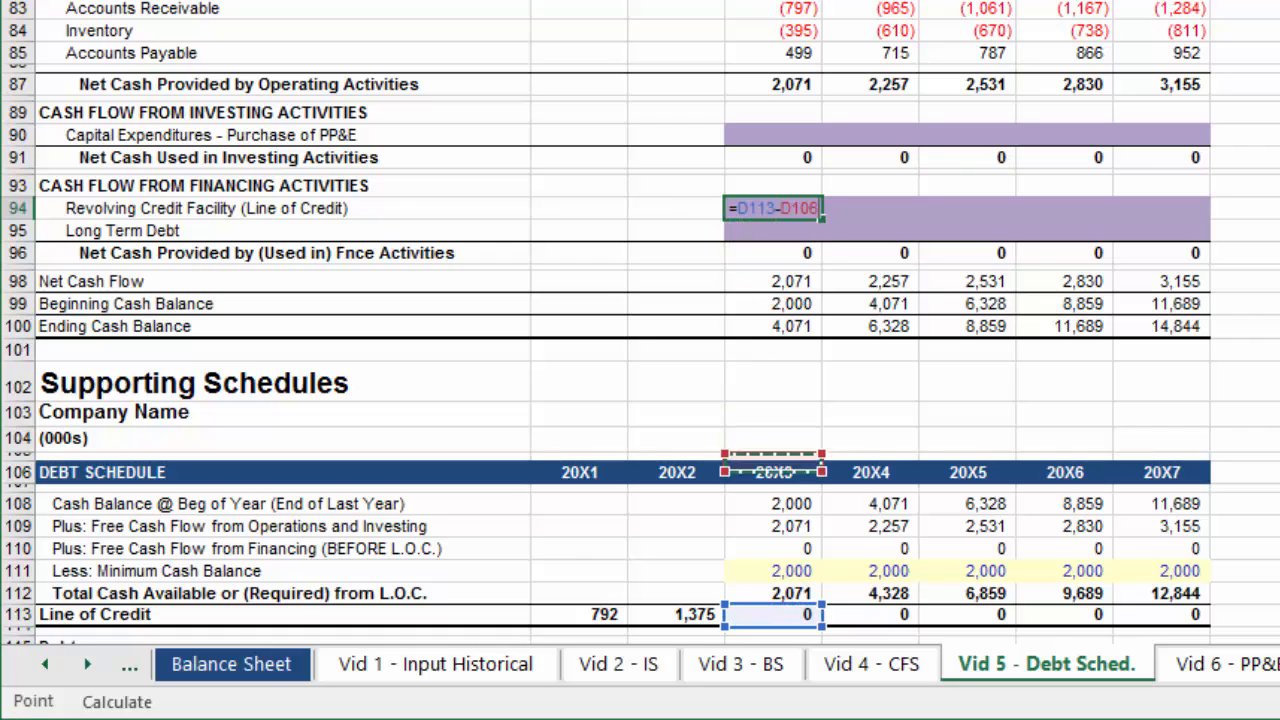
key("Left")
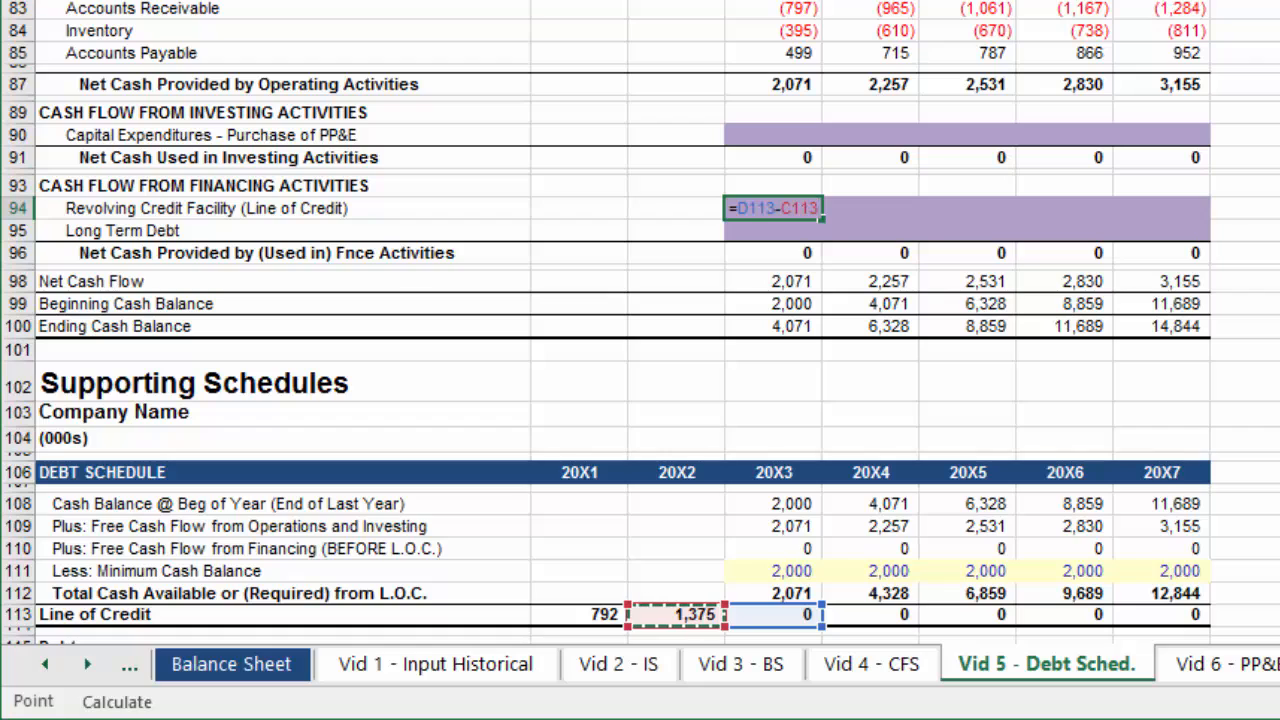
key("Return")
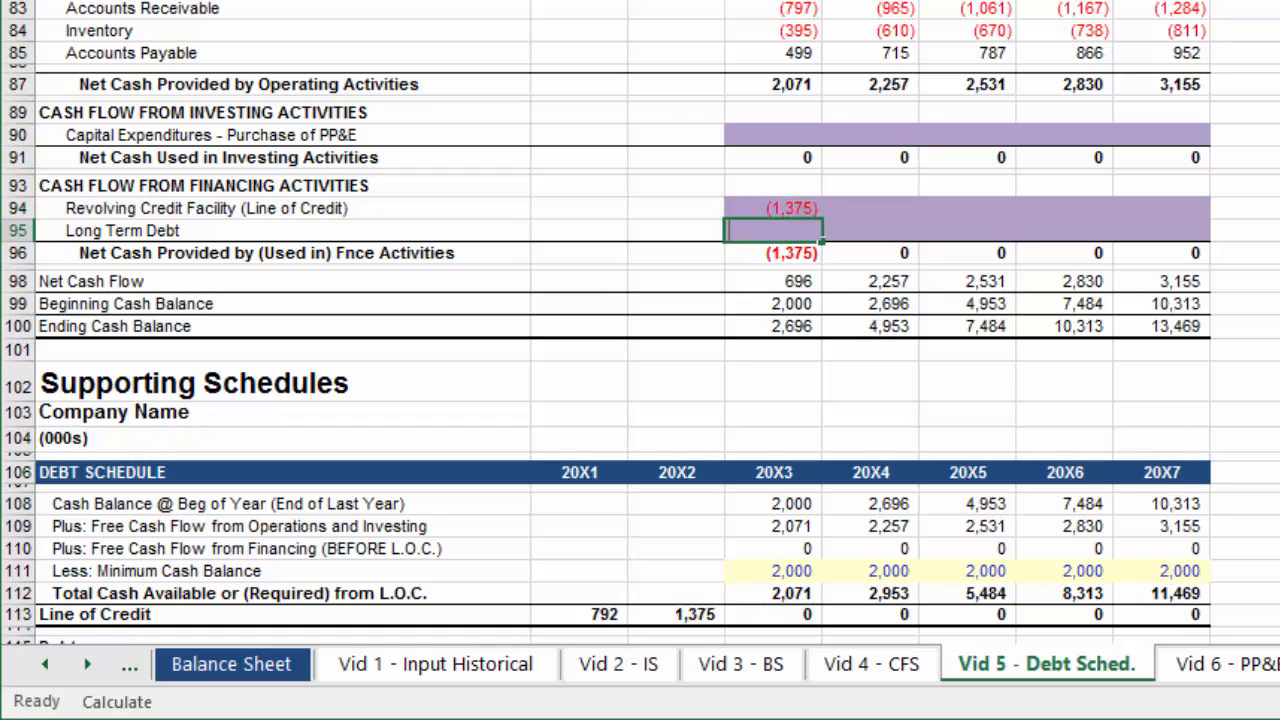
Calculate the 20X3 Long Term Debt cash flow in D95 as the yearly change in the debt schedule's long-term debt with =D117-C117
type("=")
key("Down")
key("Down")
key("Down")
key("Down")
key("Down")
key("Down")
key("Down")
key("Down")
key("Down")
key("Down")
key("Down")
key("Down")
key("Down")
key("Down")
key("Down")
key("Down")
key("Down")
key("Down")
key("Down")
key("Down")
key("Down")
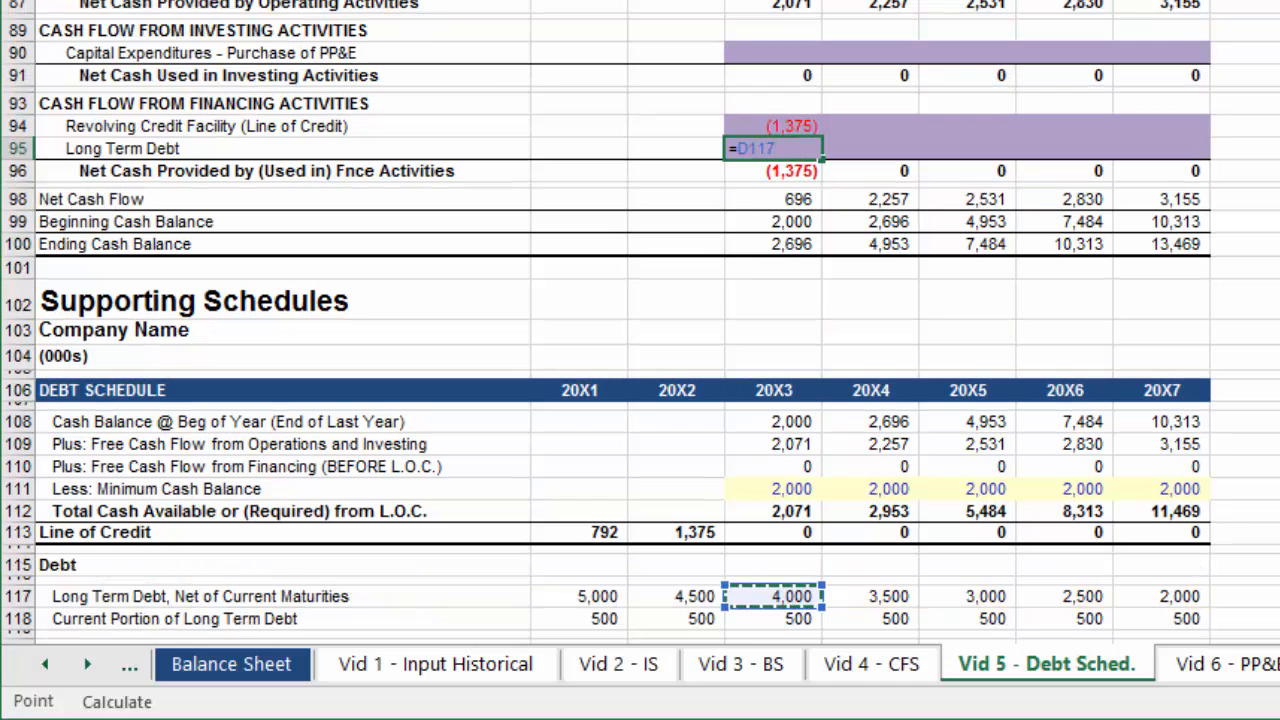
type("-")
key("Up")
key("Up")
key("Up")
key("Up")
key("Up")
key("Up")
key("Up")
key("Up")
key("Up")
key("Up")
key("Up")
key("Up")
key("Up")
key("Up")
key("Up")
key("Up")
key("Down")
key("Down")
key("Down")
key("Down")
key("Down")
key("Down")
key("Down")
key("Down")
key("Down")
key("Down")
key("Down")
key("Down")
key("Down")
key("Down")
key("Down")
key("Down")
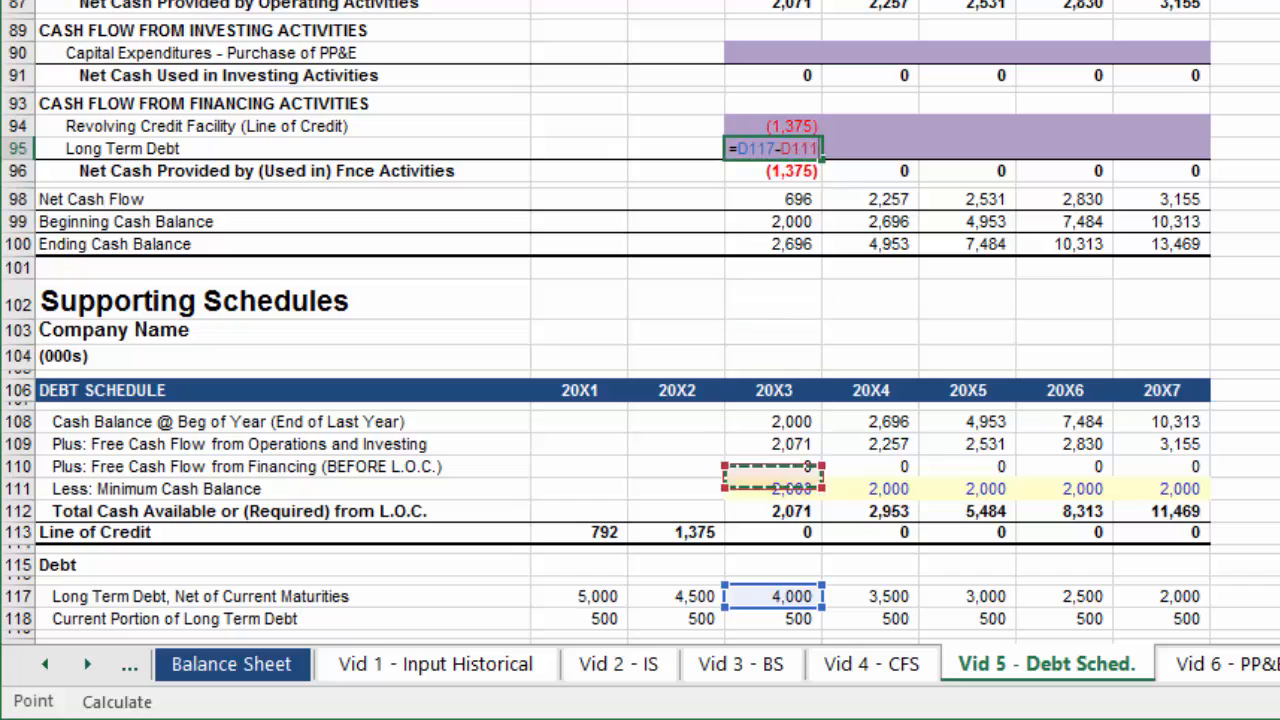
key("Left")
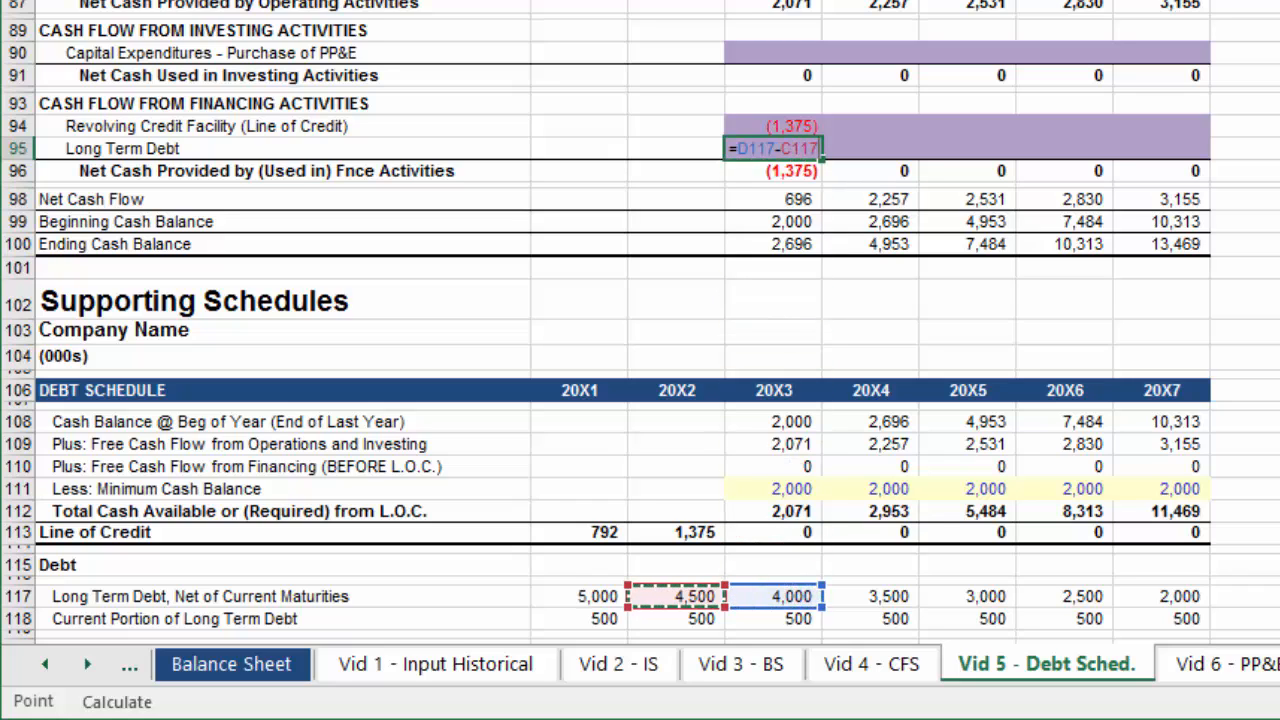
key("Return")
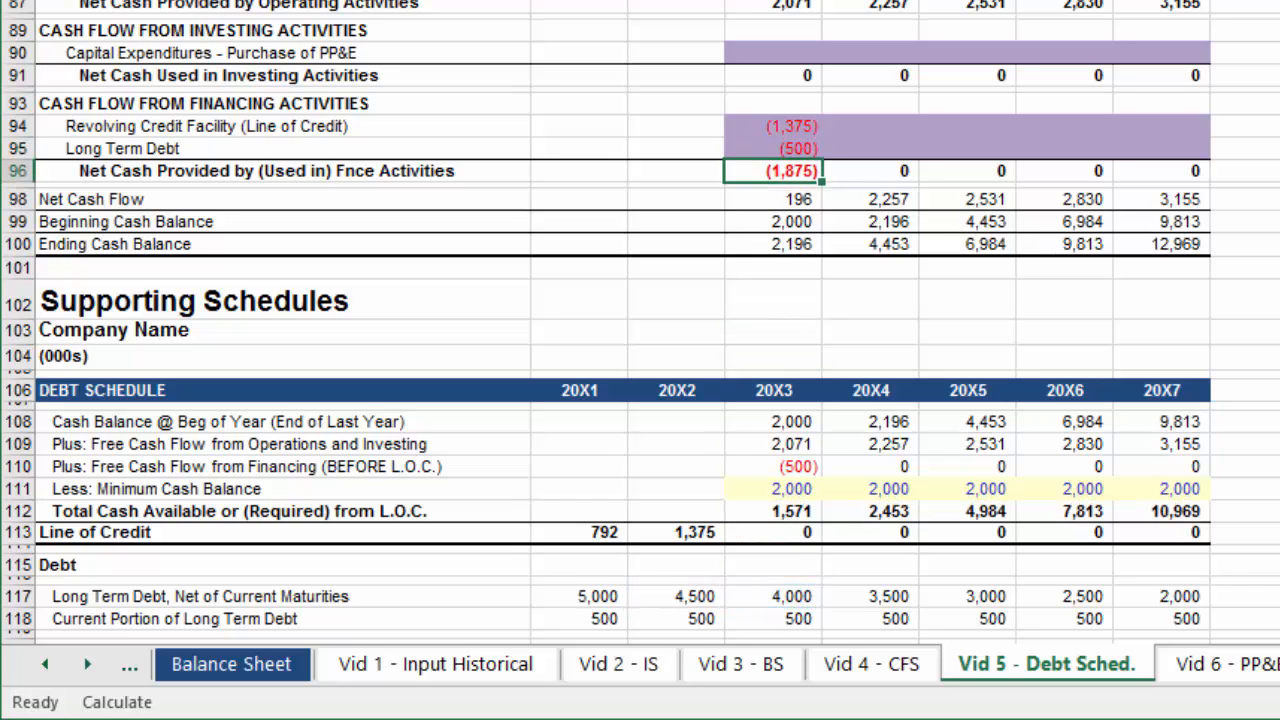
Fill the 20X3 Revolving Credit Facility and Long Term Debt cash flow formulas in D94:D95 across through 20X7 (column H)
key("Up")
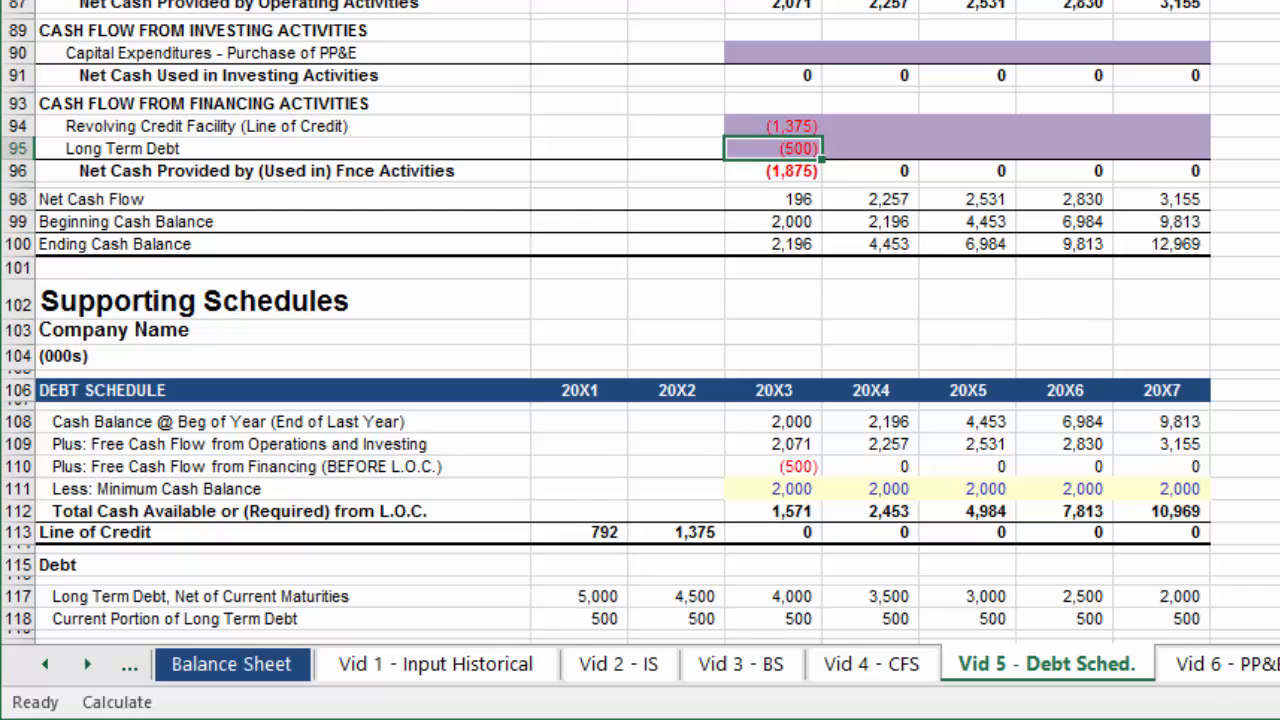
key("shift+Up")
key("shift+Right")
key("shift+Right")
key("shift+Right")
key("shift+Right")
key("ctrl+r")
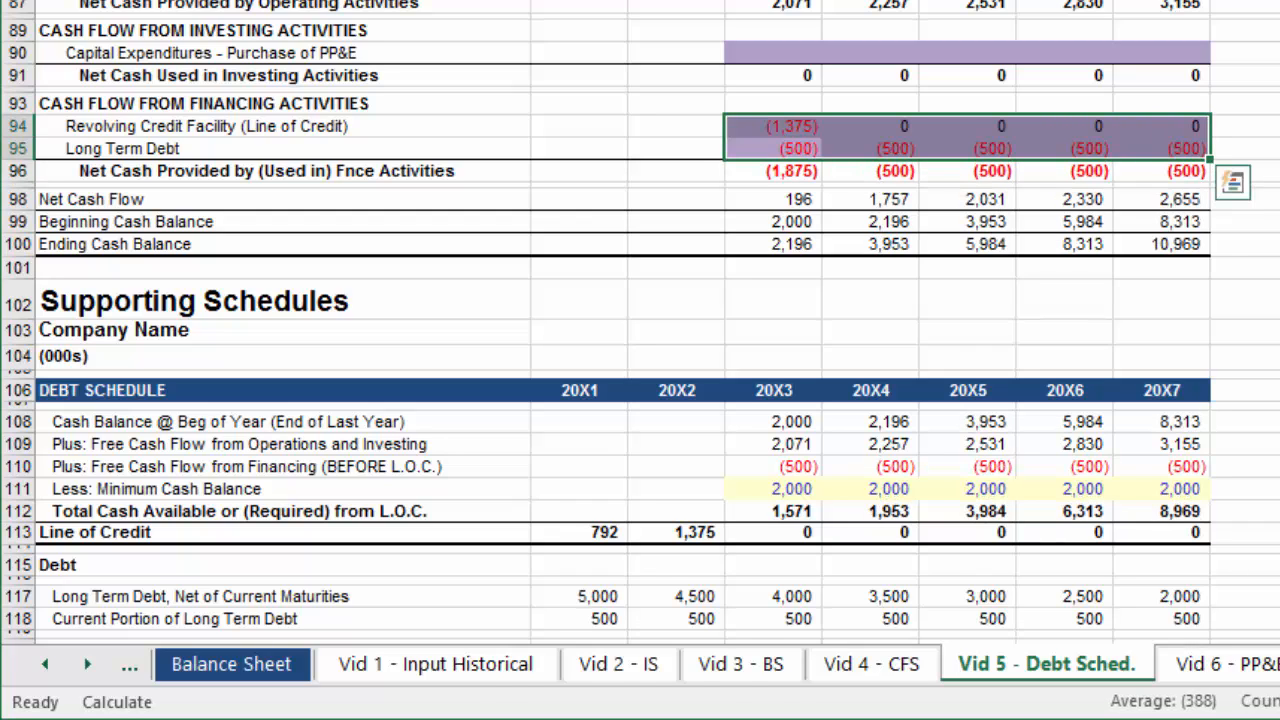
Remove the purple fill from the Revolving Credit Facility and Long Term Debt cash flow cells D94:H95
key("alt+h")
key("h")
key("n")
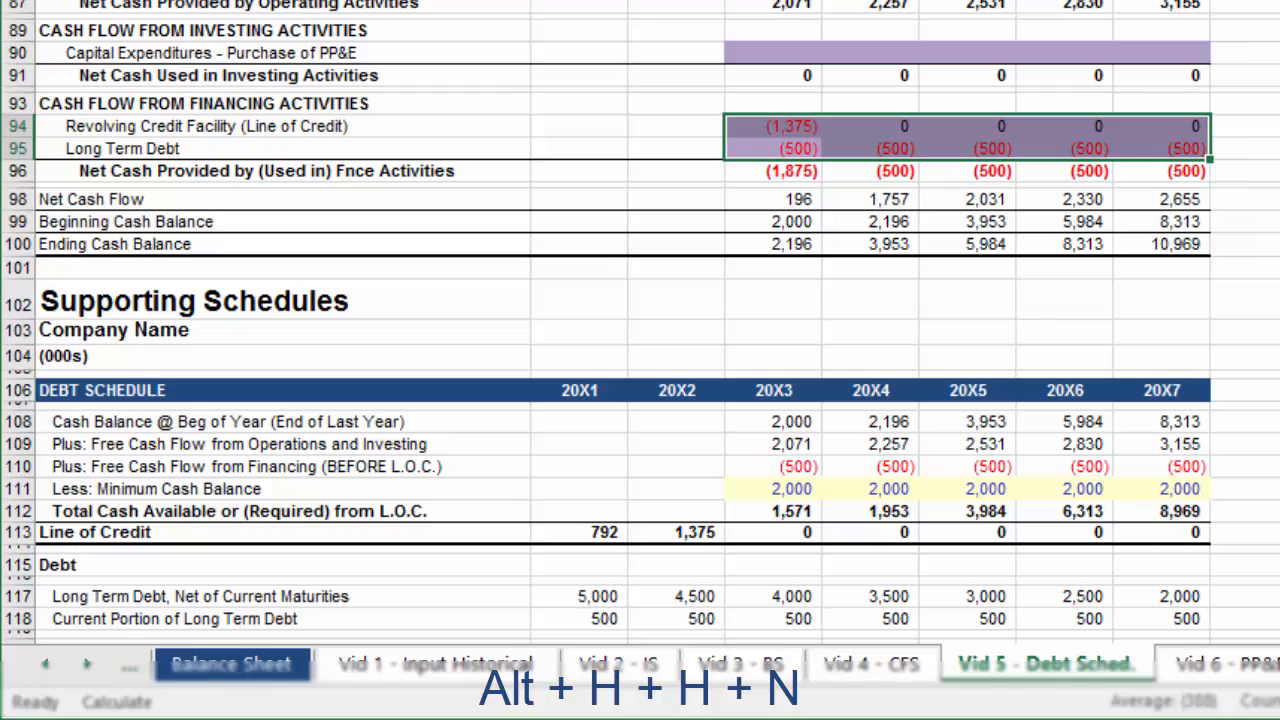
key("alt+h")
key("h")
key("n")
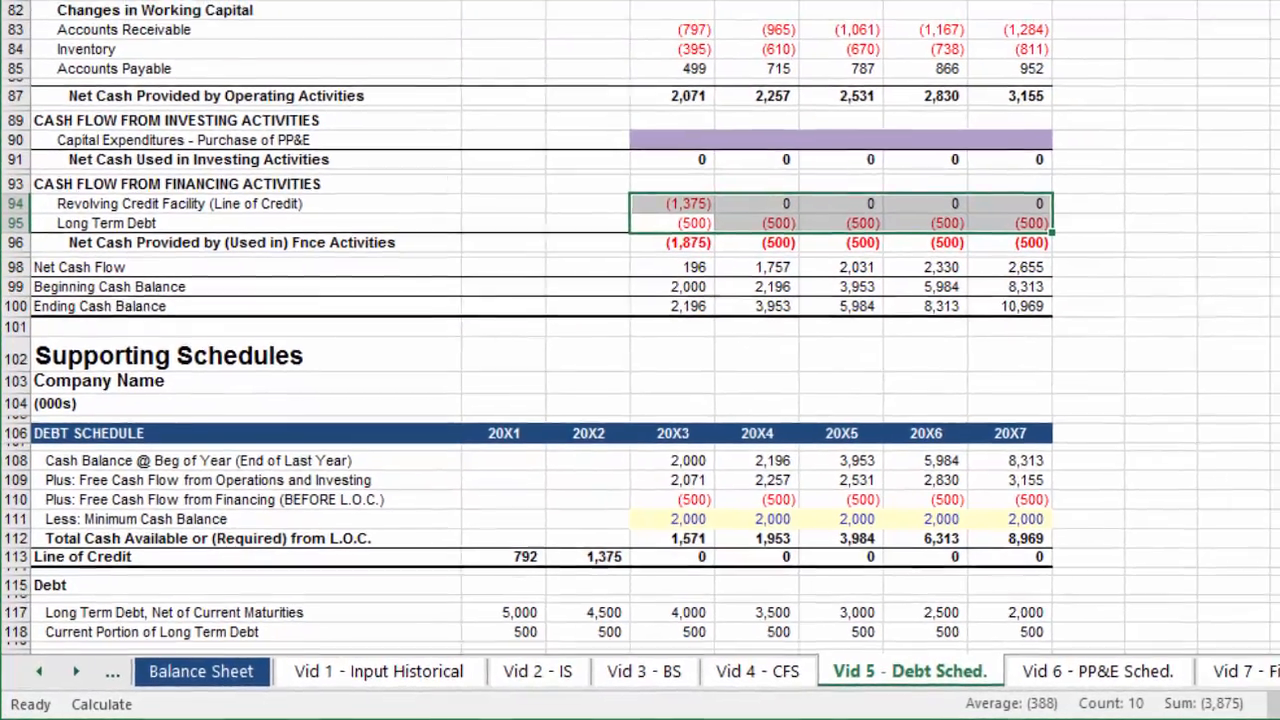
Switch to the Vid 6 - PP&E Sched. worksheet and go to its supporting schedules
key("ctrl+Home")
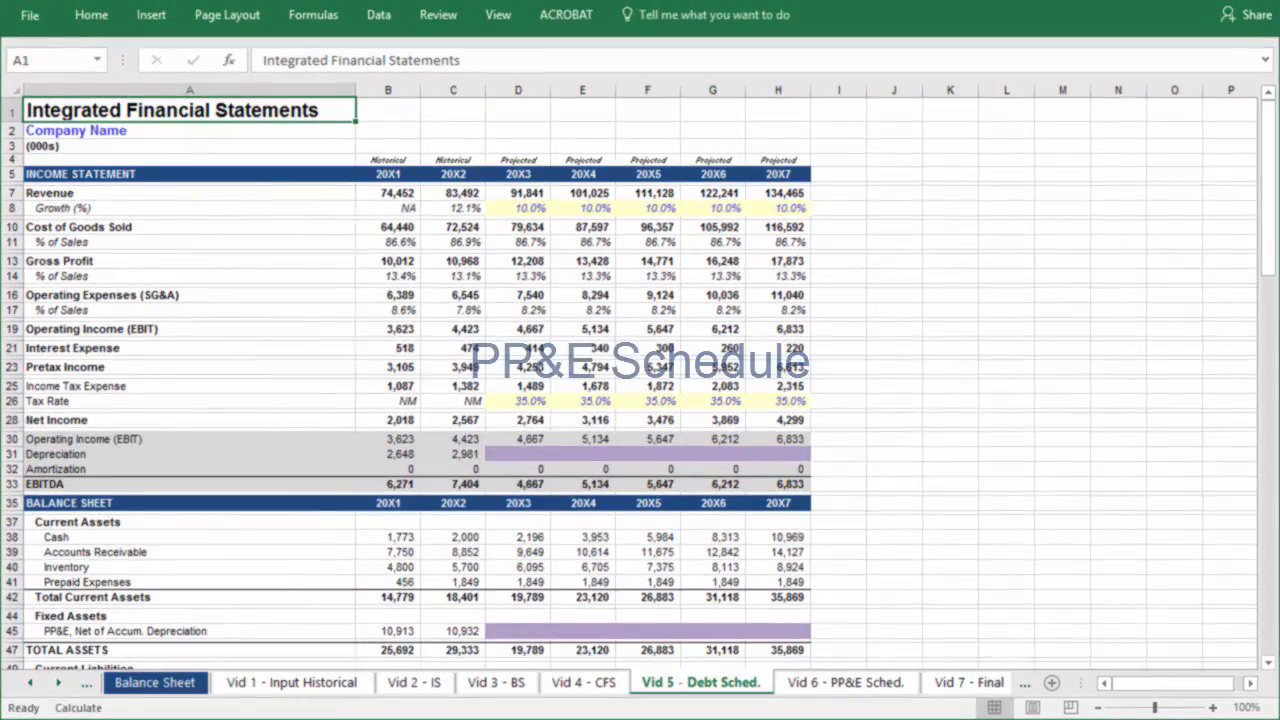
key("ctrl+Page_Down")
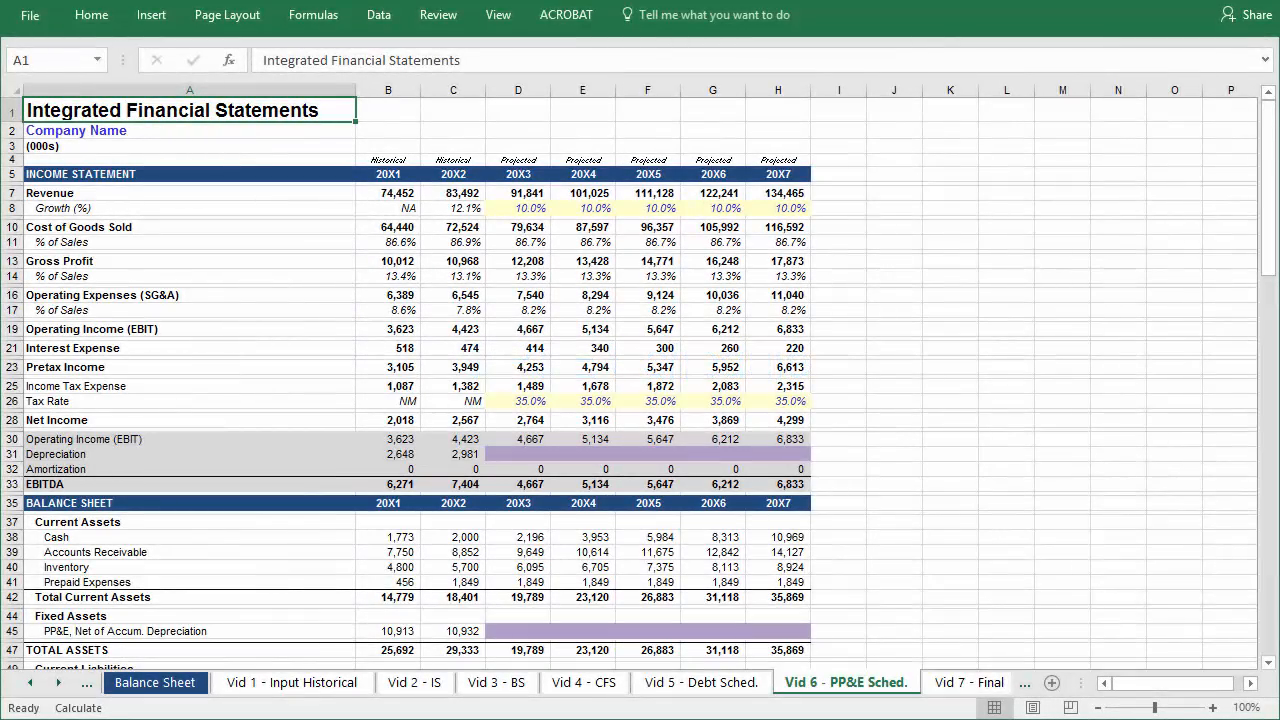
scroll(1229, 646, "down", 20)
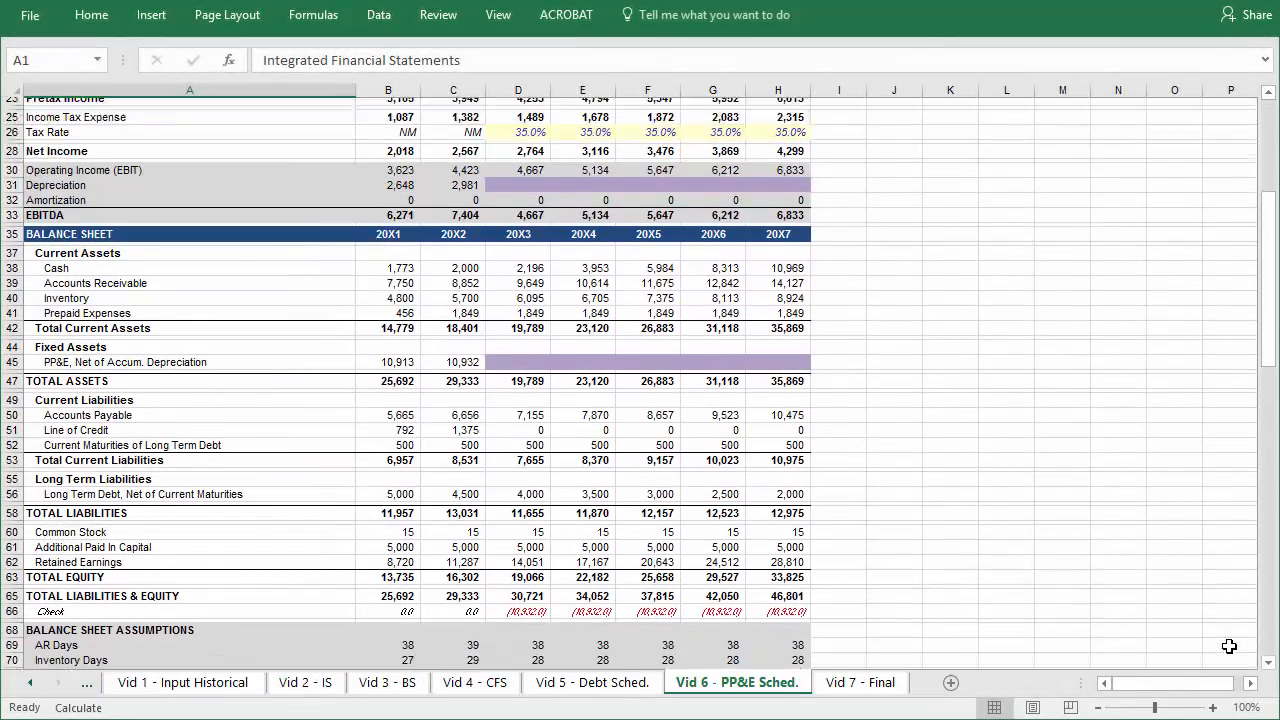
scroll(1229, 646, "down", 17)
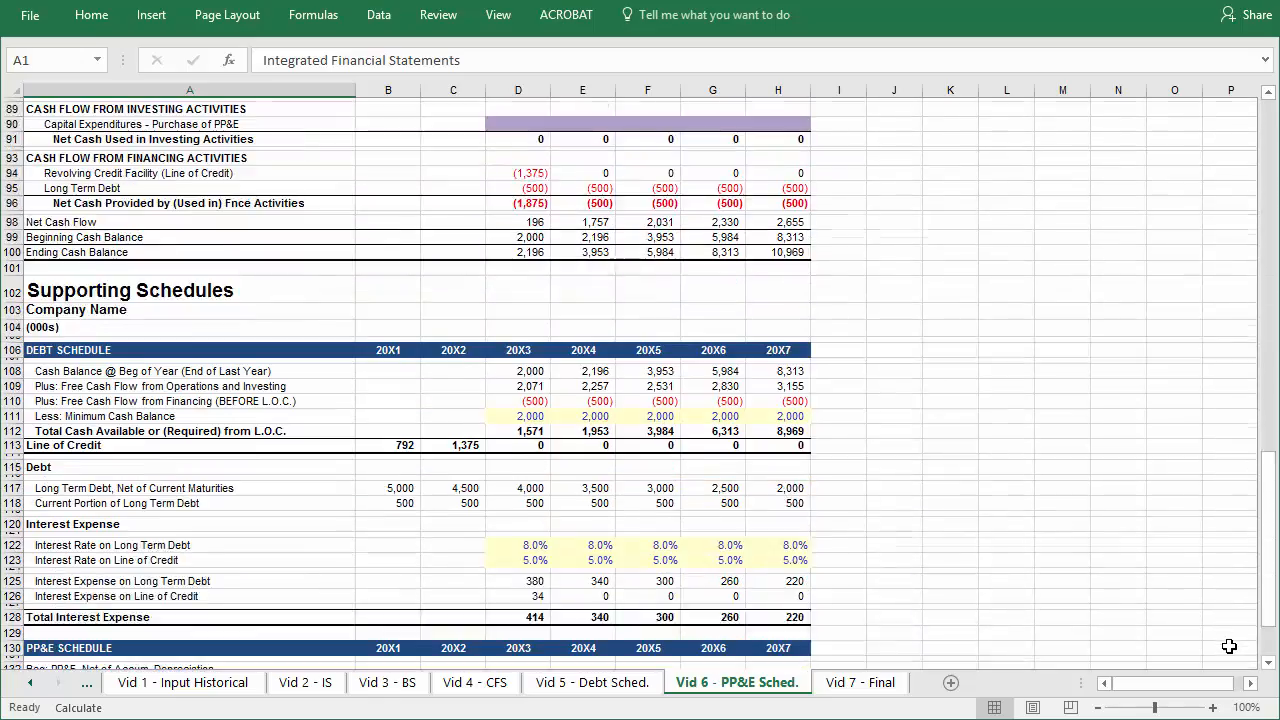
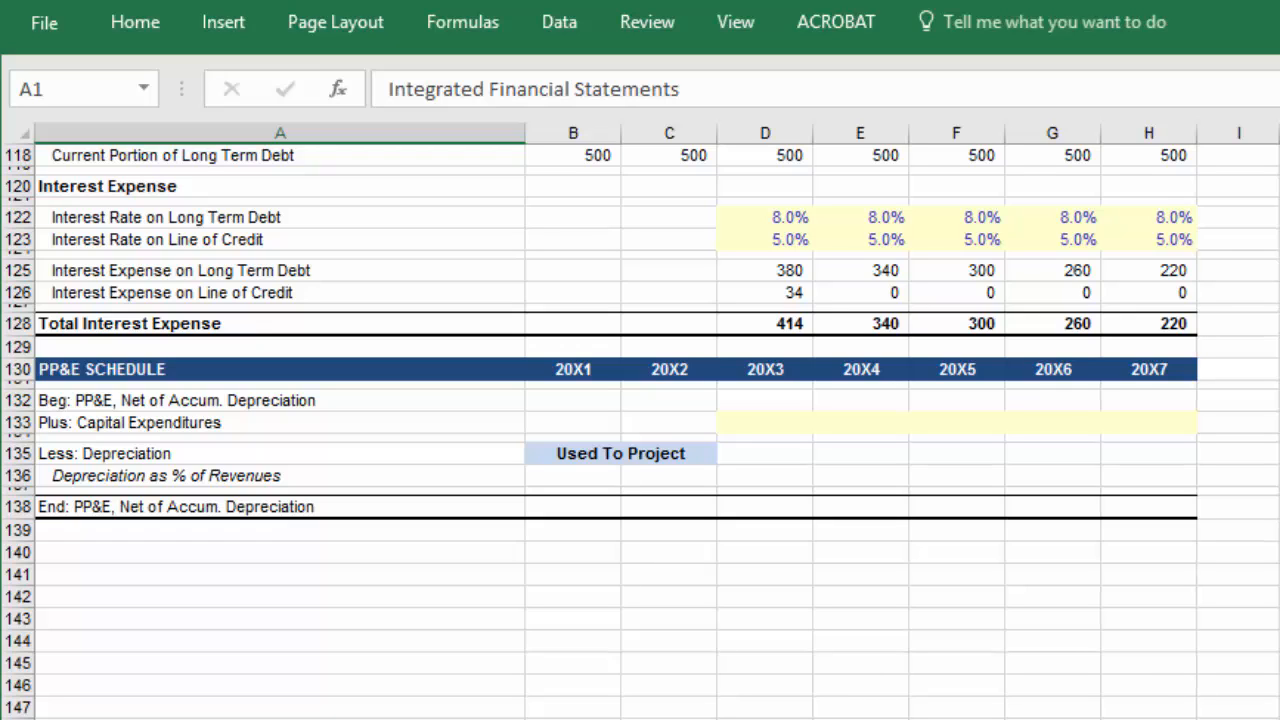
Link the 20X3 beginning PP&E, Net of Accum. Depreciation in D132 to the 20X2 balance sheet PP&E with =C45
left_click(765, 401)
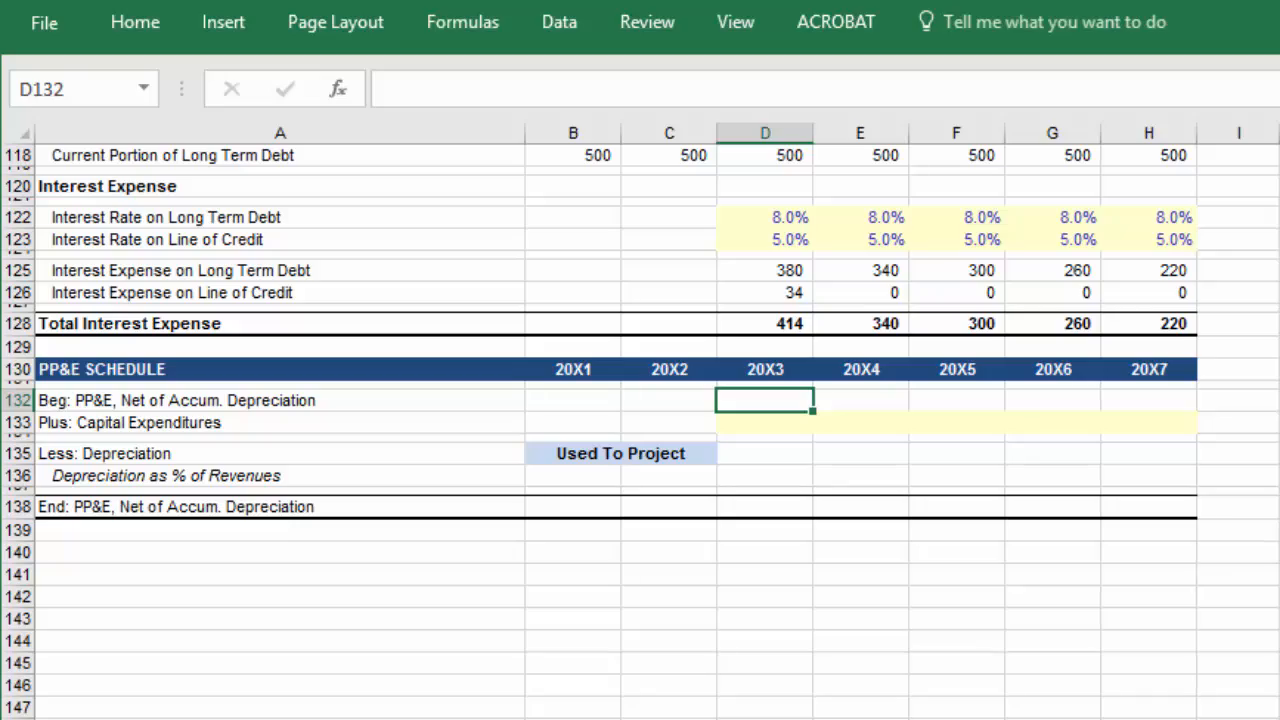
type("=")
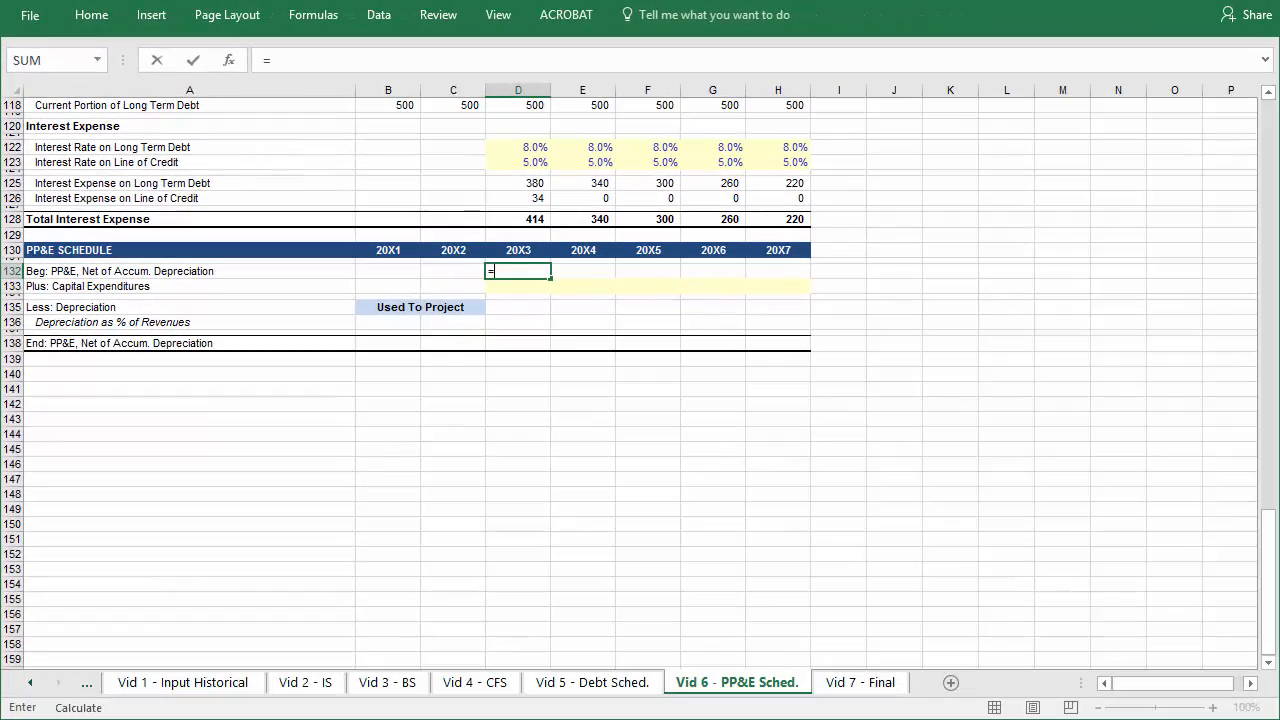
key("Up")
key("Up")
key("Up")
key("Up")
key("Up")
key("Up")
key("Up")
key("Up")
key("Up")
key("Up")
key("Up")
key("Up")
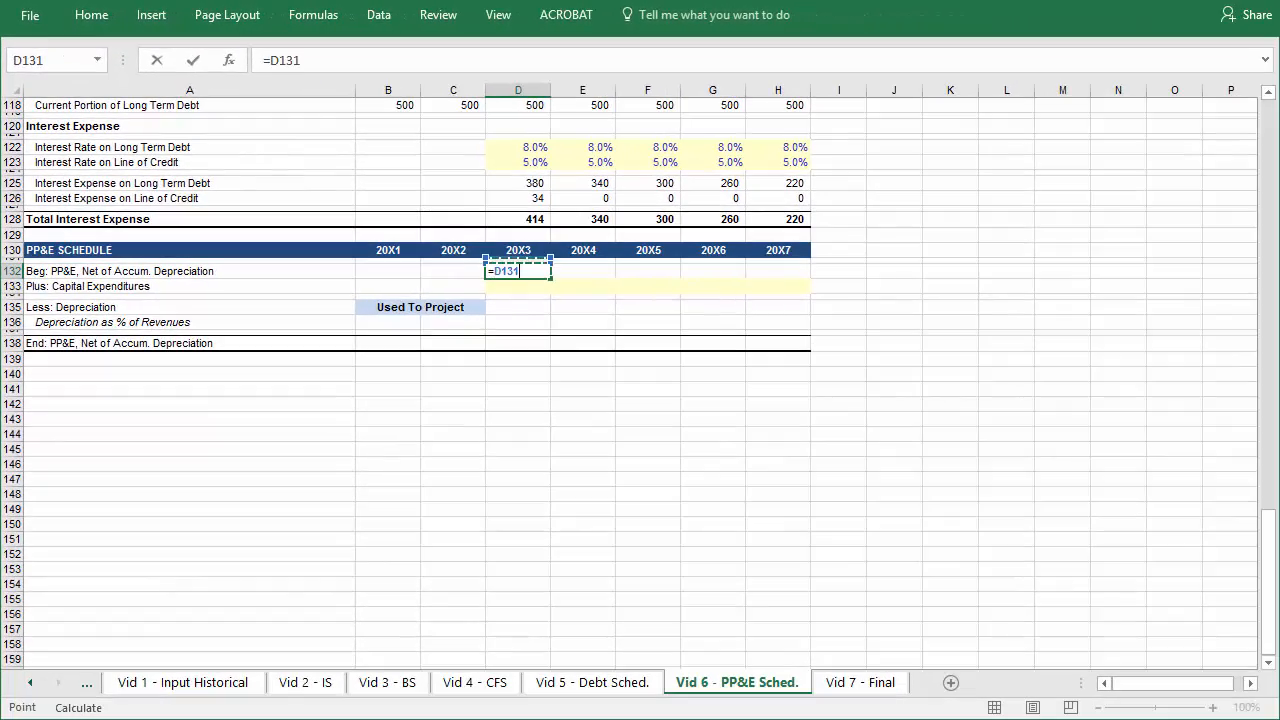
key("Up")
key("Up")
key("Up")
key("Up")
key("Up")
key("Up")
key("Up")
key("Up")
key("Up")
key("Up")
key("Up")
key("Up")
key("Up")
key("Up")
key("Up")
key("Up")
key("Up")
key("Up")
key("Up")
key("Up")
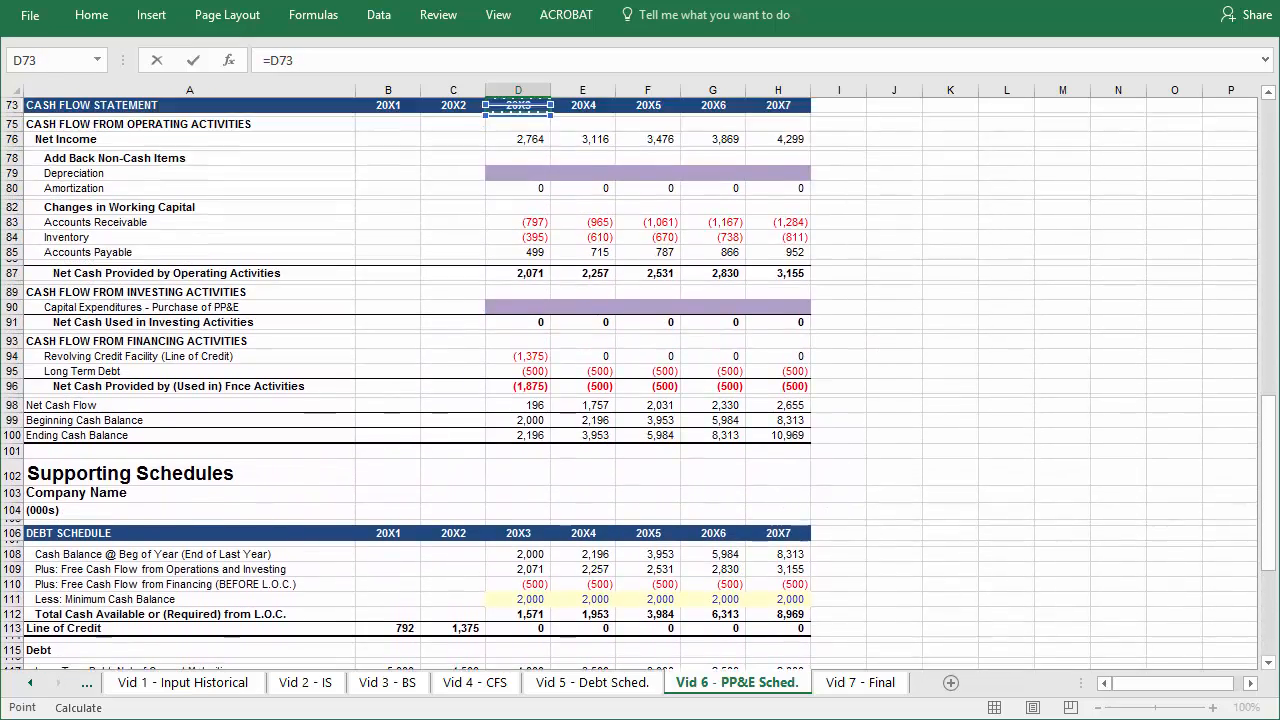
key("Up")
key("Up")
key("Up")
key("Up")
key("Up")
key("Up")
key("Up")
key("Up")
key("Up")
key("Up")
key("Up")
key("Up")
key("Up")
key("Left")
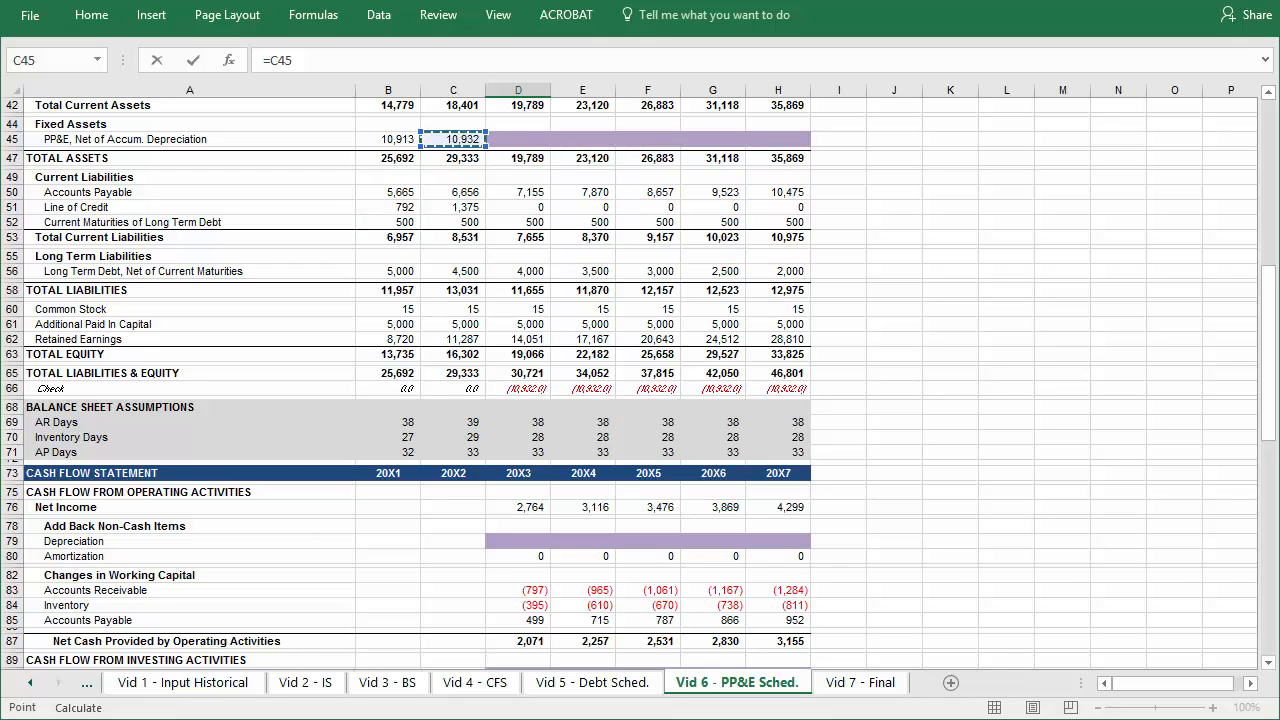
key("Return")
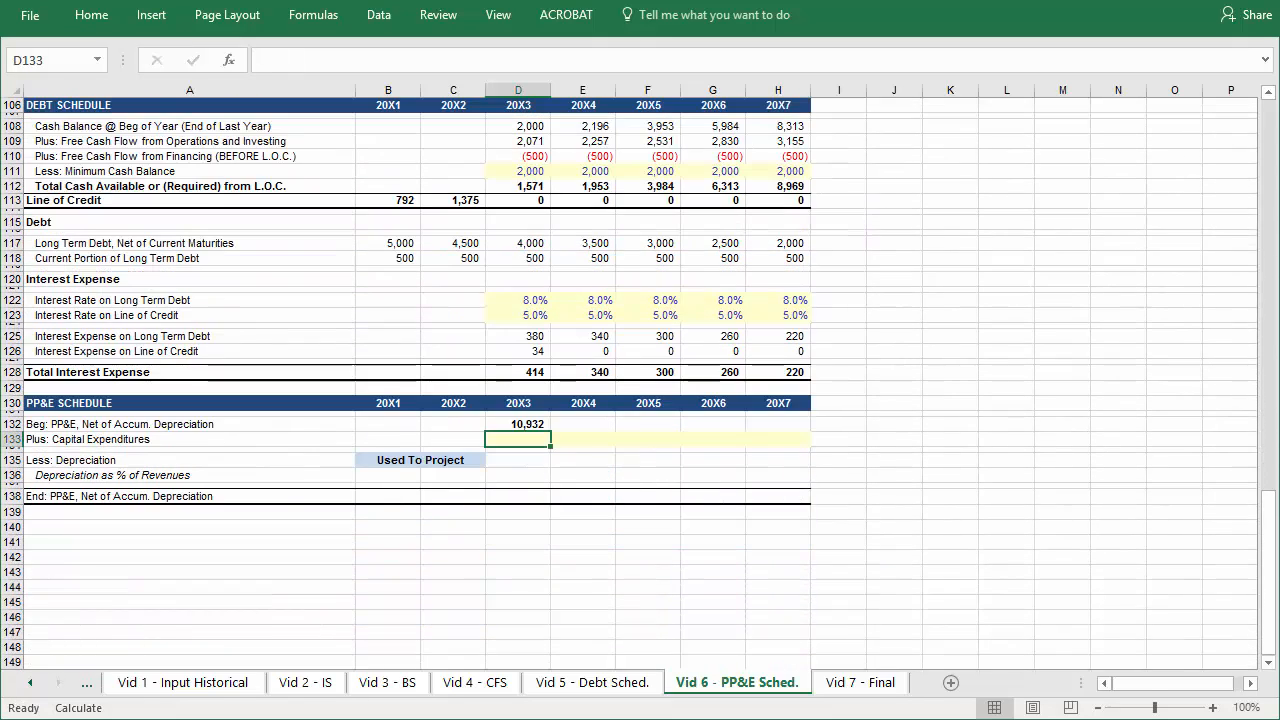
Calculate the 20X1 Depreciation as % of Revenues in B136 by dividing income statement depreciation by revenue with =B31/B7
key("Down")
key("Down")
key("Down")
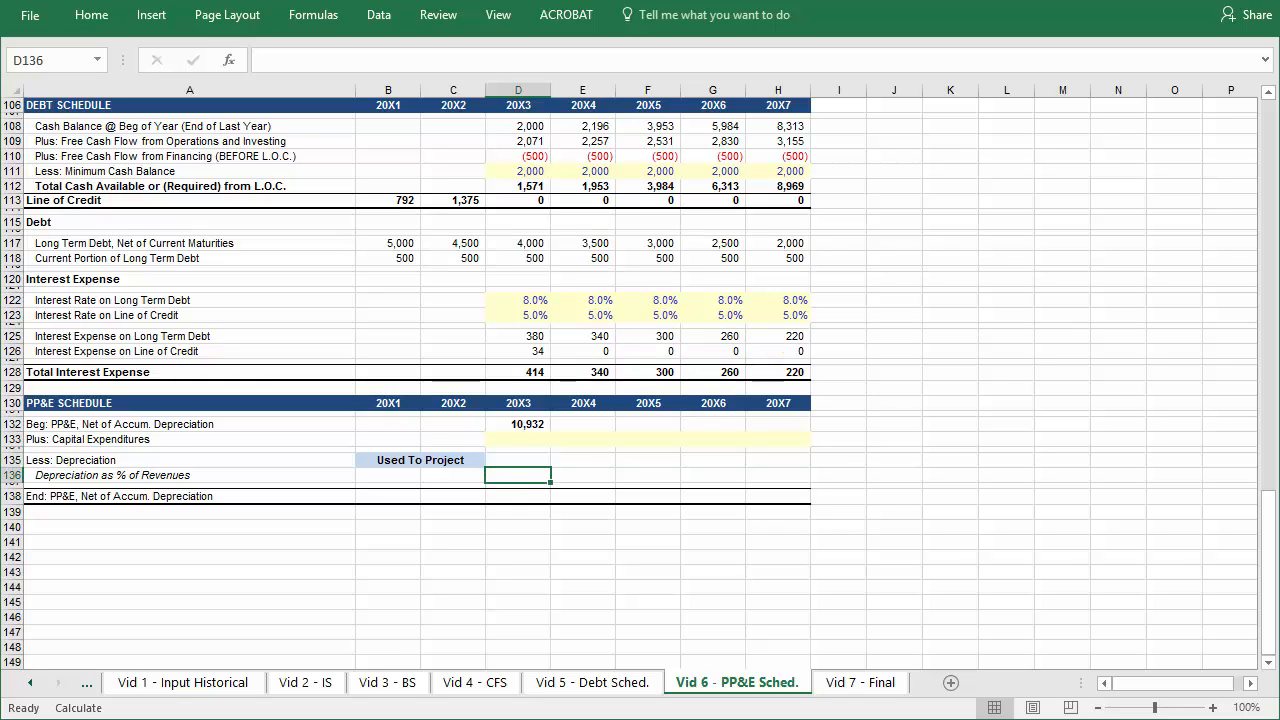
key("Left")
key("Left")
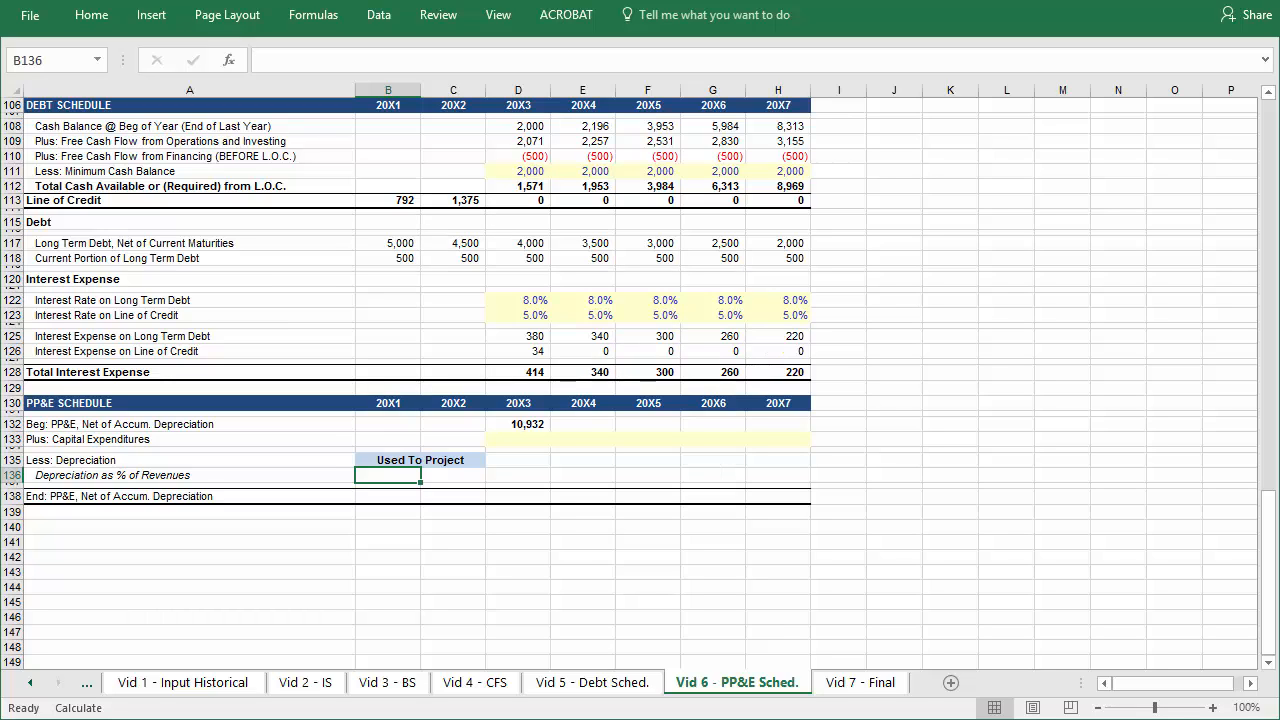
type("=")
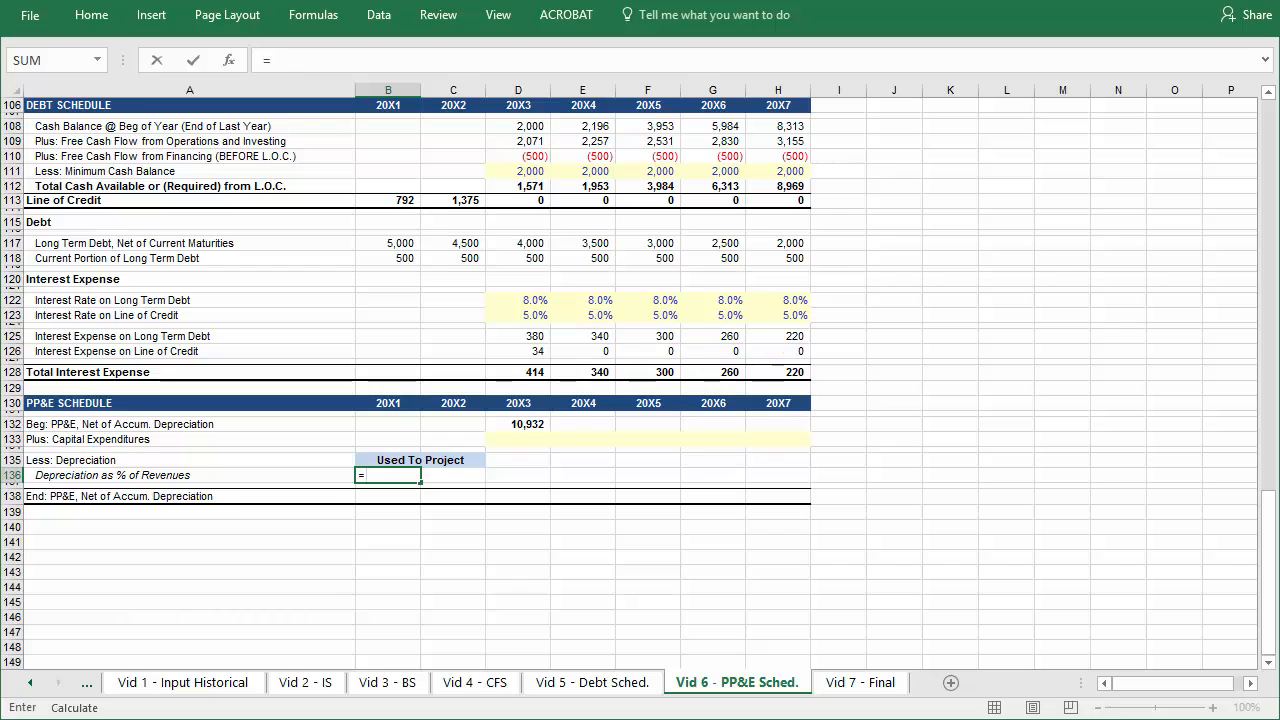
key("Up")
key("Up")
key("Up")
key("Up")
key("Up")
key("Up")
key("Up")
key("Up")
key("Up")
key("Up")
key("Up")
key("Up")
key("Up")
key("Up")
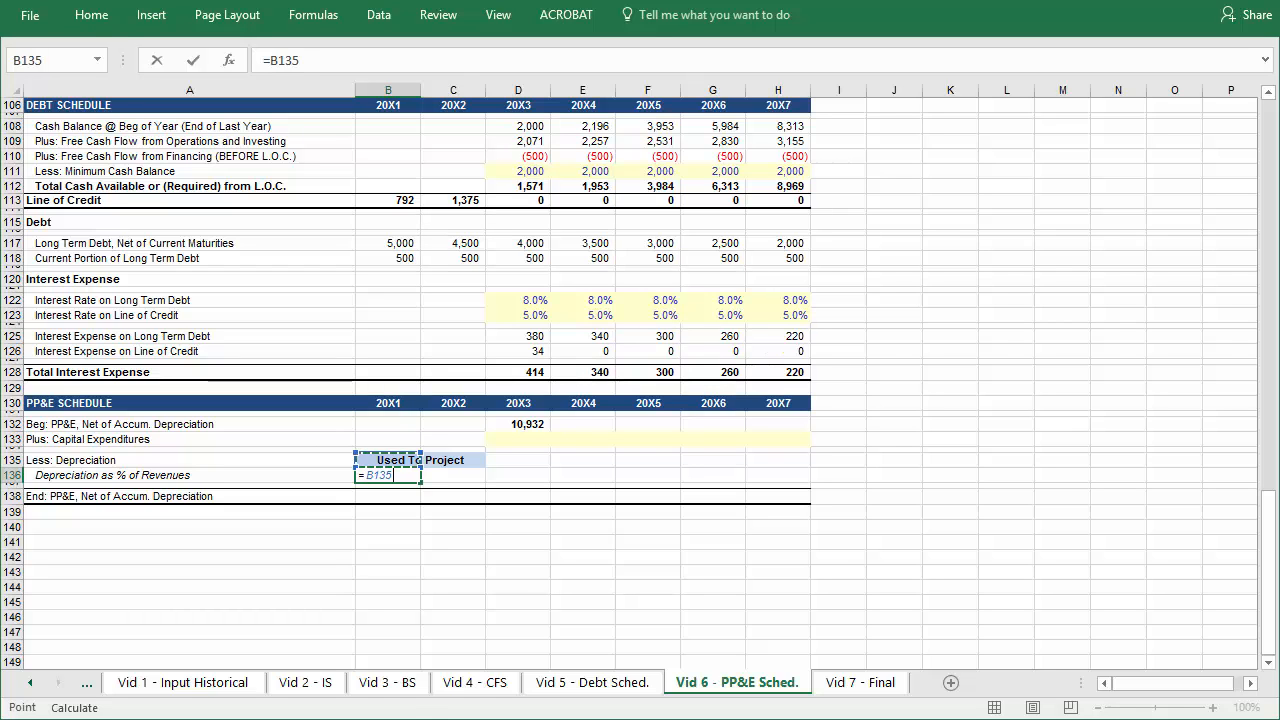
key("Up")
key("Up")
key("Up")
key("Up")
key("Up")
key("Up")
key("Up")
key("Up")
key("Up")
key("Up")
key("Up")
key("Up")
key("Up")
key("Up")
key("Up")
key("Up")
key("Up")
key("Up")
key("Up")
key("Up")
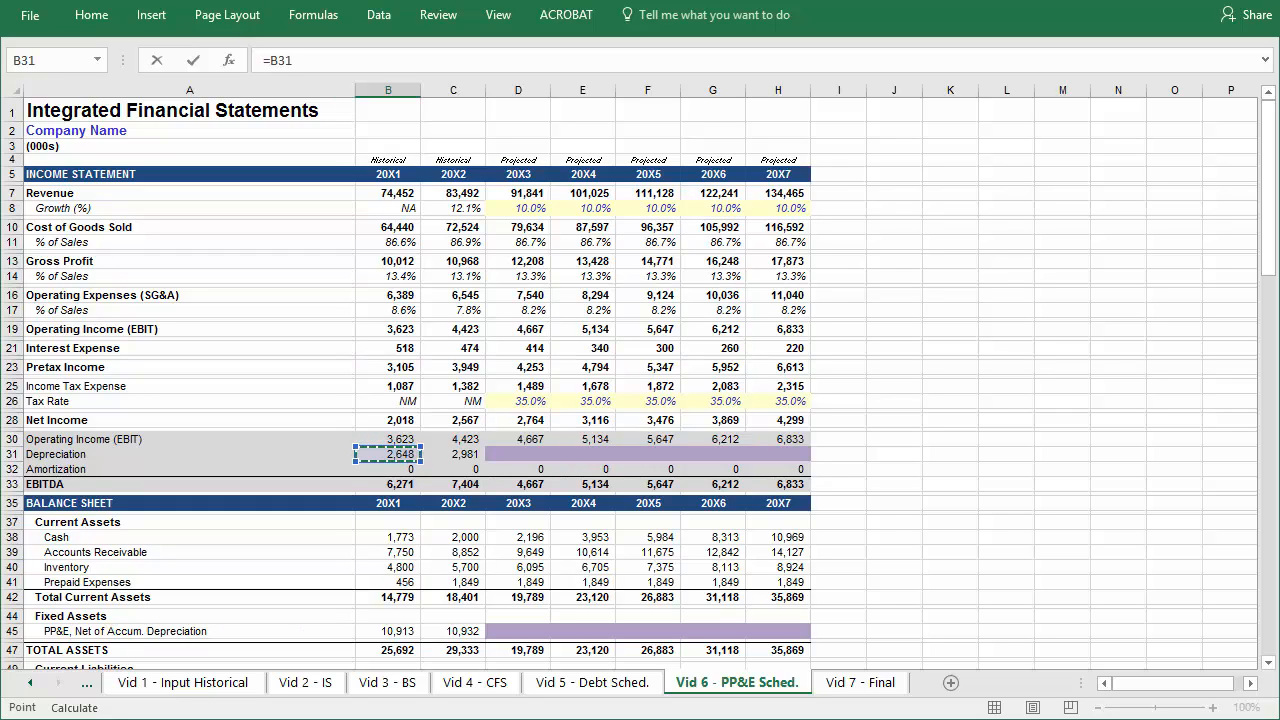
type("/")
key("Up")
key("Up")
key("Up")
key("Up")
key("Up")
key("Up")
key("Up")
key("Up")
key("Up")
key("Up")
key("Up")
key("Up")
key("Up")
key("Up")
key("Up")
key("Up")
key("Up")
key("Up")
key("Up")
key("Up")
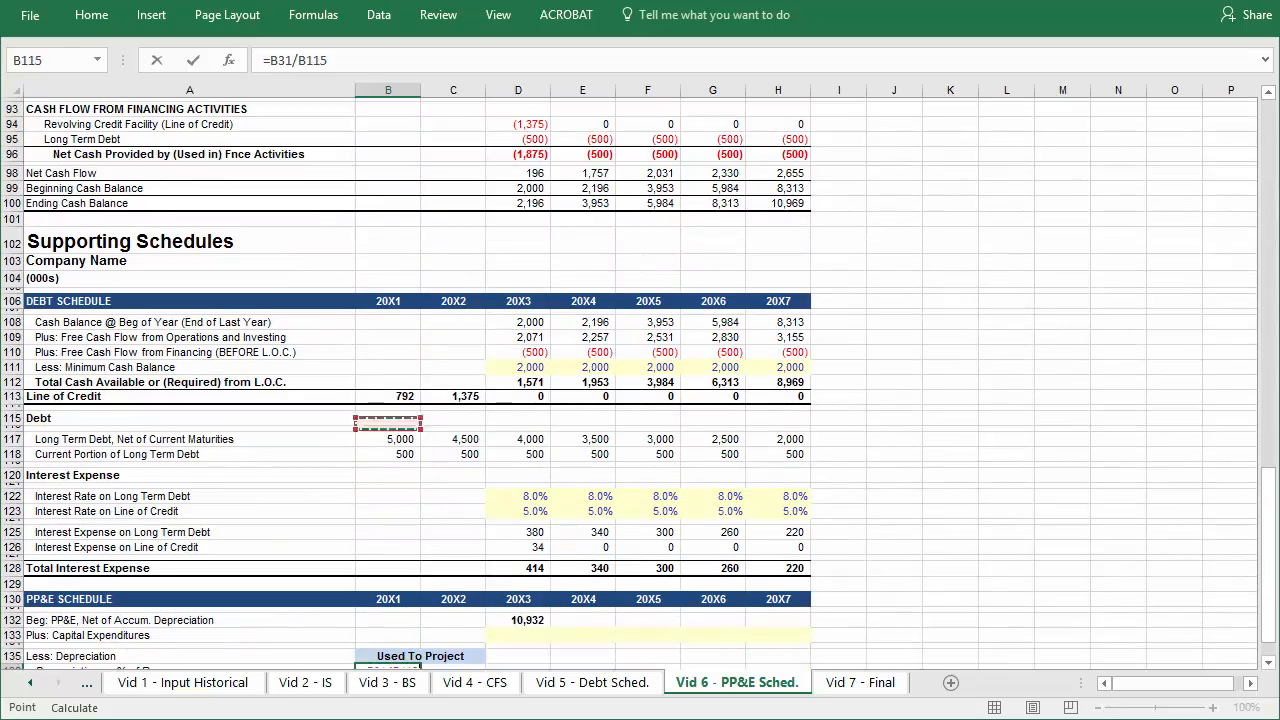
key("Up")
key("Up")
key("Up")
key("Up")
key("Up")
key("Up")
key("Up")
key("Up")
key("Up")
key("Up")
key("Up")
key("Up")
key("Up")
key("Up")
key("Up")
key("Up")
key("Up")
key("Up")
key("Up")
key("Up")
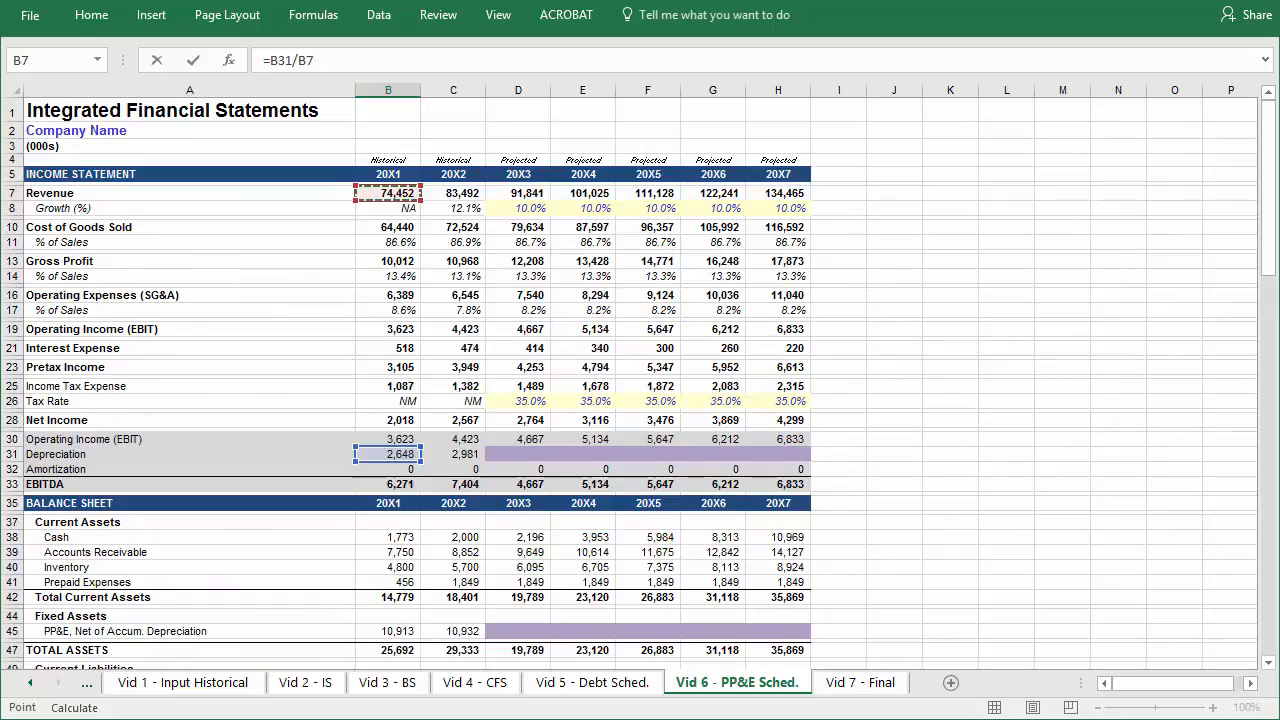
key("Return")
Fill the 20X1 Depreciation as % of Revenues formula across to 20X2 in C136
key("Up")
key("shift+Right")
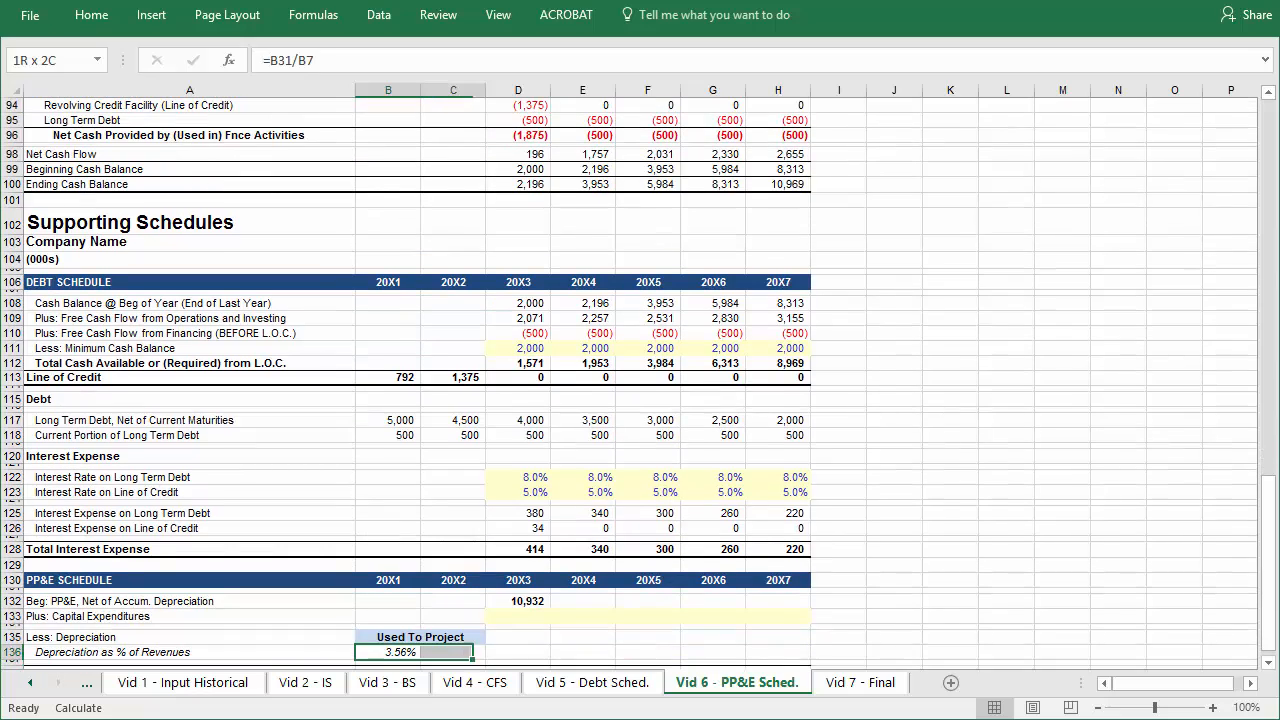
key("ctrl+r")
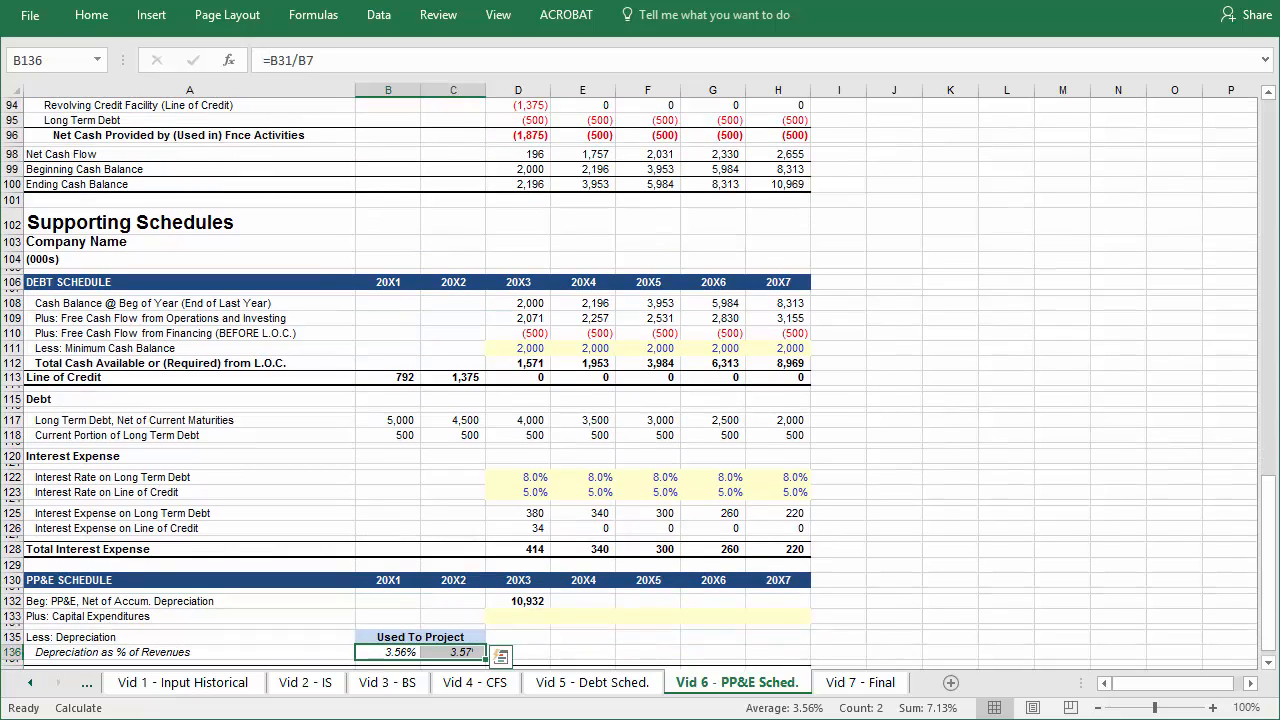
scroll(640, 380, "down", 5)
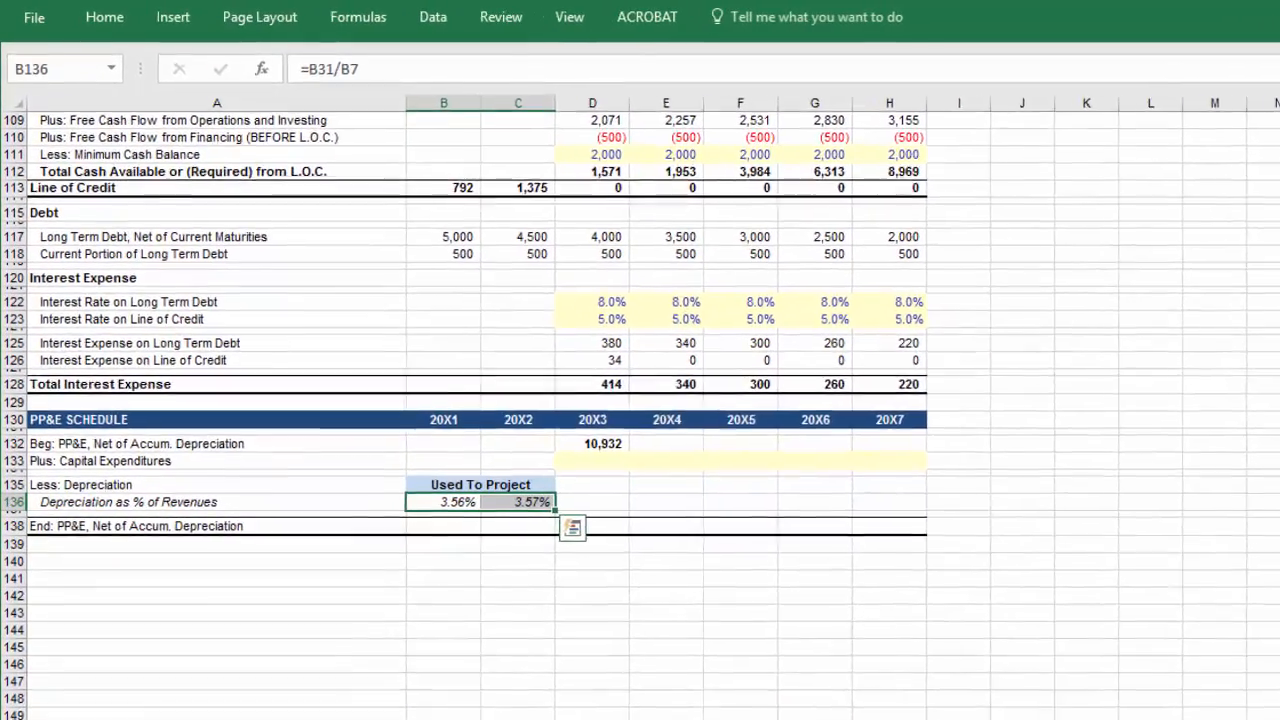
Project the 20X3 Depreciation as % of Revenues in D136 as the historical average with =AVERAGE($B$136:$C$136)
key("Right")
key("Right")
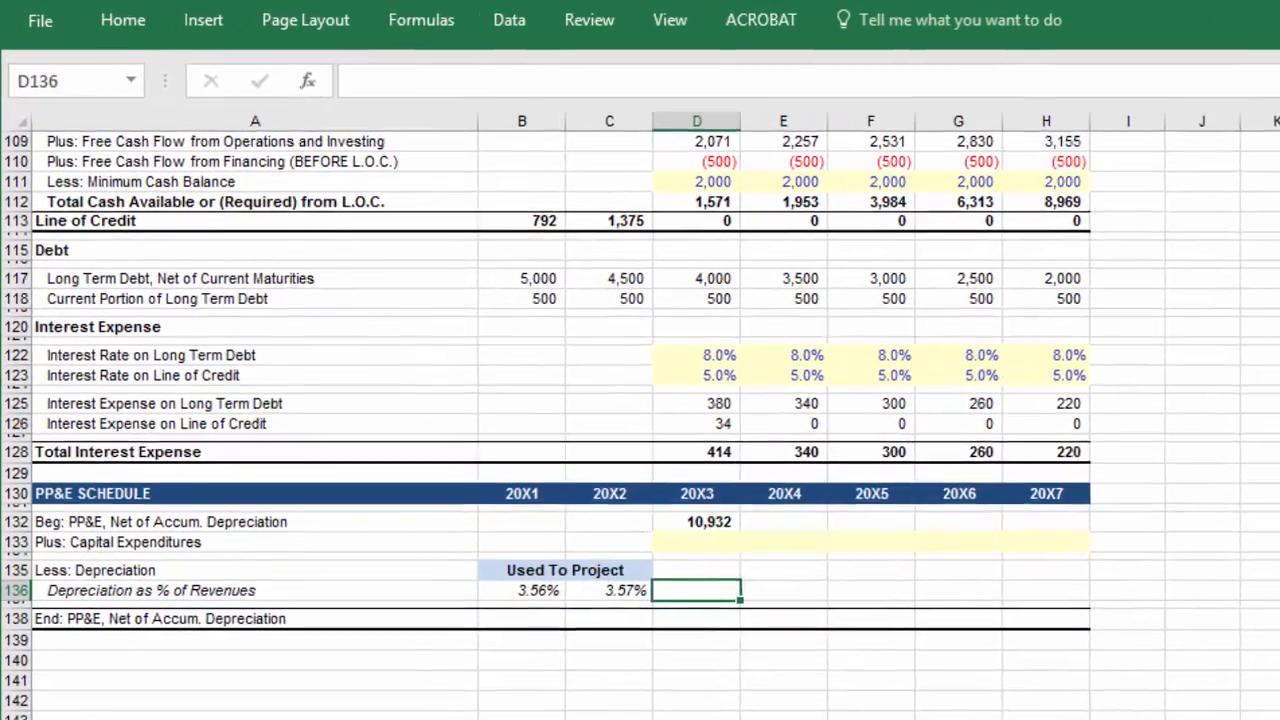
type("=avera")
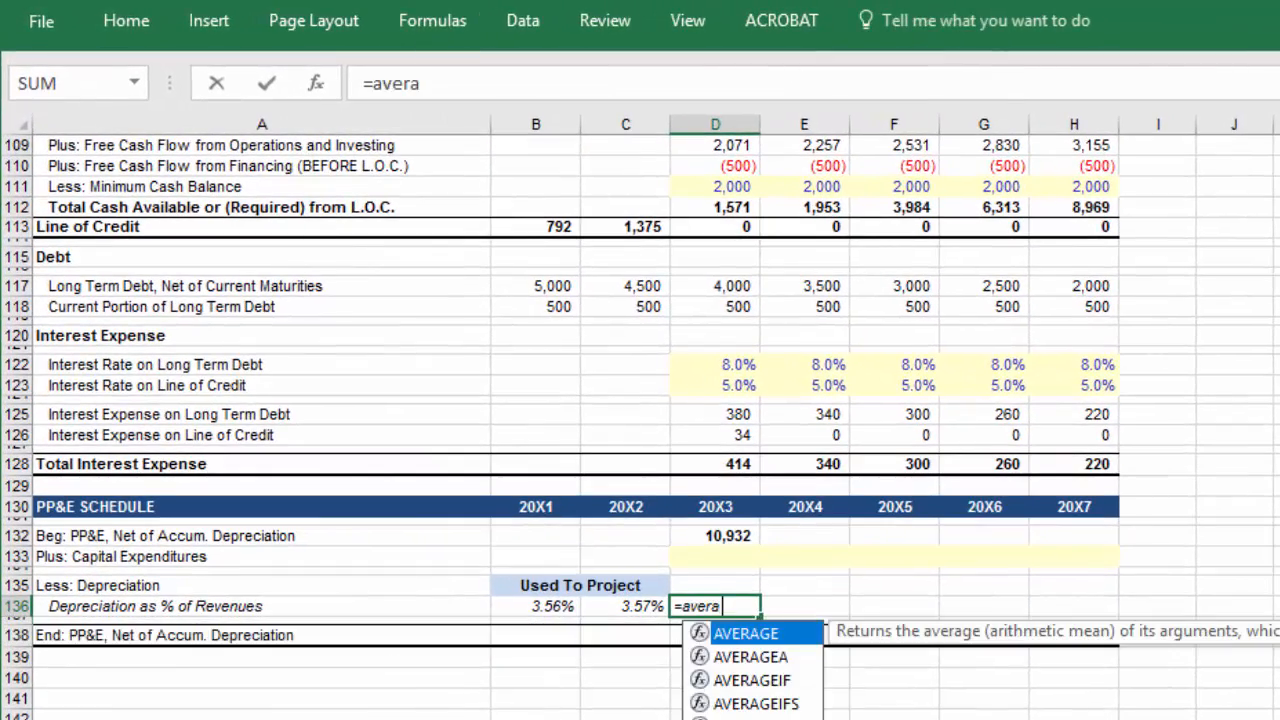
type("ge(")
key("Left")
key("Left")
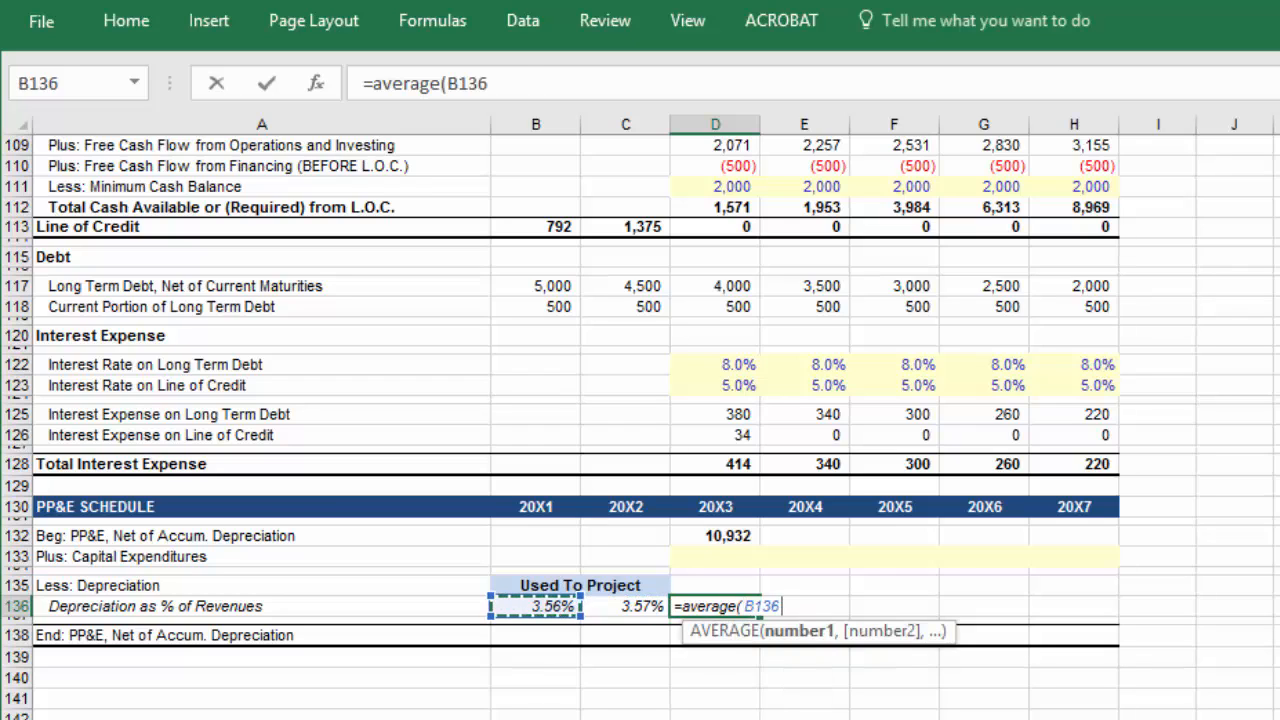
key("shift+Right")
key("F4")
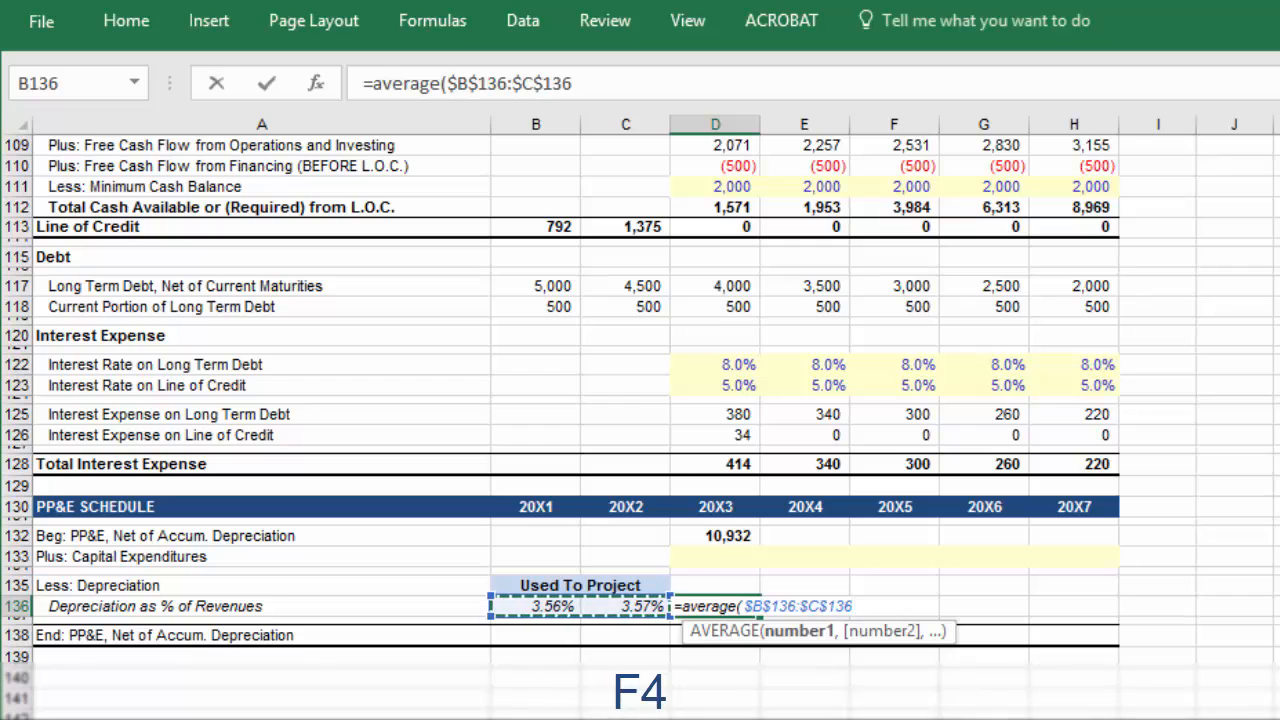
type(")")
key("ctrl+Return")
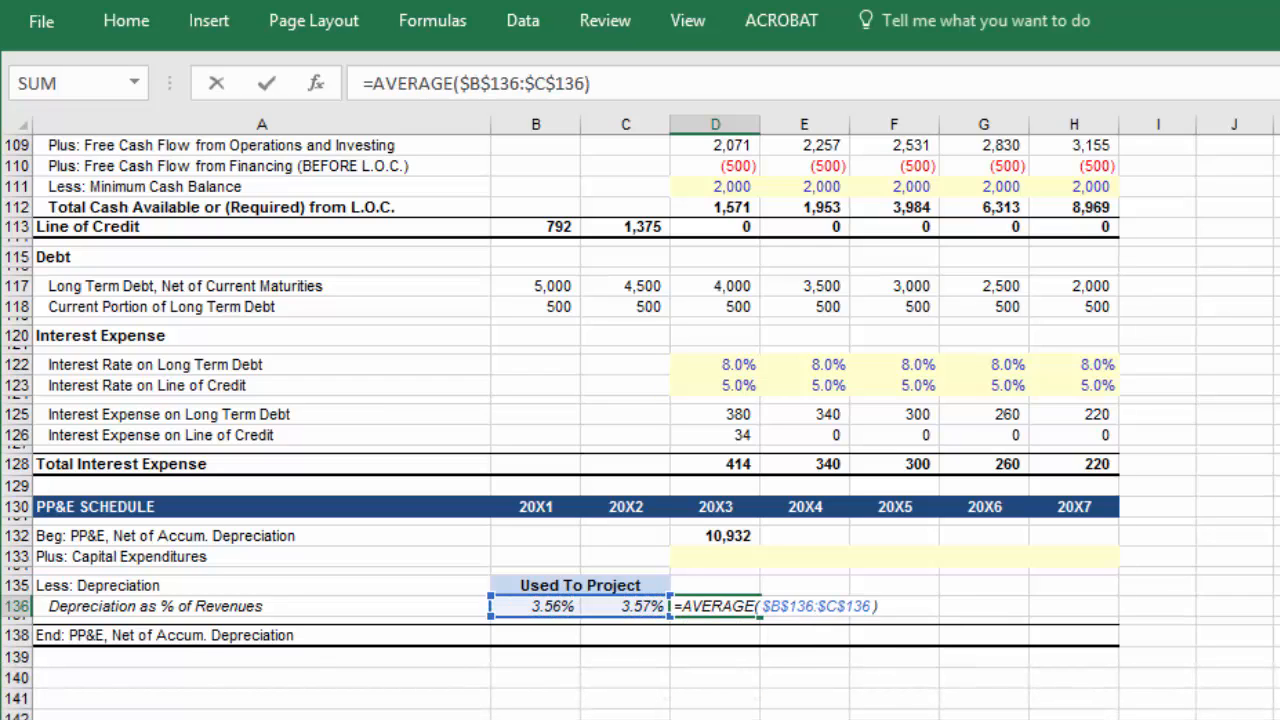
Fill the projected Depreciation as % of Revenues formula in D136 across through 20X7 (column H)
key("shift+Right")
key("shift+Right")
key("shift+Right")
key("shift+Right")
key("ctrl+r")
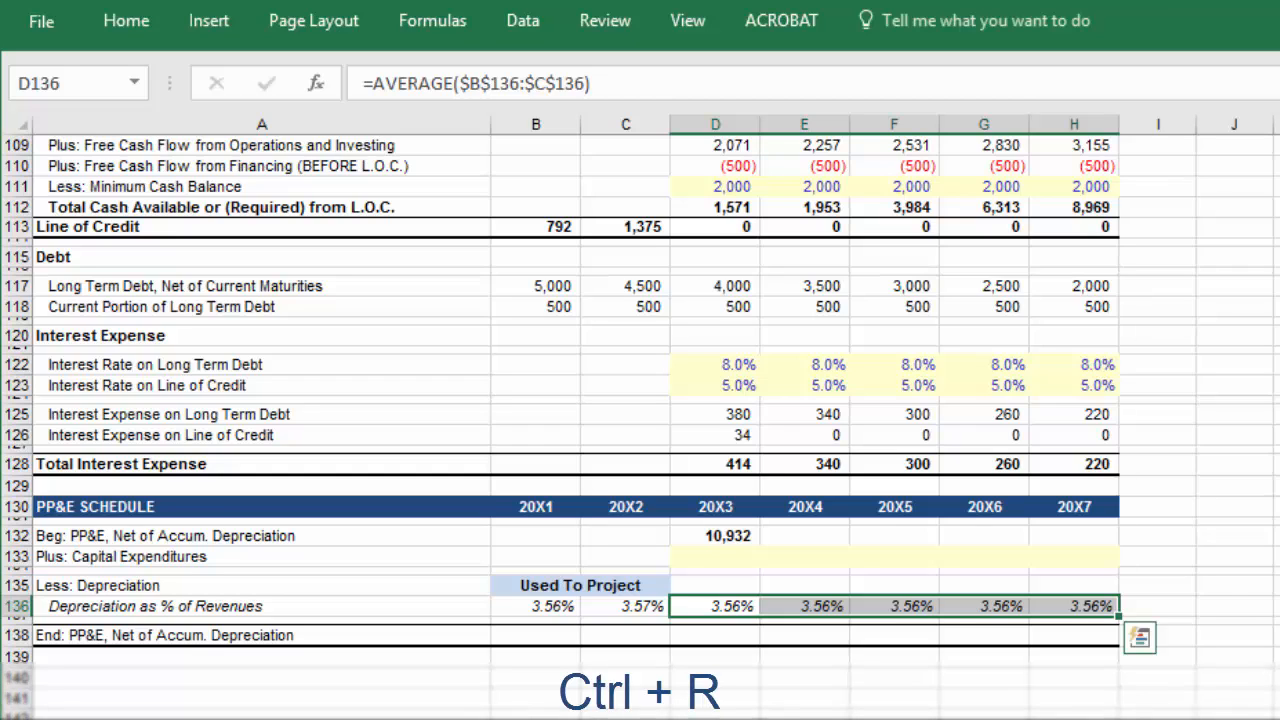
Calculate 20X3 depreciation in D135 as revenue times the depreciation percentage with =D7*D136, and fill it across through 20X7
key("Up")
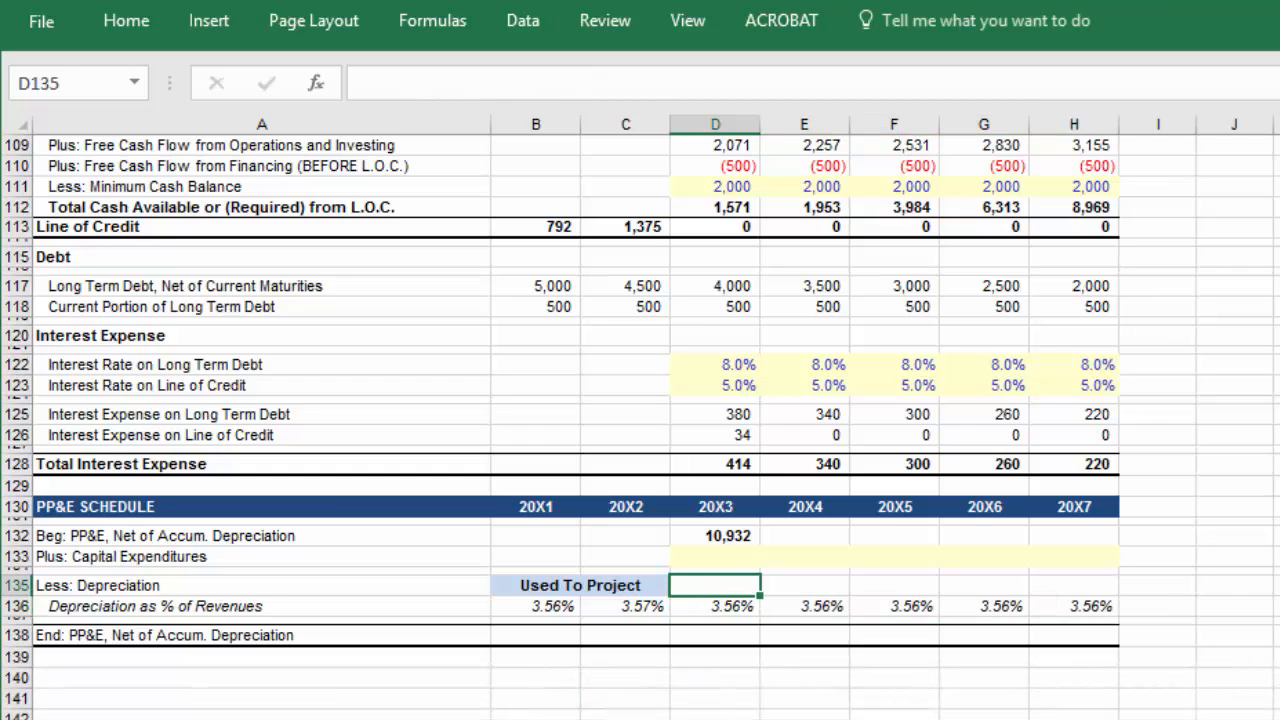
type("=")
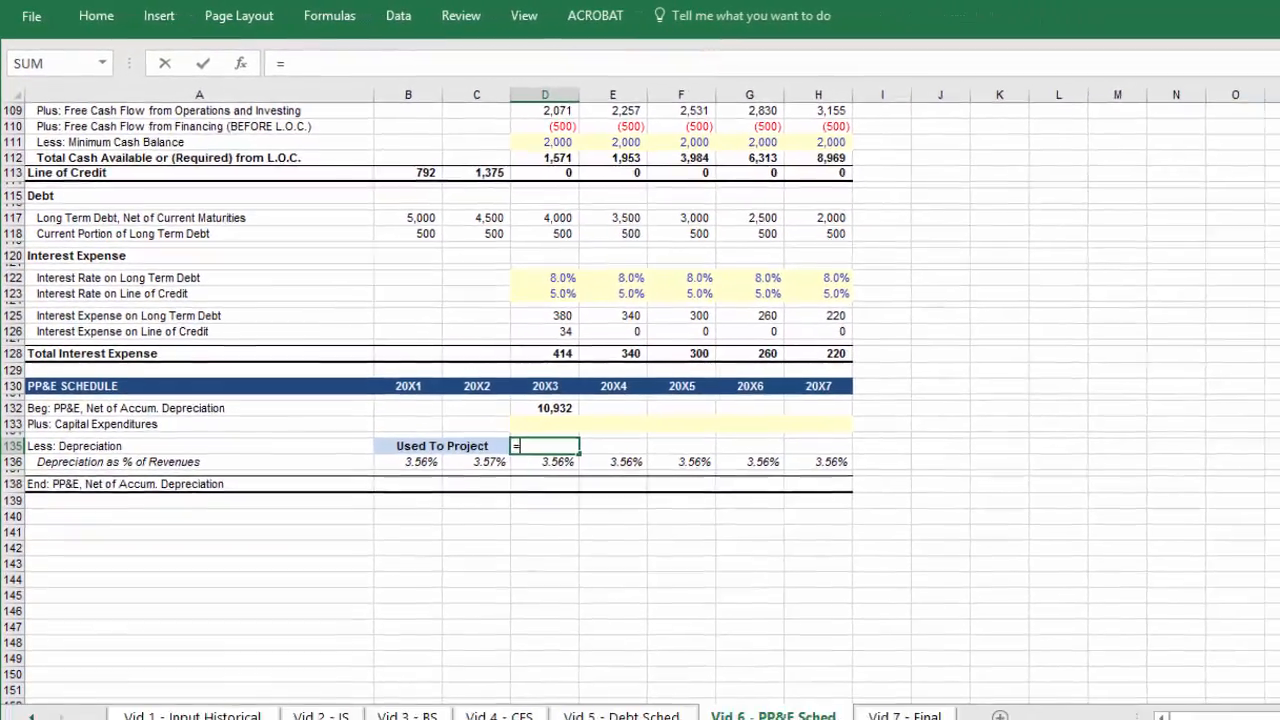
key("Up")
key("Up")
key("Up")
key("Up")
key("Up")
key("Up")
key("Up")
key("Up")
key("Up")
key("Up")
key("Up")
key("Up")
key("Up")
key("Up")
key("Up")
key("Up")
key("Up")
key("Up")
key("Up")
key("Up")
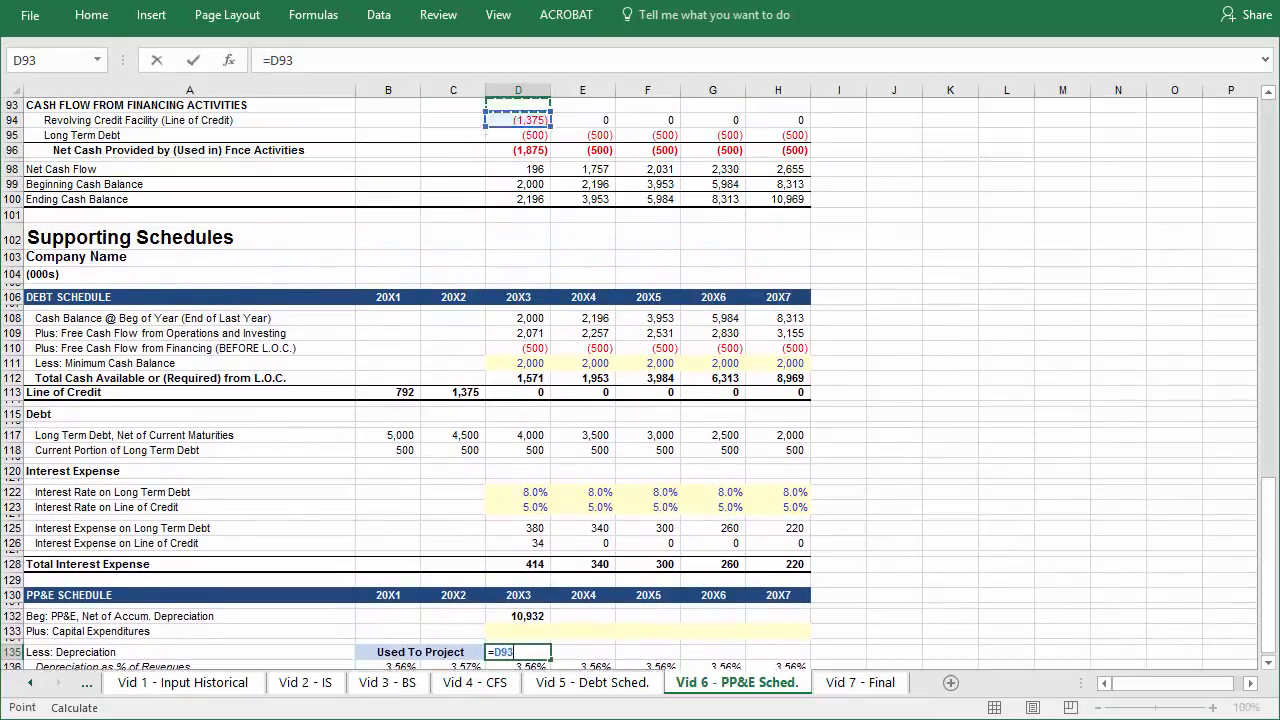
key("Up")
key("Up")
key("Up")
key("Up")
key("Up")
key("Up")
key("Up")
key("Up")
key("Up")
key("Up")
key("Up")
key("Up")
key("Up")
key("Up")
key("Up")
key("Up")
key("Up")
key("Up")
key("Up")
key("Up")
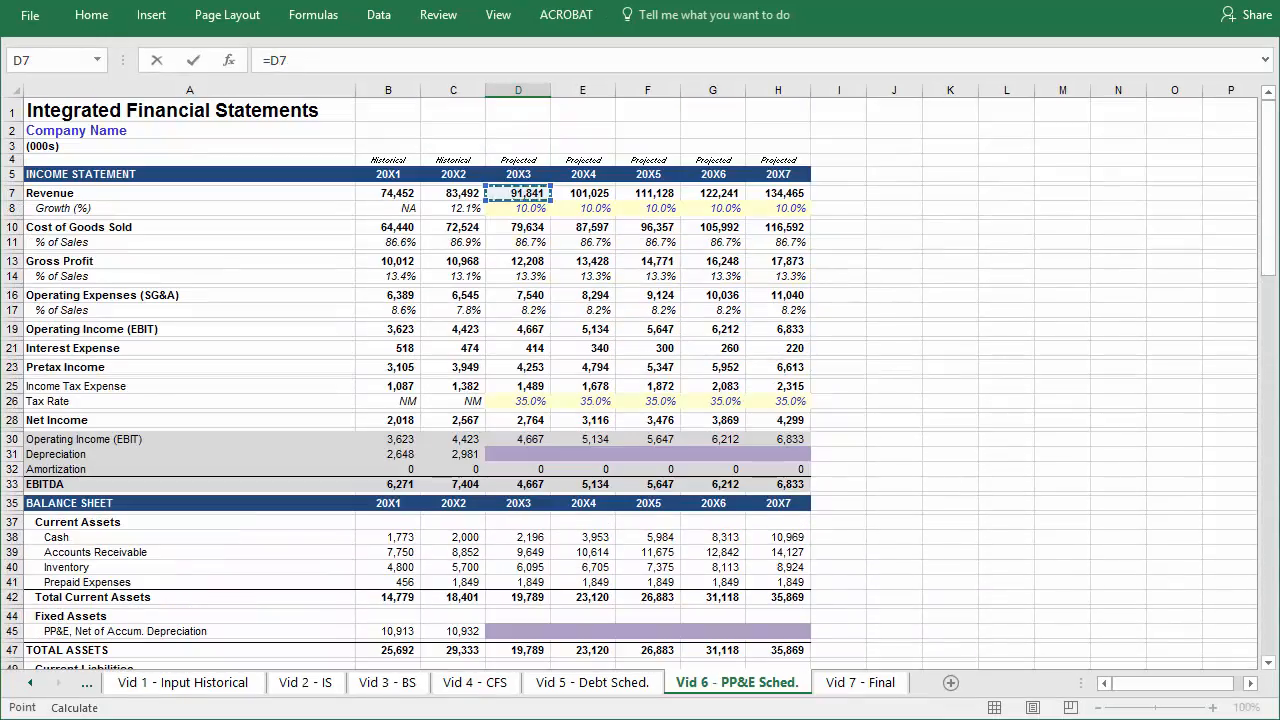
type("*")
key("Down")
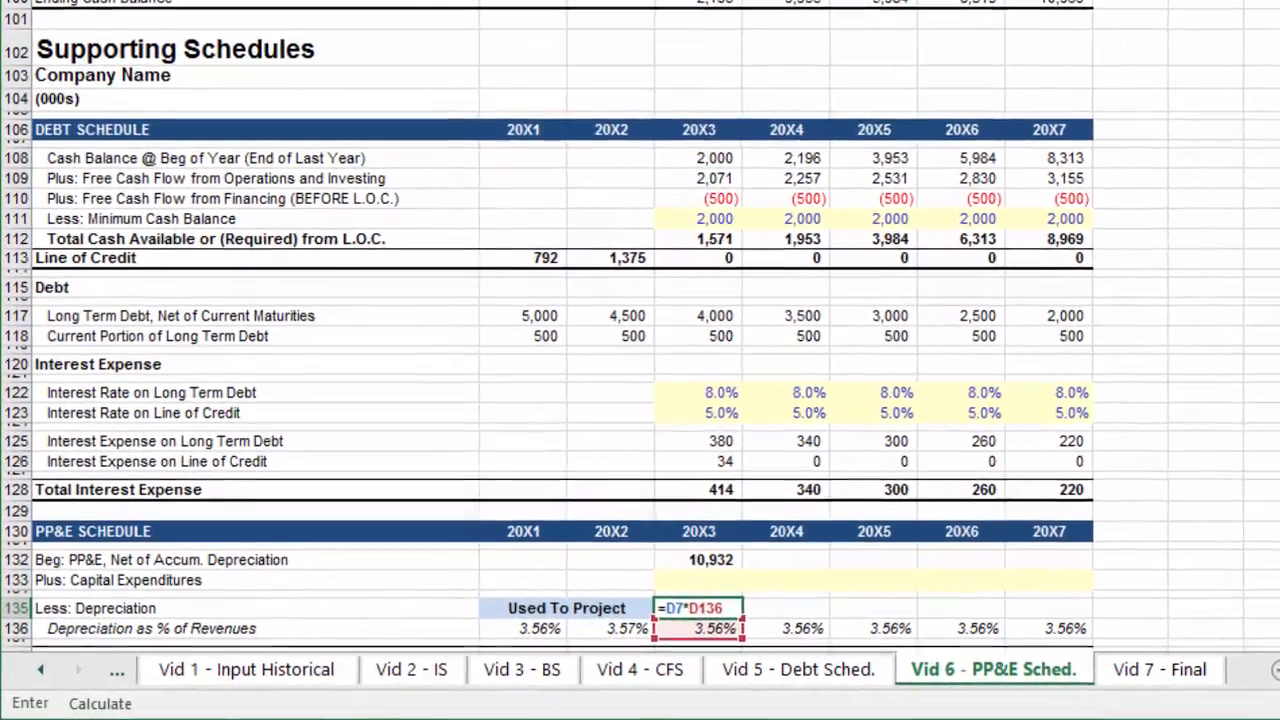
key("Return")
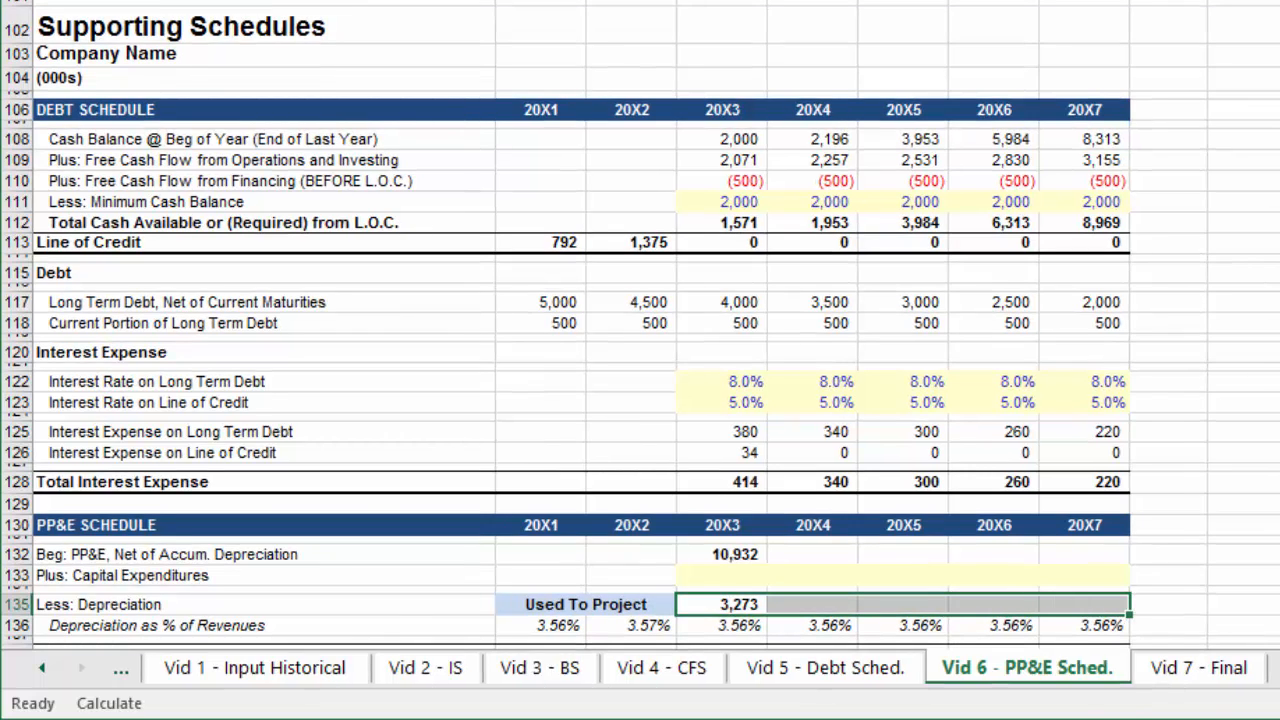
key("ctrl+r")
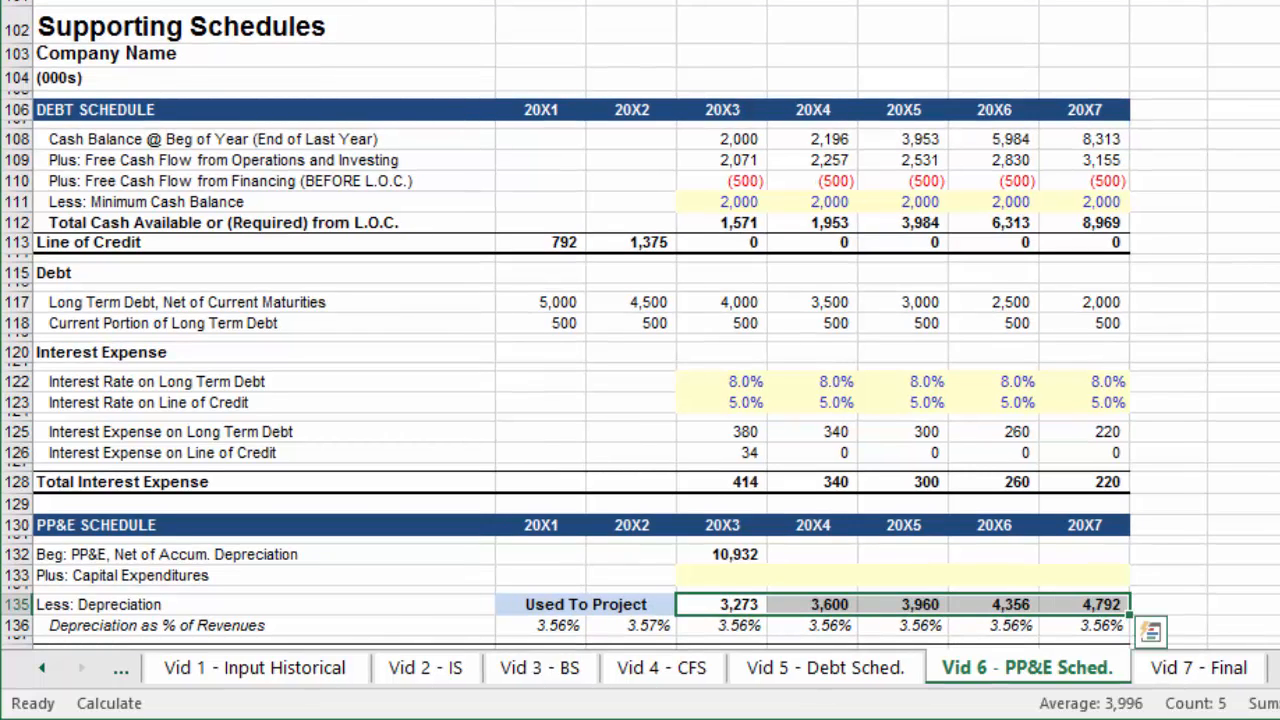
Enter 3500 as the 20X3 Capital Expenditures in D133 and grow the 20X4 amount in E133 with =D133+500
key("Up")
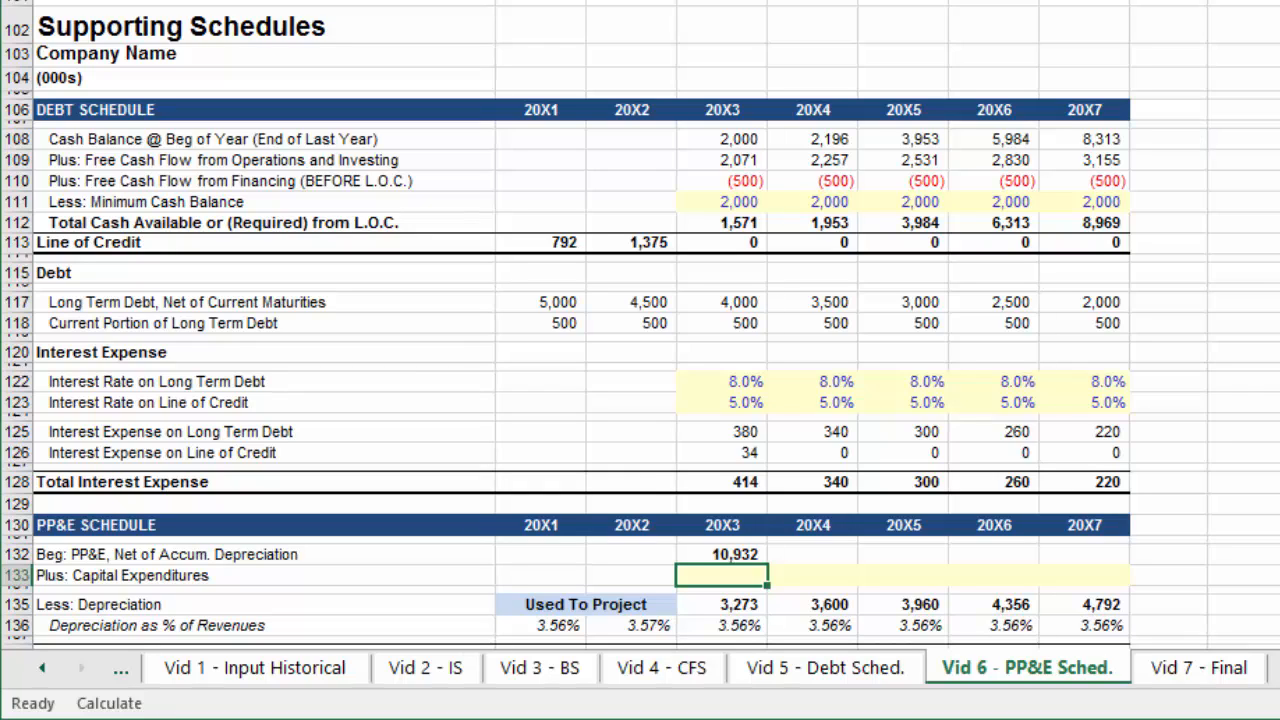
type("3500")
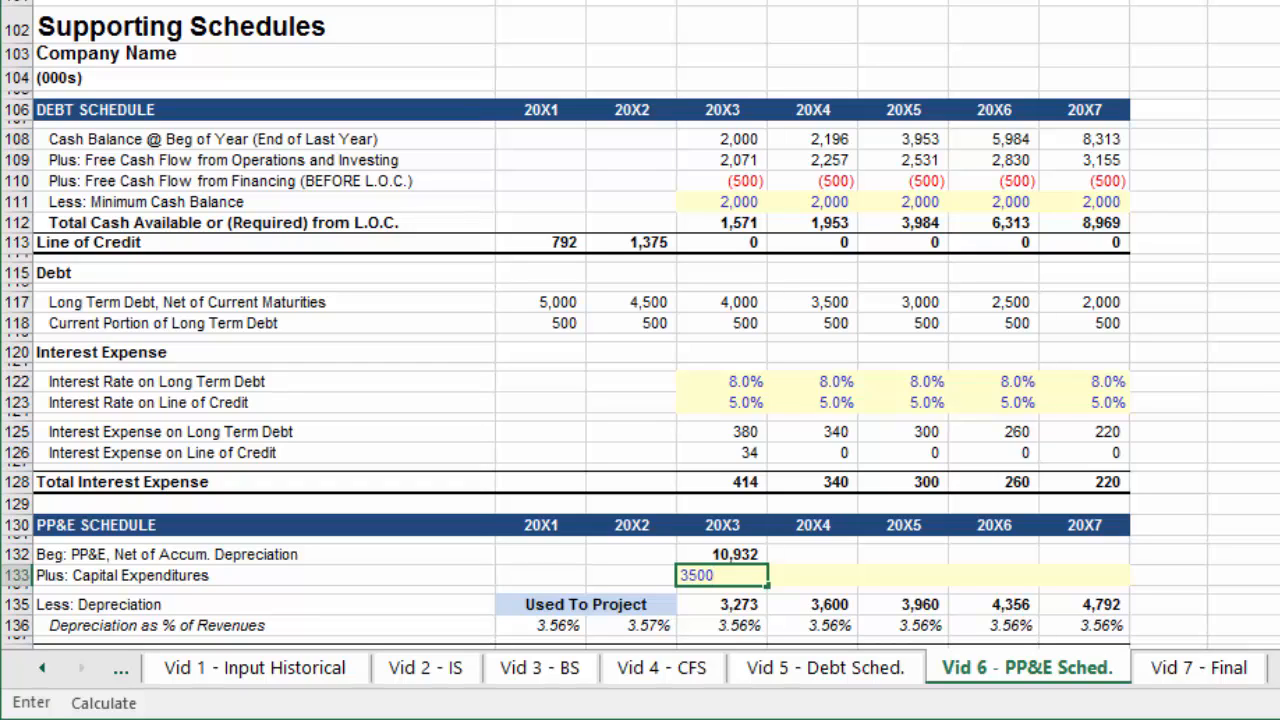
key("Tab")
type("=")
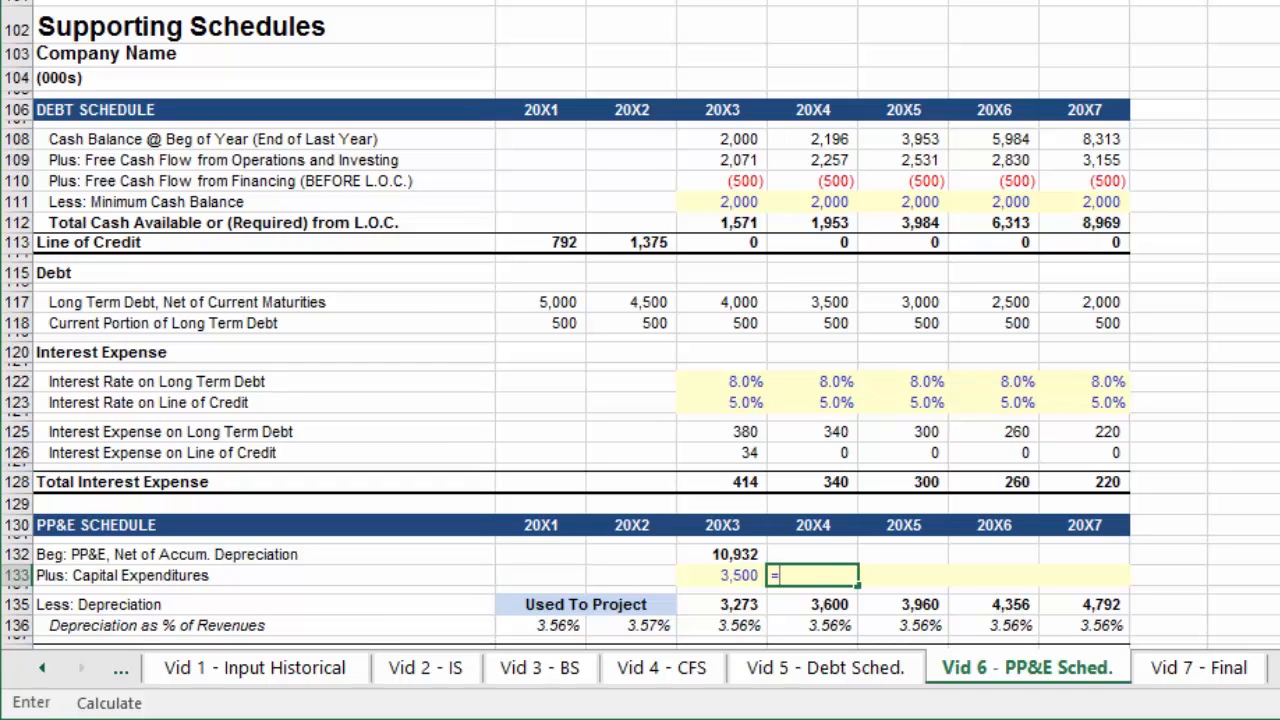
key("Left")
type("+500")
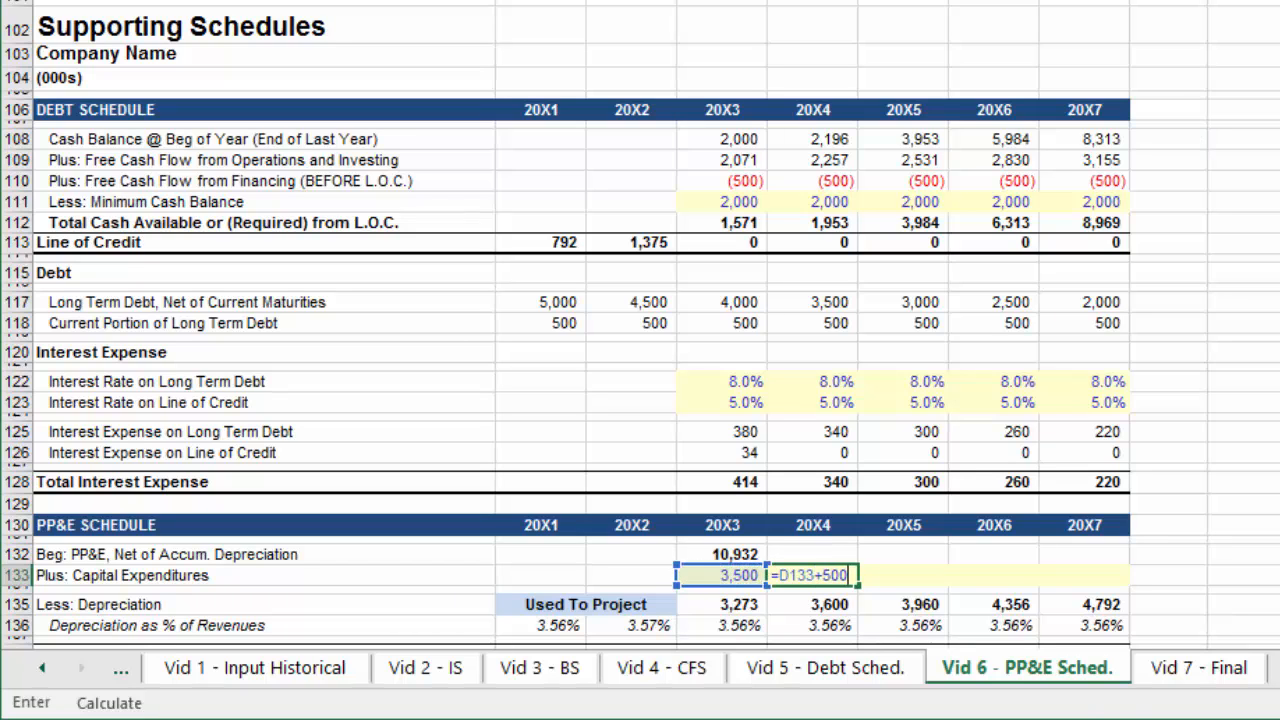
key("ctrl+Return")
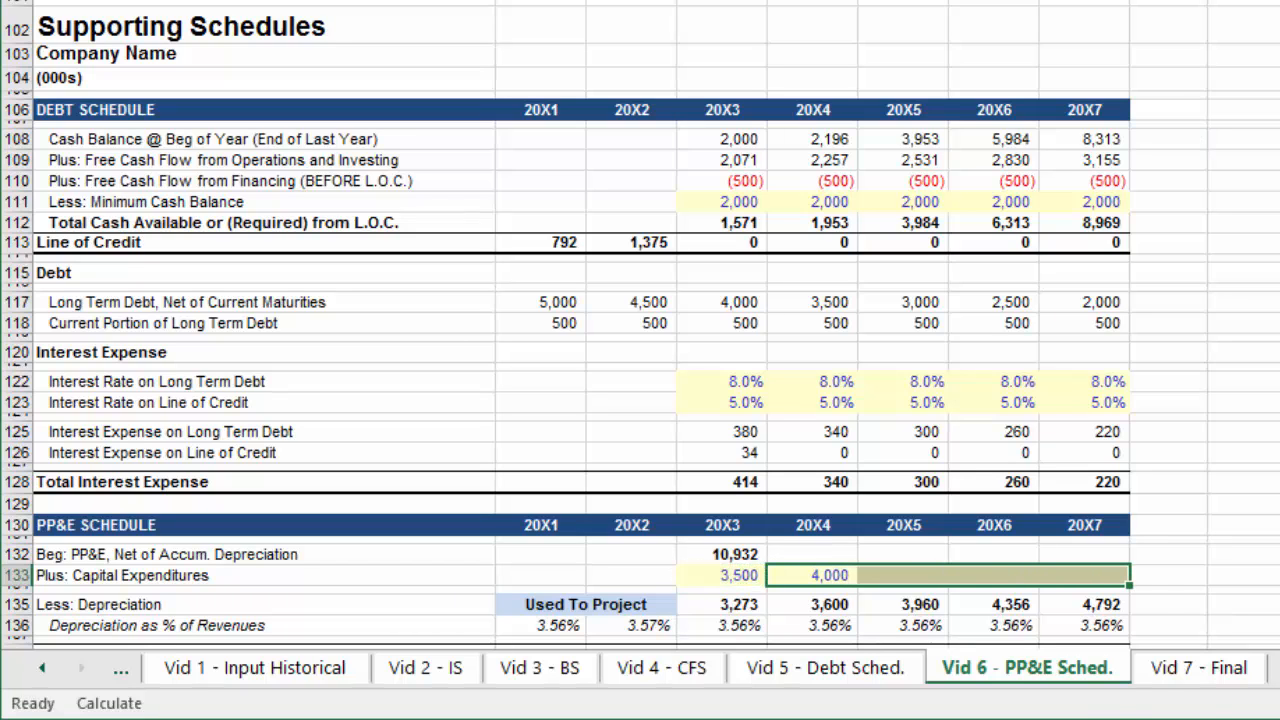
Fill the 20X4 Capital Expenditures formula in E133 across through 20X7 (column H)
key("shift+Right")
key("shift+Right")
key("shift+Right")
key("shift+Right")
key("ctrl+r")
scroll(640, 325, "down", 8)
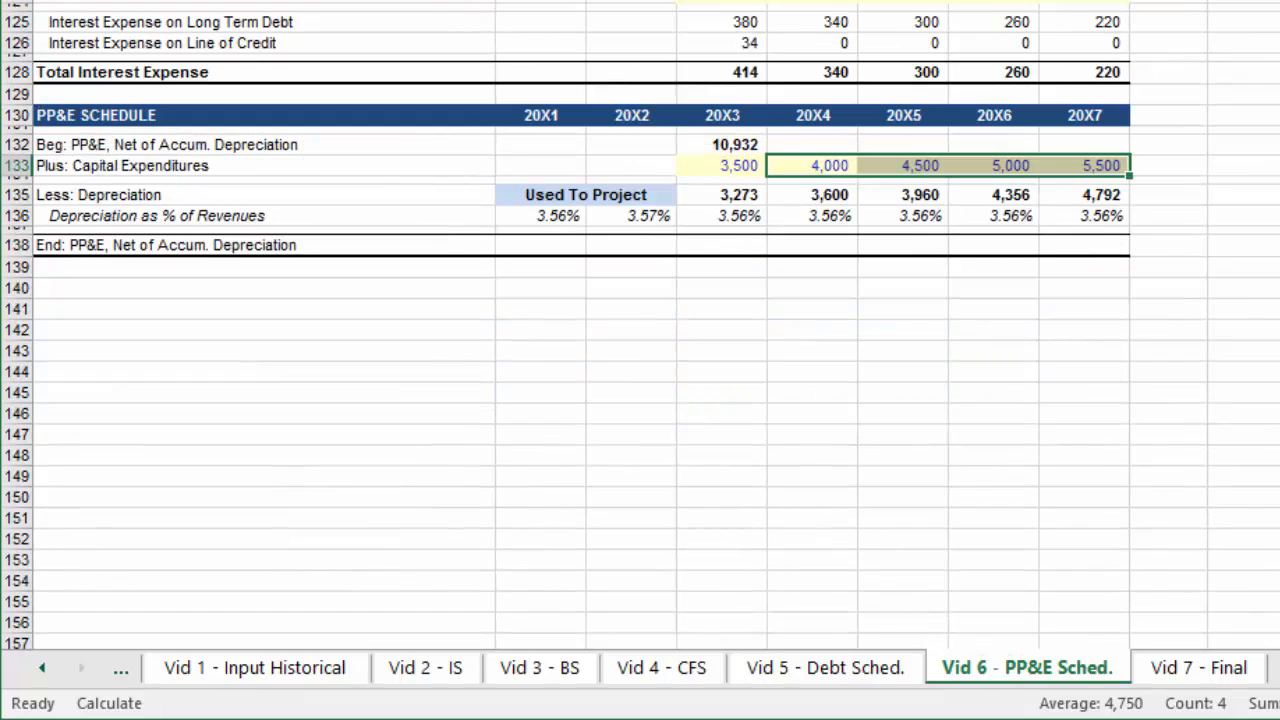
Calculate the 20X3 ending PP&E balance in D138 as beginning balance plus capital expenditures minus depreciation with =D132+D133-D135
key("Down")
key("Down")
key("Down")
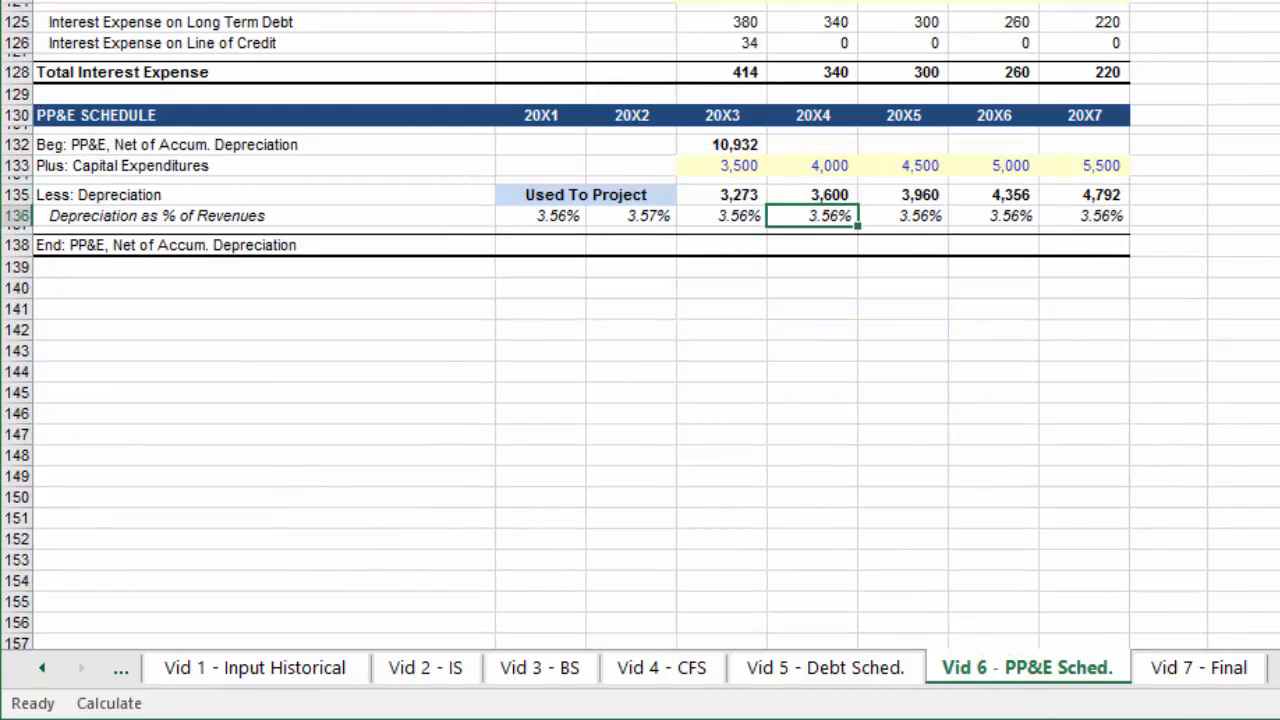
key("Left")
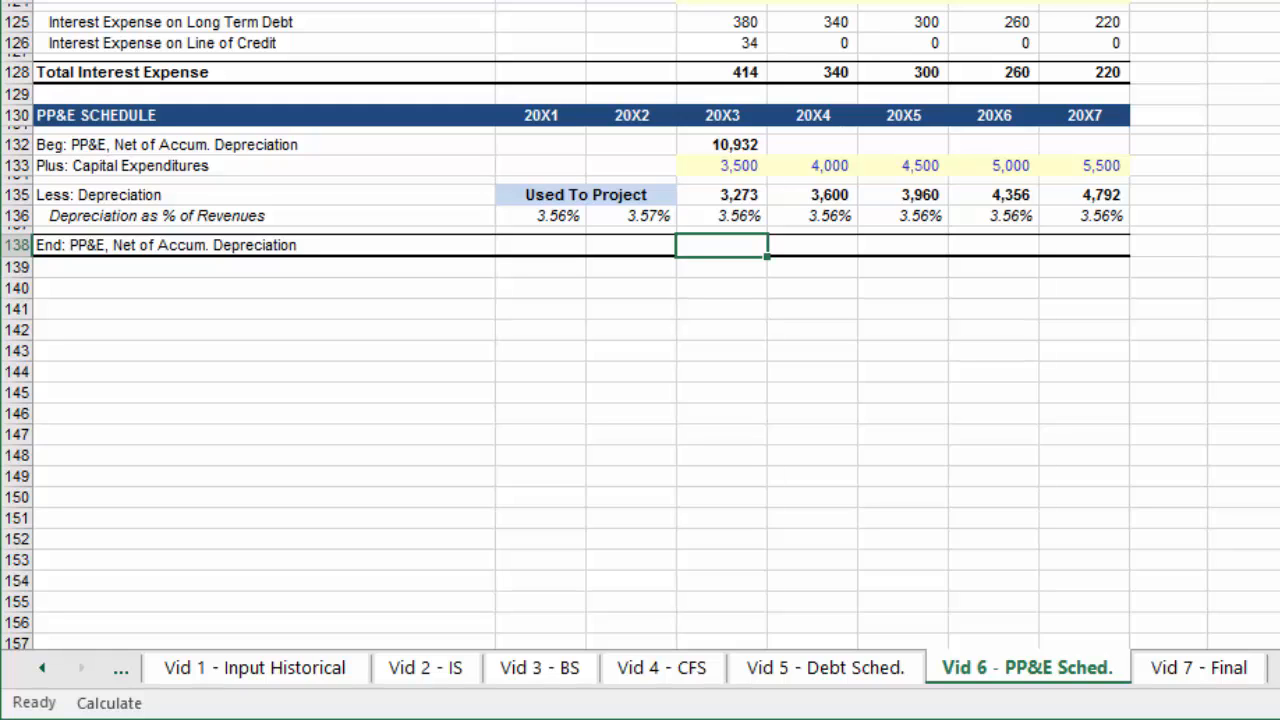
type("=")
key("Up")
key("Up")
key("Up")
key("Up")
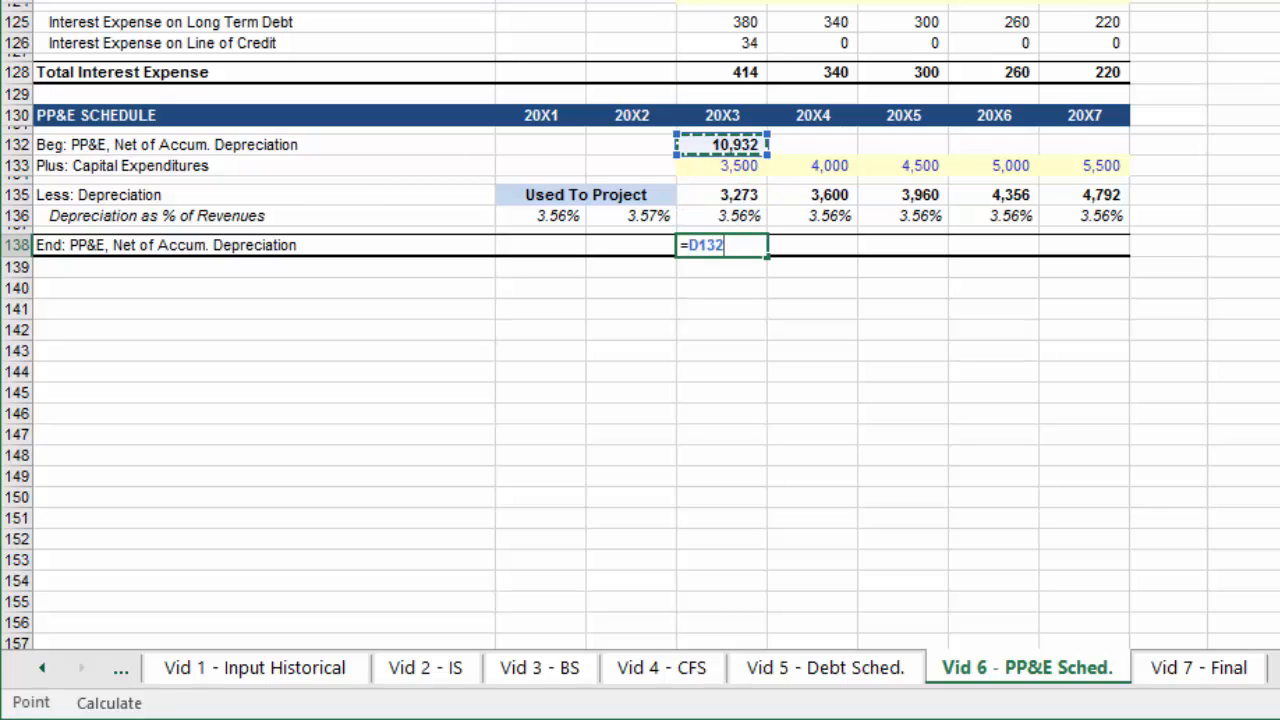
type("+")
key("Up")
key("Up")
key("Up")
key("Up")
key("Up")
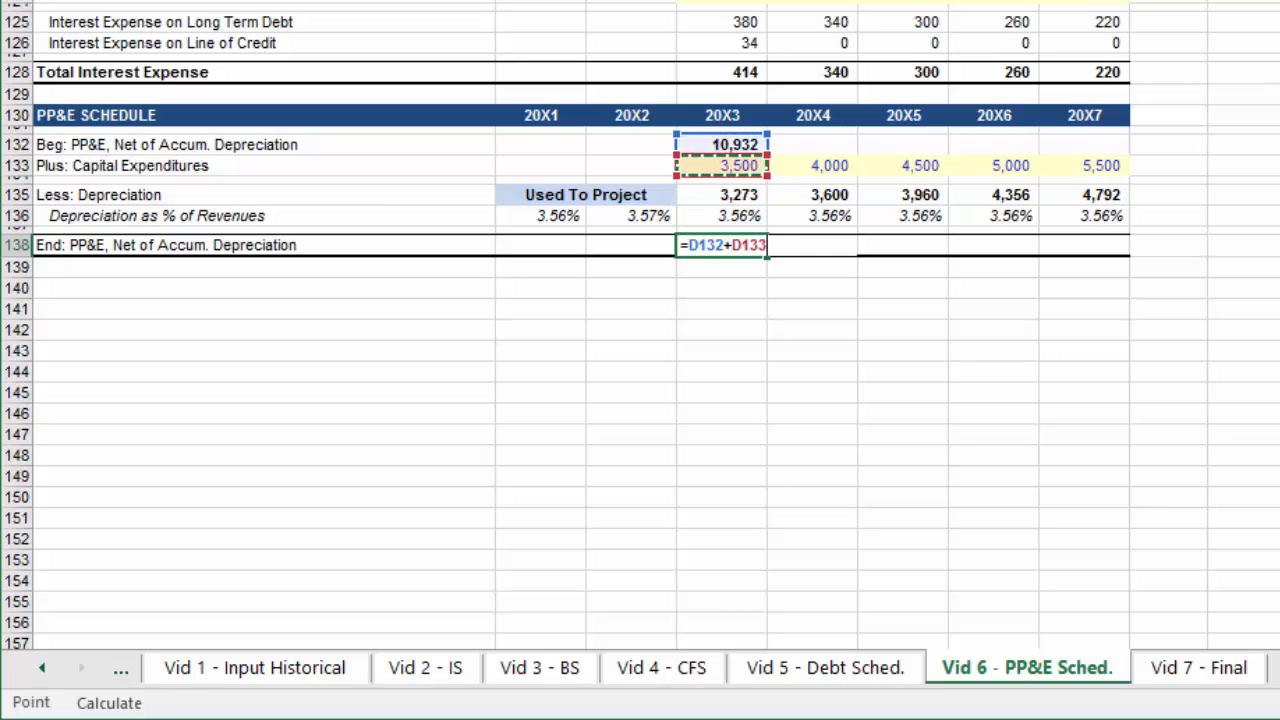
type("-")
key("Up")
key("Up")
key("Up")
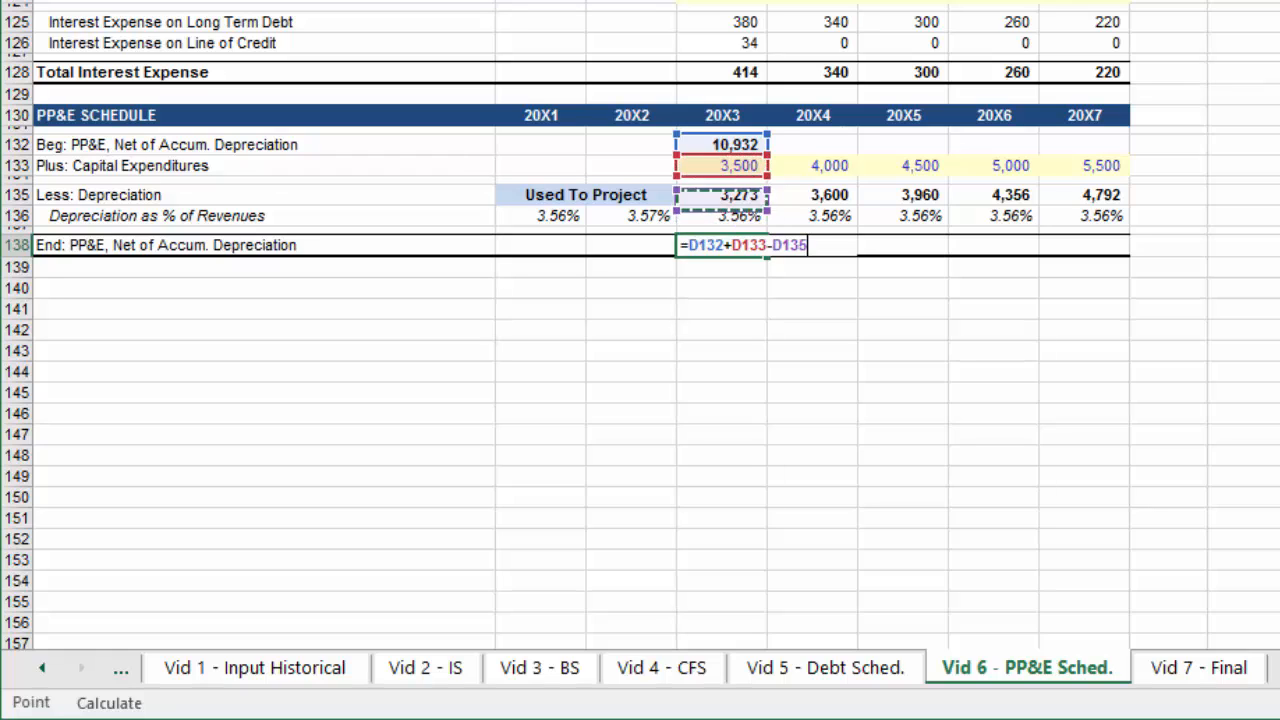
key("Return")
Fill the ending PP&E formula in D138 across through 20X7 (column H)
key("shift+Right")
key("shift+Right")
key("shift+Right")
key("shift+Right")
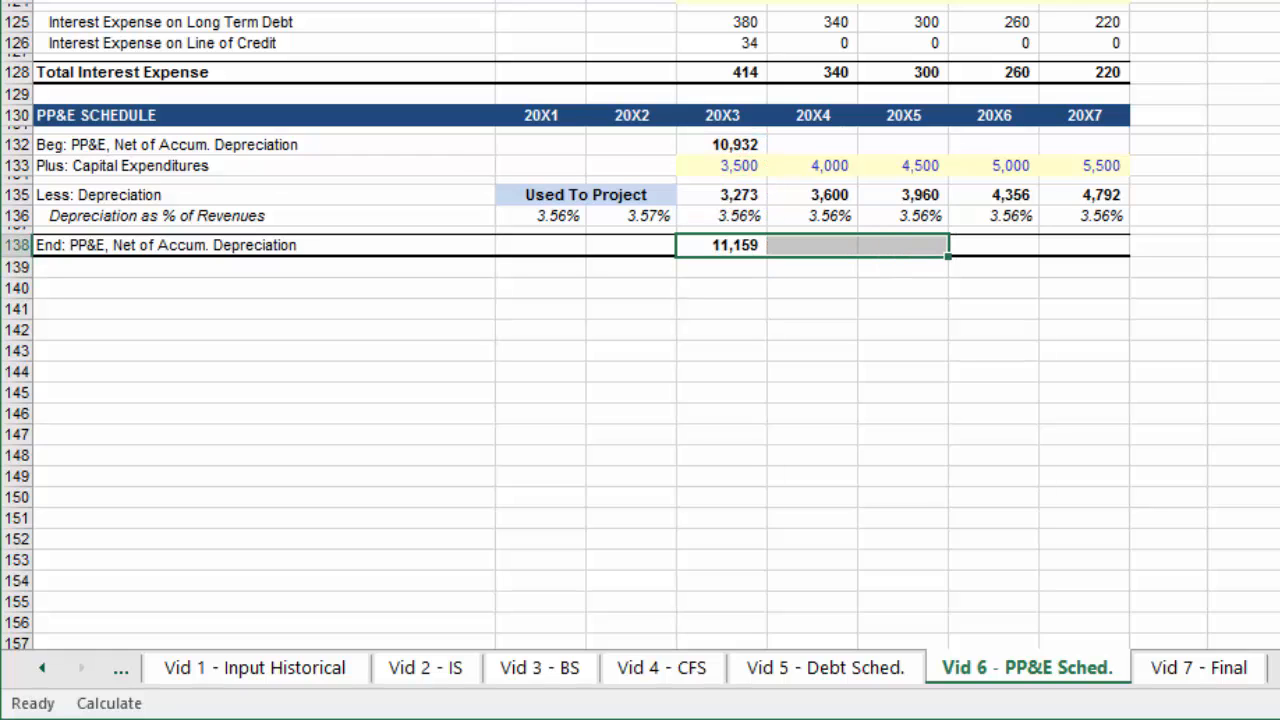
key("ctrl+r")
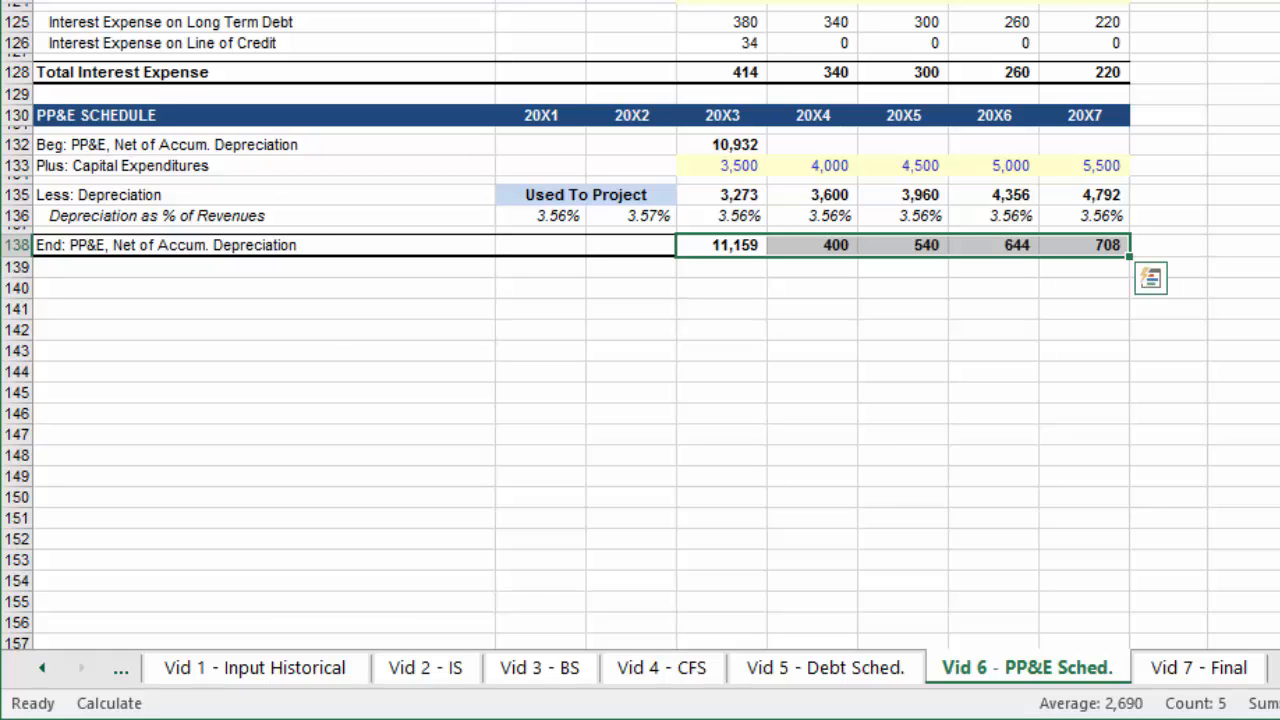
Link the 20X4 beginning PP&E balance in E132 to the prior year's ending balance with =D138
key("Up")
key("Up")
key("Up")
key("Up")
key("Up")
key("Up")
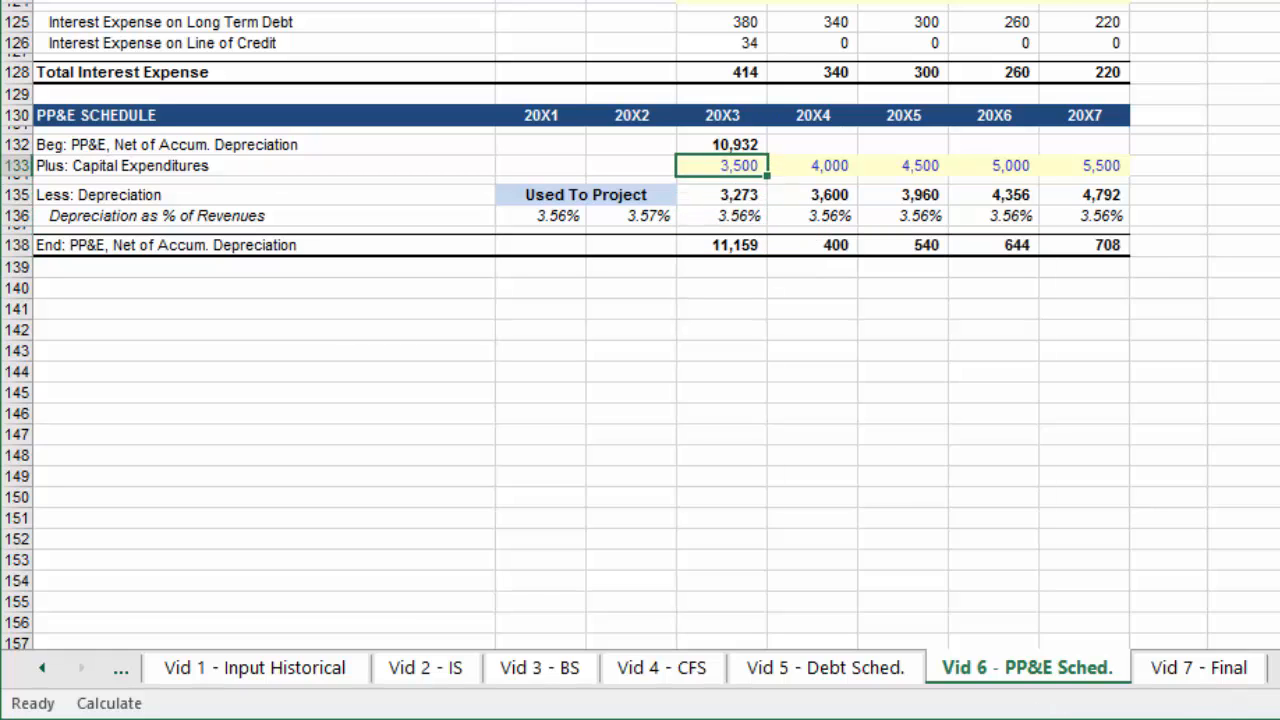
key("Right")
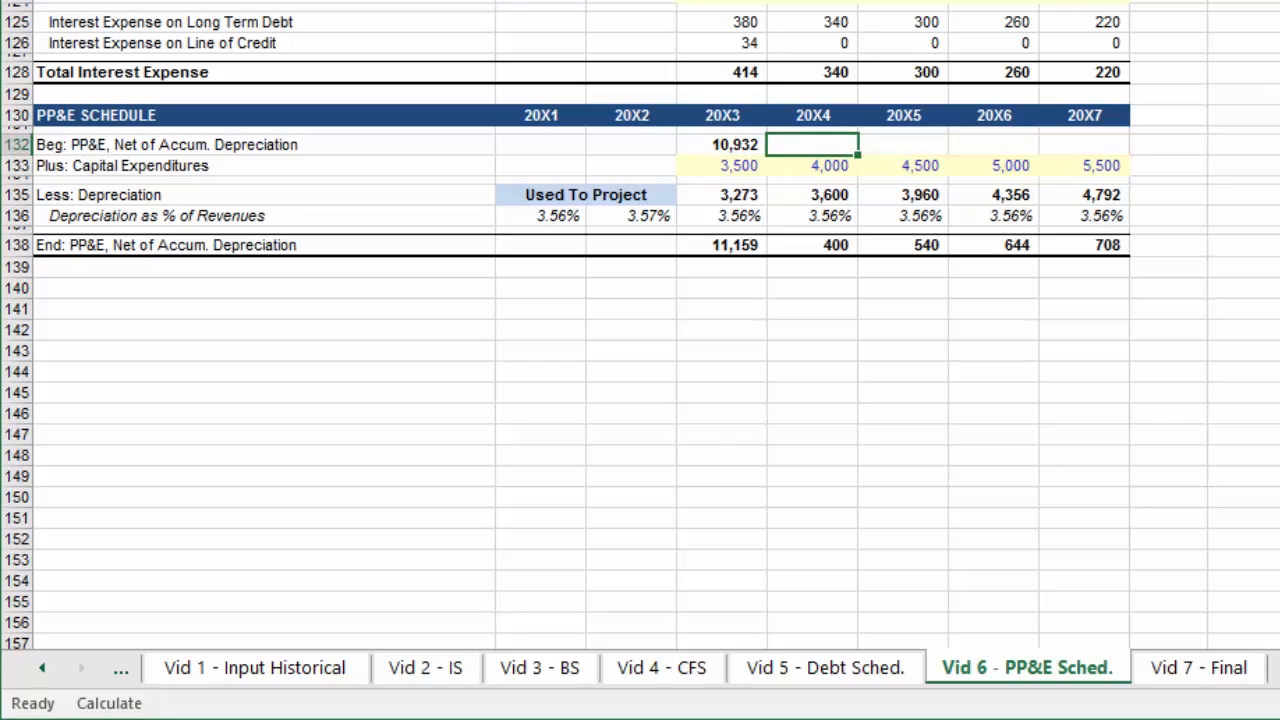
type("=")
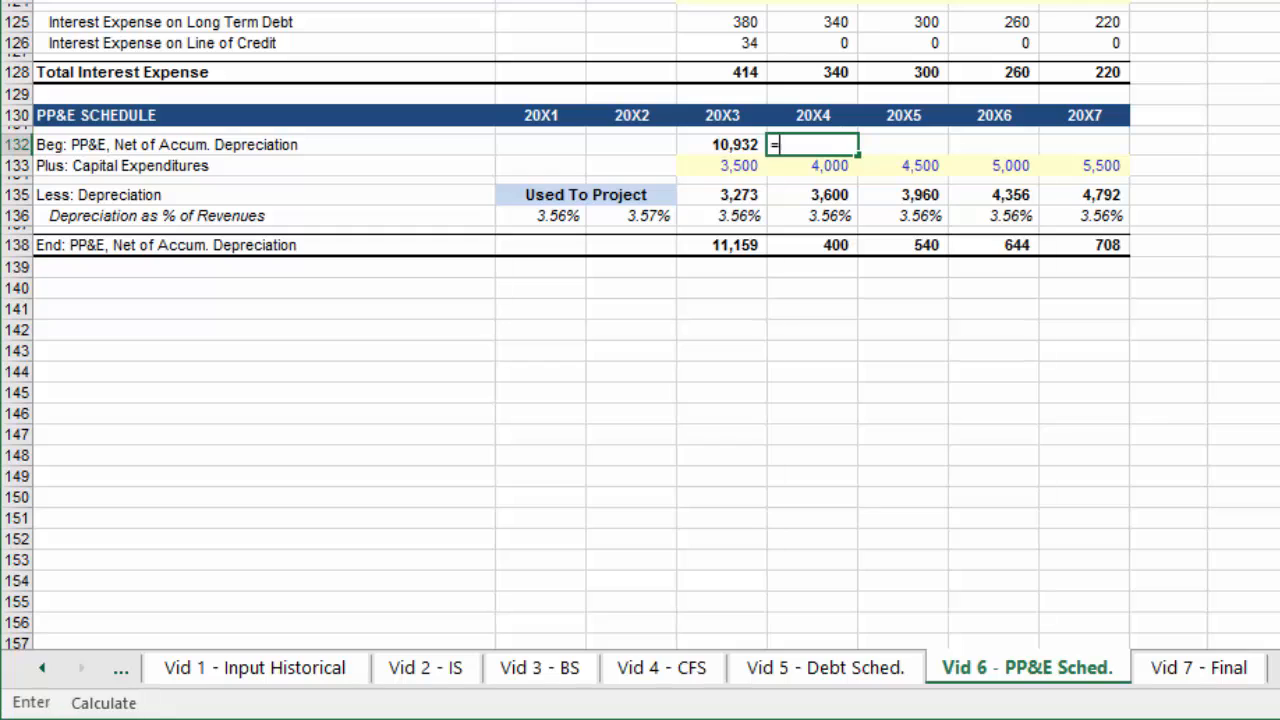
key("Down")
key("Down")
key("Down")
key("Down")
key("Down")
key("Down")
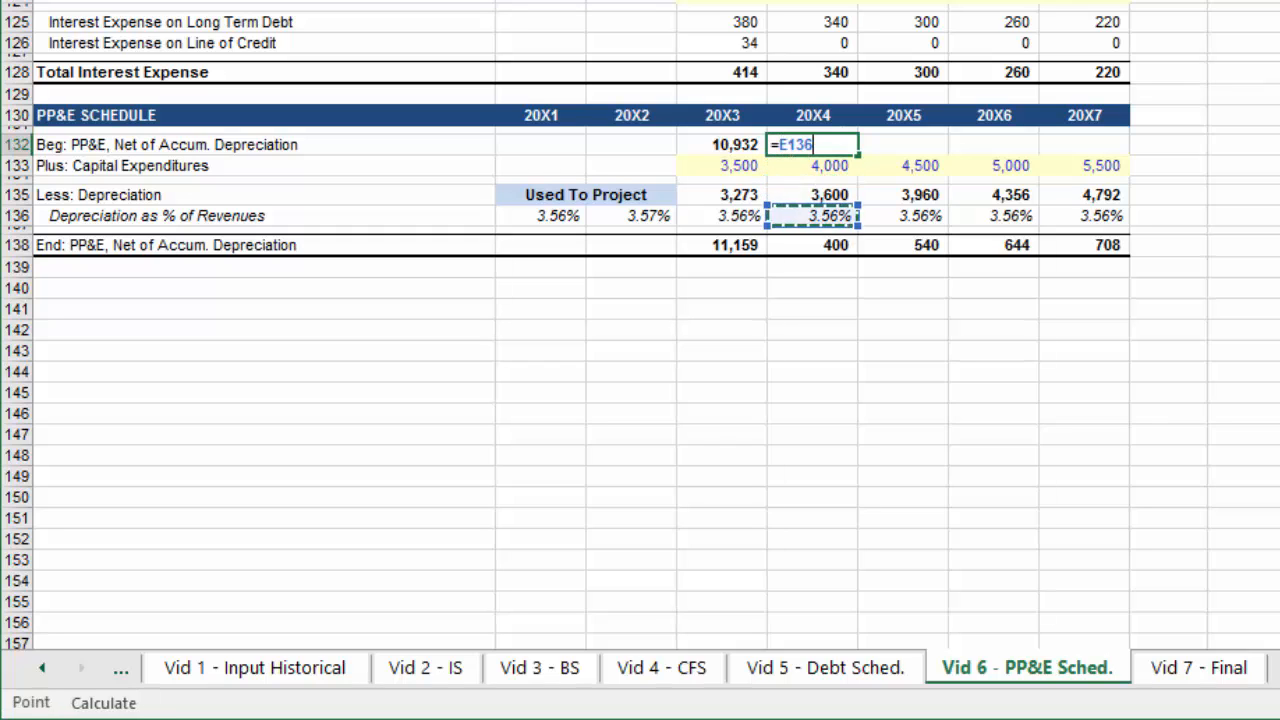
key("Left")
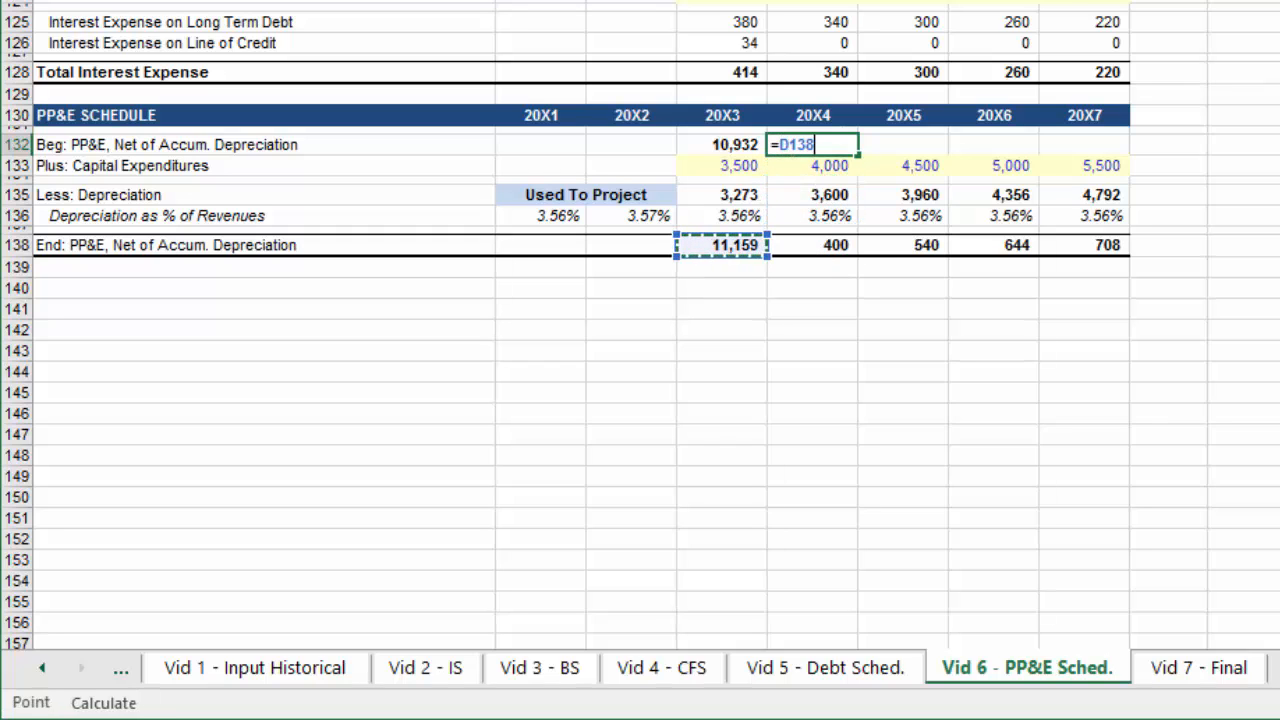
key("Return")
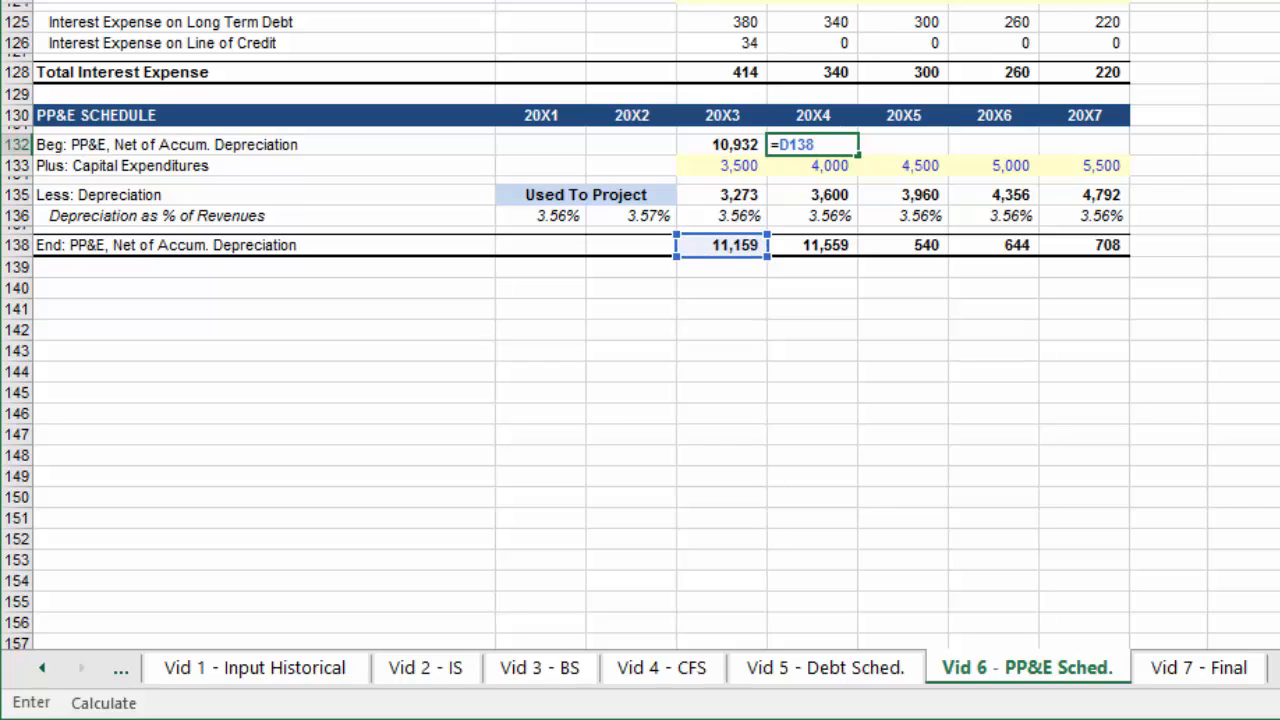
Fill the beginning PP&E formula in E132 across through 20X7 (column H)
key("shift+Right")
key("shift+Right")
key("shift+Right")
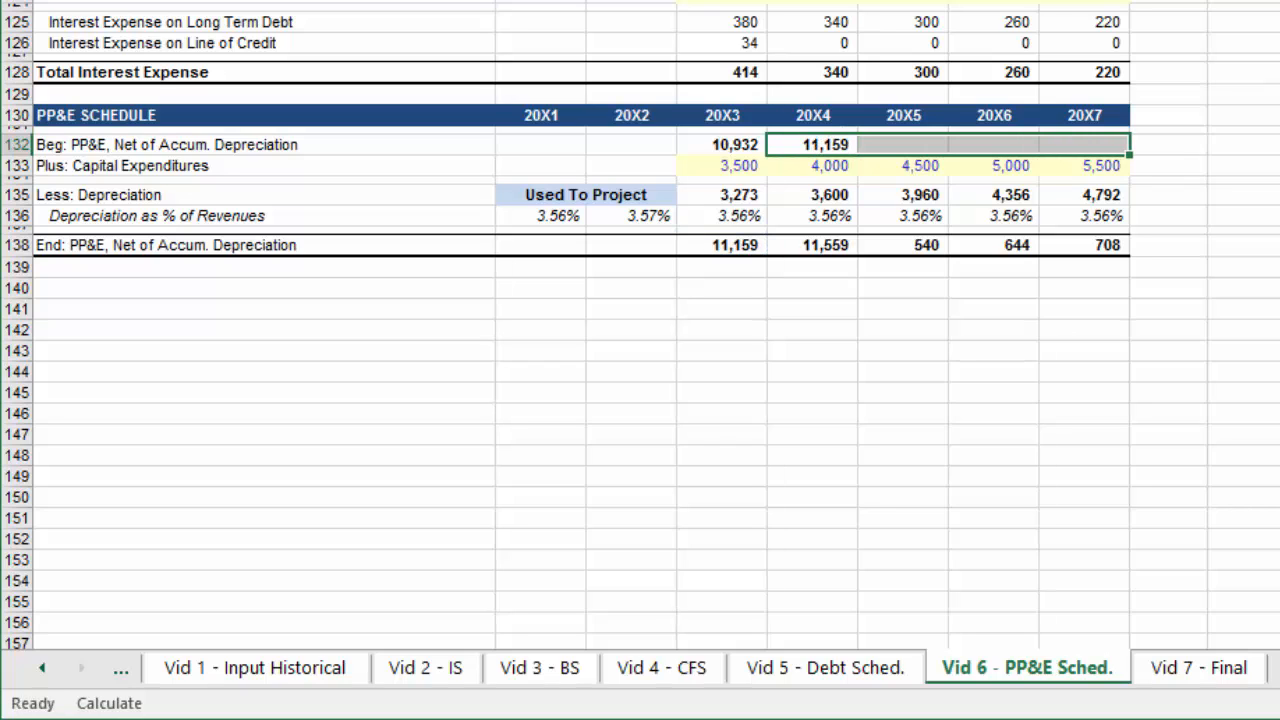
key("ctrl+r")
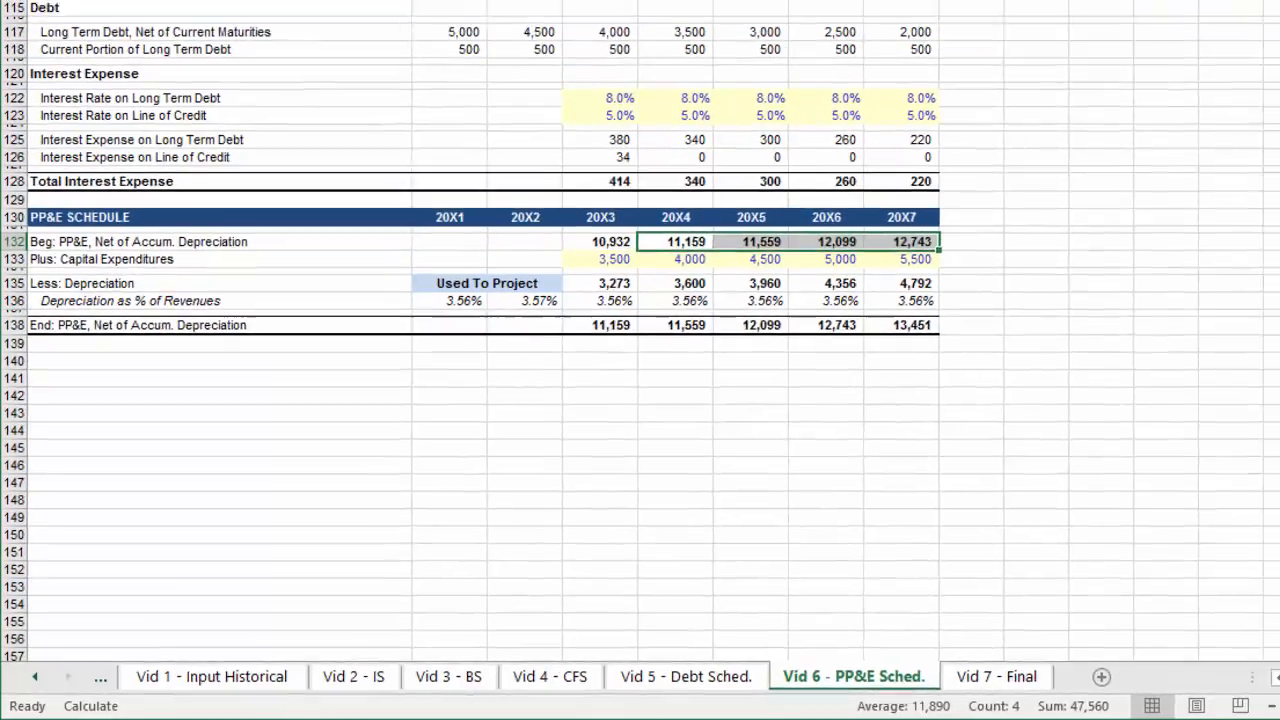
Link the 20X3 Depreciation in D31, below the income statement, to the PP&E schedule's depreciation with =D135
key("Up")
key("Up")
key("Up")
key("Up")
key("Up")
key("Up")
key("Up")
key("Up")
key("Up")
key("Up")
key("Up")
key("Up")
key("Up")
key("Up")
key("Up")
key("Up")
key("Up")
key("Up")
key("Up")
key("Up")
key("Up")
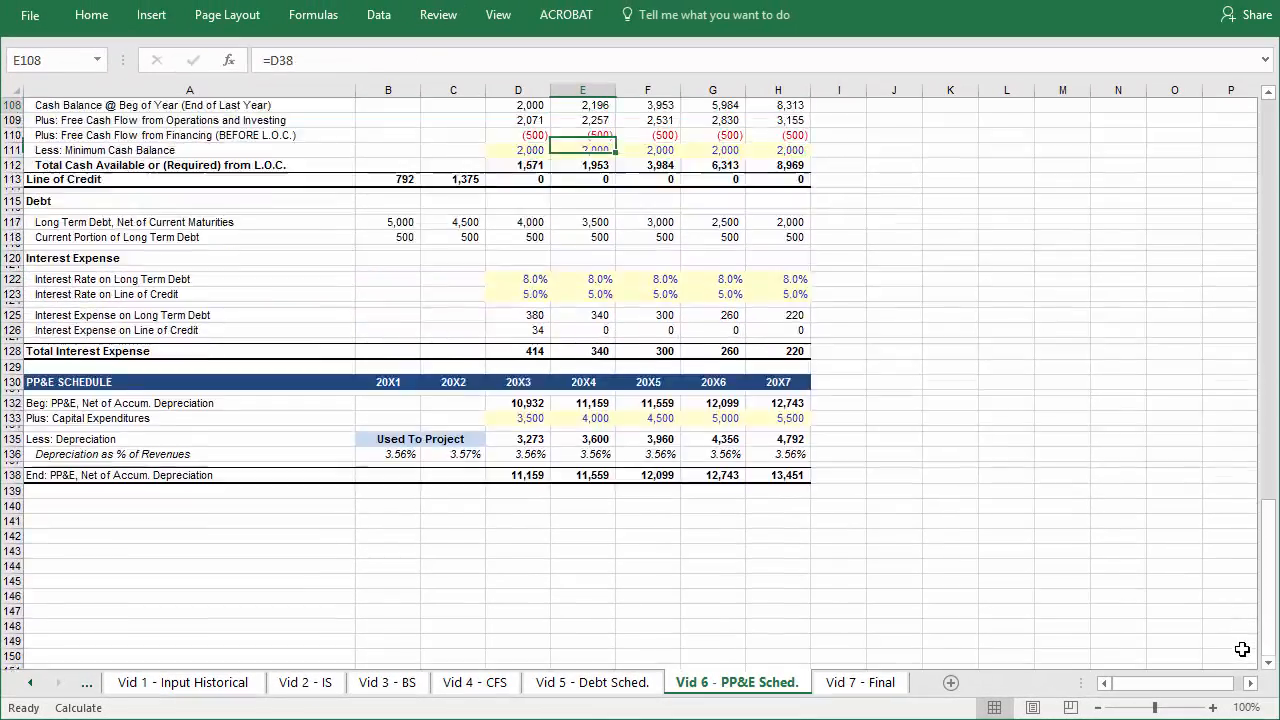
key("Up")
key("Up")
key("Up")
key("Up")
key("Up")
key("Up")
key("Up")
key("Up")
key("Up")
key("Up")
key("Up")
key("Up")
key("Up")
key("Up")
key("Up")
key("Up")
key("Up")
key("Up")
key("Up")
key("Up")
key("Left")
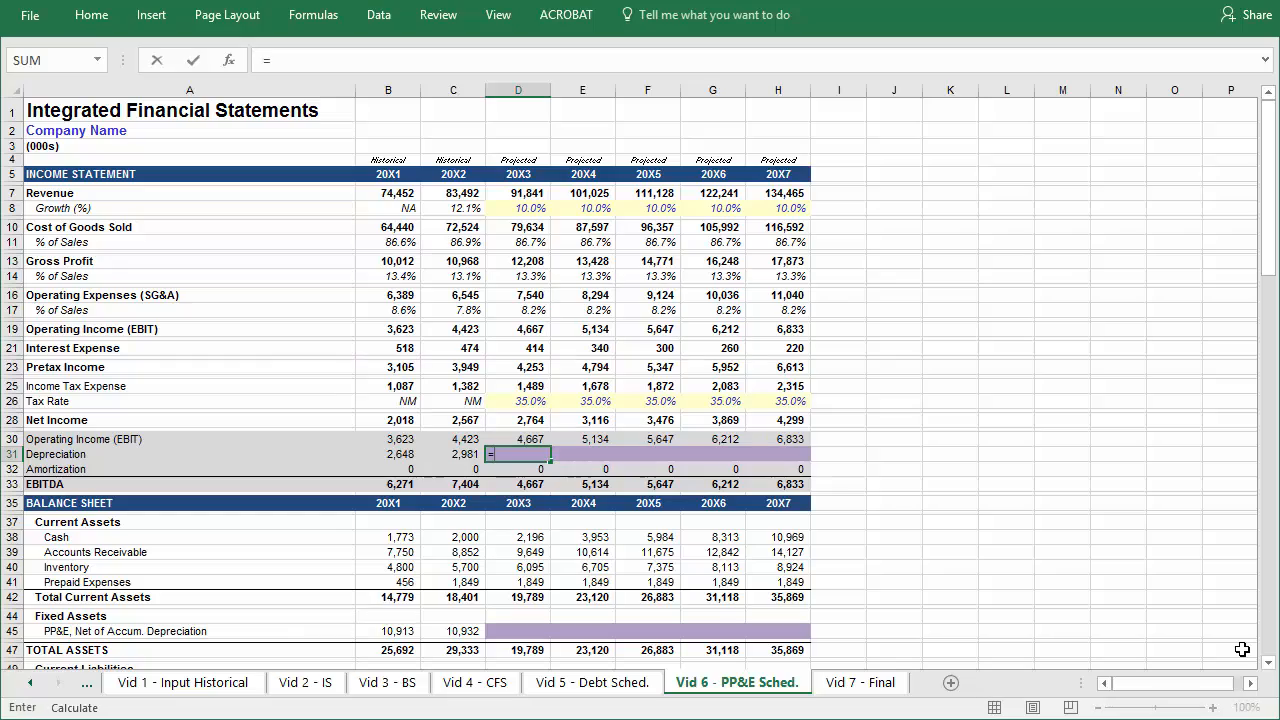
type("=")
key("Down")
key("Down")
key("Down")
key("Down")
key("Down")
key("Down")
key("Down")
key("Down")
key("Down")
key("Down")
key("Down")
key("Down")
key("Down")
key("Down")
key("Down")
key("Down")
key("Down")
key("Down")
key("Down")
key("Down")
key("Down")
key("Down")
key("Down")
key("Down")
key("Down")
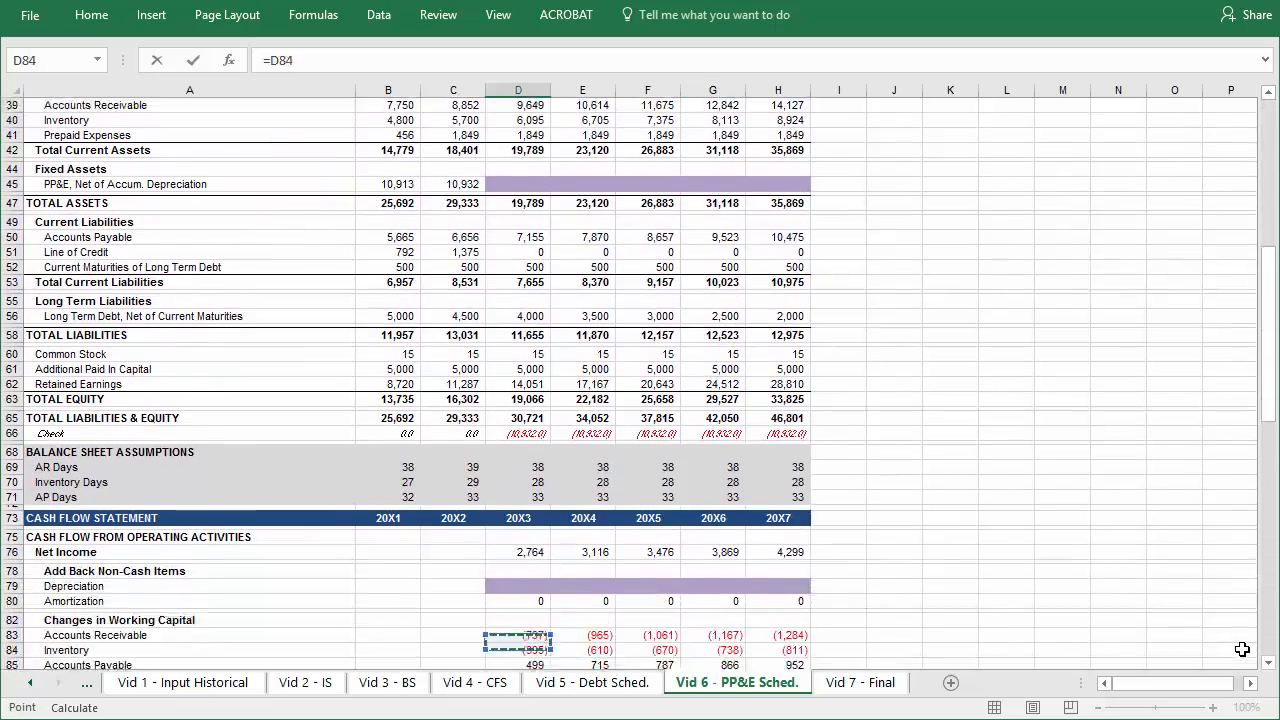
key("ctrl+Return")
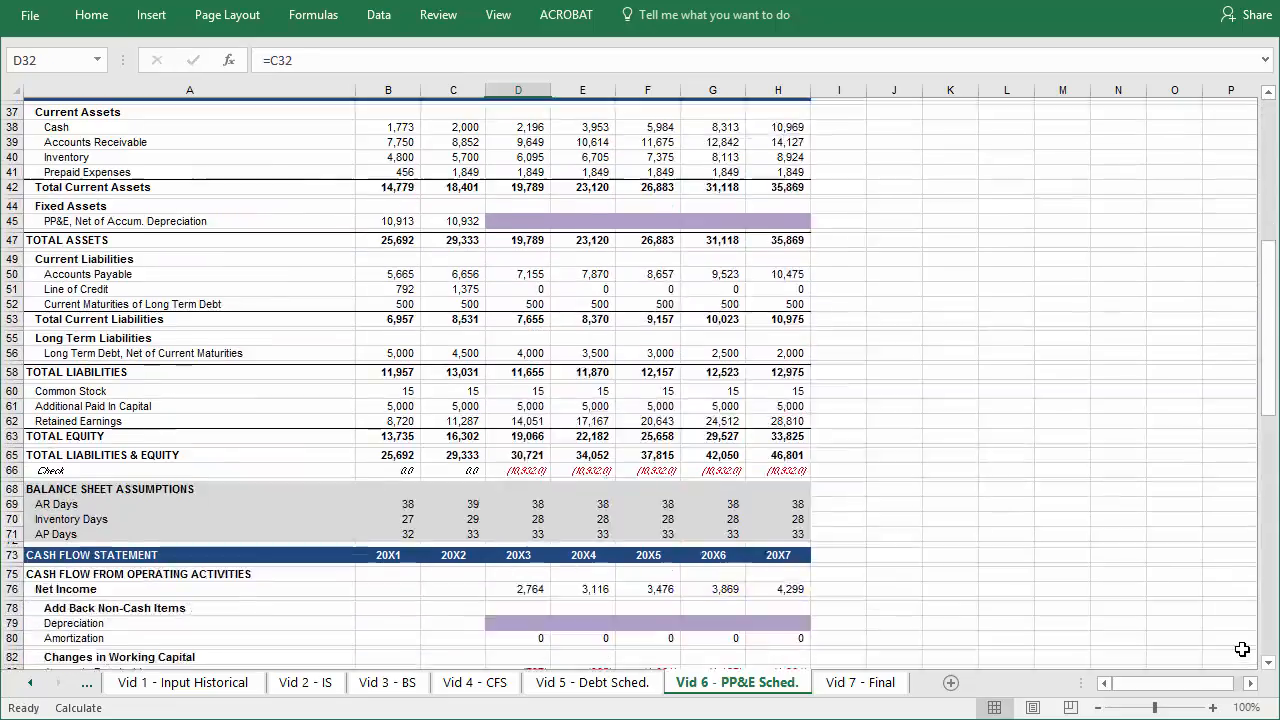
Fill the Depreciation link in D31 across through 20X7 (column H)
scroll(1242, 650, "up", 2)
key("shift+Right")
key("shift+Right")
key("shift+Right")
key("shift+Right")
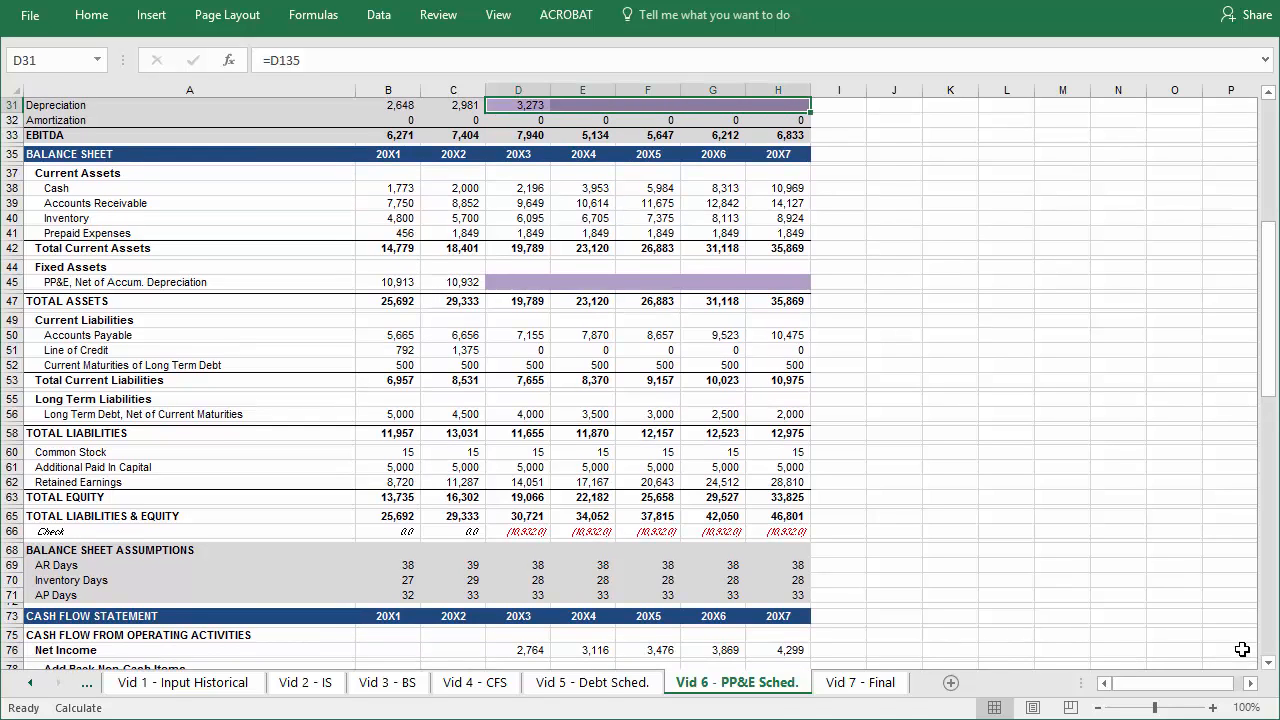
key("ctrl+r")
Remove the purple highlight from the projected Depreciation cells D31:H31
key("alt")
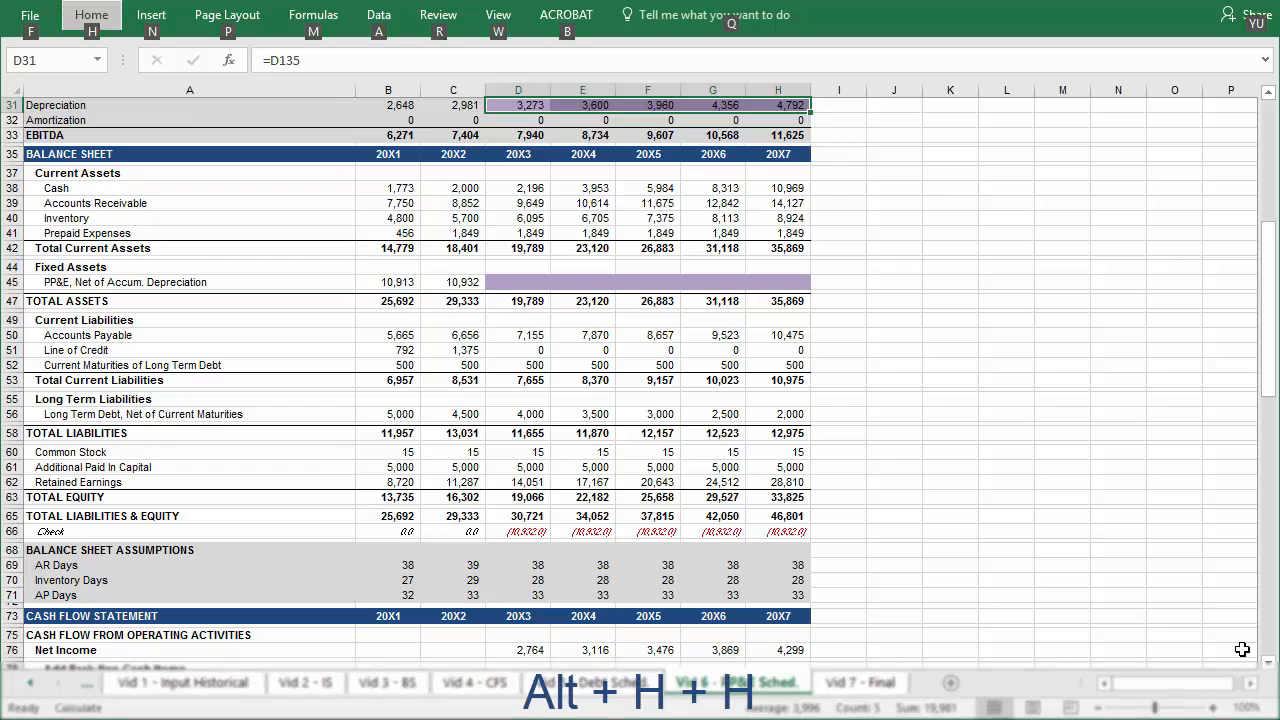
key("h")
key("h")
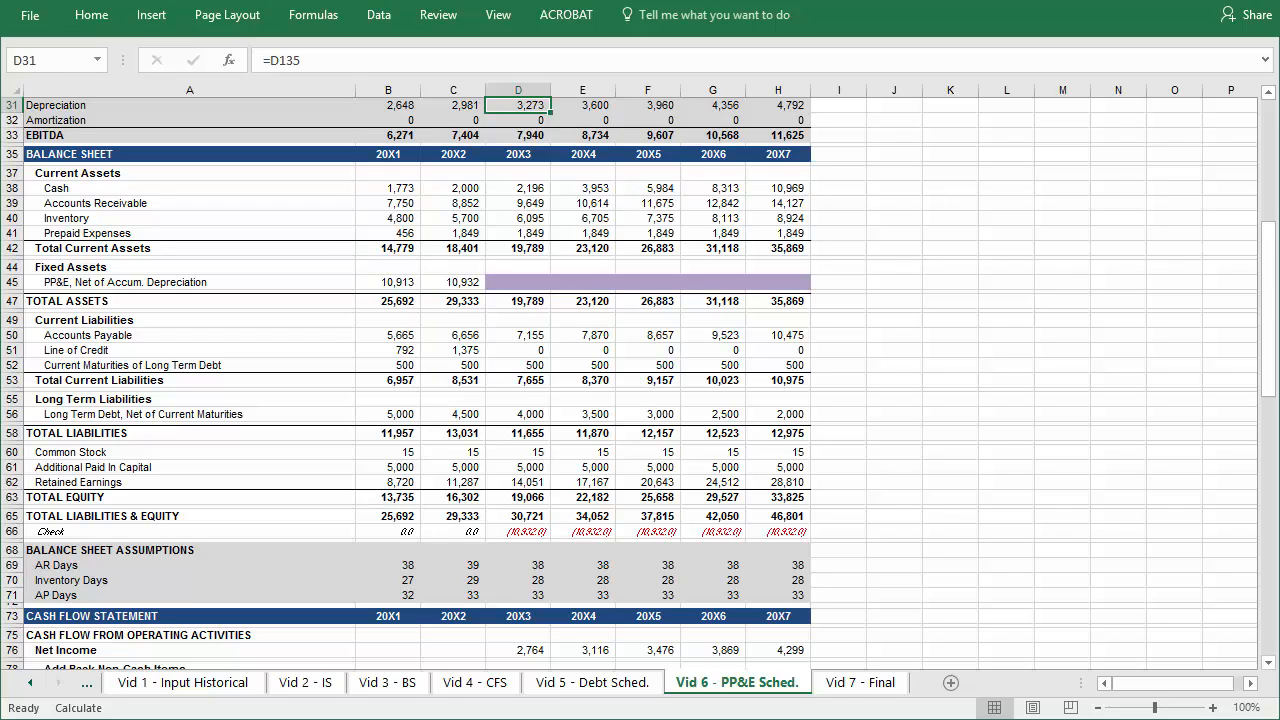
Link the 20X3 PP&E, Net of Accum. Depreciation in D45 of the balance sheet to the PP&E schedule's ending balance with =D138
key("Down")
key("Down")
key("Down")
key("Down")
key("Down")
key("Down")
key("Down")
key("Down")
key("Down")
key("Down")
key("Down")
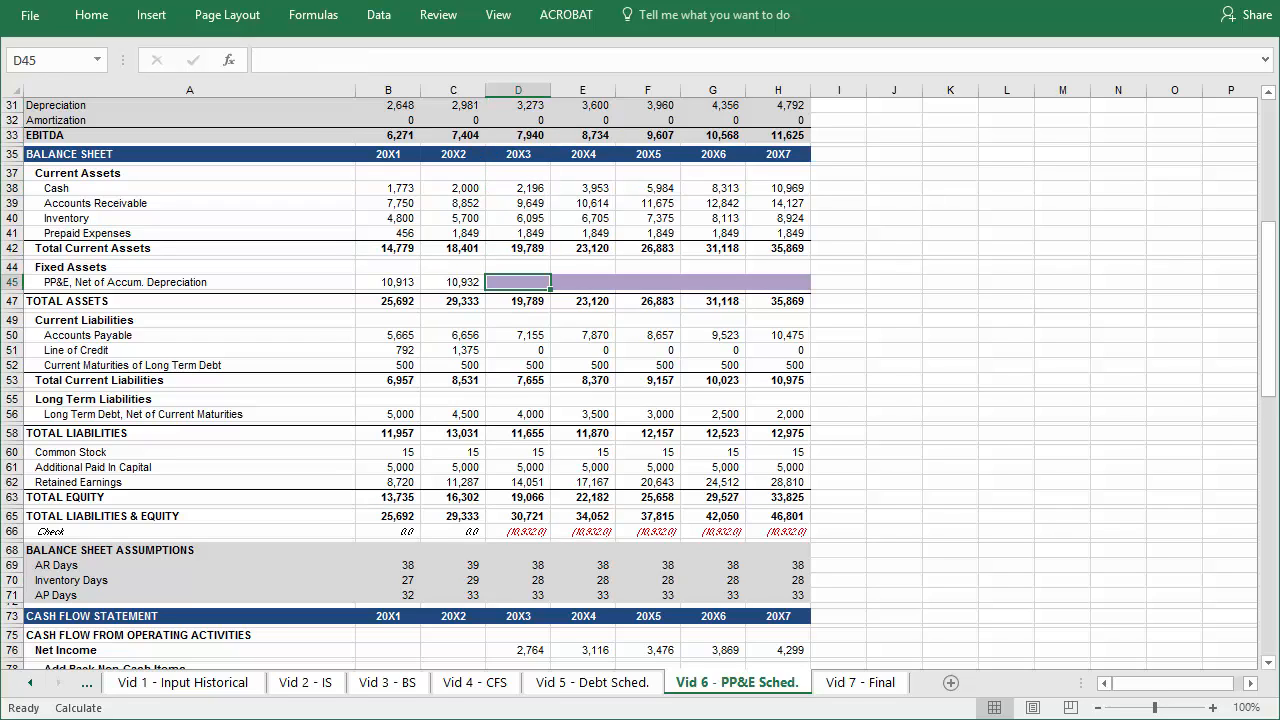
type("=")
key("Down")
key("Down")
key("Down")
key("Down")
key("Down")
key("Down")
key("Down")
key("Down")
key("Down")
key("Down")
key("Down")
key("Down")
key("Down")
key("Down")
key("Down")
key("Down")
key("Down")
key("Down")
key("Down")
key("Down")
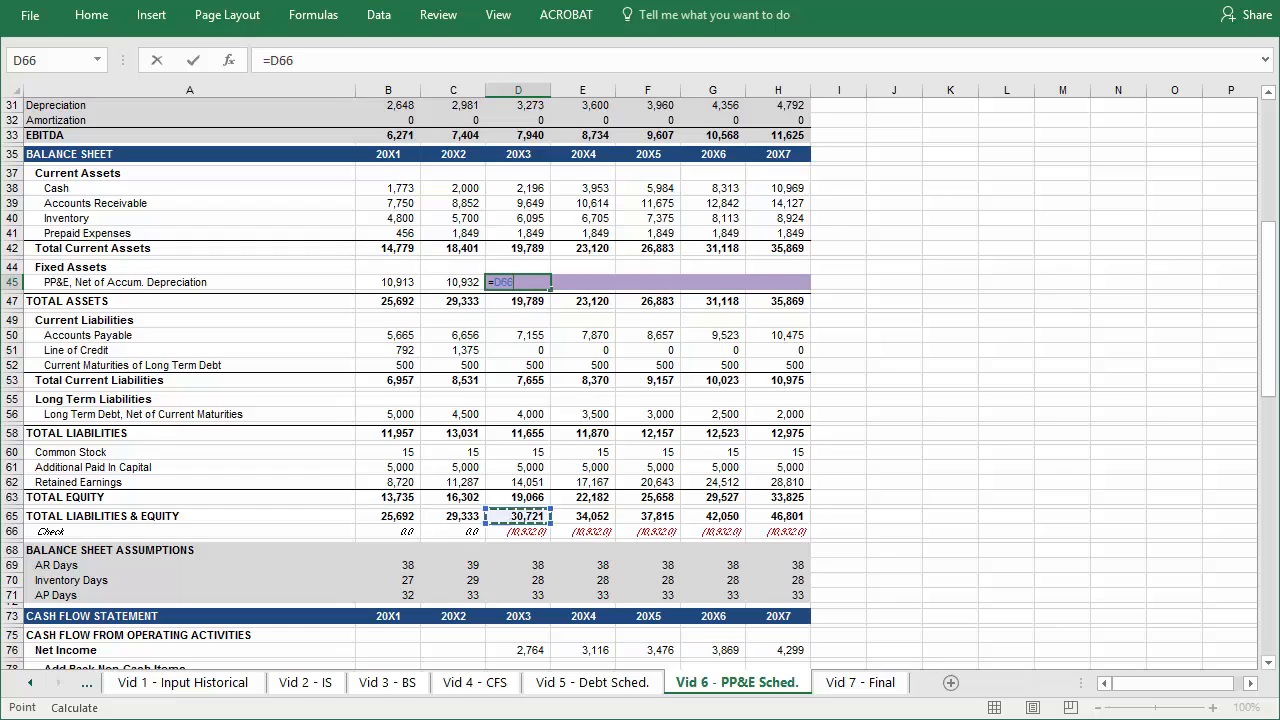
key("Down")
key("Down")
key("Down")
key("Down")
key("Down")
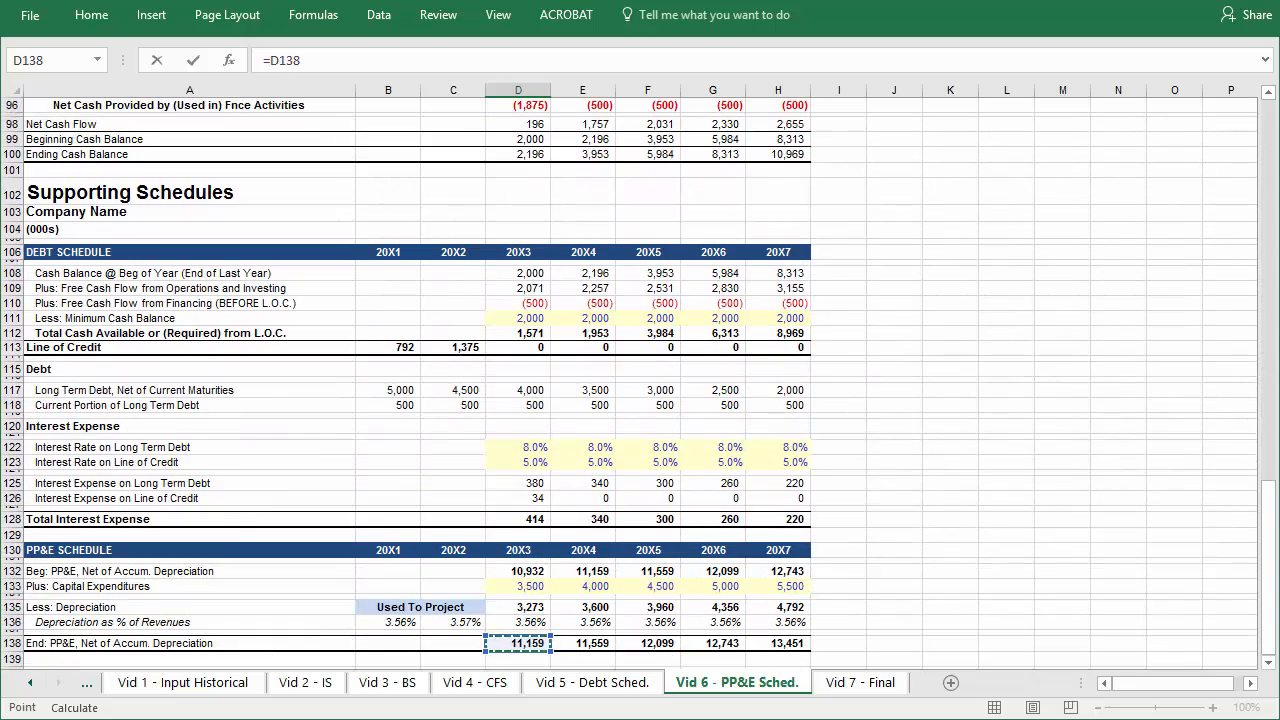
key("Escape")
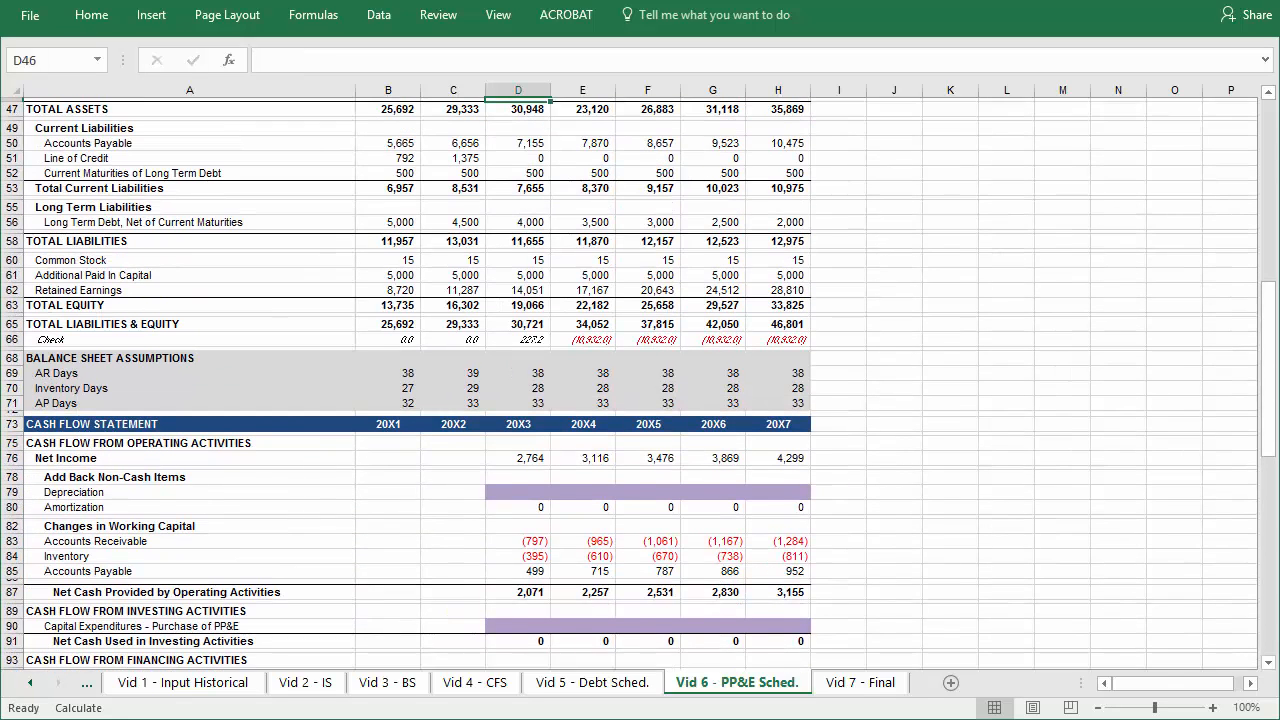
Fill the balance sheet PP&E link in D45 across through 20X7 (column H)
key("Up")
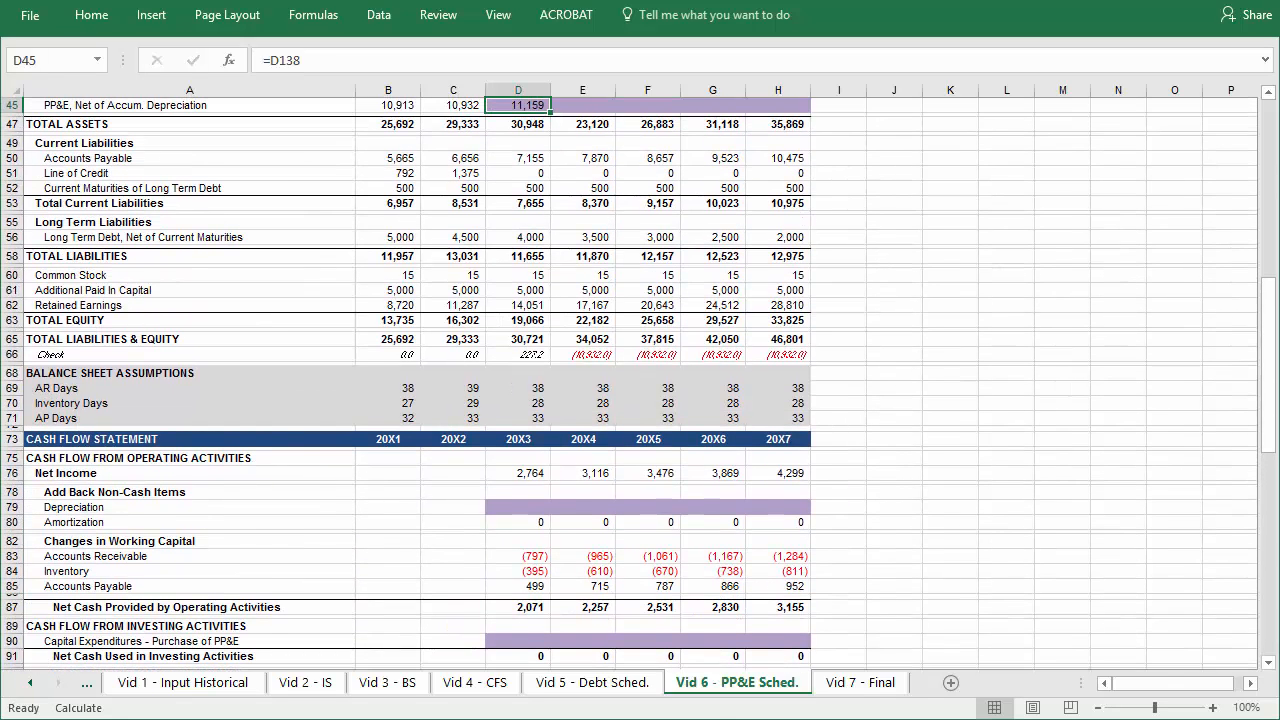
key("shift+Right")
key("shift+Right")
key("shift+Right")
key("shift+Right")
key("ctrl+r")
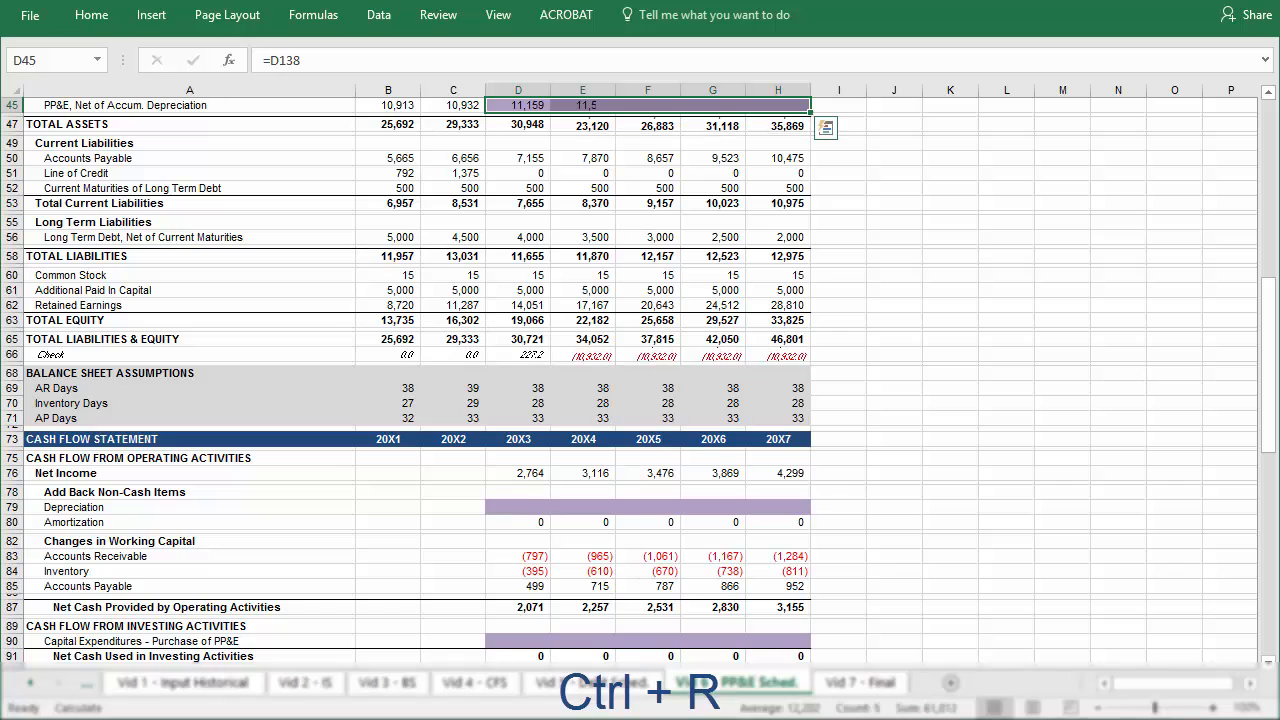
key("ctrl+r")
Remove the purple highlight from the projected PP&E cells D45:H45
key("alt+h")
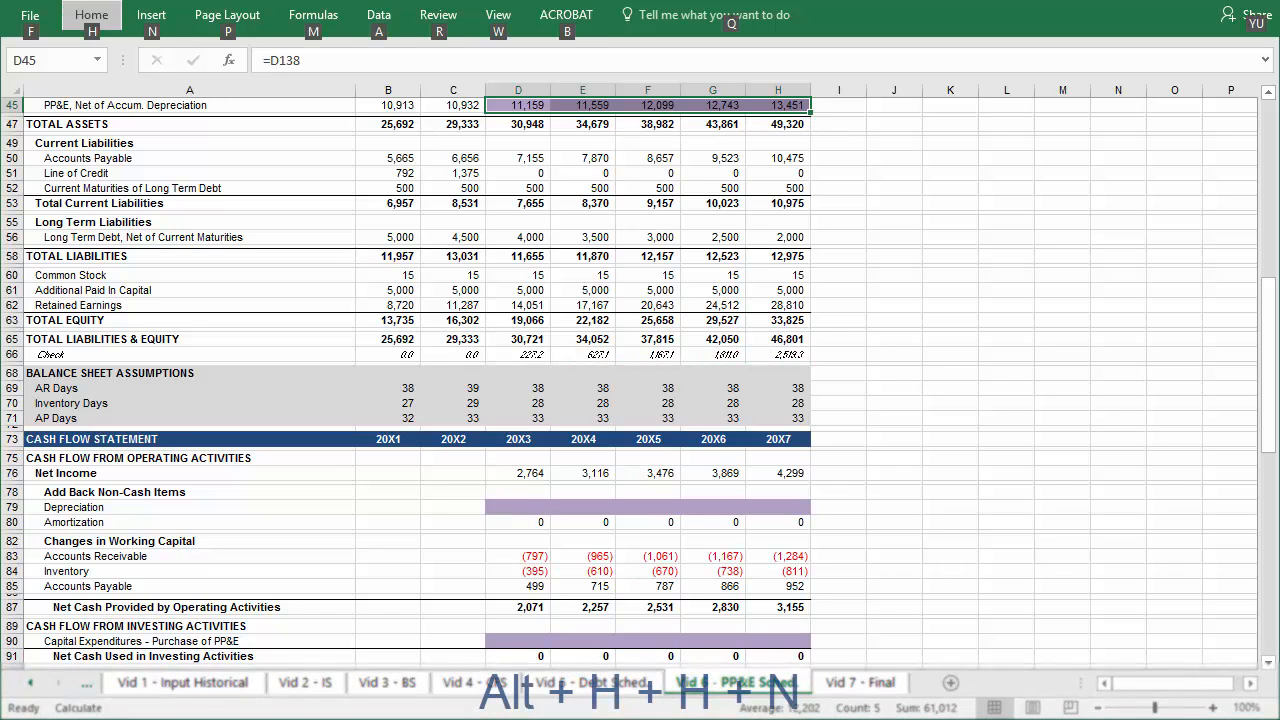
key("h")
key("n")
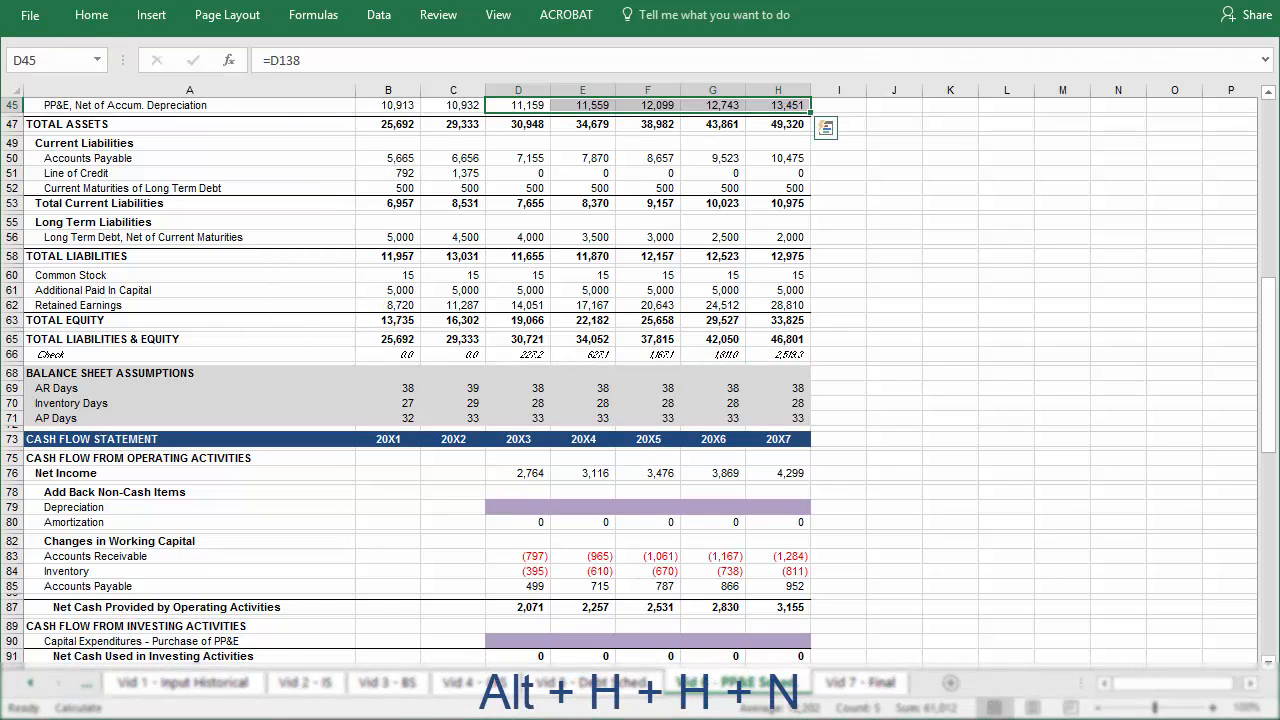
Link the 20X3 Depreciation add-back in D79 of the cash flow statement to the PP&E schedule's depreciation with =D135
key("Down")
key("Down")
key("Down")
key("Down")
key("Down")
key("Down")
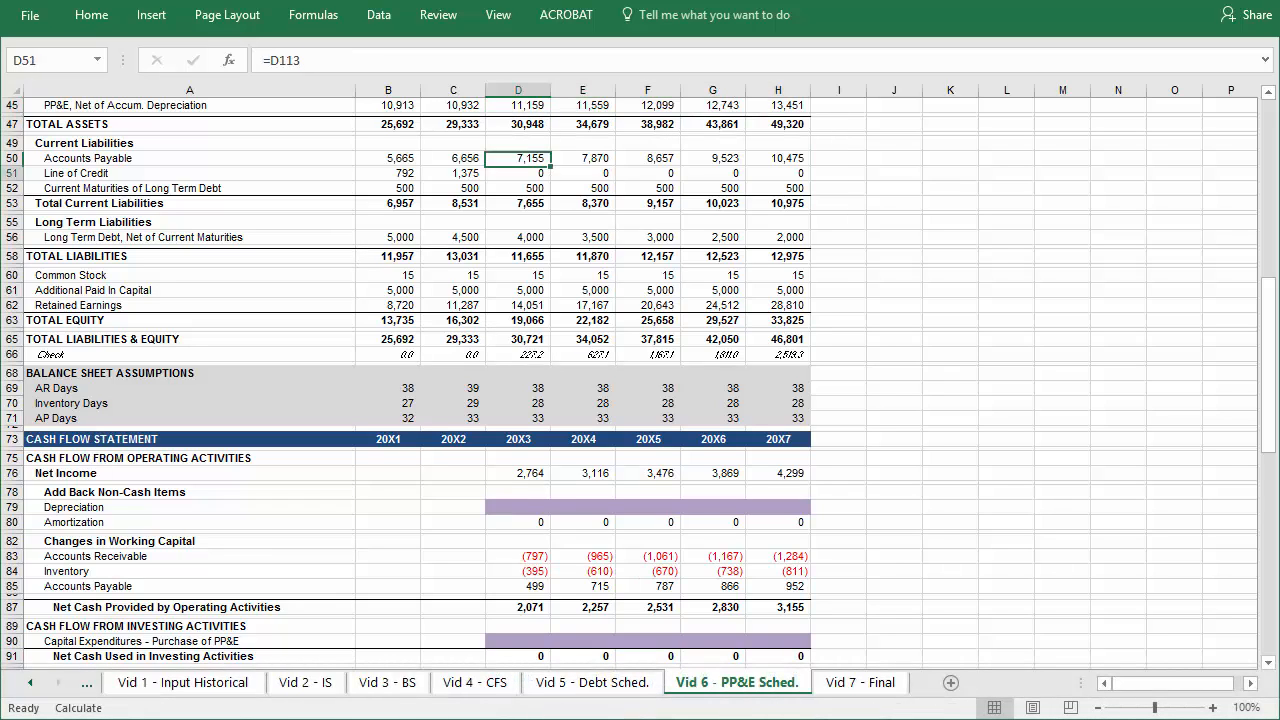
key("Down")
key("Down")
key("Down")
key("Down")
key("Down")
key("Down")
key("Down")
left_click(518, 507)
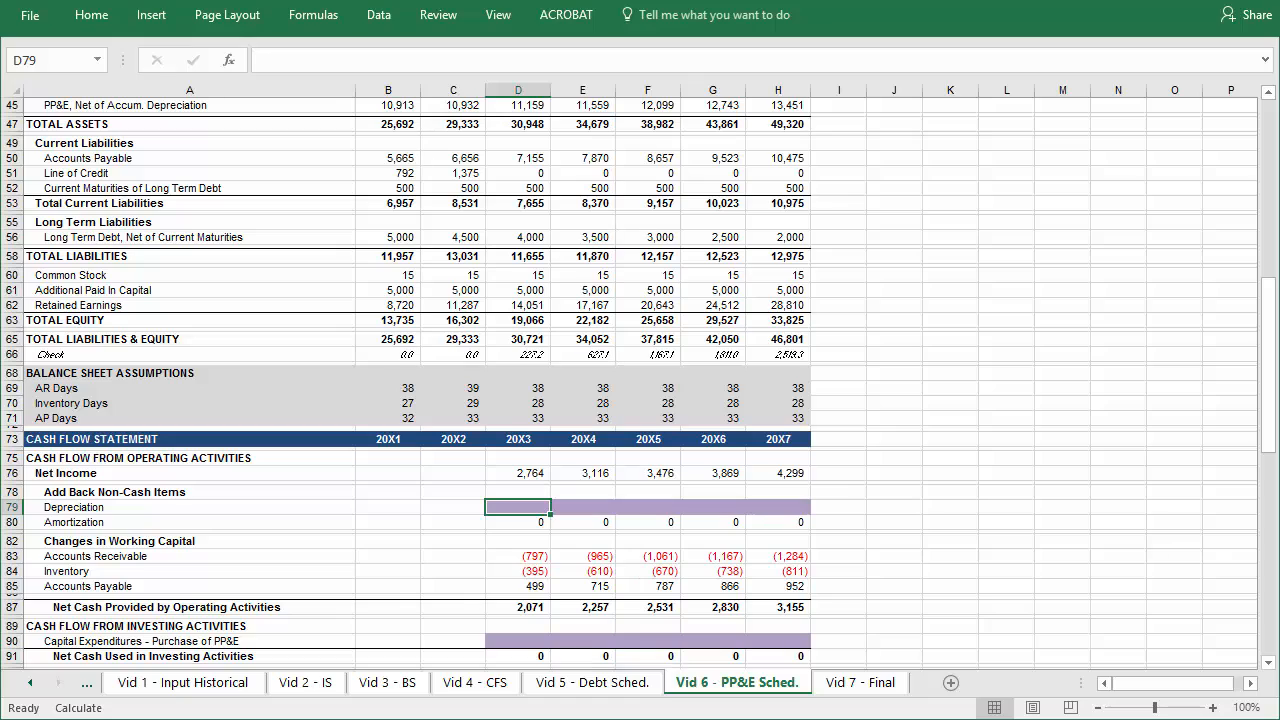
type("=")
key("Down")
key("Down")
key("Down")
key("Down")
key("Down")
key("Down")
key("Down")
key("Down")
key("Down")
key("Down")
key("Down")
key("Down")
key("Down")
key("Down")
key("Down")
key("Down")
key("Down")
key("Down")
key("Down")
key("Down")
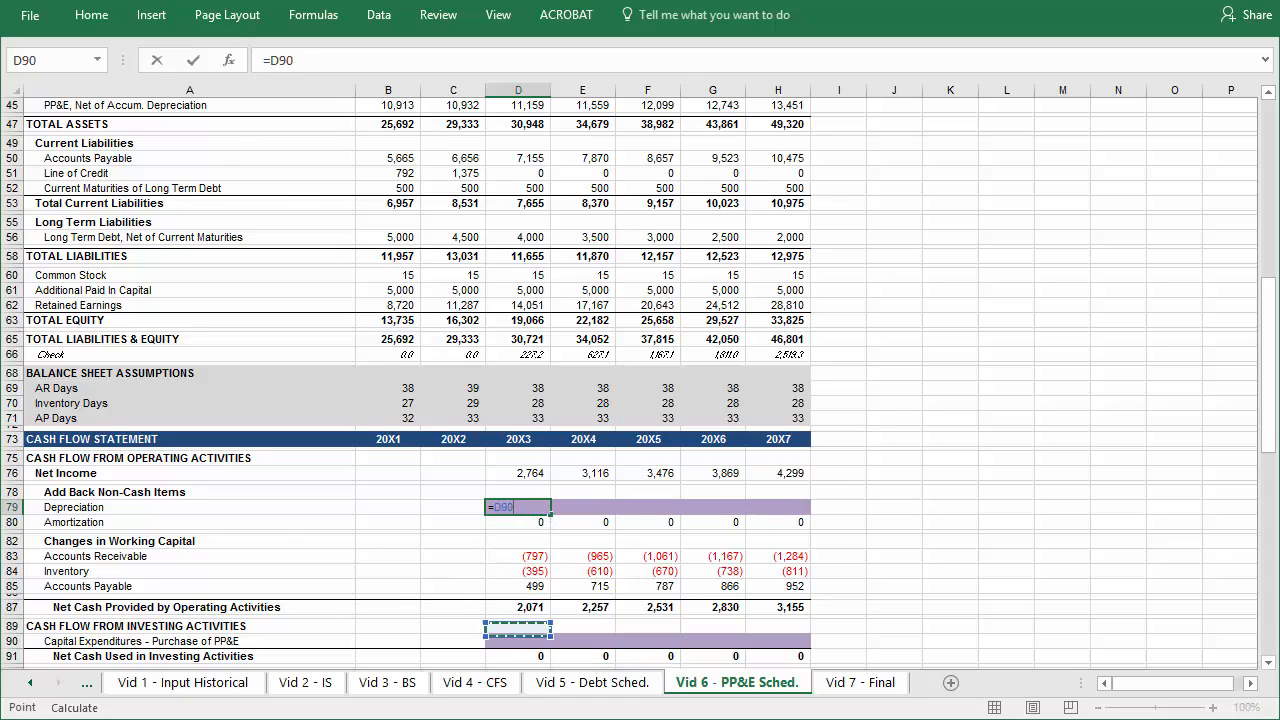
key("ctrl+Return")
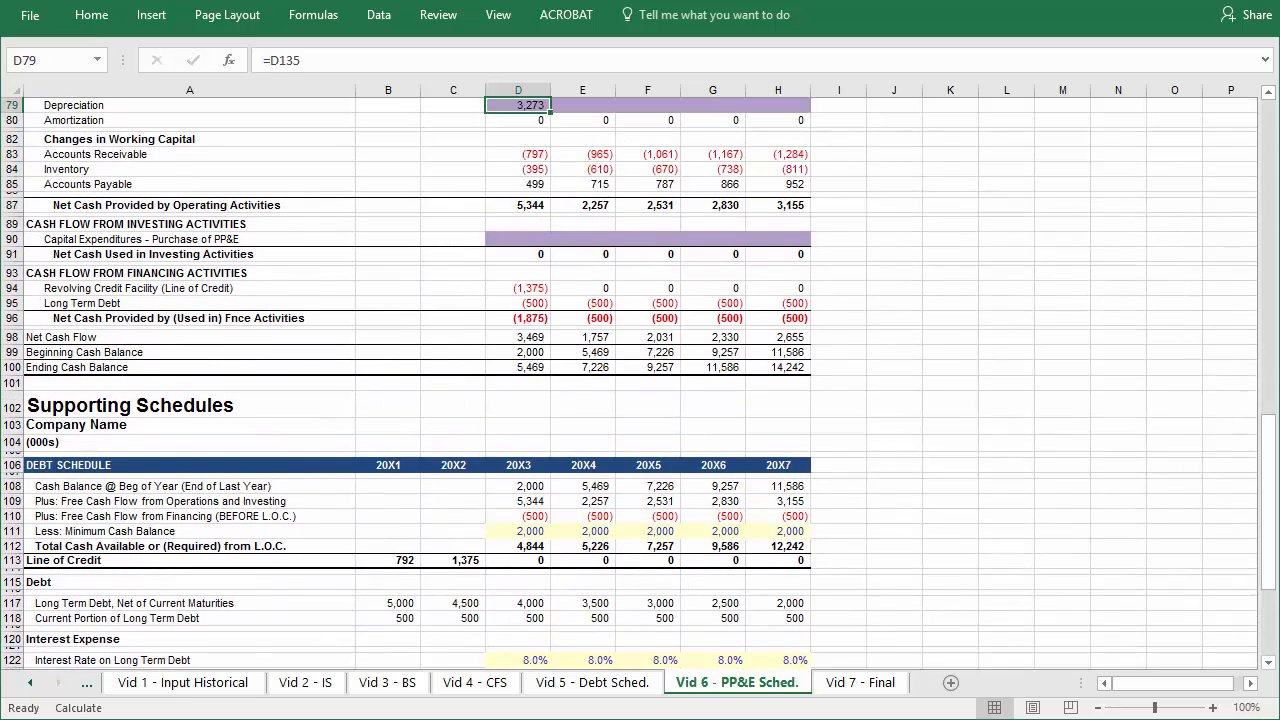
Fill the cash flow statement's Depreciation link in D79 across through 20X7 (column H)
key("shift+Right")
key("shift+Right")
key("shift+Right")
key("shift+Right")
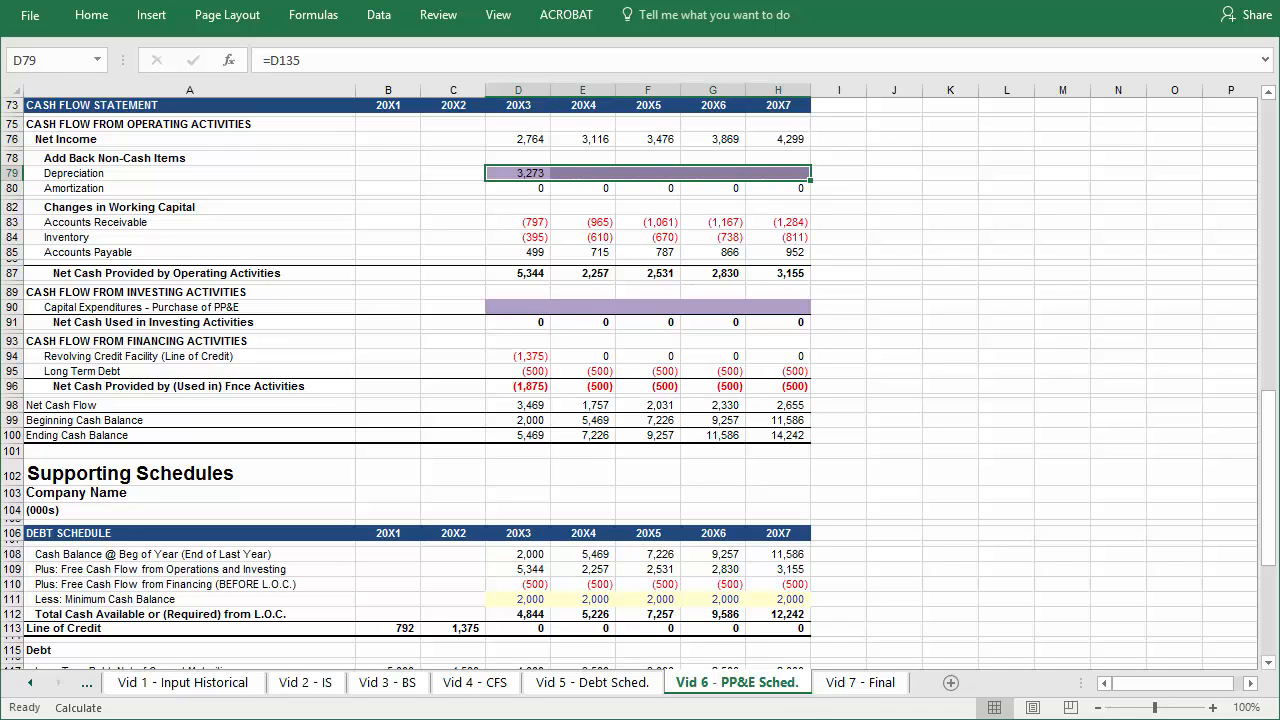
key("ctrl+r")
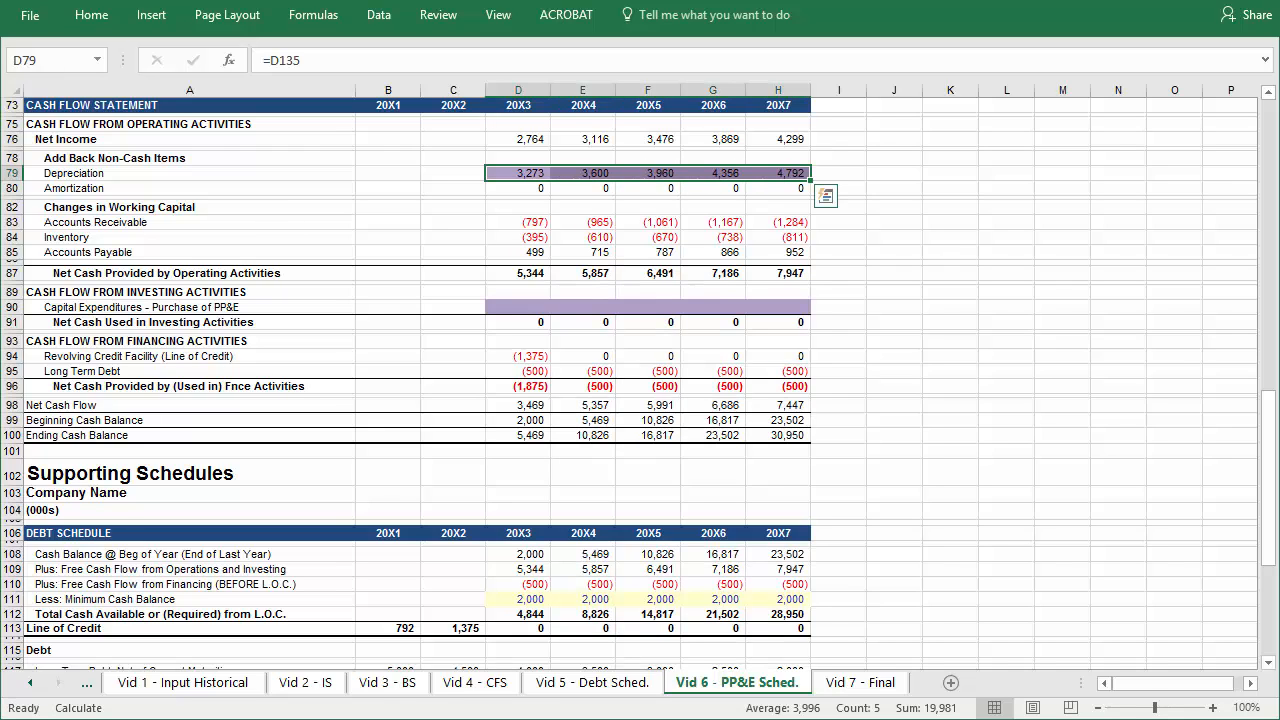
Remove the purple highlight from the cash flow statement's Depreciation cells D79:H79
key("alt+h")
key("h")
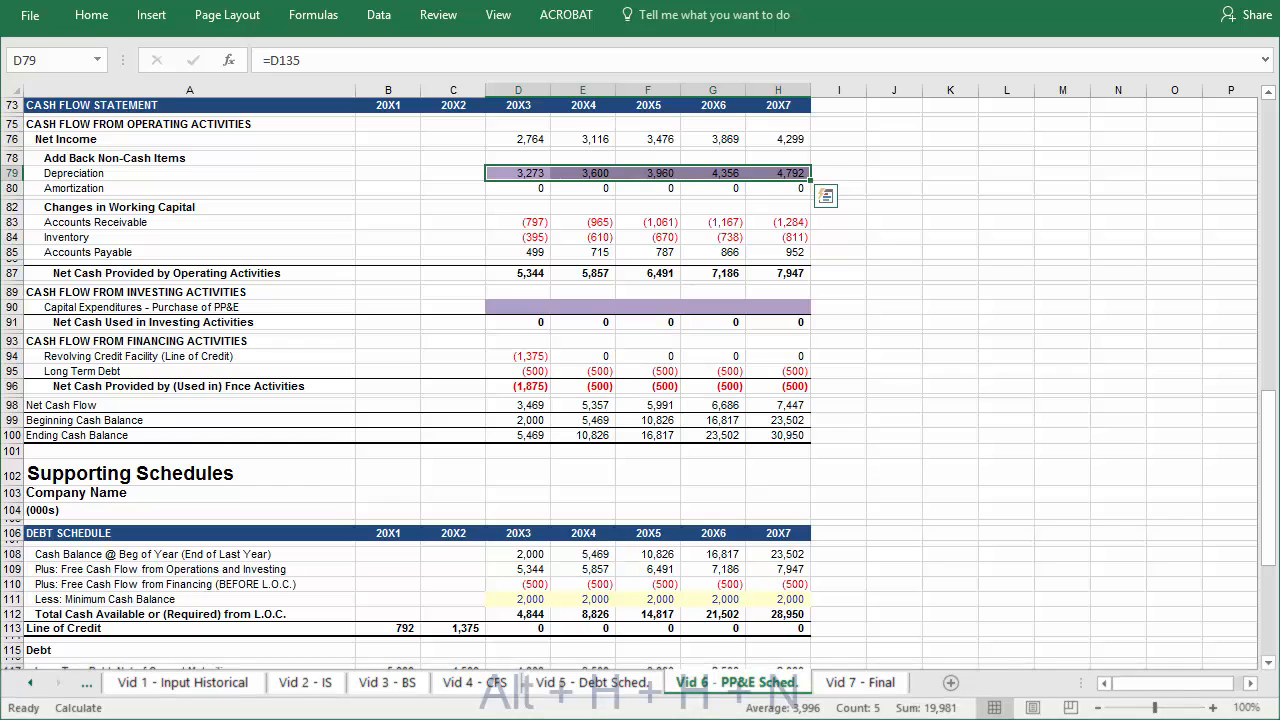
key("n")
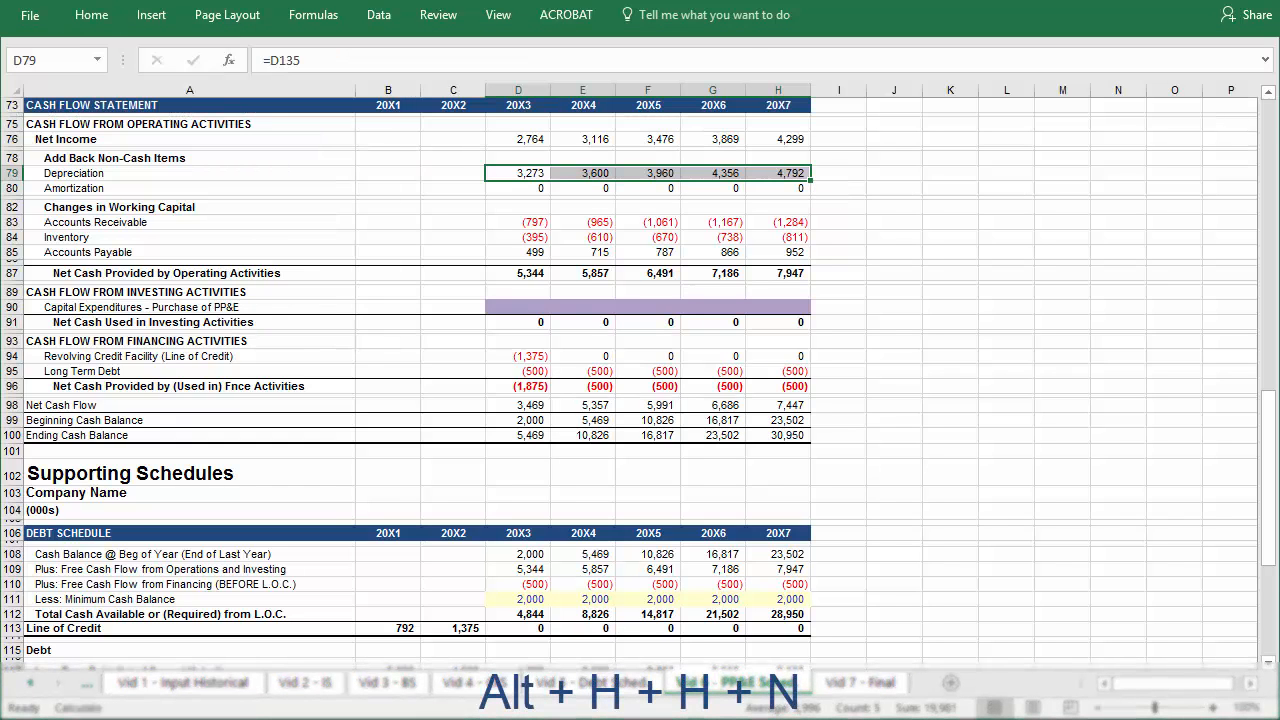
Link the 20X3 Capital Expenditures in D90 to the negative of the PP&E schedule's capital expenditures with =-D133
key("Down")
key("Down")
key("Down")
key("Down")
key("Down")
key("Down")
key("Down")
key("Down")
key("Down")
key("Down")
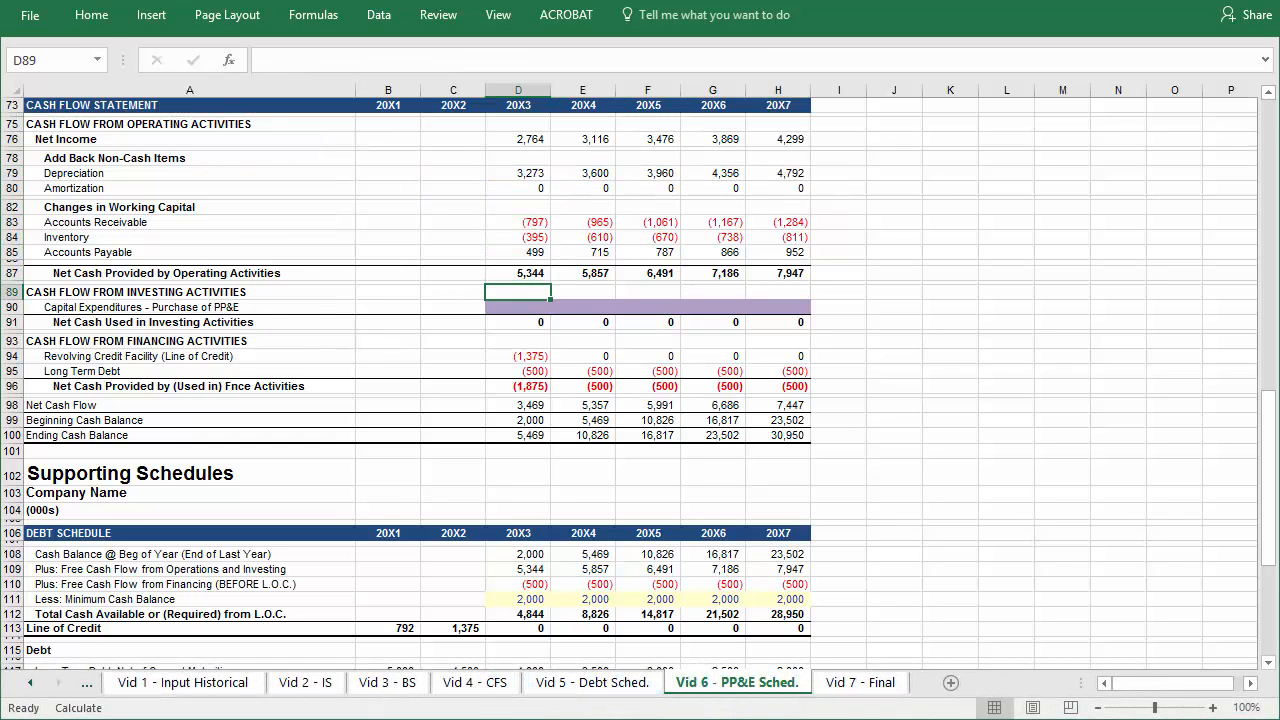
key("Down")
type("=")
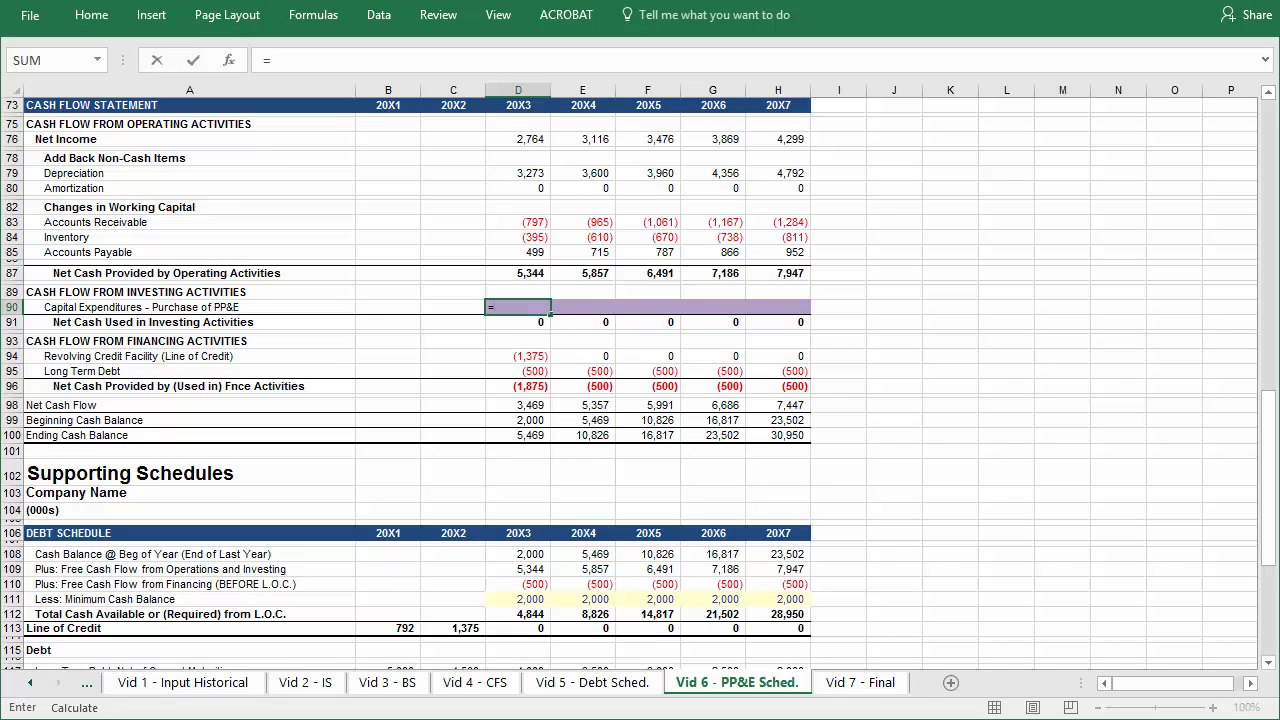
type("-")
key("Down")
key("Down")
key("Down")
key("Down")
key("Down")
key("Down")
key("Down")
key("Down")
key("Down")
key("Down")
key("Down")
key("Down")
key("Down")
key("Down")
key("Down")
key("Down")
key("Down")
key("Down")
key("Down")
key("Down")
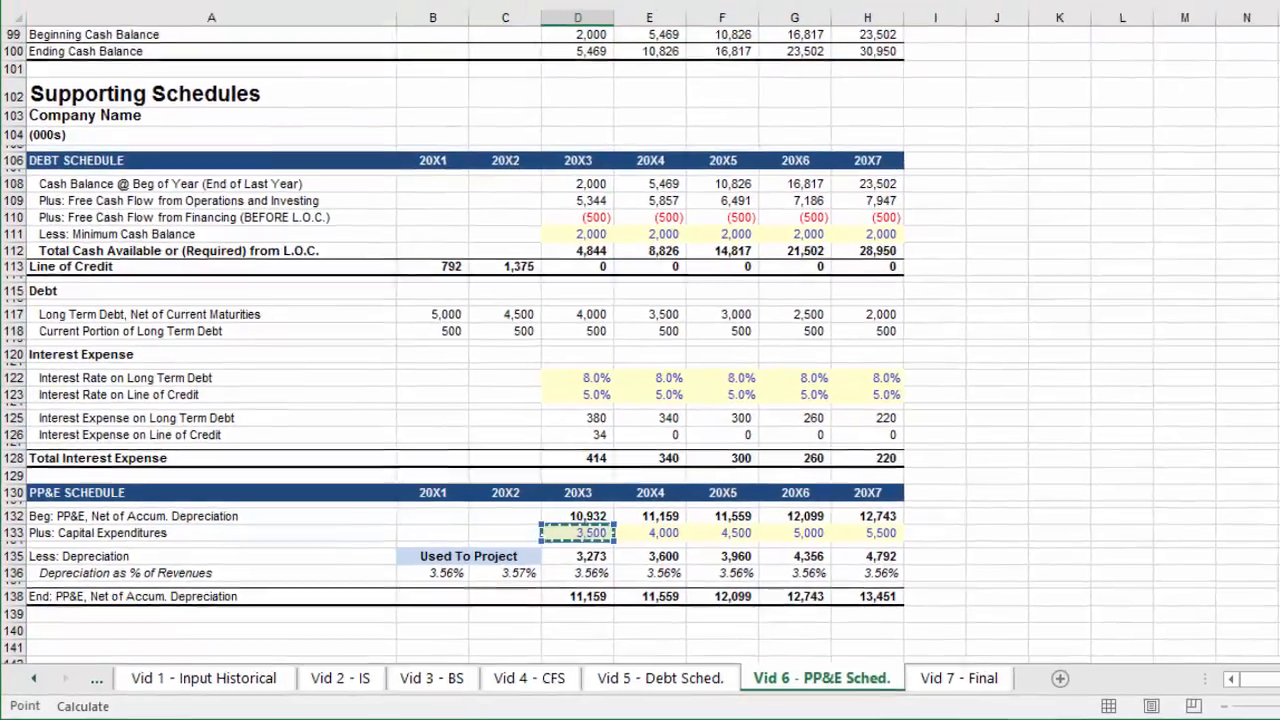
key("Return")
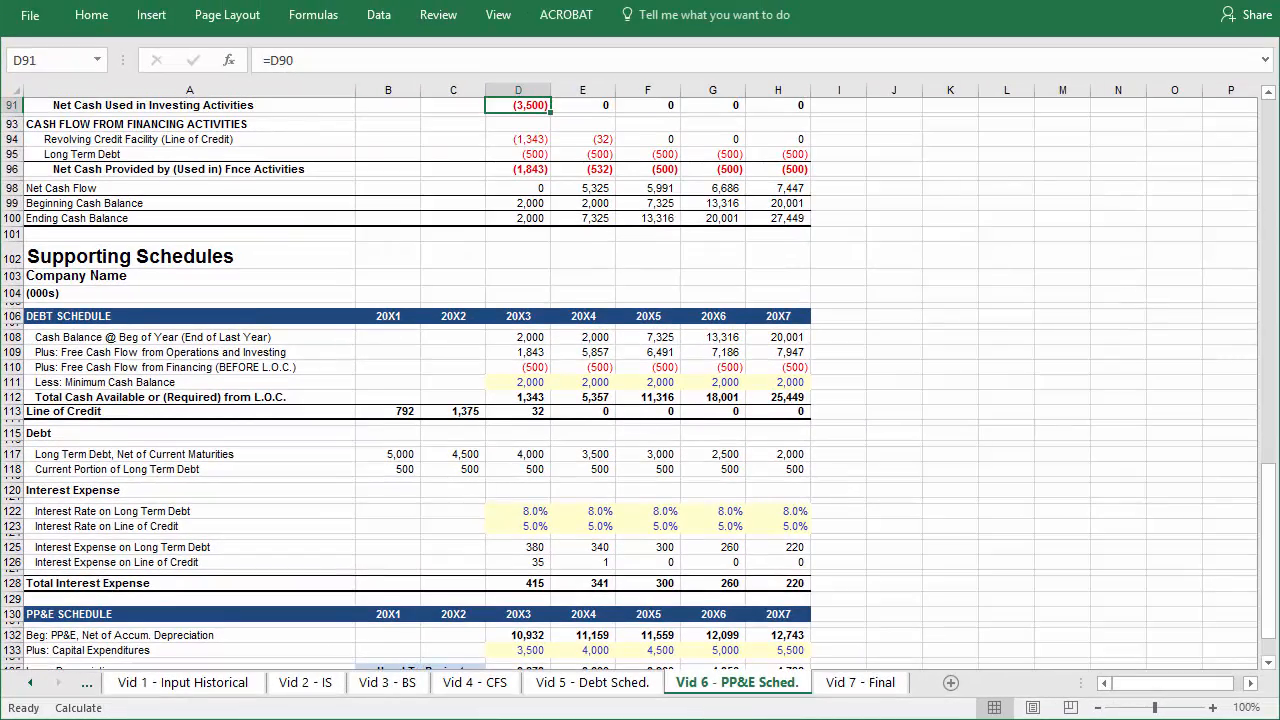
Fill the Capital Expenditures formula in D90 across through 20X7 (column H)
scroll(640, 384, "up", 6)
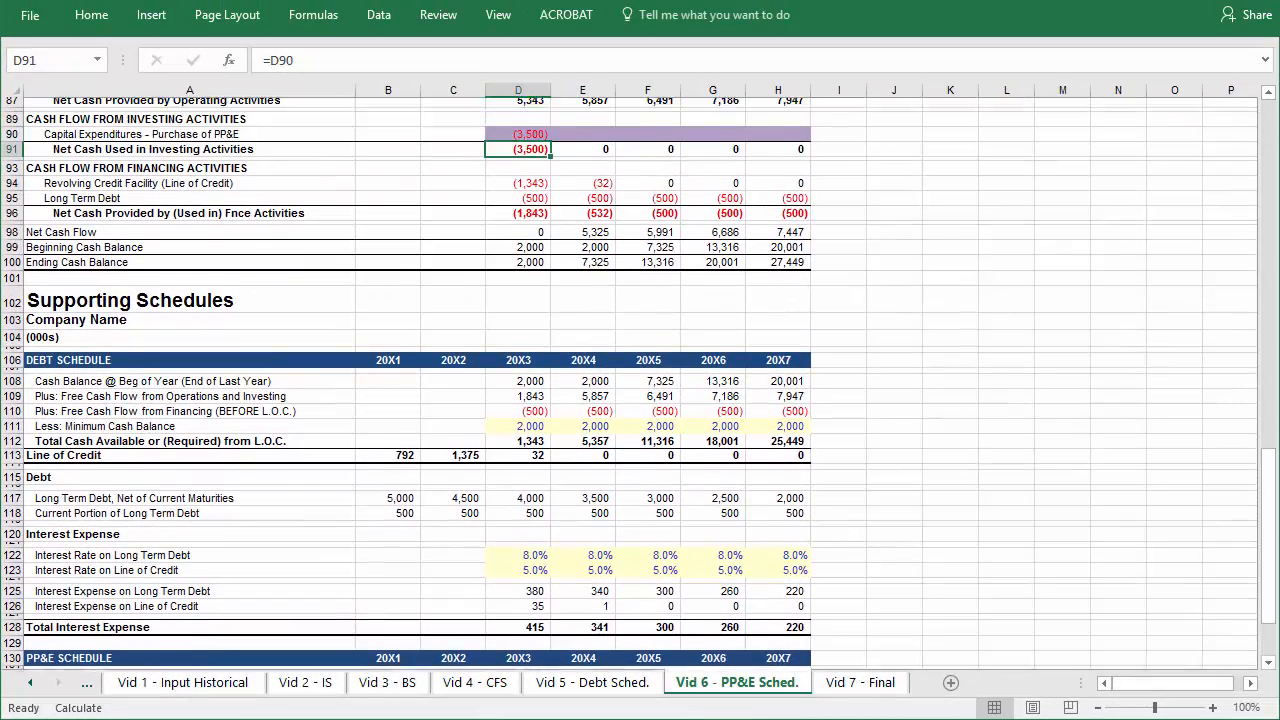
key("Up")
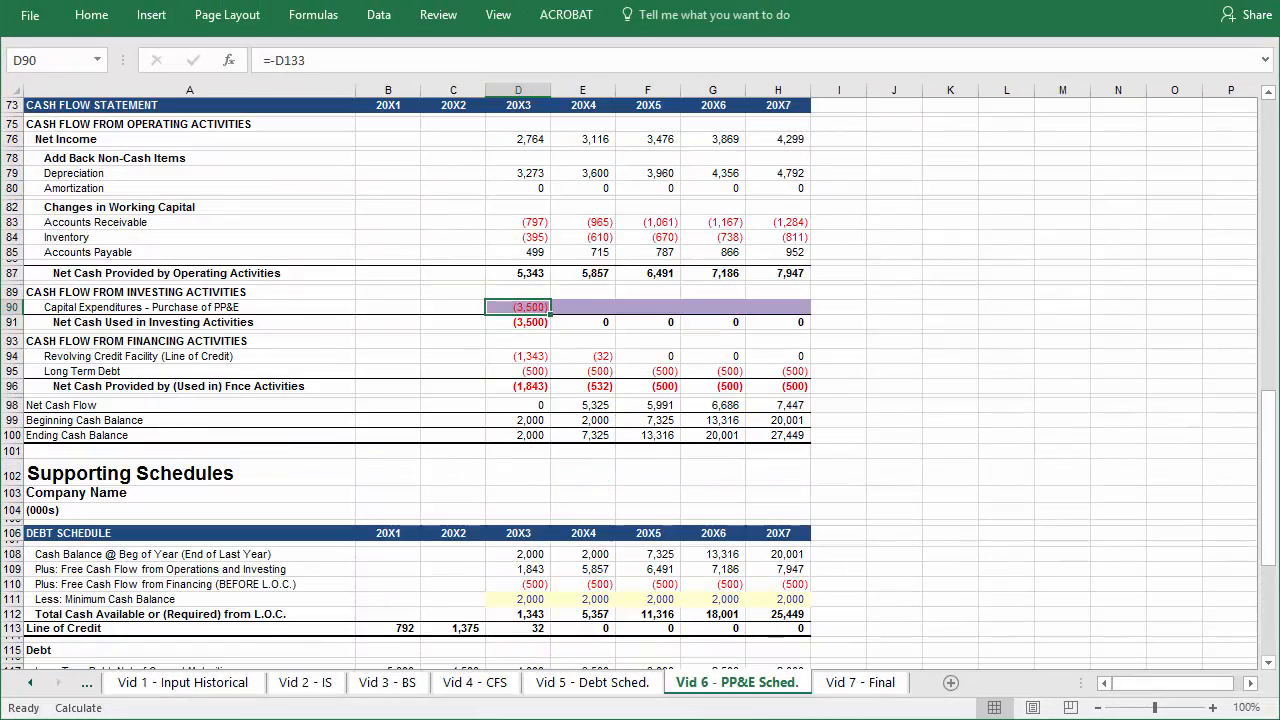
key("shift+Right")
key("shift+Right")
key("shift+Right")
key("shift+Right")
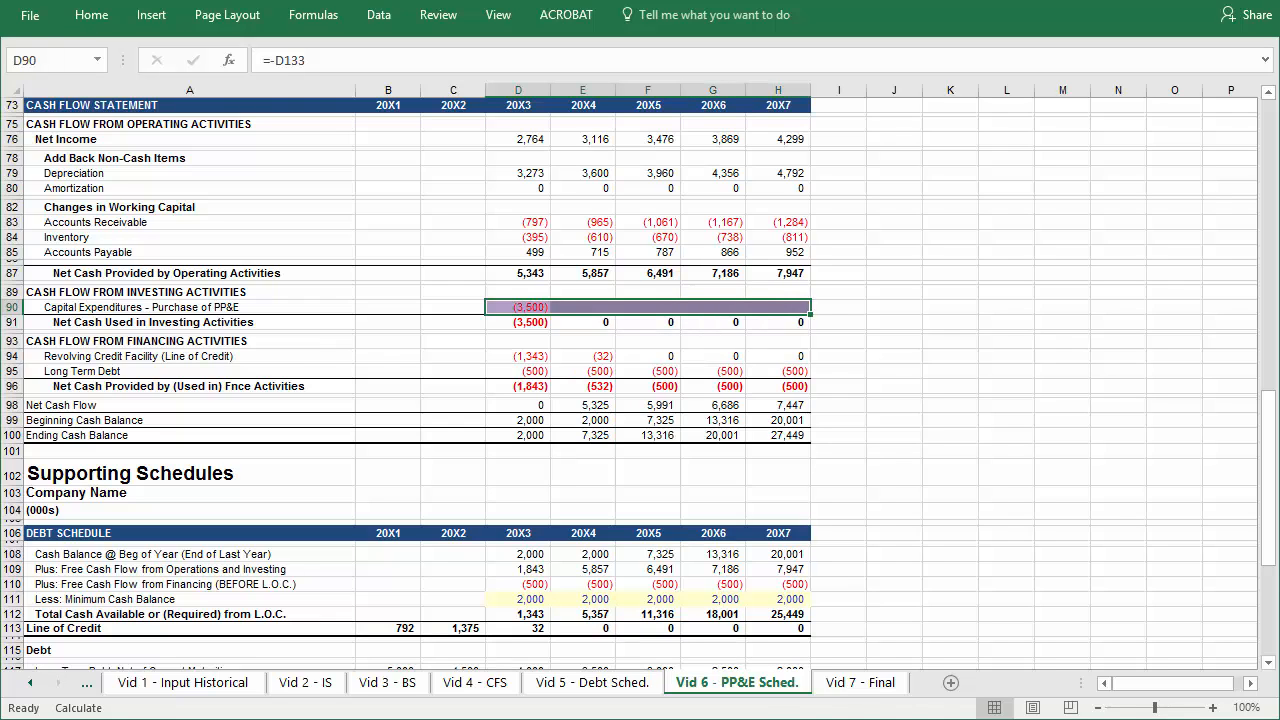
key("ctrl+r")
Remove the purple highlight from the Capital Expenditures cells D90:H90
key("alt")
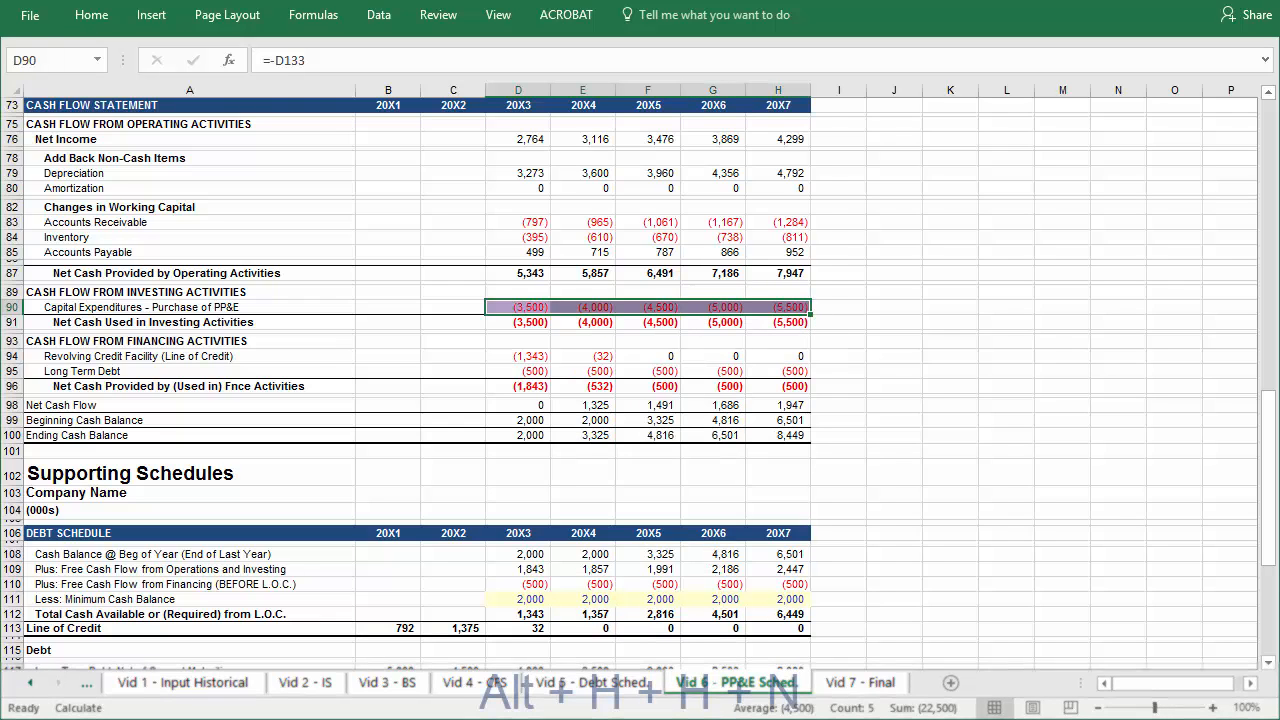
key("h")
key("h")
key("n")
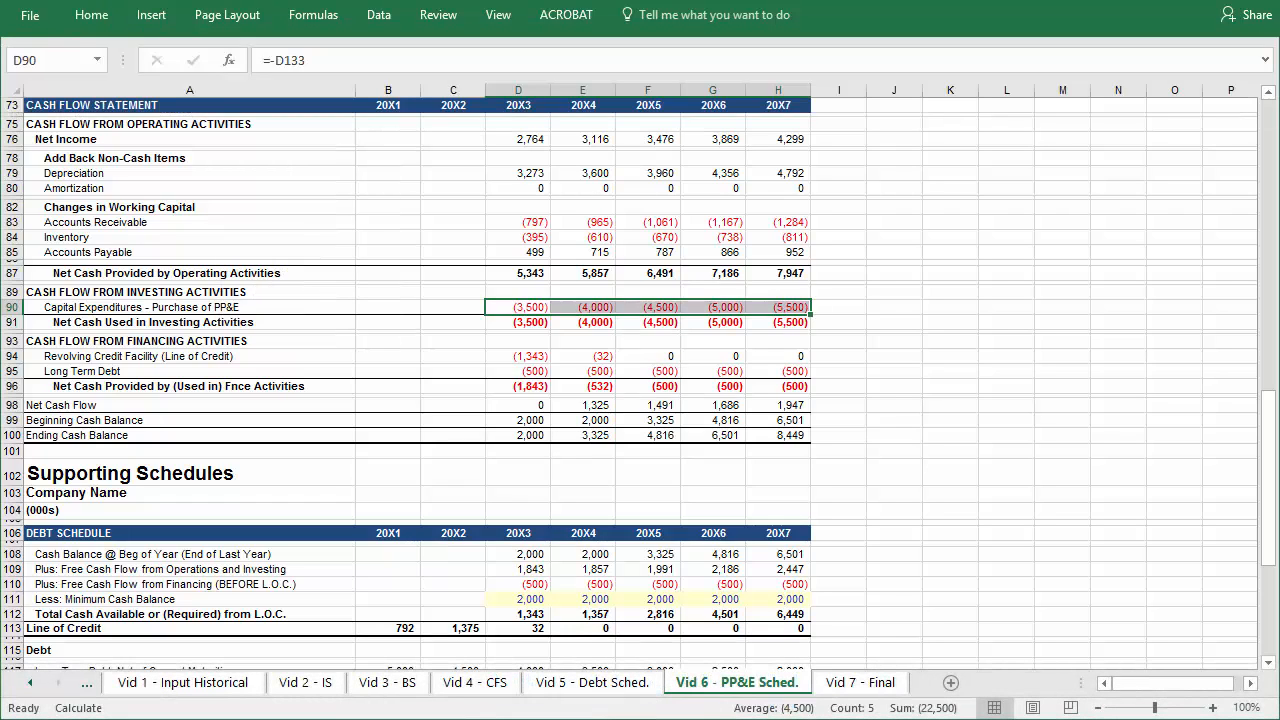
Switch to the Vid 7 - Final sheet and copy the entire 20X7 column H
key("ctrl+Home")
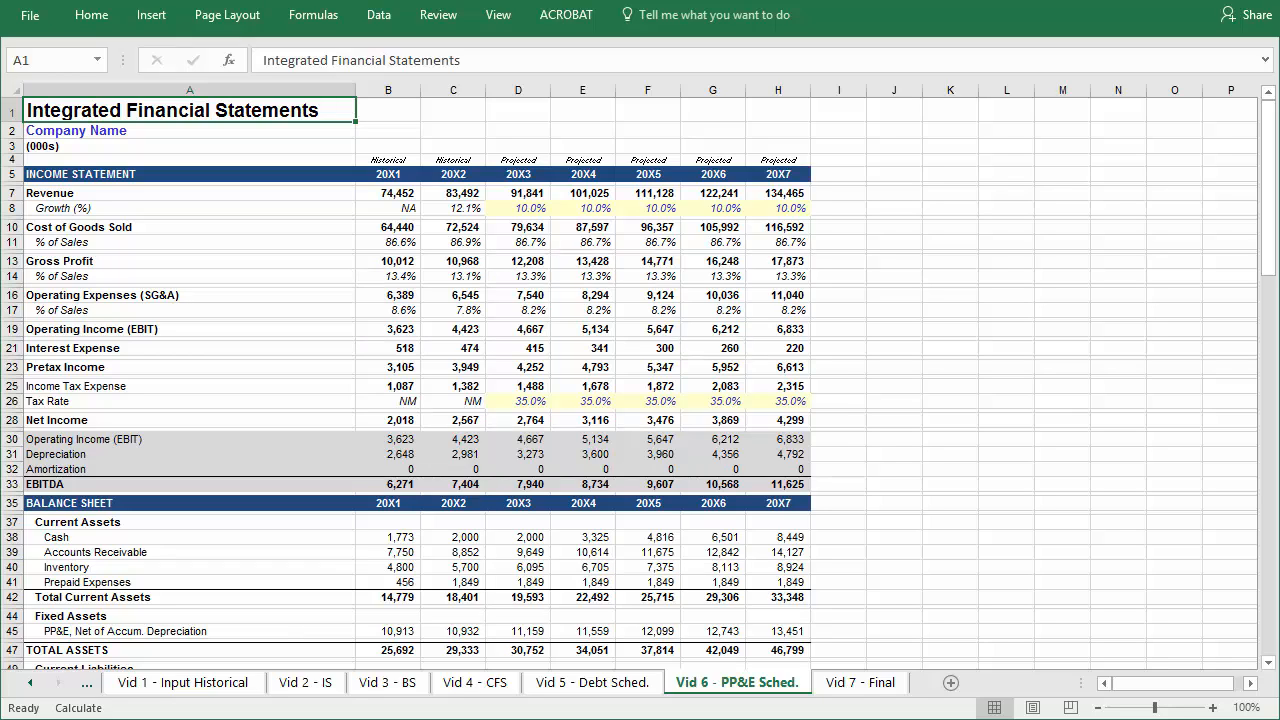
key("ctrl+Page_Down")
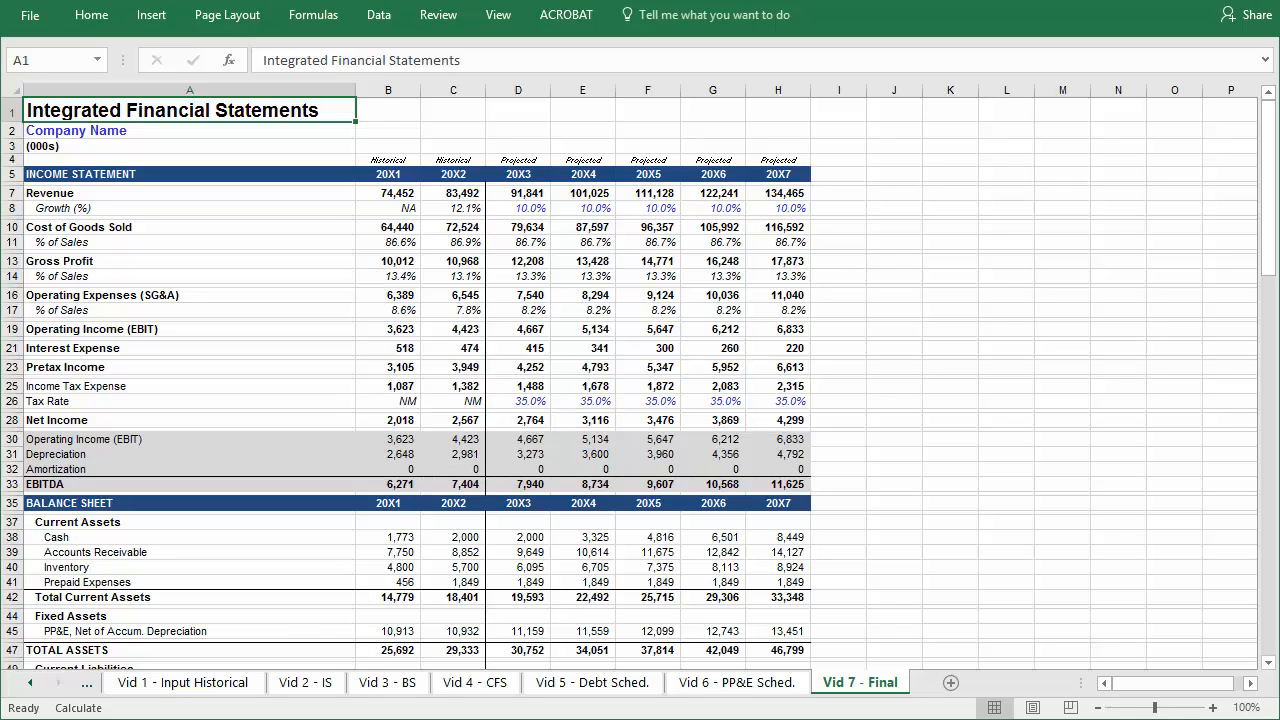
key("Right")
key("Right")
key("Right")
key("Right")
key("Right")
key("Right")
key("Right")
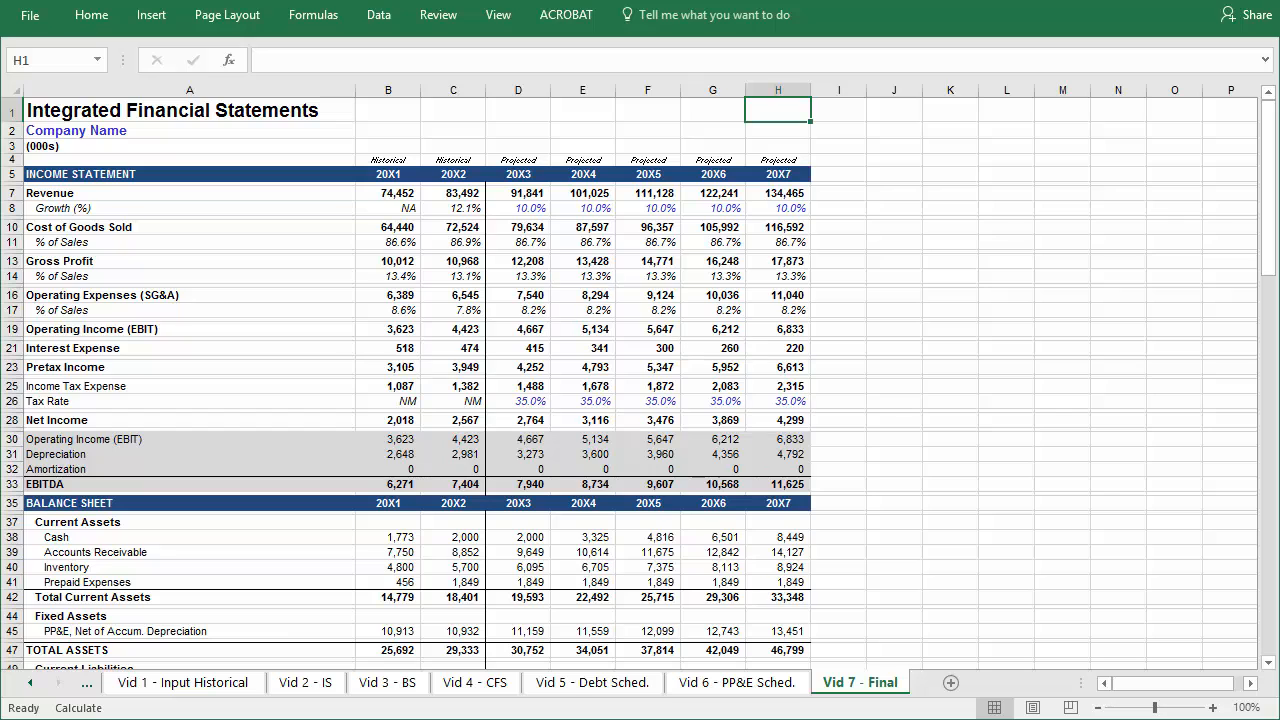
key("ctrl+space")
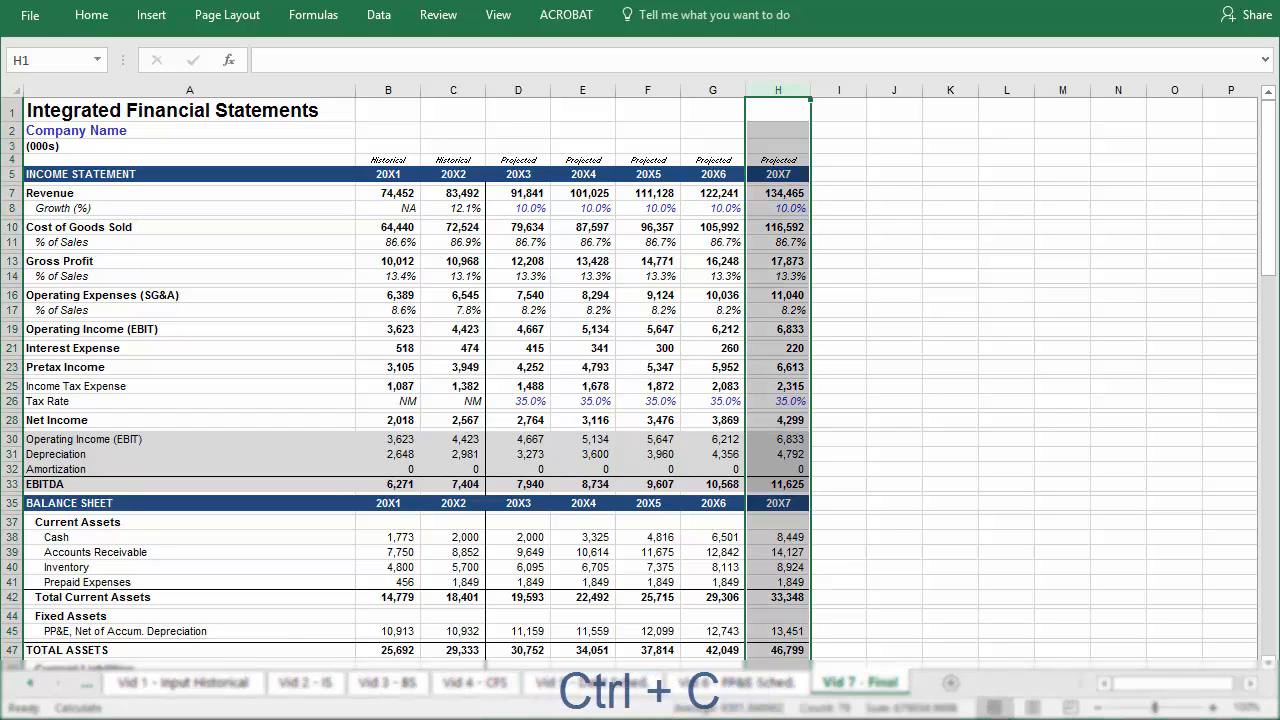
key("ctrl+c")
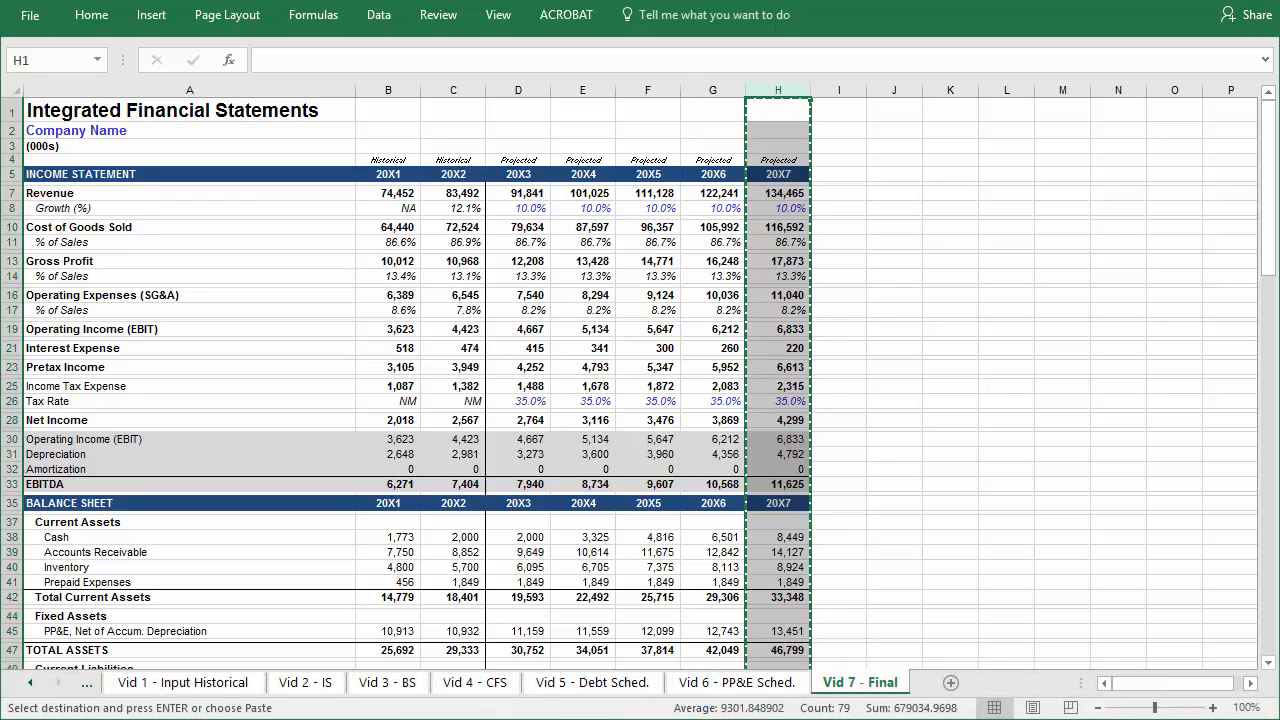
Paste only the values of the copied 20X7 column into column J, starting at J1
key("Right")
key("Right")
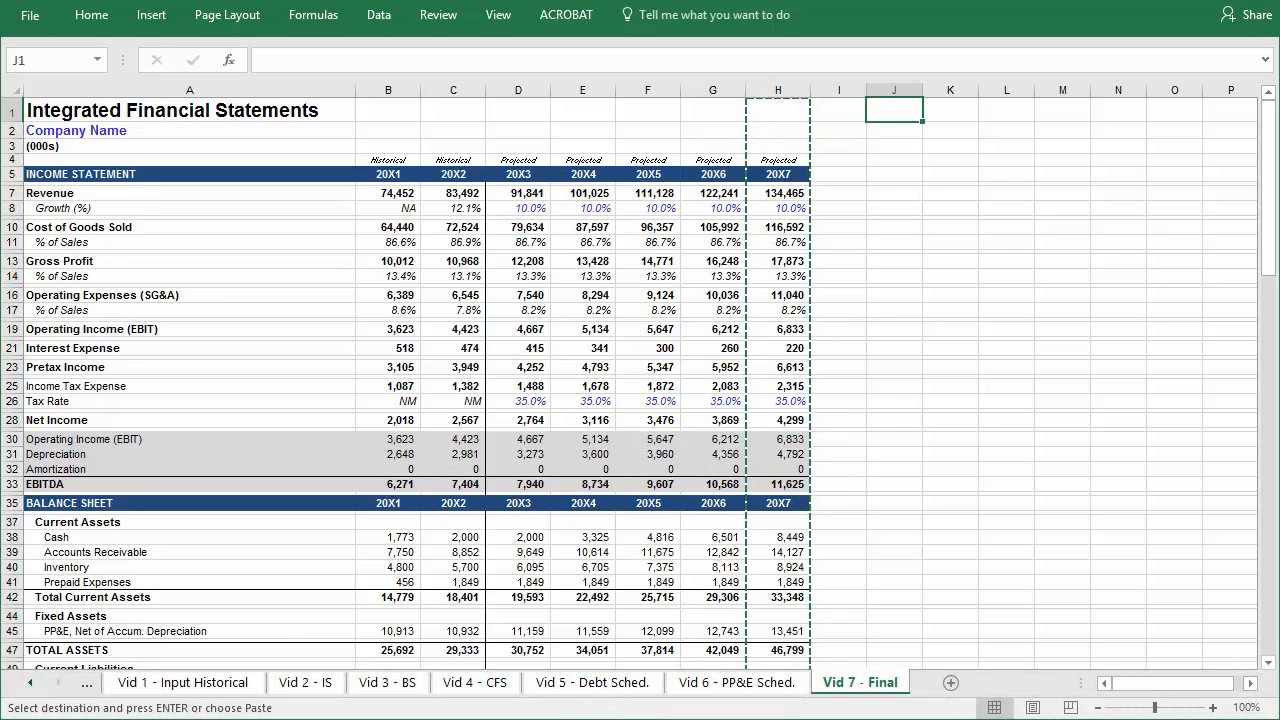
key("alt+e")
key("s")
key("v")
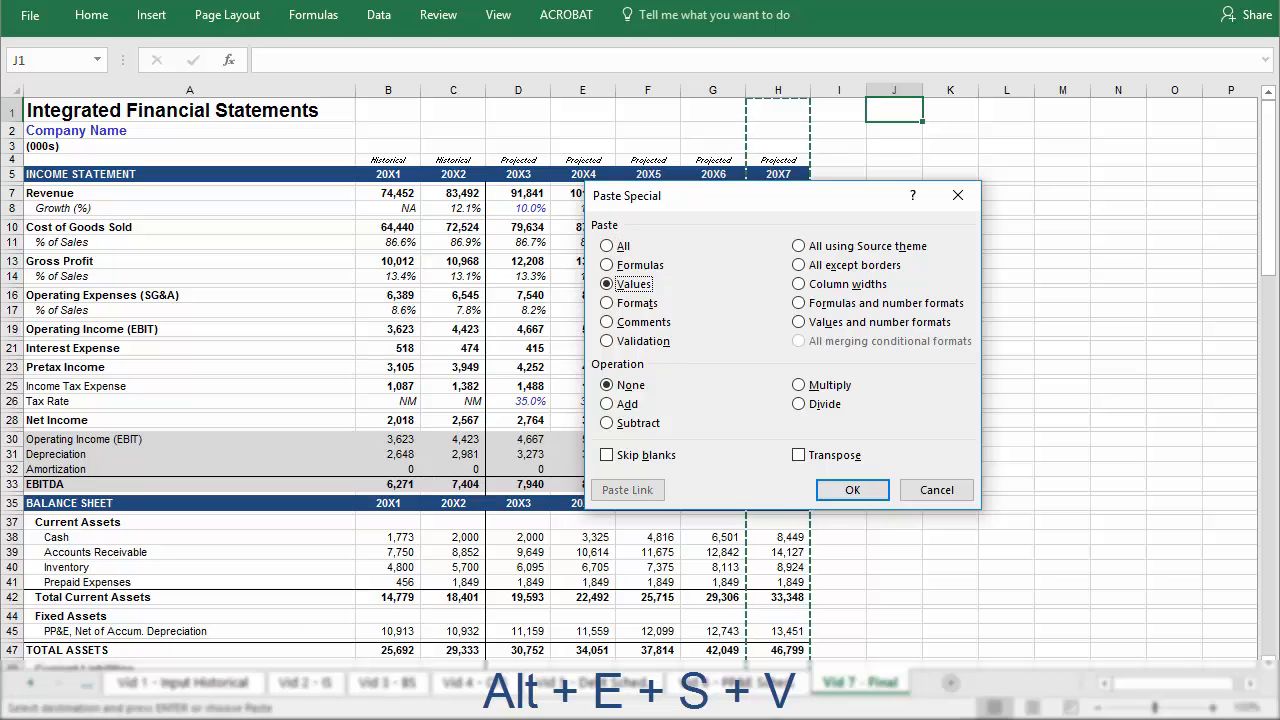
key("Return")
Paste the formats of the copied 20X7 column onto column J
key("alt+e")
key("s")
key("t")
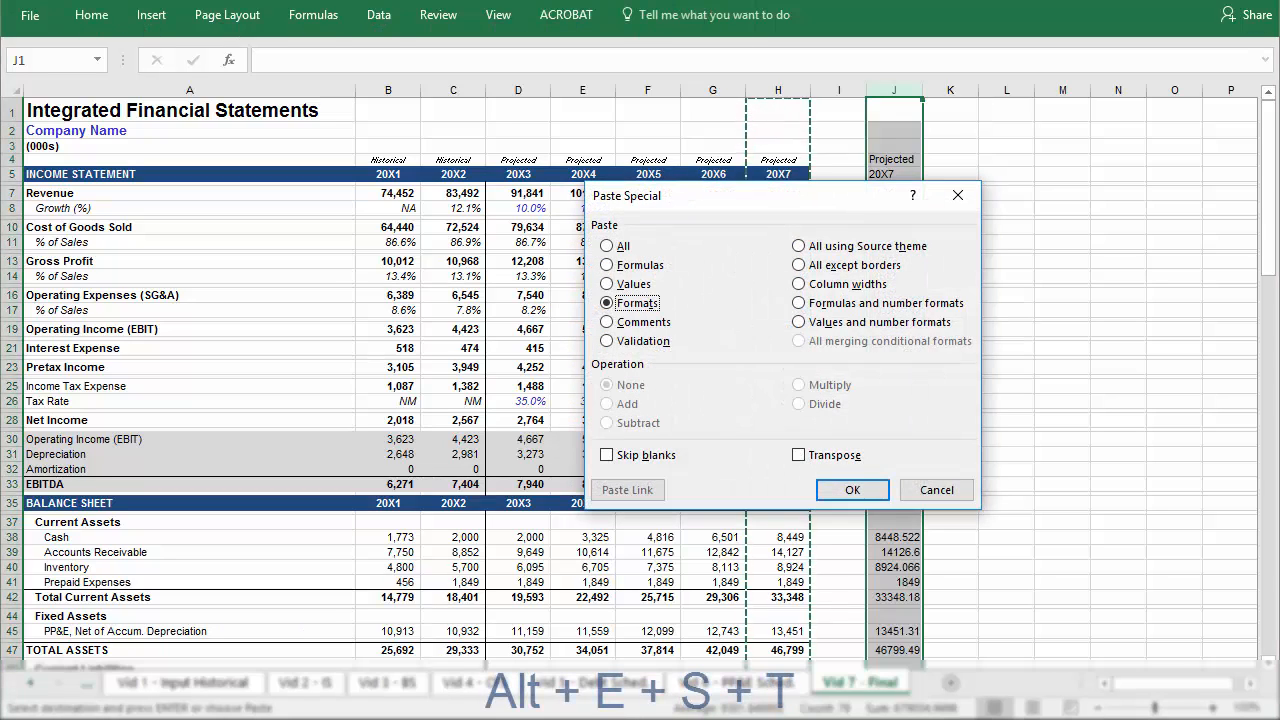
key("Return")
key("Left")
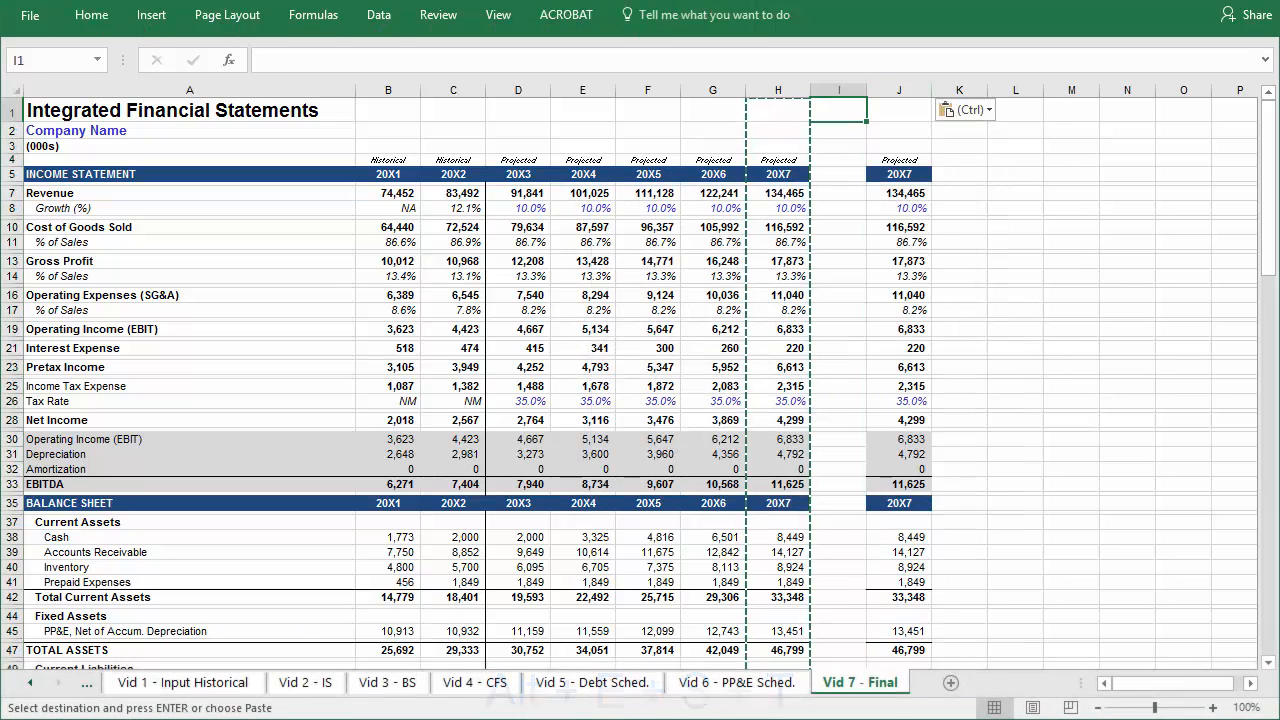
Set the width of blank column I to 1 and cancel the pending copy of column H
key("alt")
type("h")
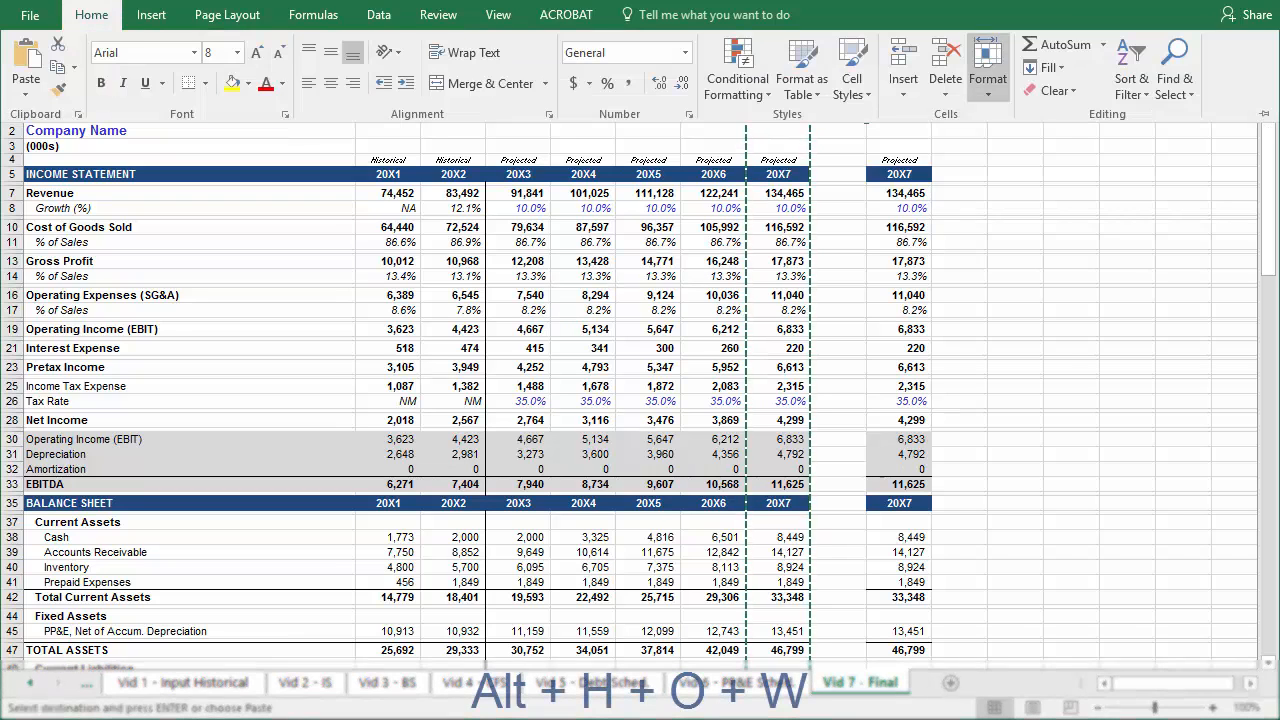
type("ow")
type("1")
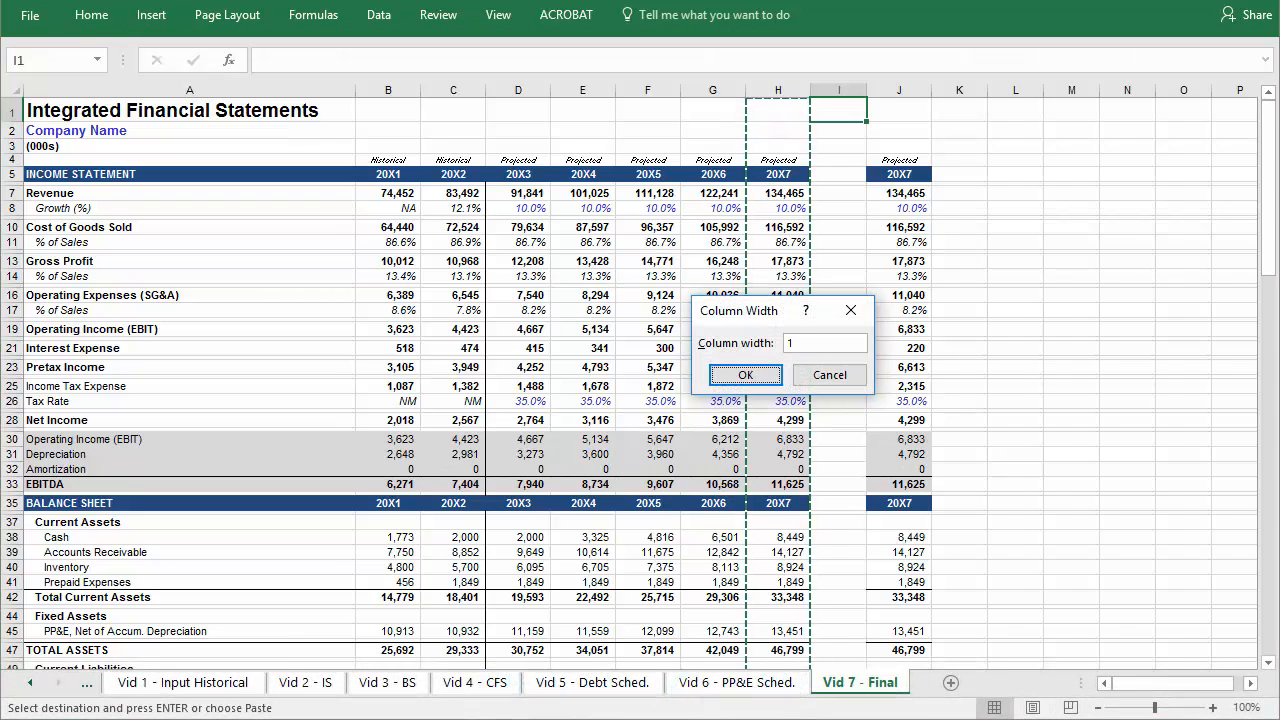
key("Return")
key("Left")
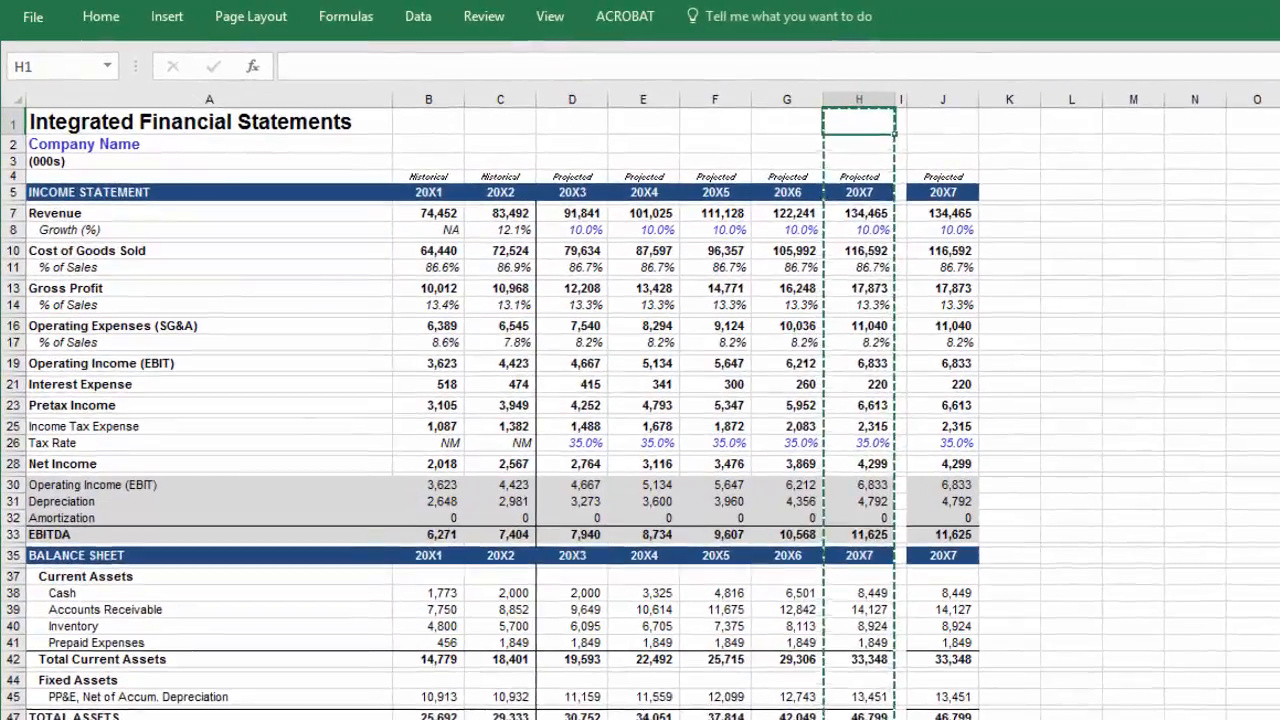
key("ctrl+space")
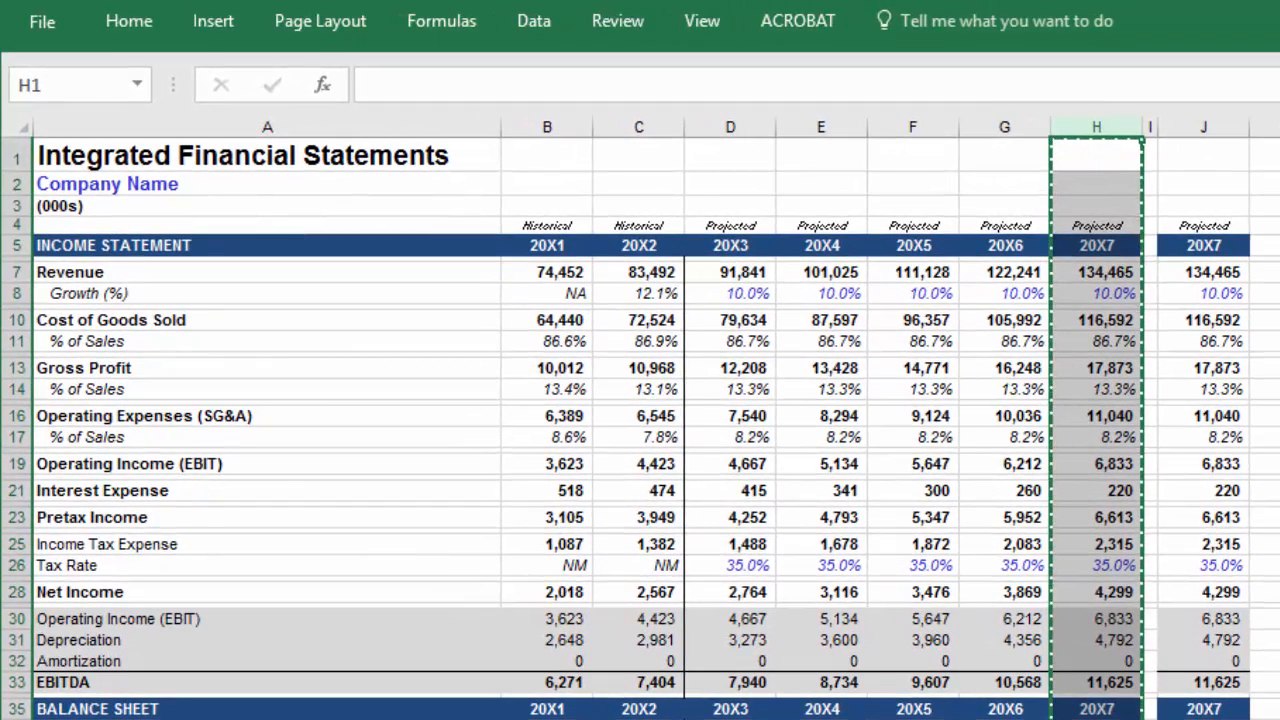
key("Escape")
Set the projected 20X3 revenue growth rate in D8 to 5%
key("Down")
key("Down")
key("Down")
key("Down")
key("Down")
key("Down")
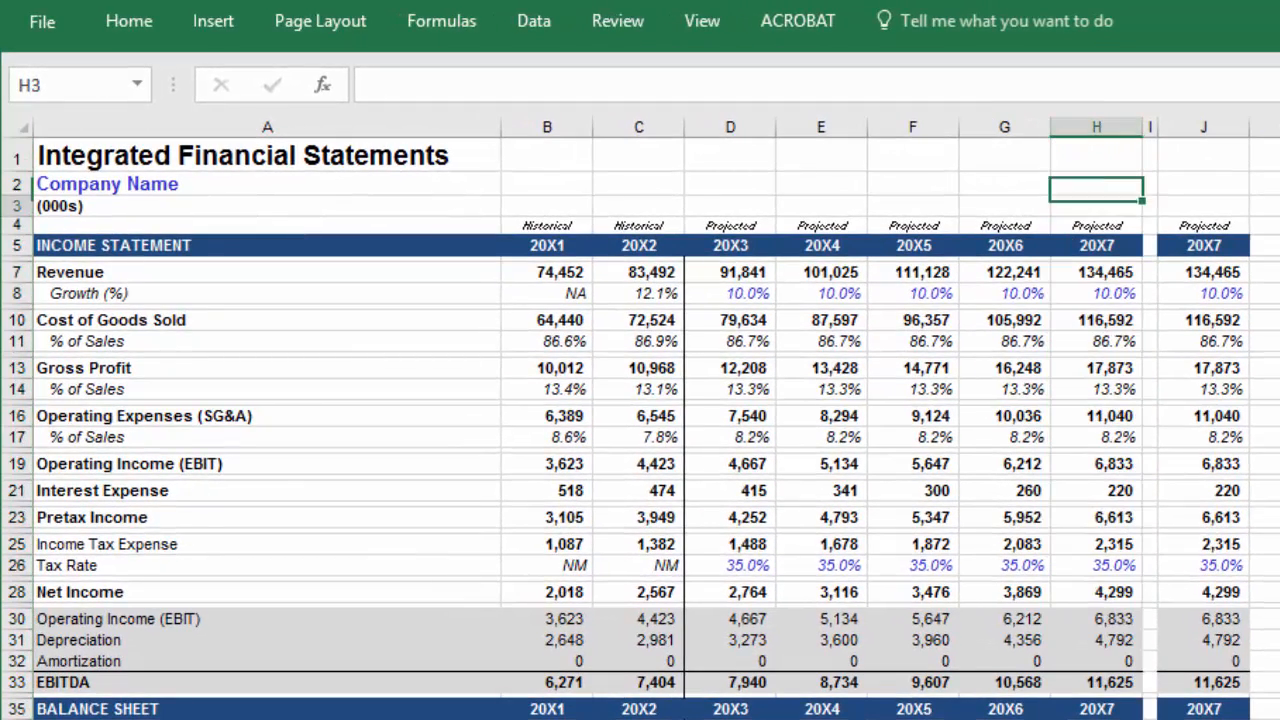
key("Left")
key("Left")
key("Left")
key("Left")
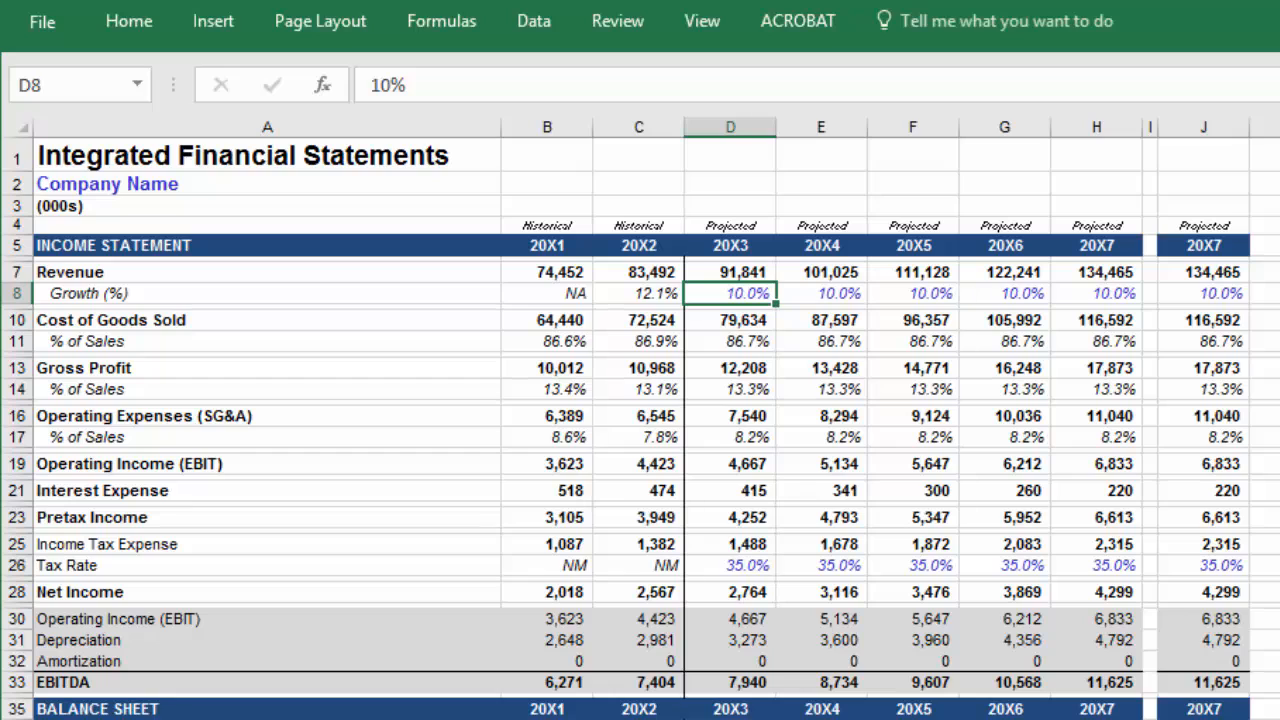
type("5")
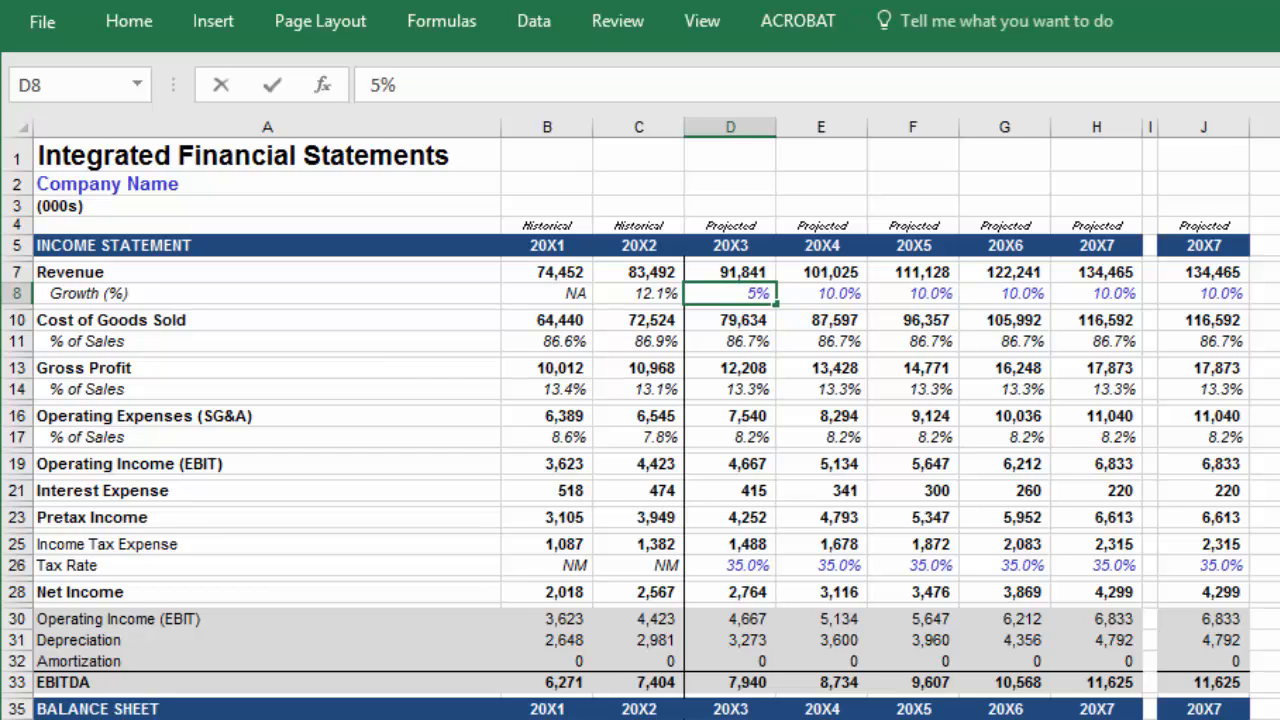
Fill the 20X3 revenue growth rate across the remaining projected years through H8
key("shift+Right")
key("shift+Right")
key("shift+Right")
key("shift+Right")
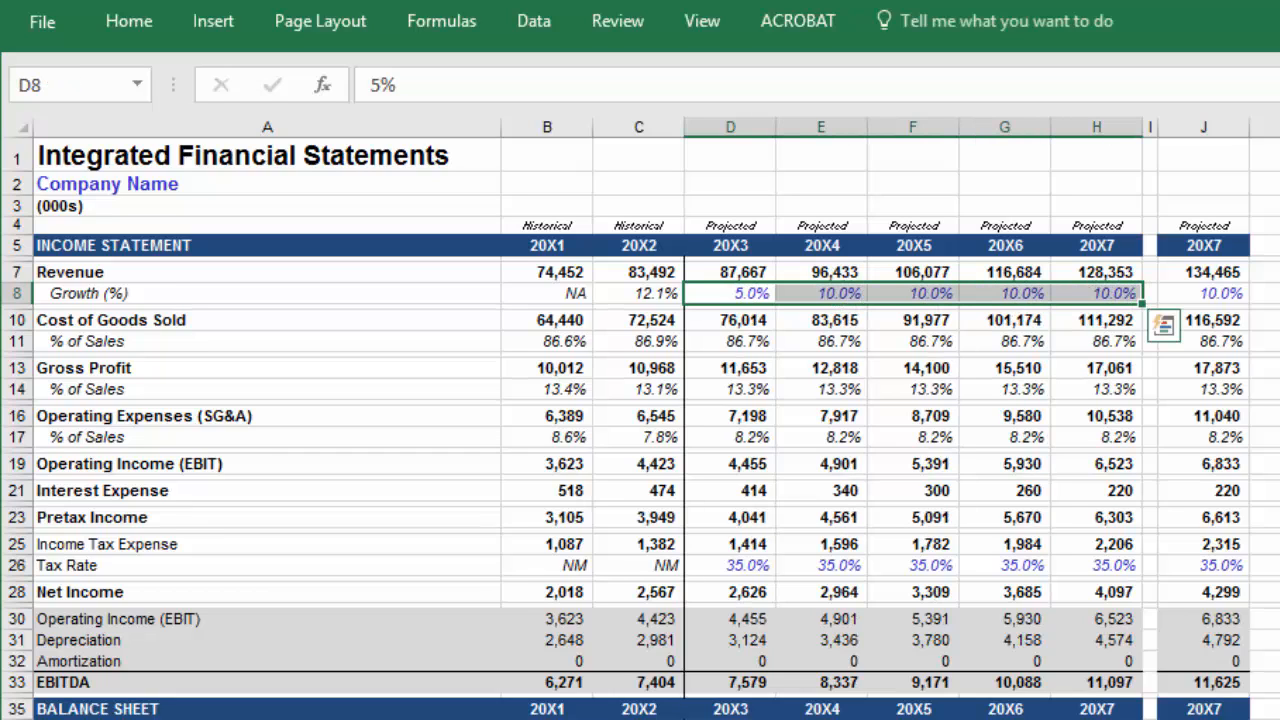
key("ctrl+r")
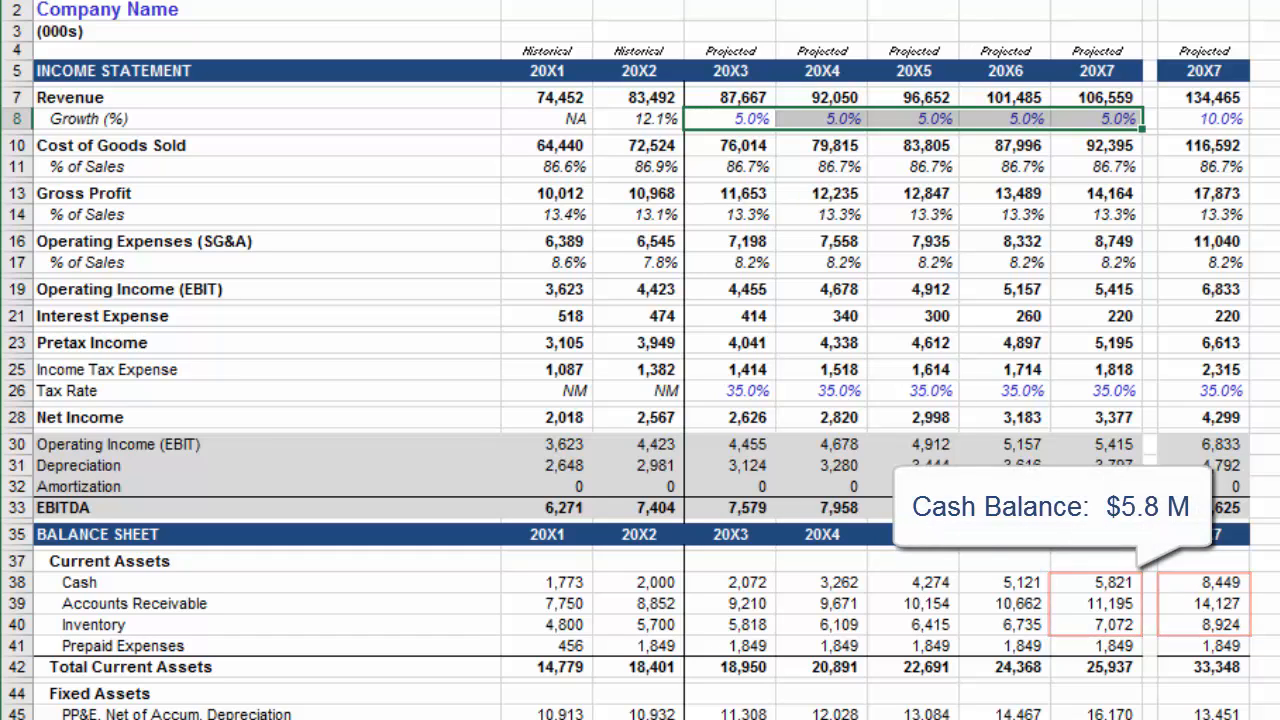
Set 20X3 Prepaid Expenses in D41 equal to the 20X2 amount with =C41
key("Down")
key("Down")
key("Down")
key("Down")
key("Down")
key("Down")
key("Down")
key("Down")
key("Down")
key("Down")
key("Down")
key("Down")
key("Down")
key("Down")
key("Down")
key("Down")
key("Down")
key("Down")
key("Down")
key("Down")
key("Down")
key("Down")
key("Down")
key("Down")
key("Down")
key("Down")
key("Down")
key("Down")
key("Down")
key("Down")
key("Down")
key("Down")
key("Down")
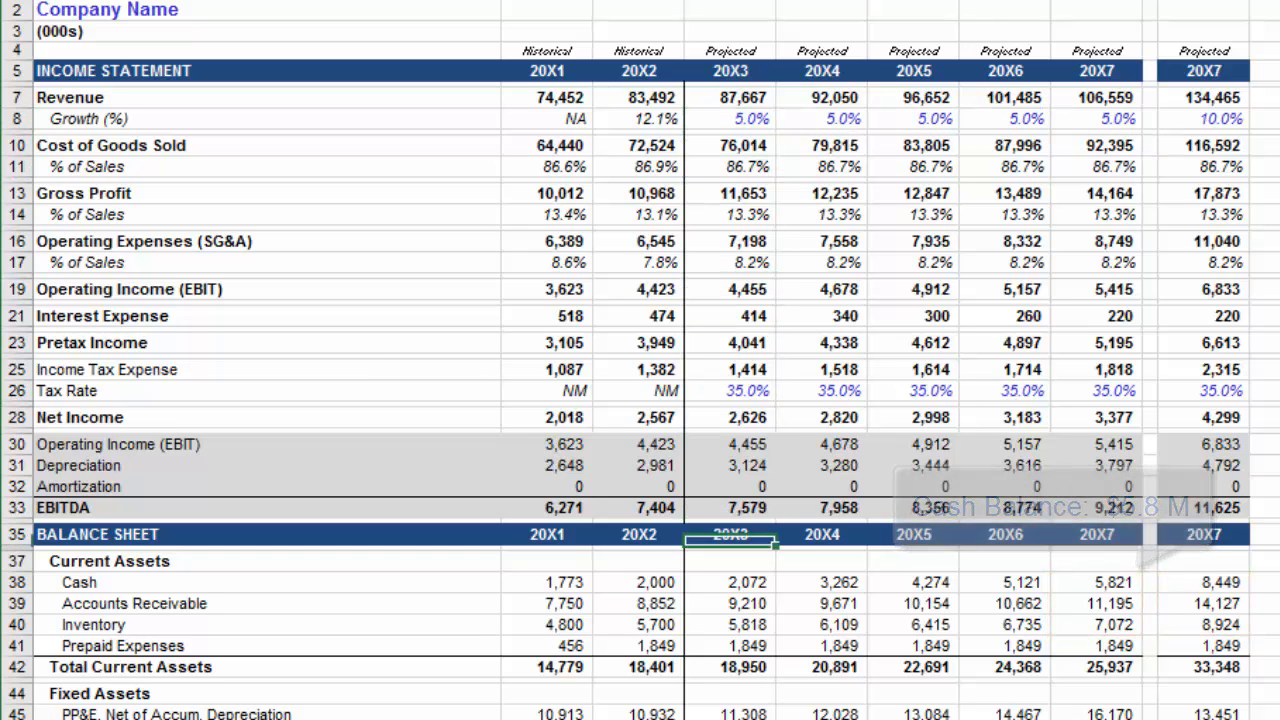
type("=")
key("Left")
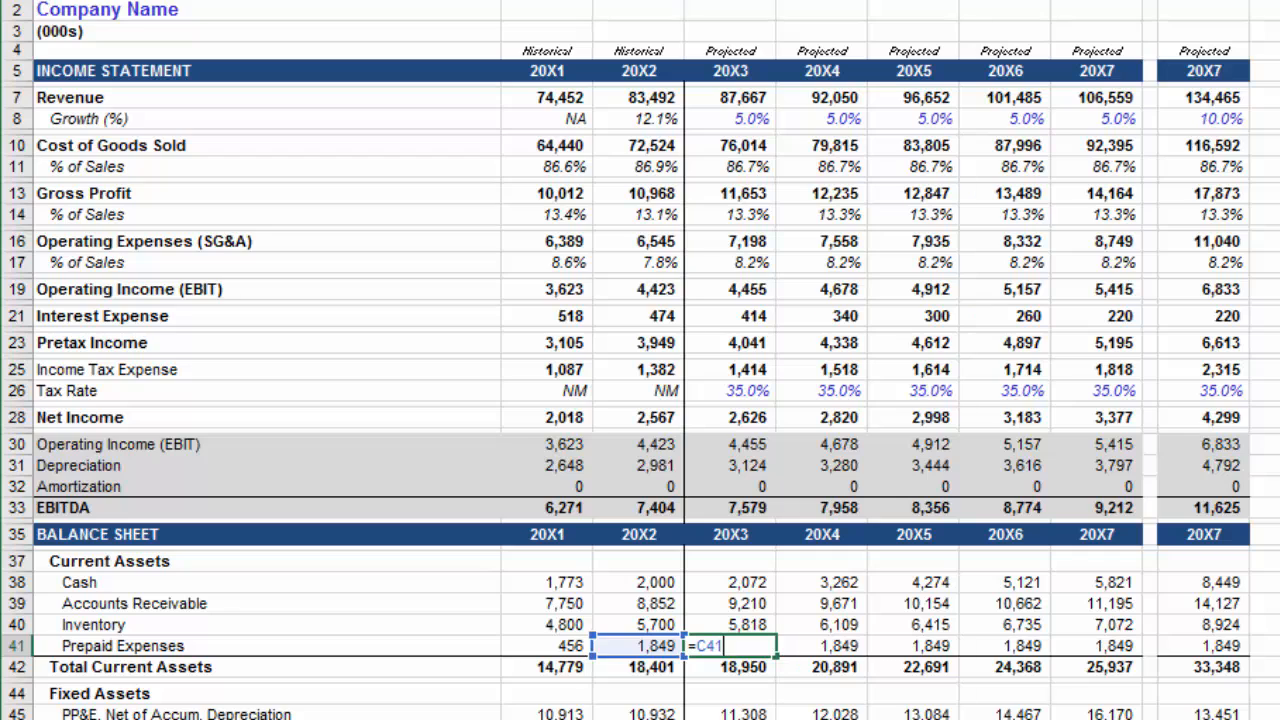
key("Tab")
Set Prepaid Expenses for 20X4 through 20X7 in E41:H41 each equal to the preceding year's cell
type("=")
key("Left")
key("Tab")
type("=")
key("Left")
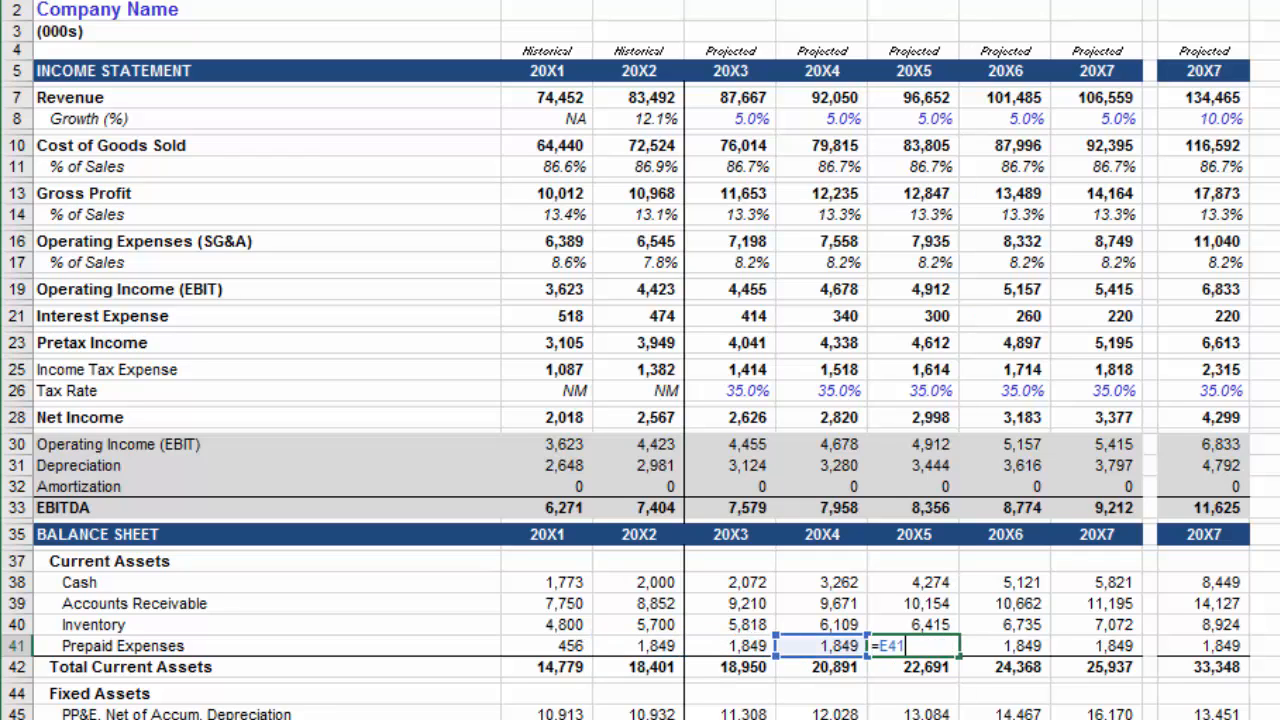
key("Tab")
type("=")
key("Left")
key("Tab")
type("=")
key("Left")
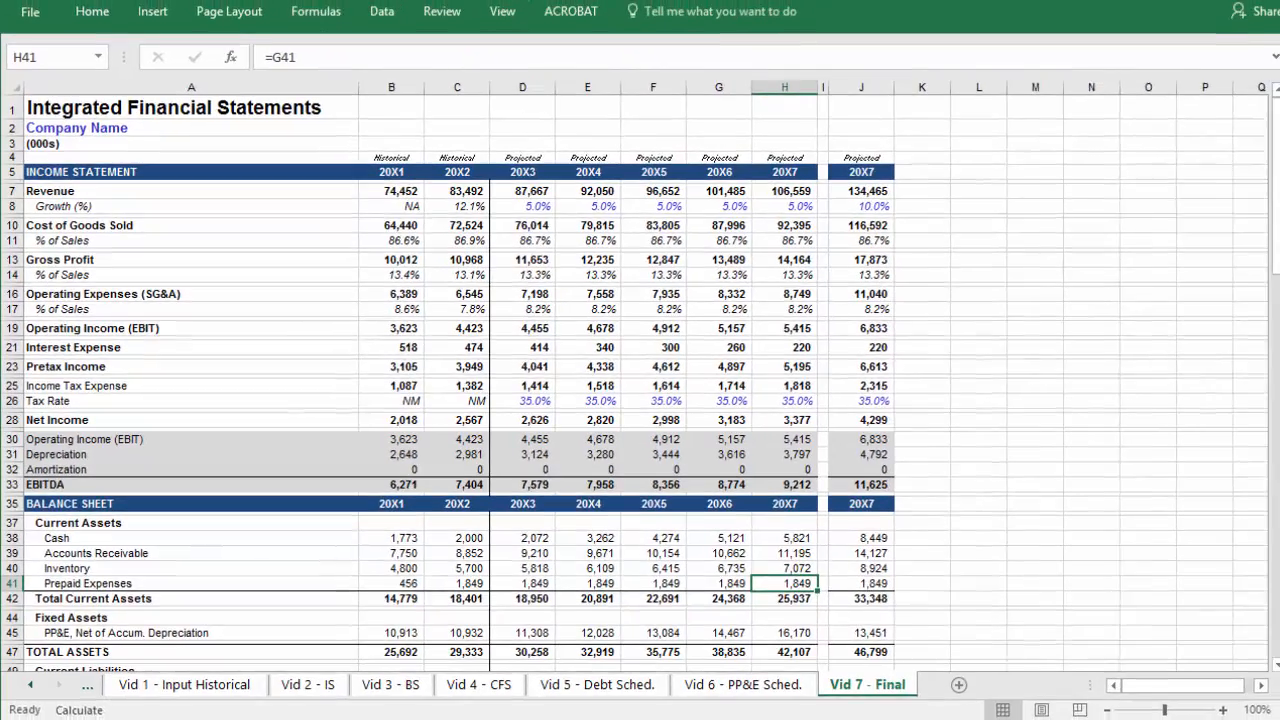
Examine the 20X7 column down to the PP&E schedule and select the projected Capital Expenditures in D133:H133
key("Down")
key("Down")
key("Down")
key("Down")
key("Down")
key("Down")
key("Down")
key("Down")
key("Down")
key("Down")
key("Down")
key("Down")
key("Down")
key("Down")
key("Down")
key("Down")
key("Down")
key("Down")
key("Down")
key("Down")
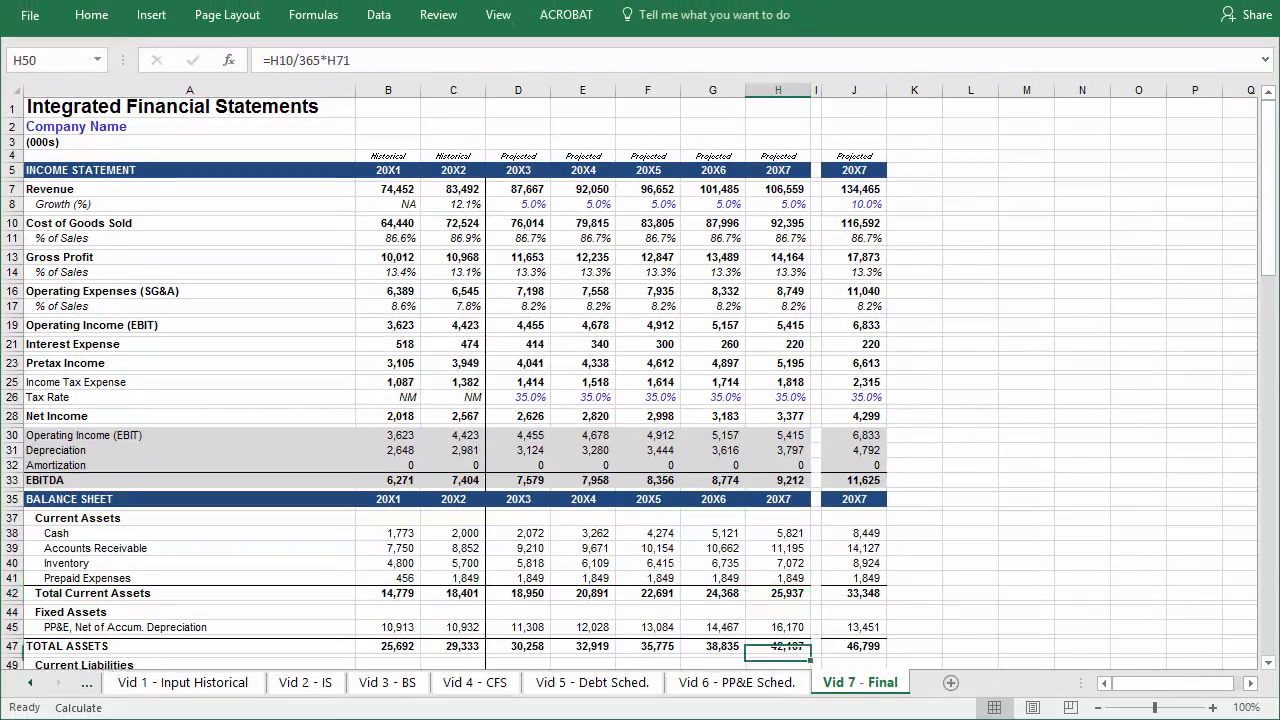
key("Down")
key("Down")
key("Down")
key("Down")
key("Down")
key("Down")
key("Down")
key("Down")
key("Down")
key("Down")
key("Down")
key("Down")
key("Down")
key("Down")
key("Down")
key("Down")
key("Down")
key("Down")
key("Down")
key("Down")
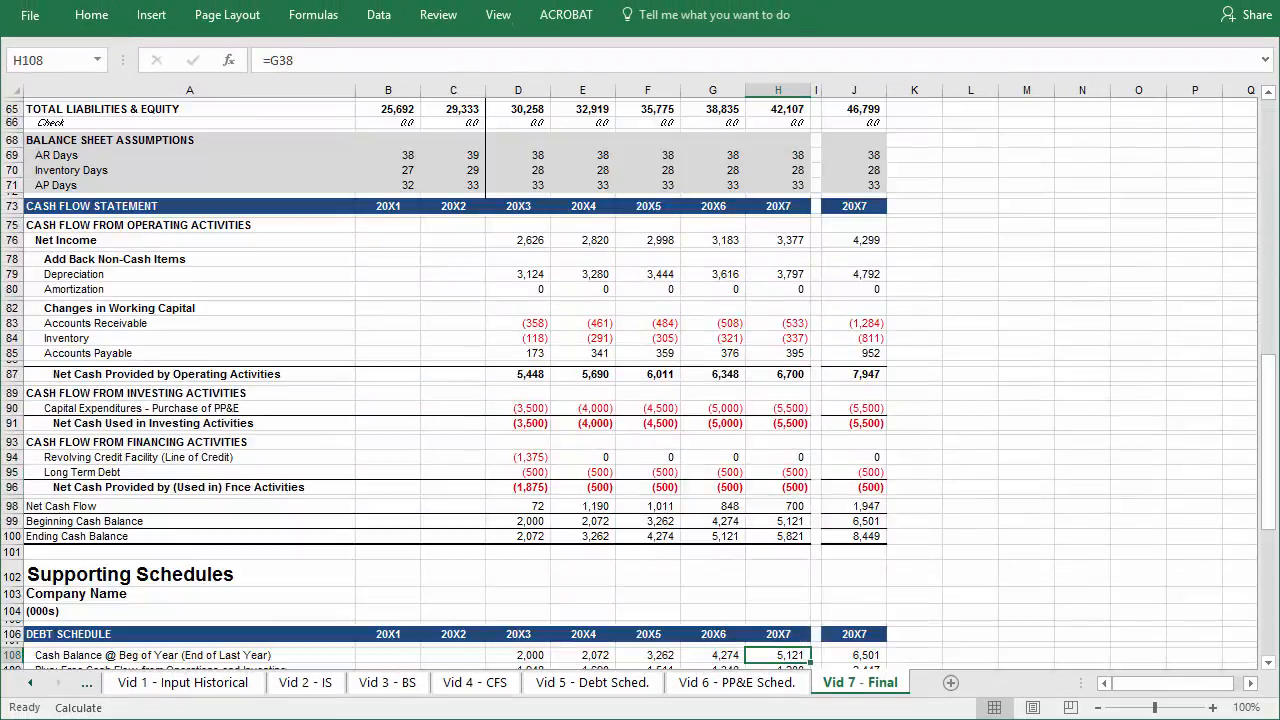
key("Down")
key("Down")
key("Down")
key("Down")
key("Down")
key("Down")
key("Down")
key("Down")
key("Down")
key("Down")
key("Down")
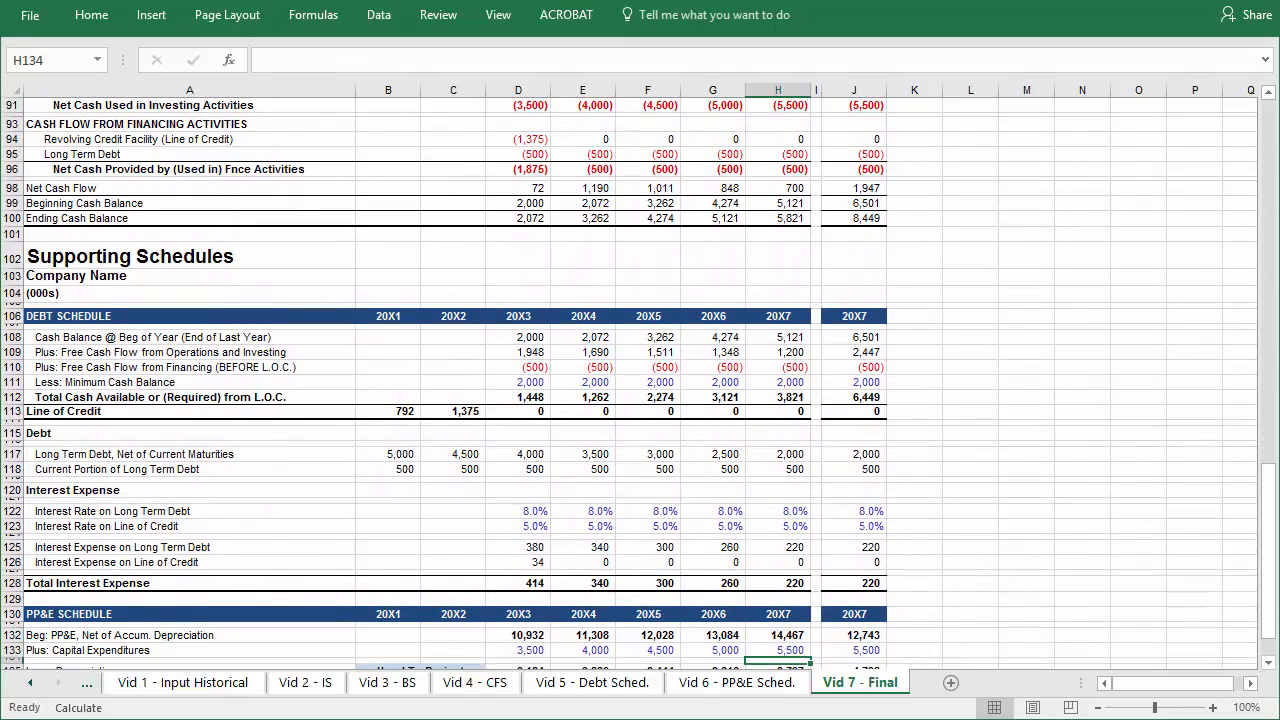
scroll(640, 380, "down", 4)
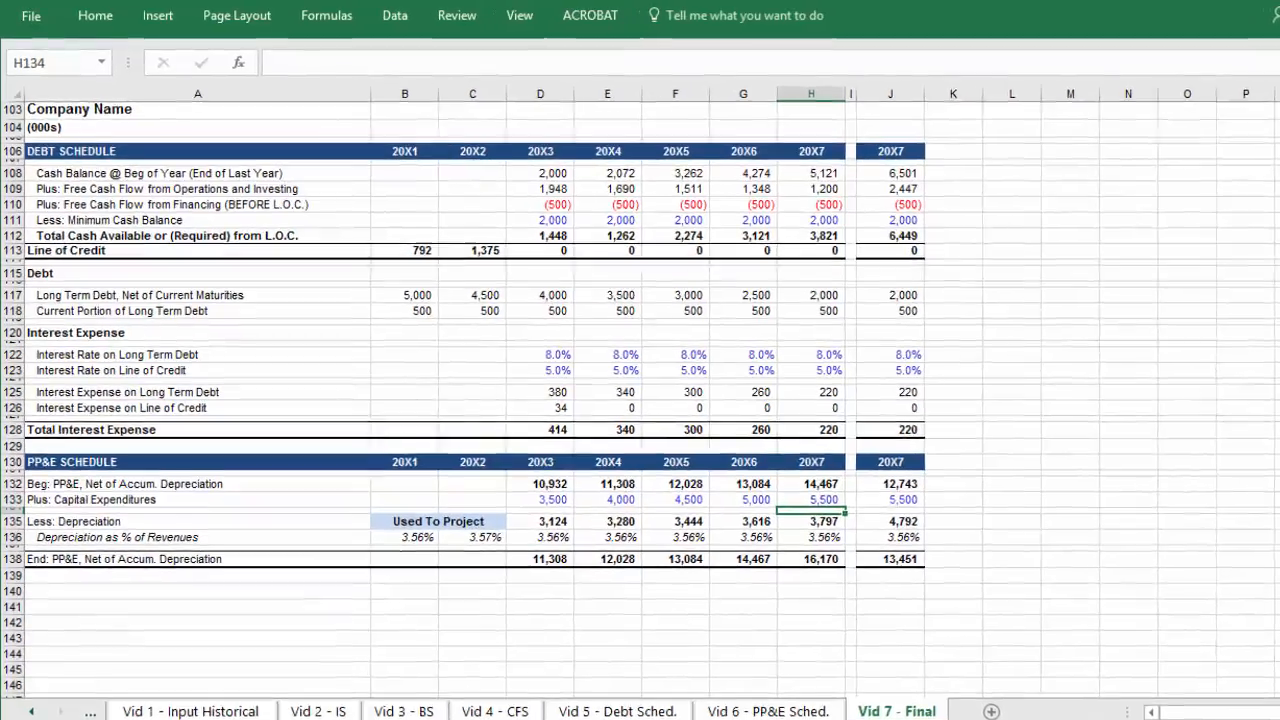
key("Up")
key("shift+Left")
key("shift+Left")
key("shift+Left")
key("shift+Left")
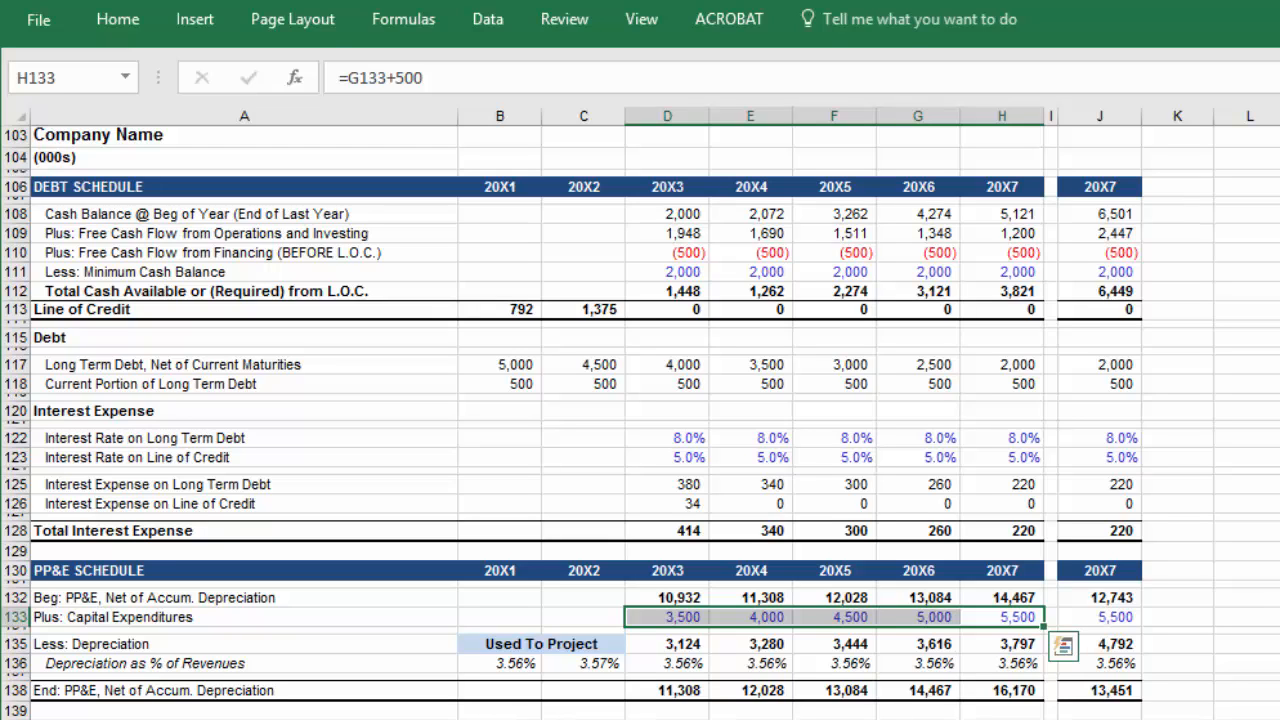
Change the 20X4 Capital Expenditures formula in E133 to =D133+250
key("Left")
key("Left")
key("Left")
key("Left")
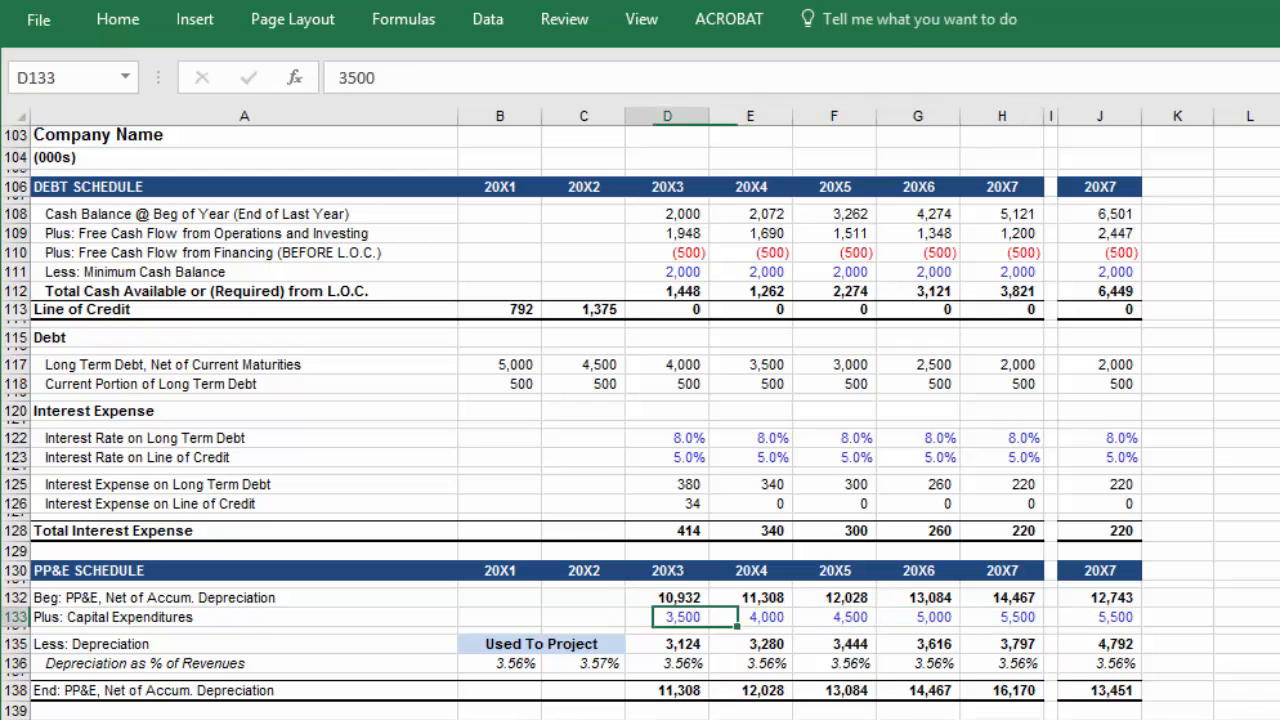
key("Right")
key("F2")
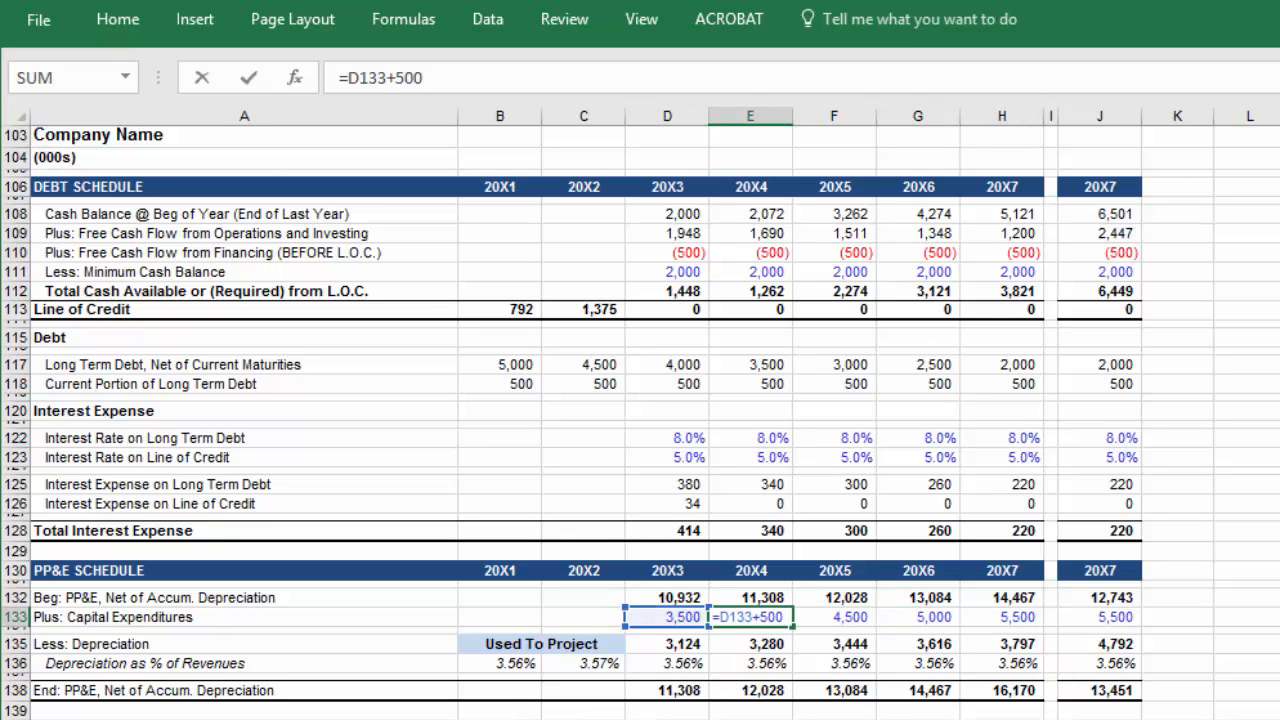
type("250")
key("Return")
key("Up")
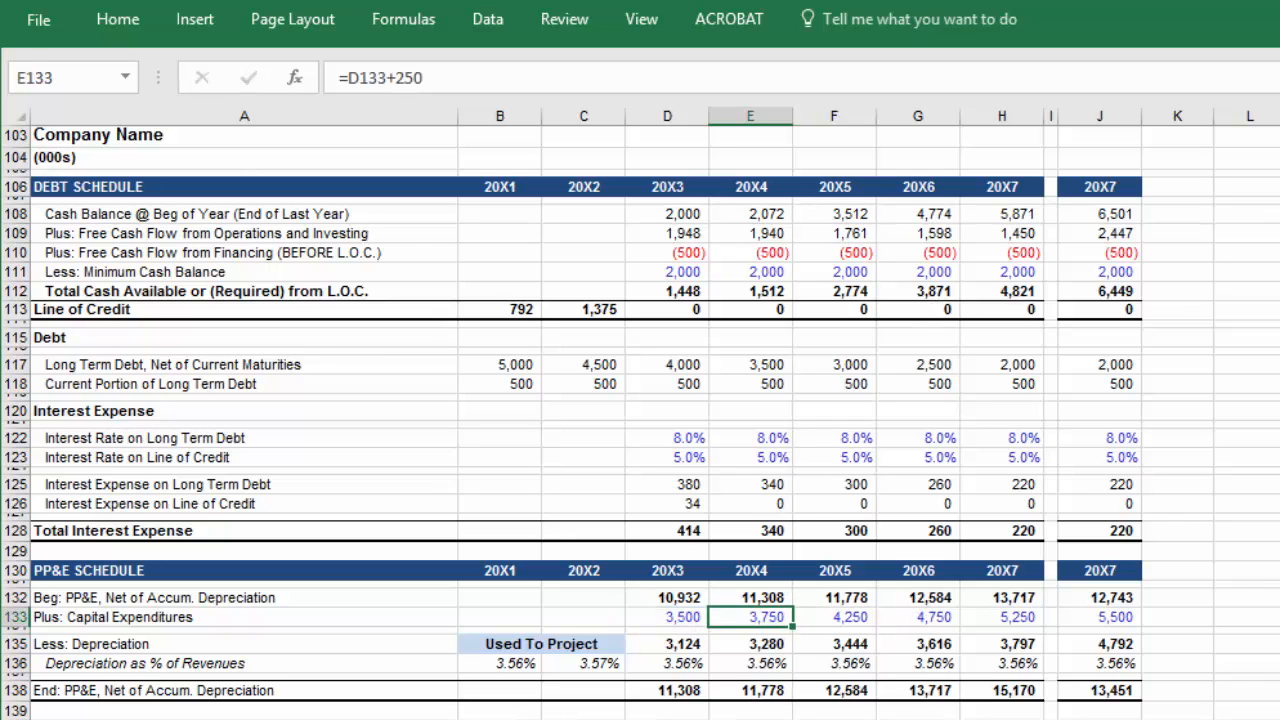
Fill the 20X4 Capital Expenditures formula right through 20X7 in H133
key("shift+Right")
key("shift+Right")
key("shift+Right")
key("ctrl+r")
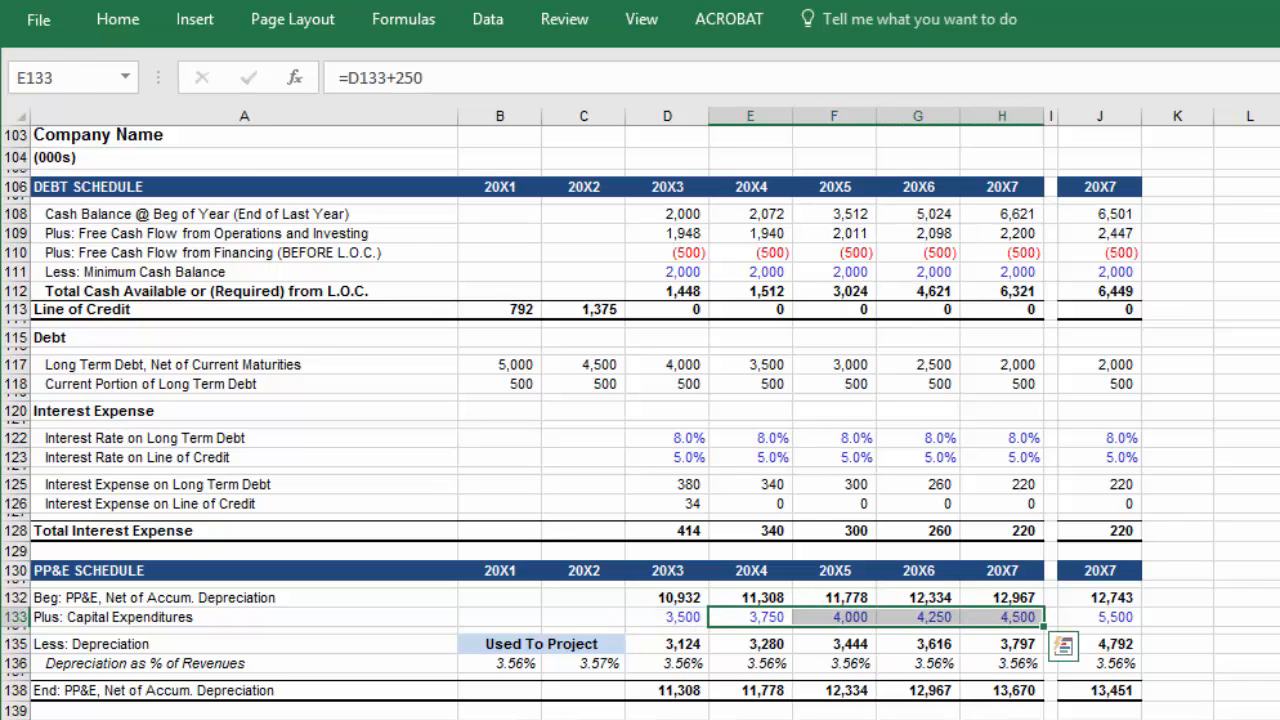
Compare the 20X7 results with the static copy from the debt schedule up through the cash flow statement to balance sheet Cash
key("Right")
key("Right")
key("Right")
key("Up")
key("Up")
key("Up")
key("Up")
key("Up")
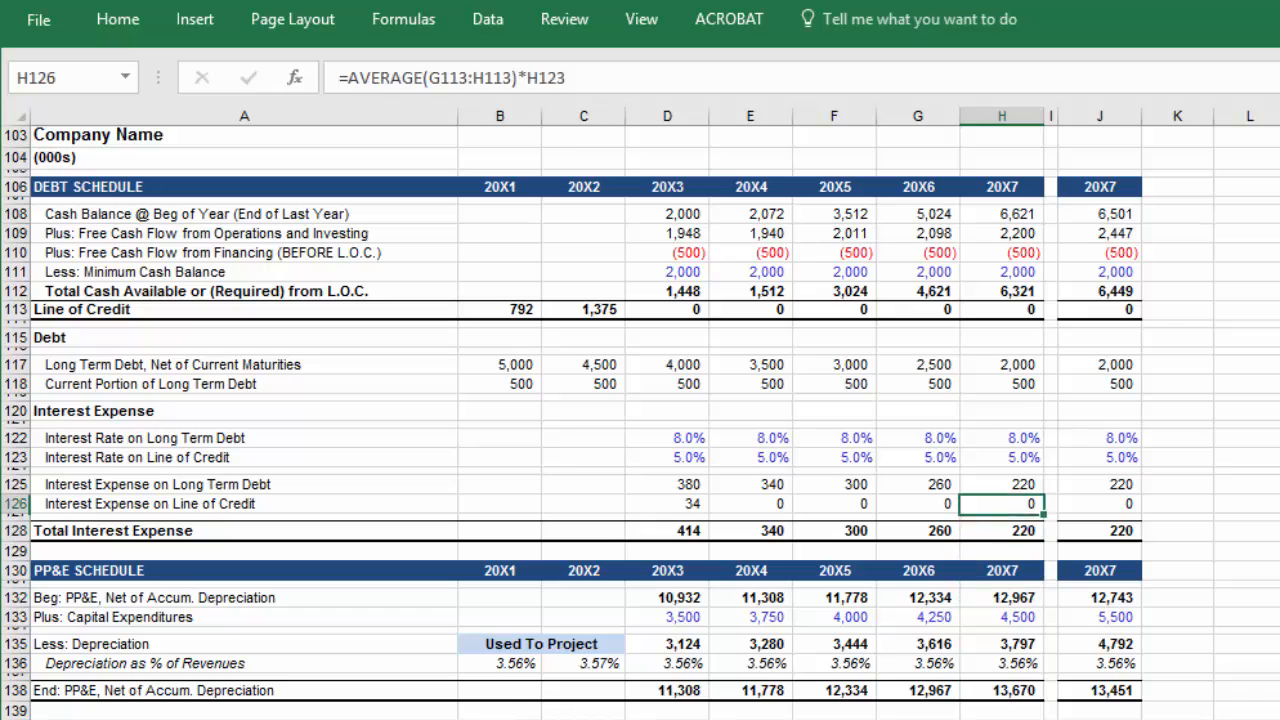
key("Up")
key("Up")
key("Up")
key("Up")
key("Up")
key("Up")
key("Up")
key("Up")
key("Page_Up")
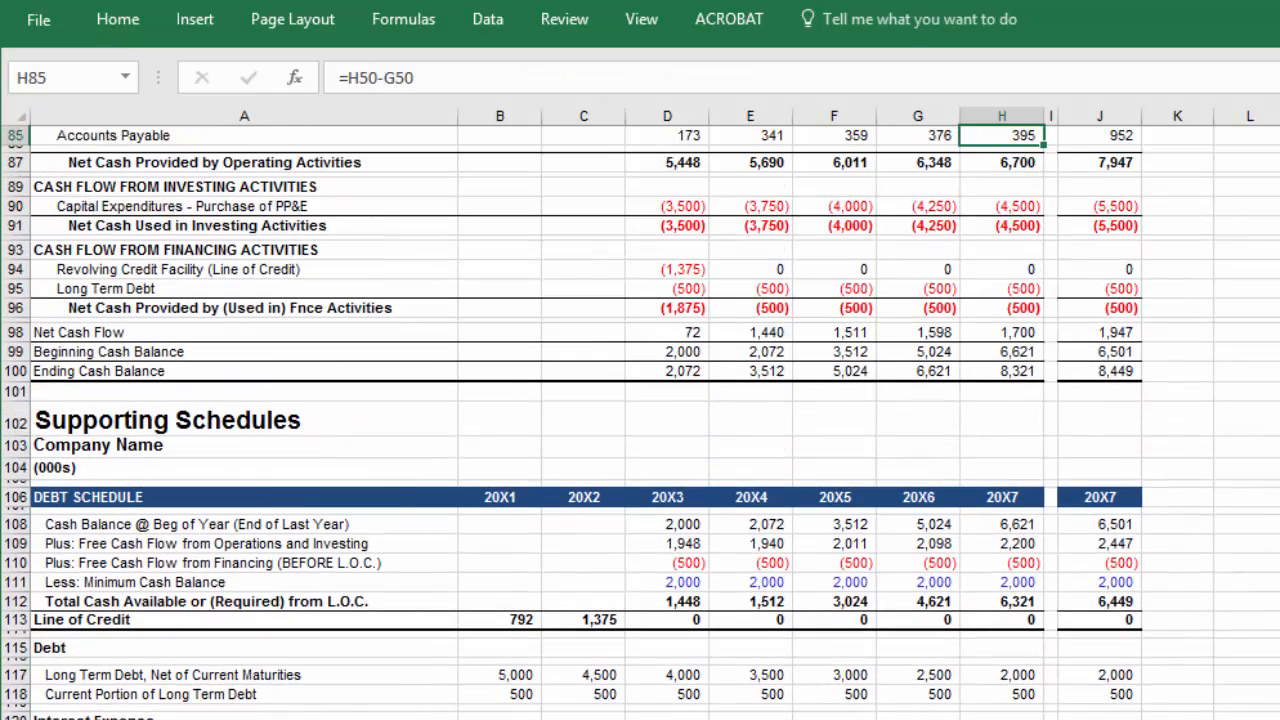
key("Up")
key("Up")
key("Up")
key("Up")
key("Up")
key("Up")
key("Up")
key("Up")
key("Up")
key("Up")
key("Up")
key("Up")
key("Up")
key("Up")
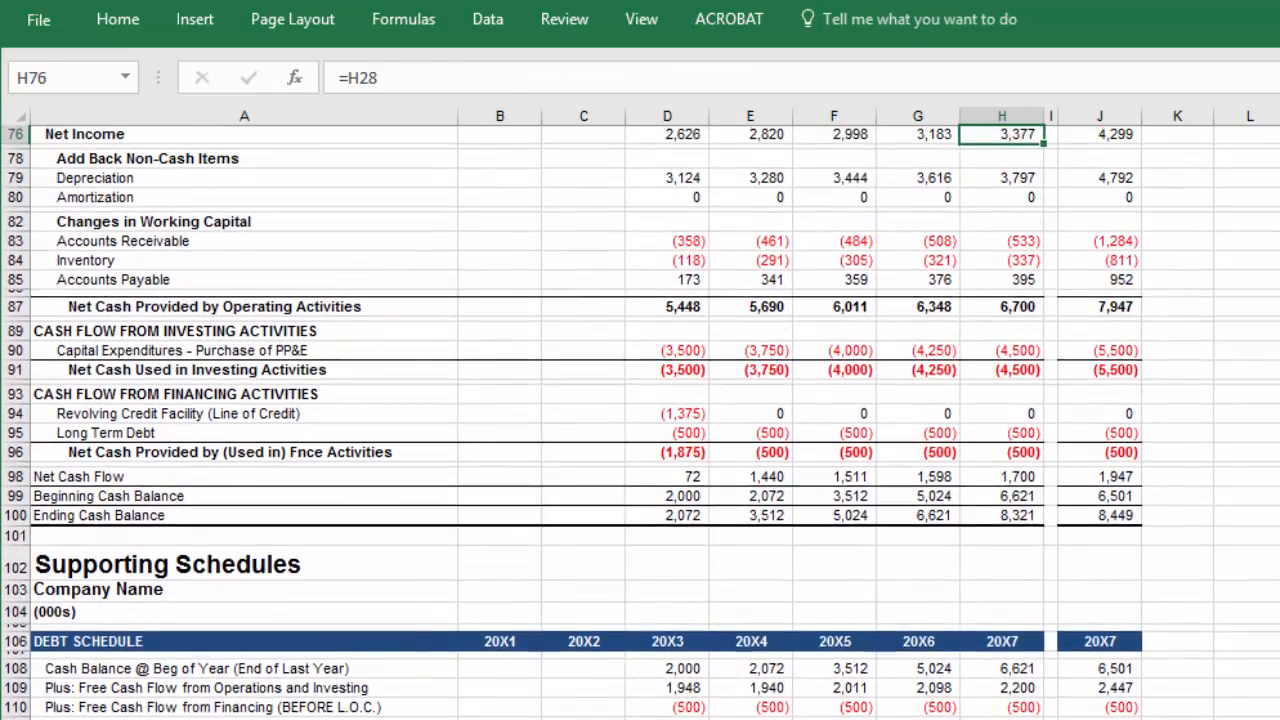
key("Up")
key("Up")
key("Up")
key("Up")
key("Up")
key("Up")
key("Up")
key("Up")
key("Up")
key("Up")
key("Up")
key("Up")
key("Up")
key("Up")
key("Up")
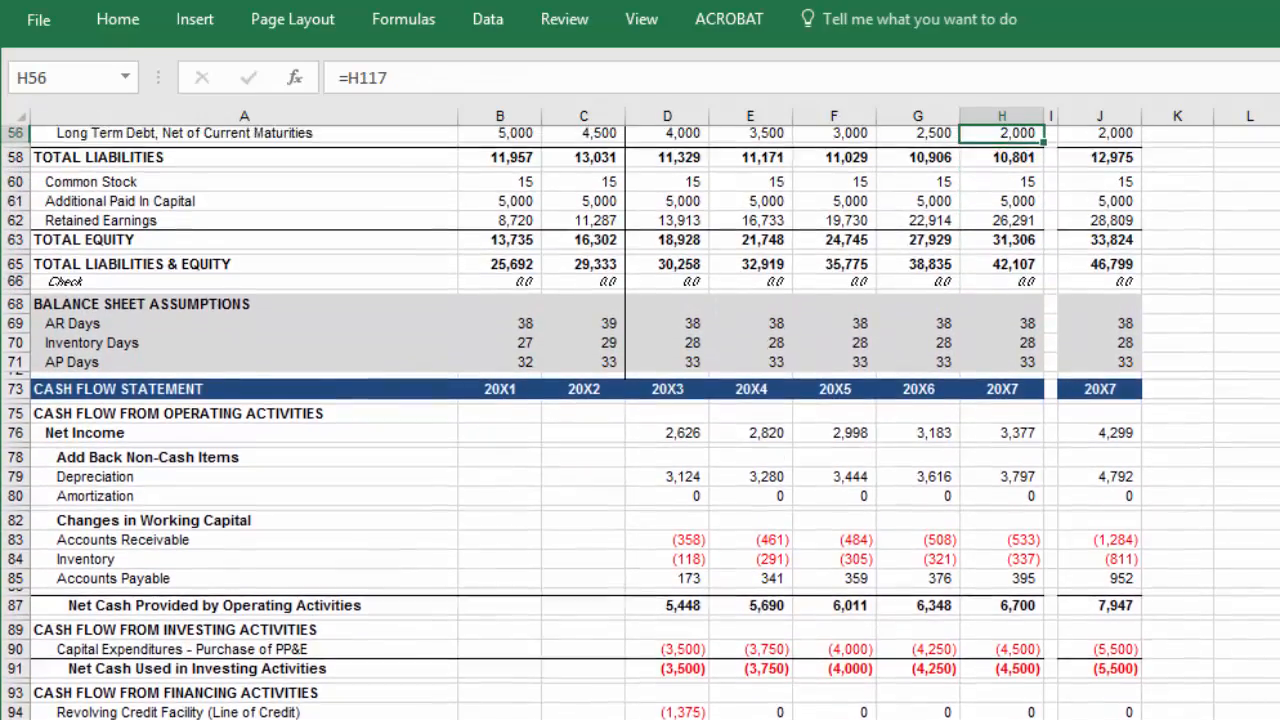
key("Up")
key("Up")
key("Up")
key("Up")
key("Up")
key("Up")
key("Up")
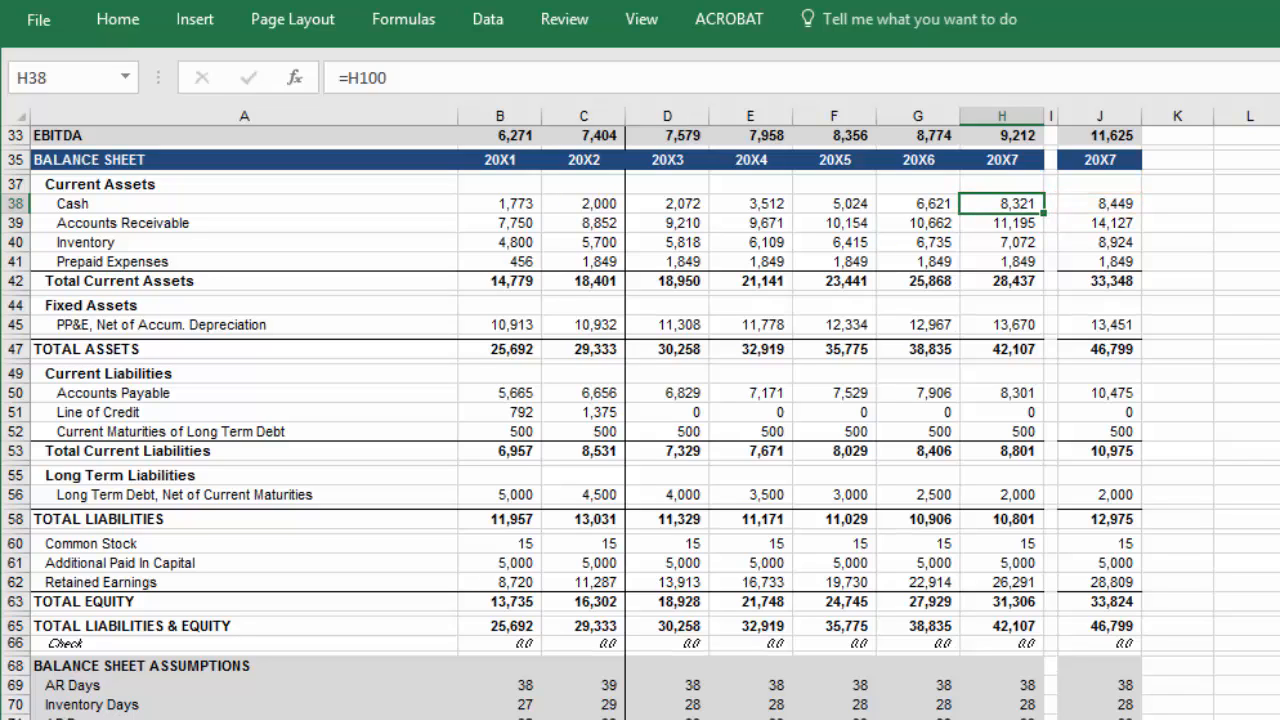
Remove the fill color from the projected Balance Sheet Assumptions in D68:H71
key("Down")
key("Down")
key("Down")
key("Down")
key("Down")
key("Down")
key("Down")
key("Down")
key("Down")
key("Down")
key("Down")
key("Down")
key("Down")
key("Down")
key("Down")
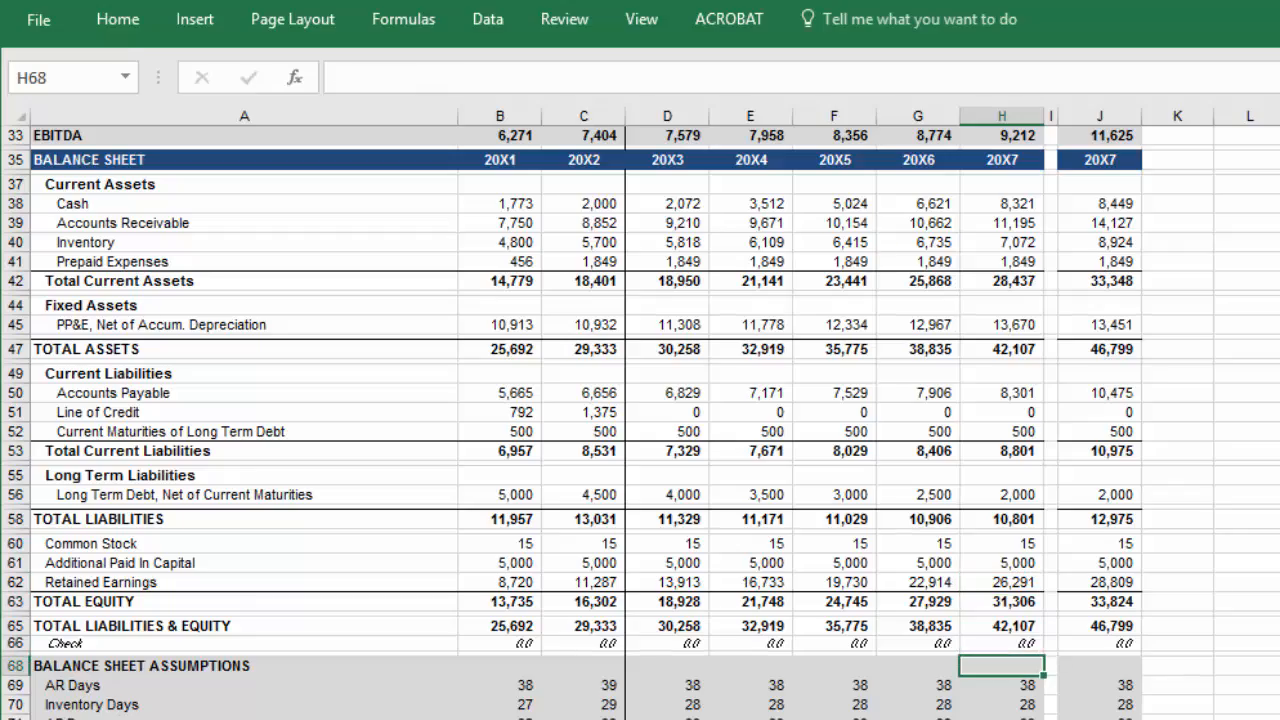
key("shift+Down")
key("shift+Down")
key("shift+Down")
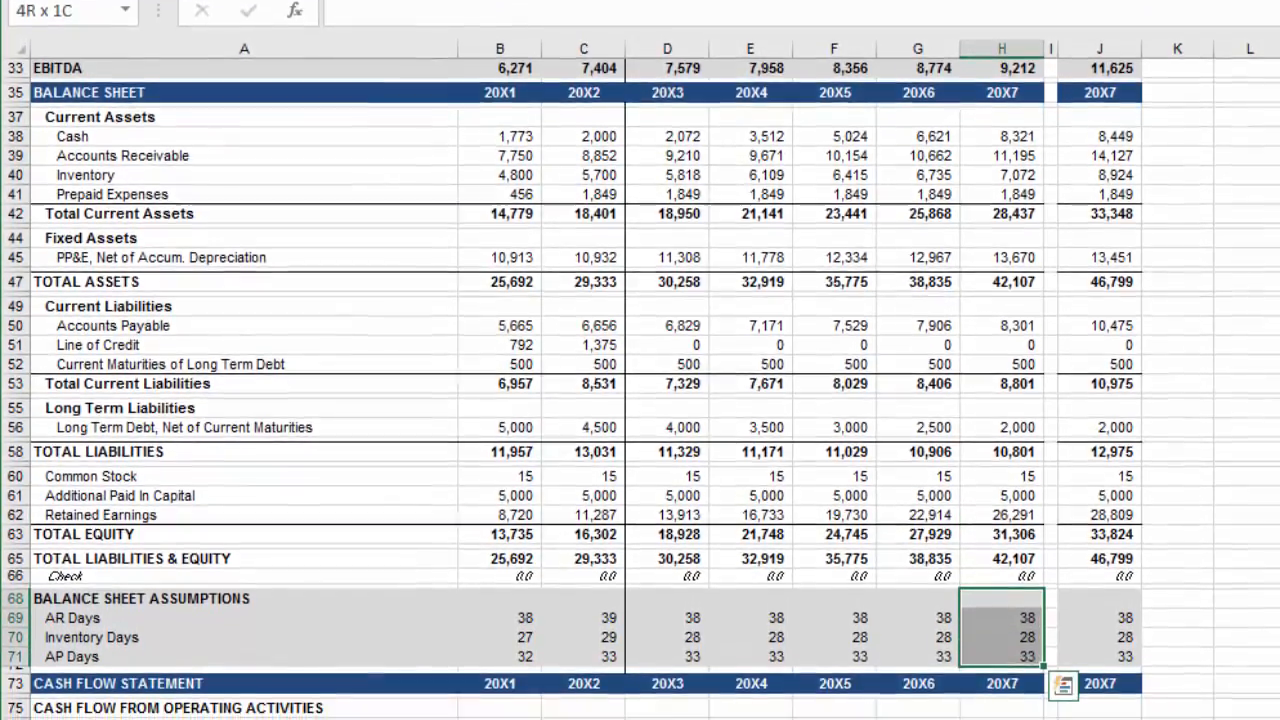
key("shift+Left")
key("shift+Left")
key("shift+Left")
key("shift+Left")
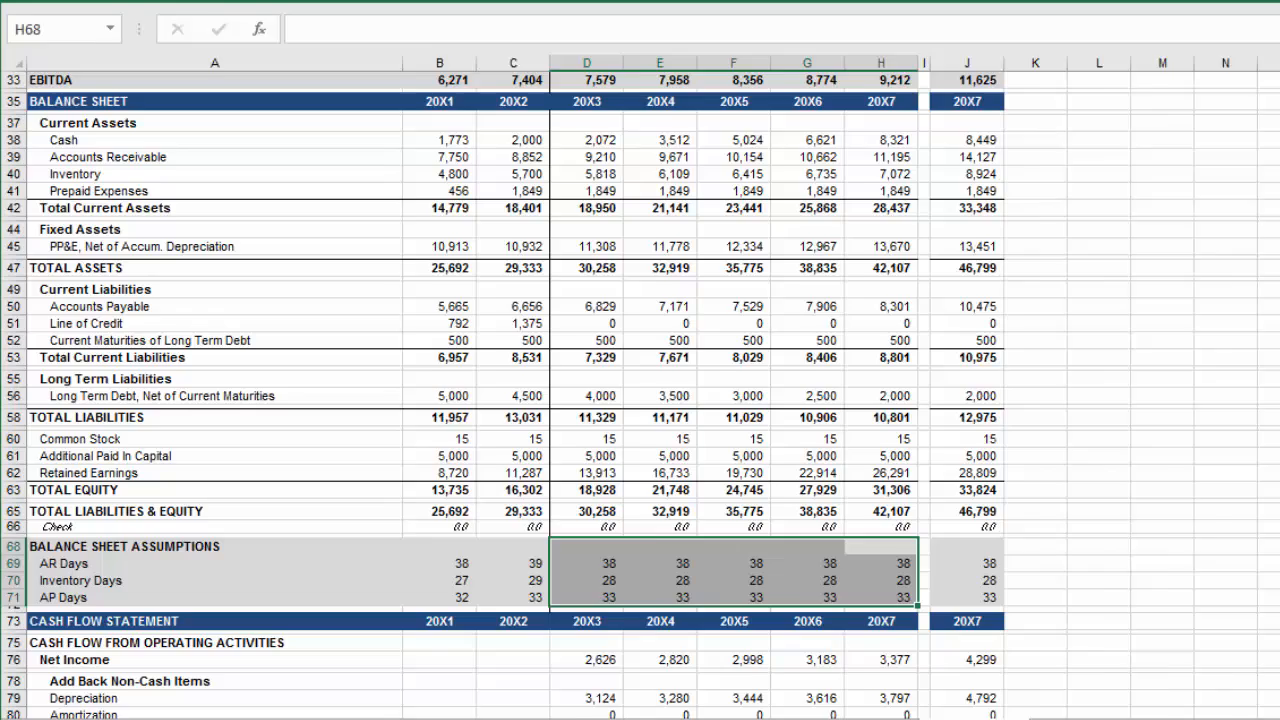
key("alt+h")
key("h")
key("n")
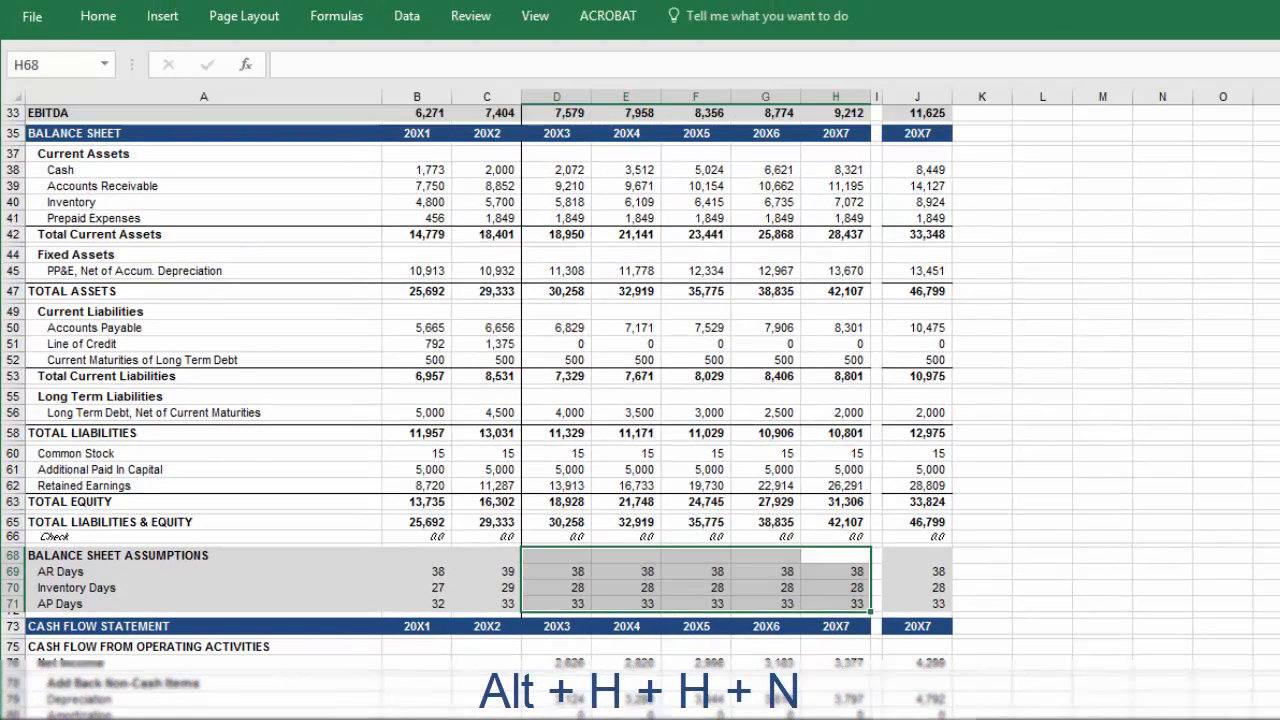
Change the font color of the projected Balance Sheet Assumptions in D68:H71 to blue
key("alt+h")
key("f")
key("c")
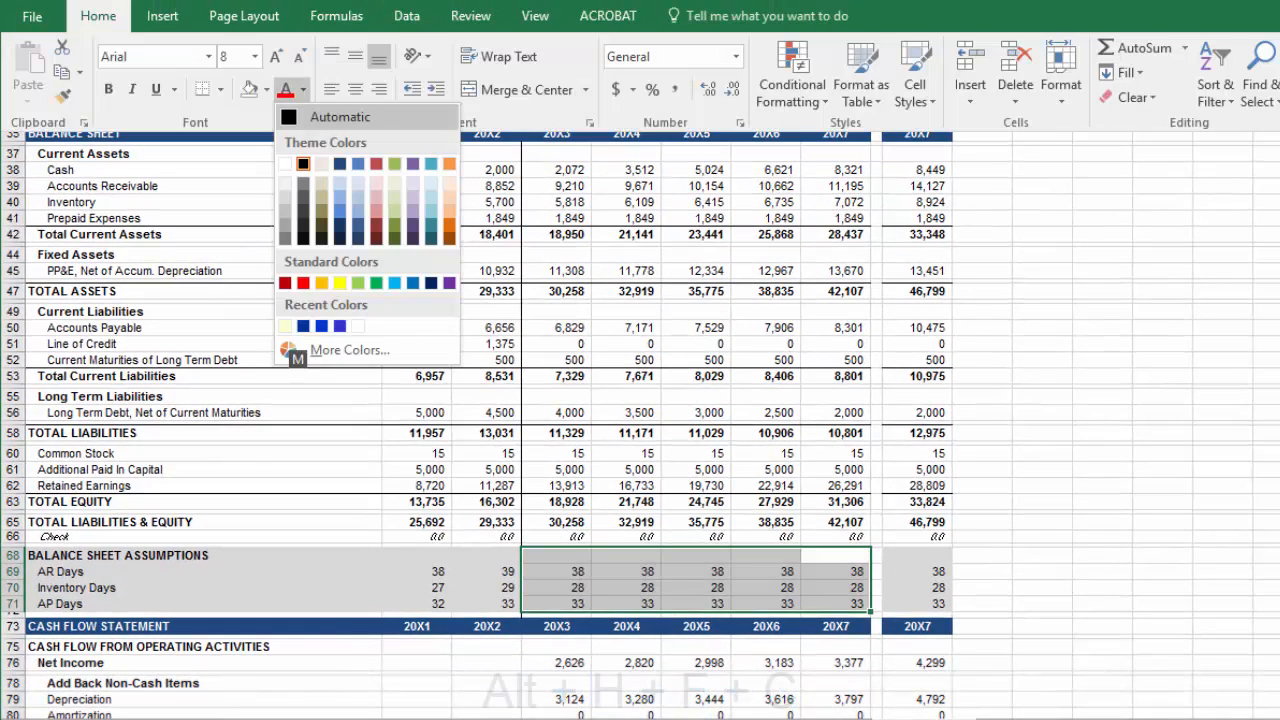
key("Left")
key("Return")
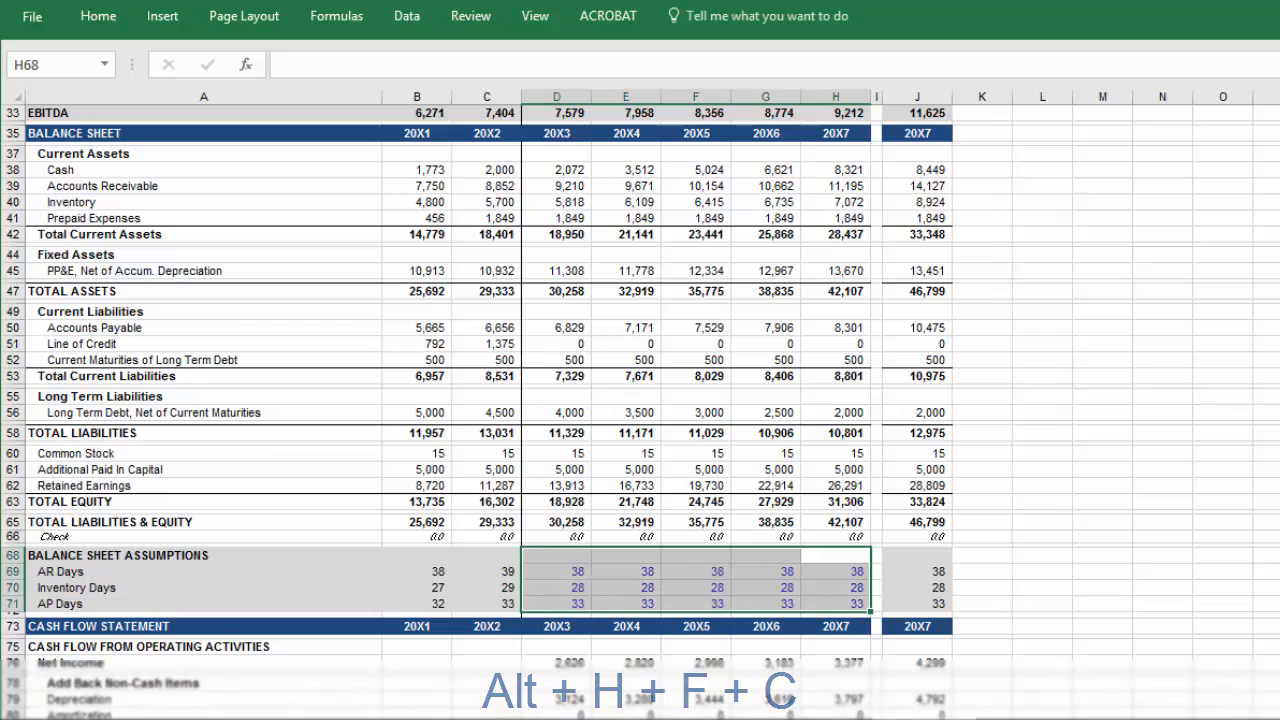
Replace the formulas in the projected Balance Sheet Assumptions D68:H71 with their values using Paste Special
key("ctrl+c")
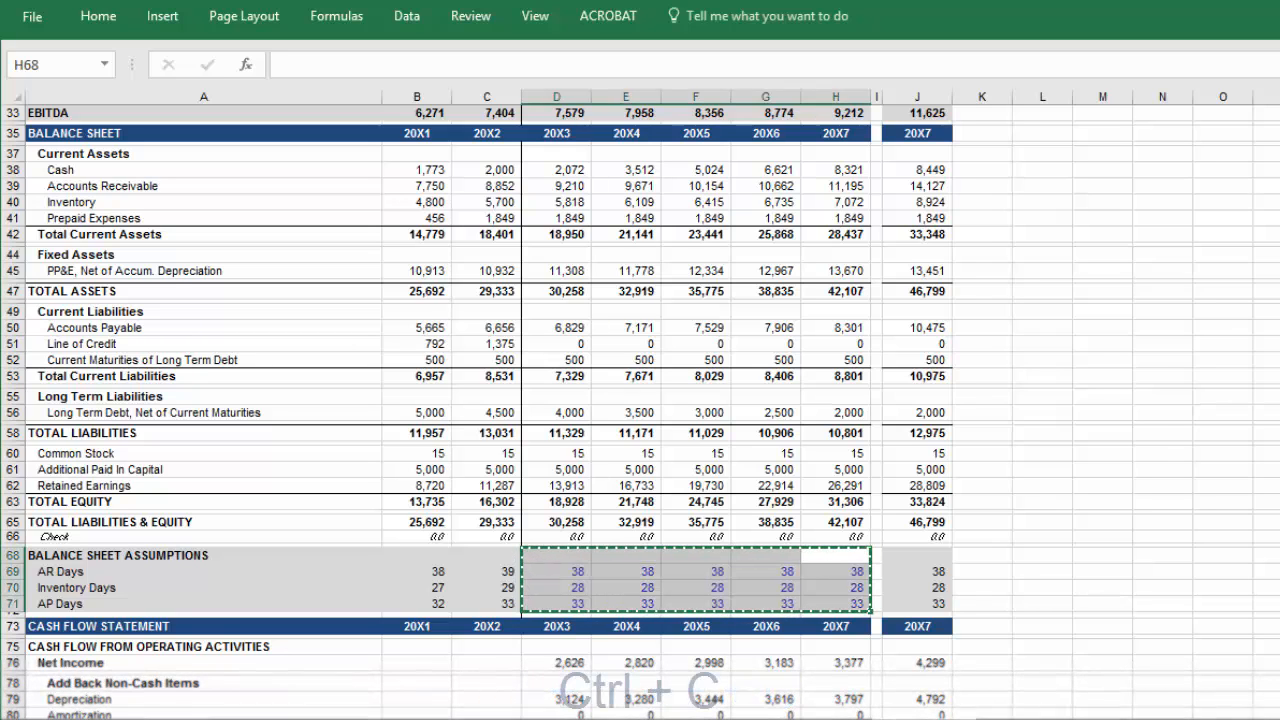
key("alt+e")
key("s")
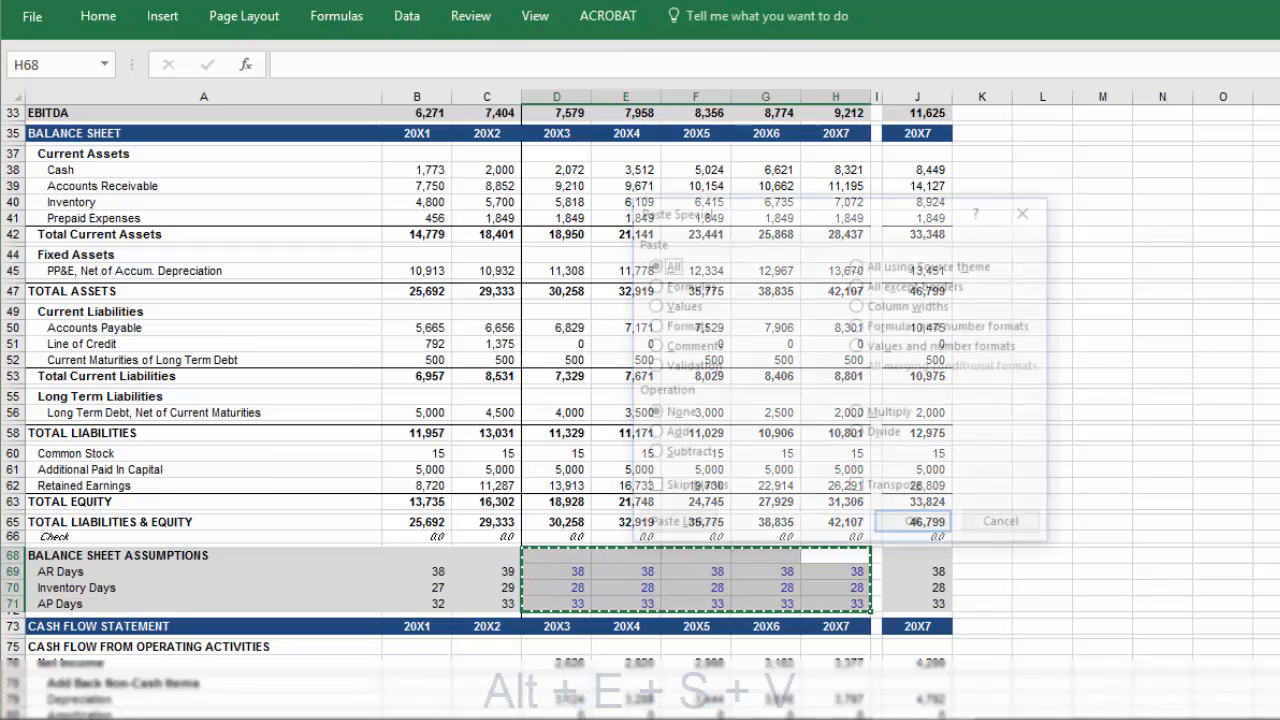
key("v")
key("Return")
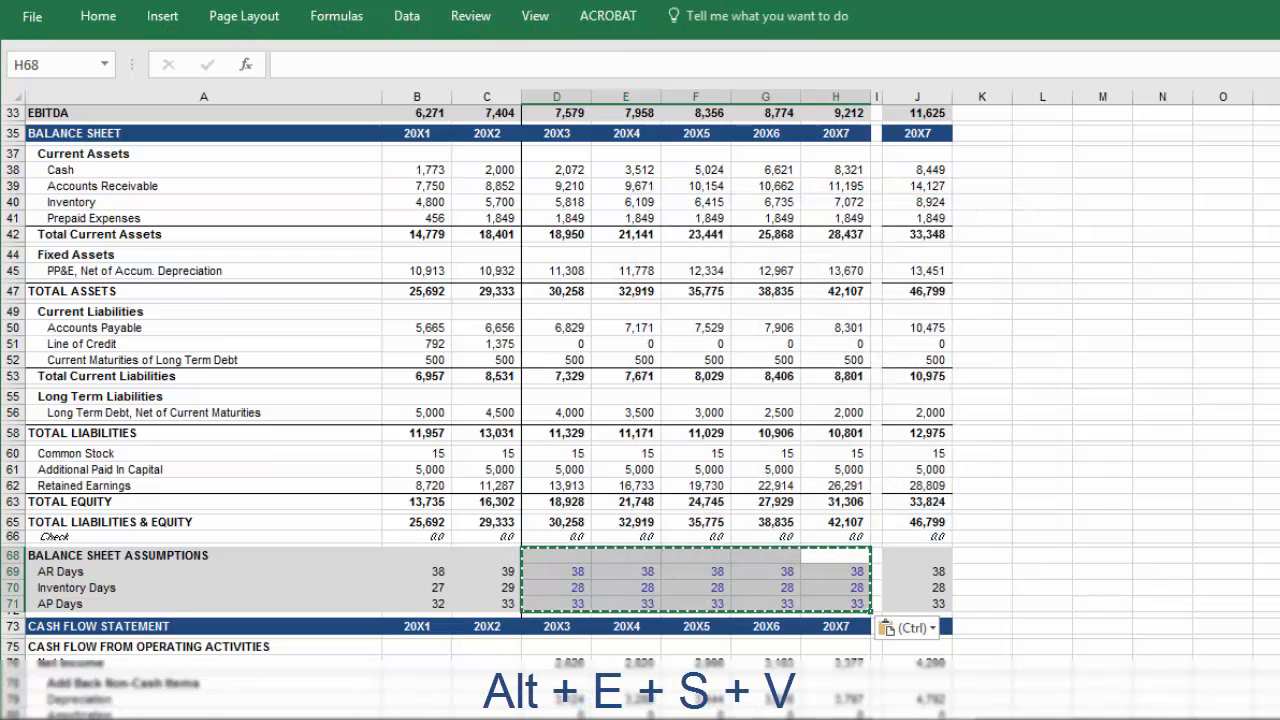
key("Escape")
Set AR Days for 20X4 through 20X7 in E69:H69 to 40
key("Left")
key("Left")
key("Left")
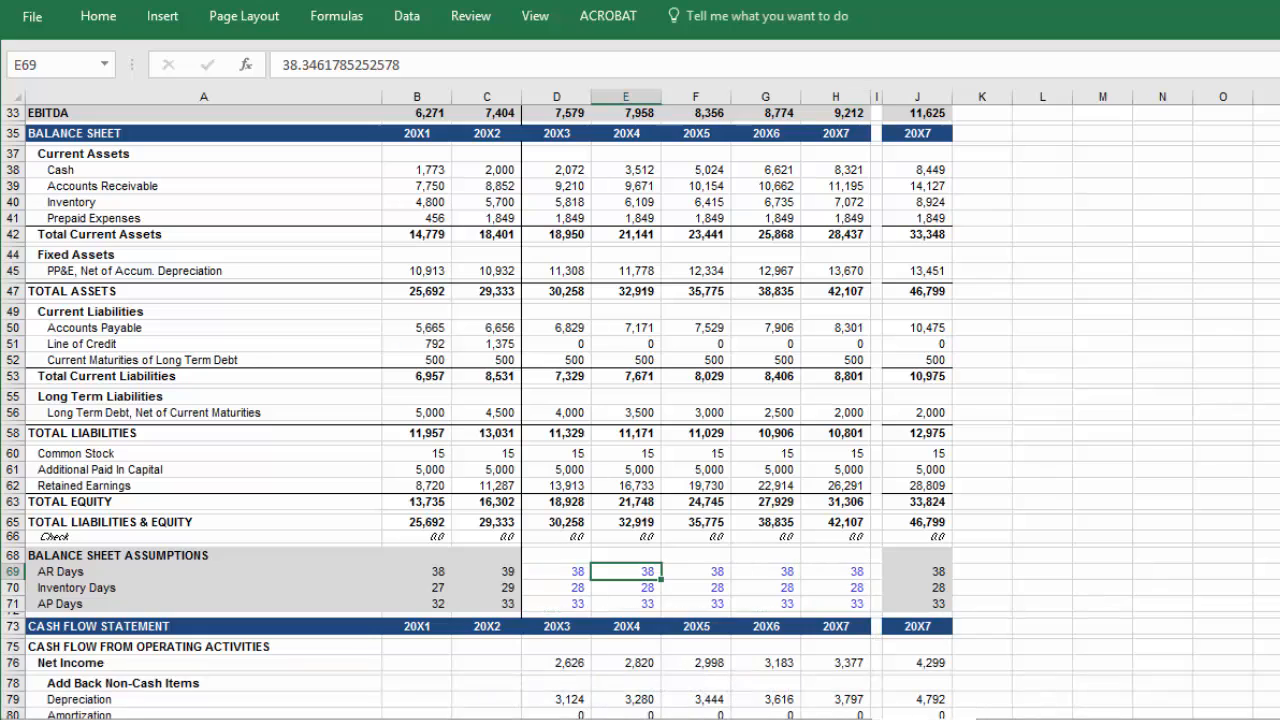
type("40")
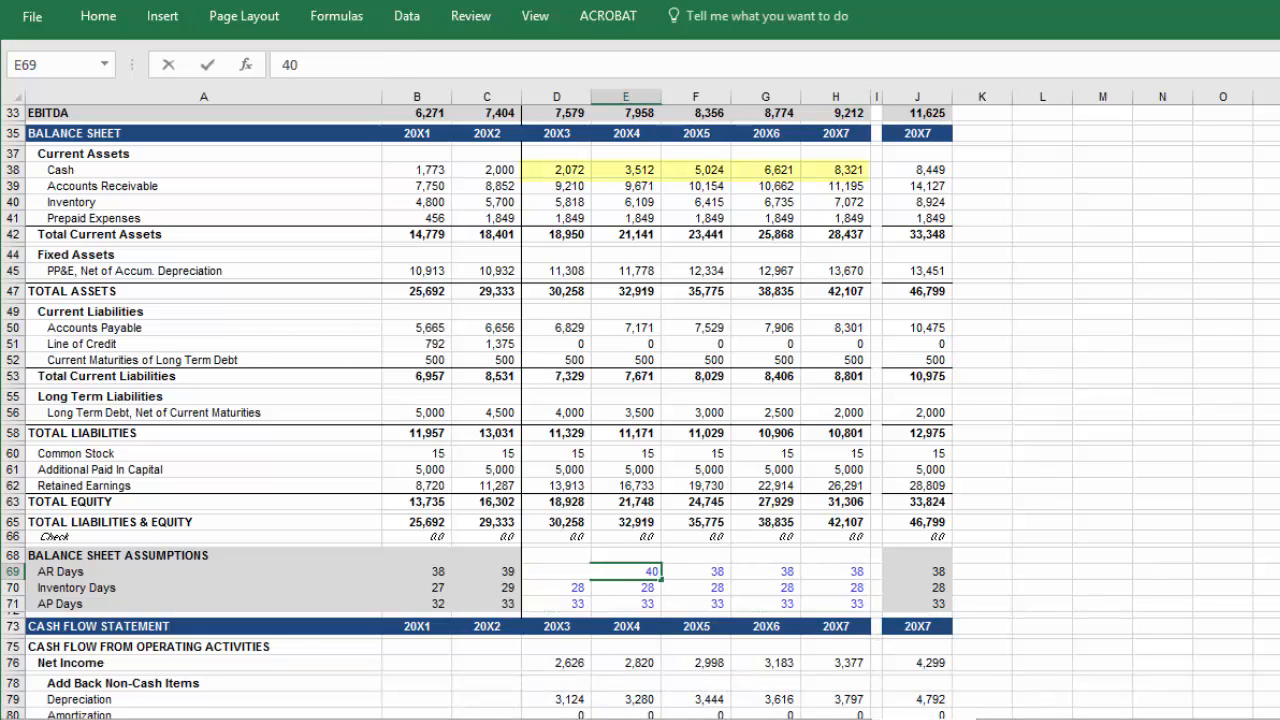
left_click_drag(661, 579, 868, 578)
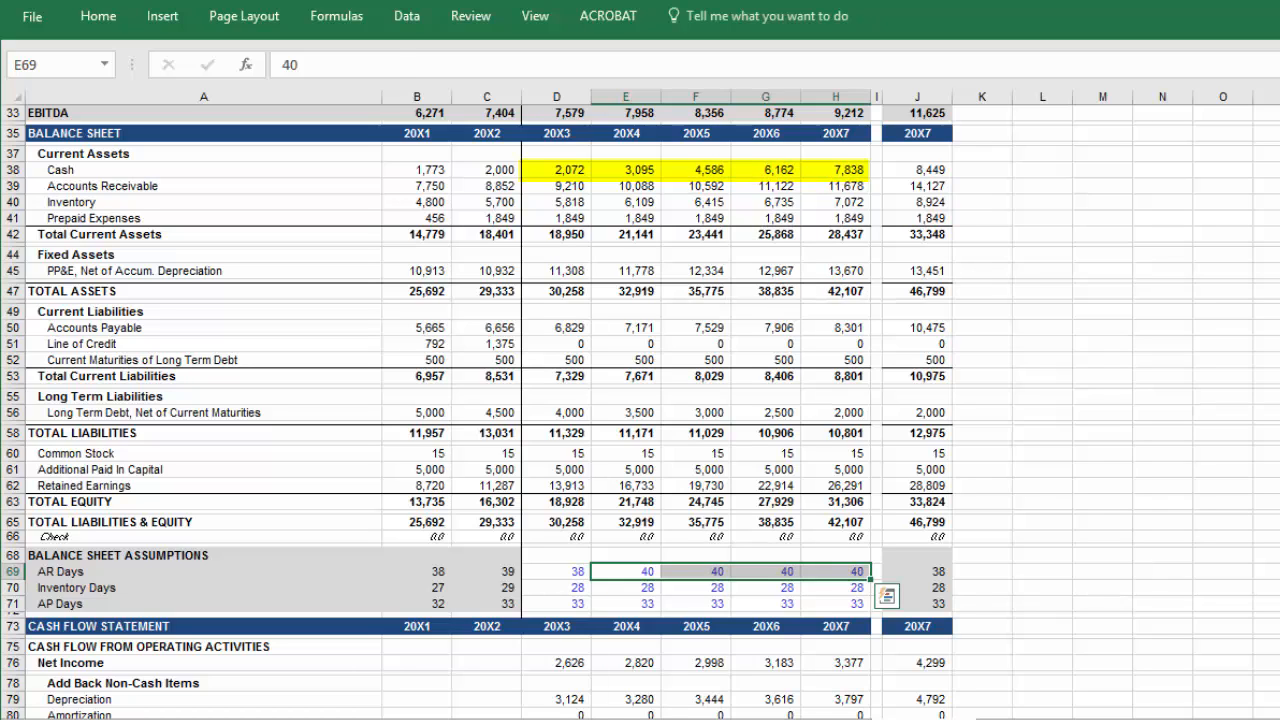
Set Inventory Days for 20X4 through 20X7 in E70:H70 to 30
left_click(626, 588)
type("30")
key("ctrl+Return")
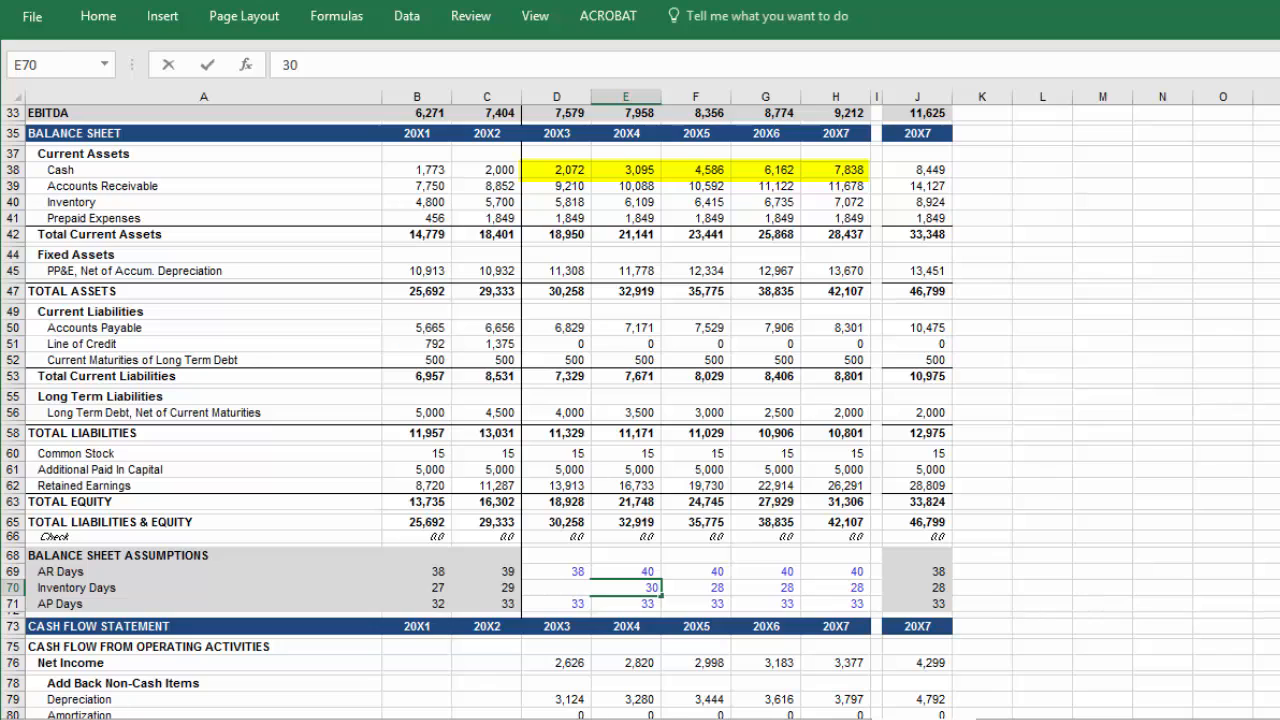
left_click_drag(661, 595, 862, 590)
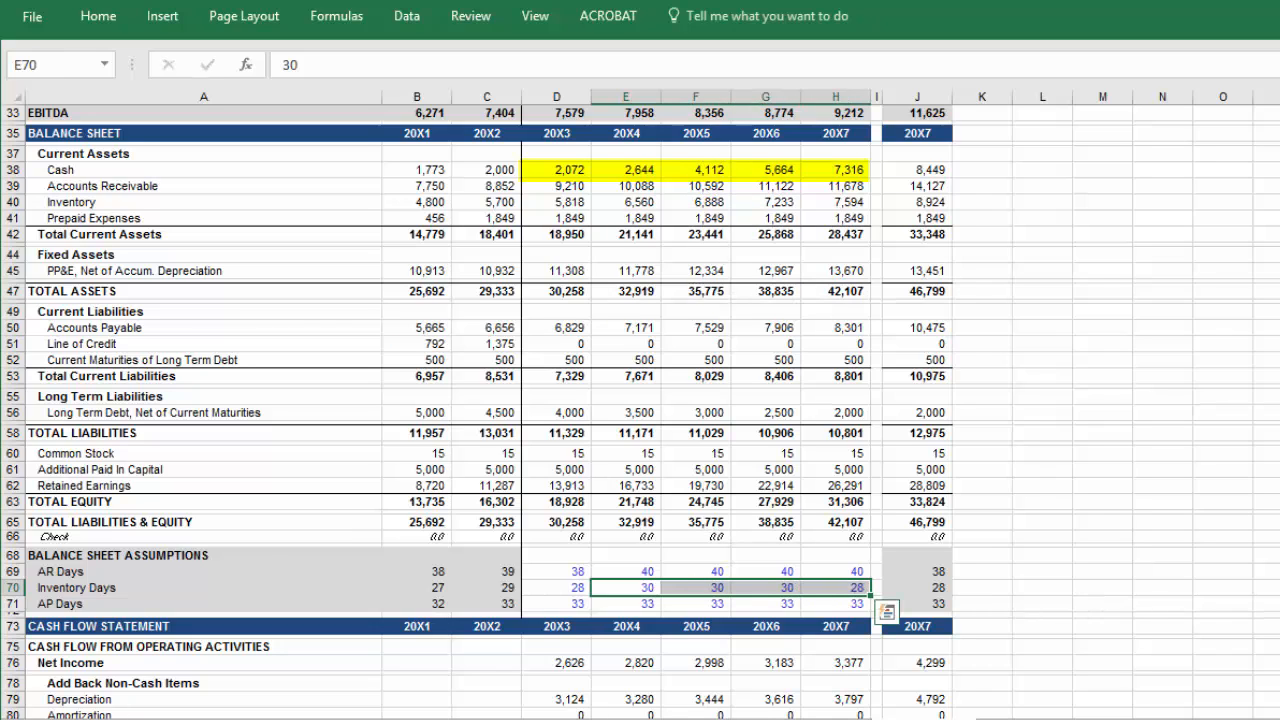
Set AP Days for 20X4 through 20X7 in E71:H71 to 36
key("Down")
type("36")
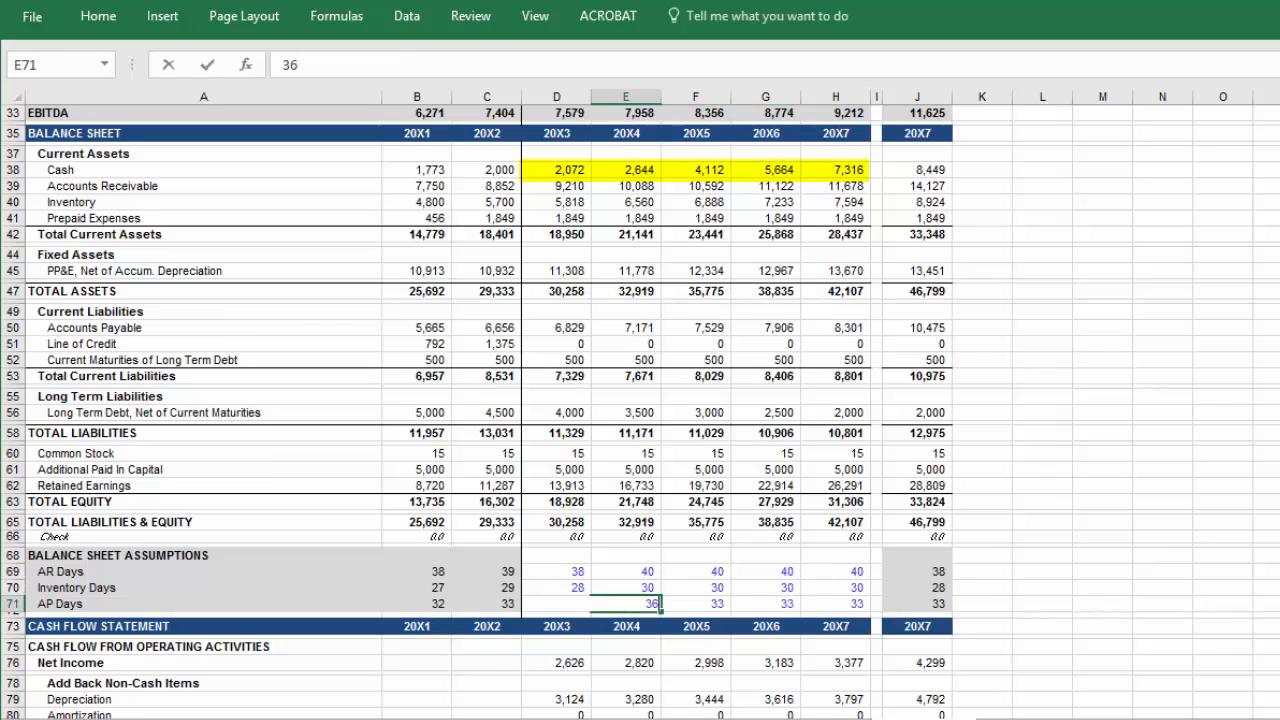
key("shift+Right")
key("shift+Right")
left_click_drag(801, 611, 870, 611)
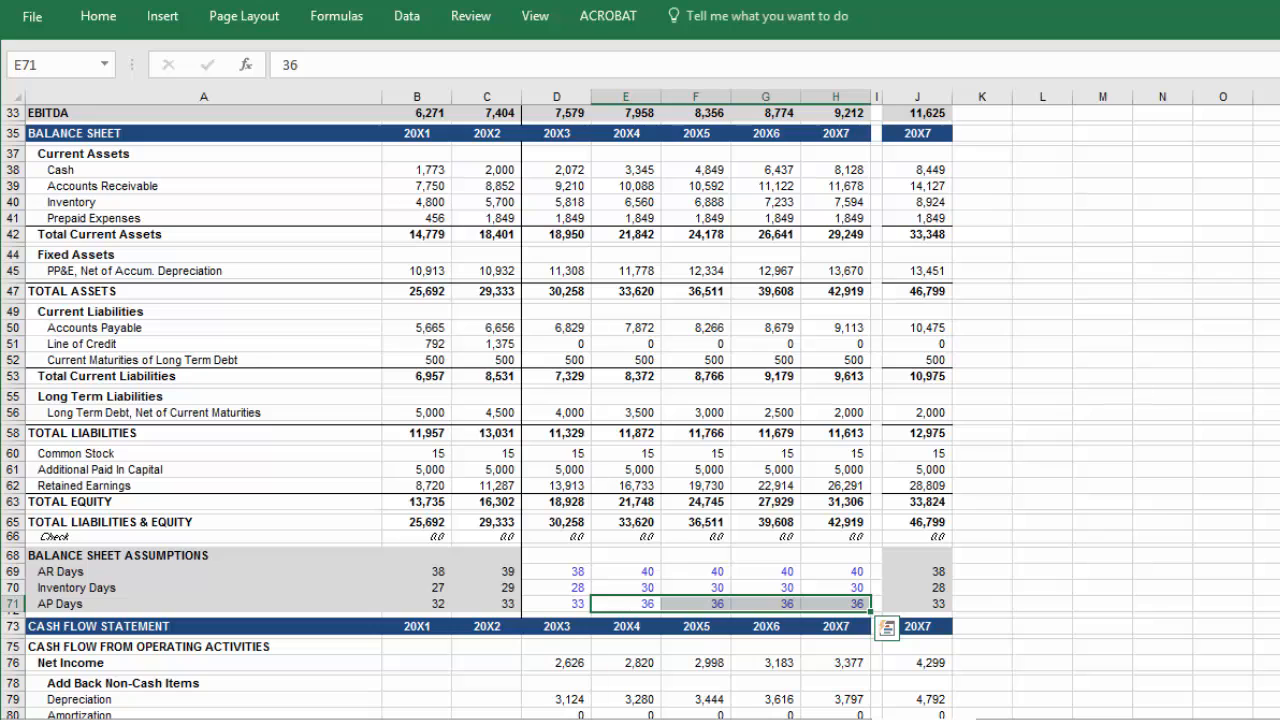
Undo the AR, Inventory and AP Days changes, the pasted values and the formatting of the projected Balance Sheet Assumptions
key("ctrl+z")
key("ctrl+z")
key("ctrl+z")
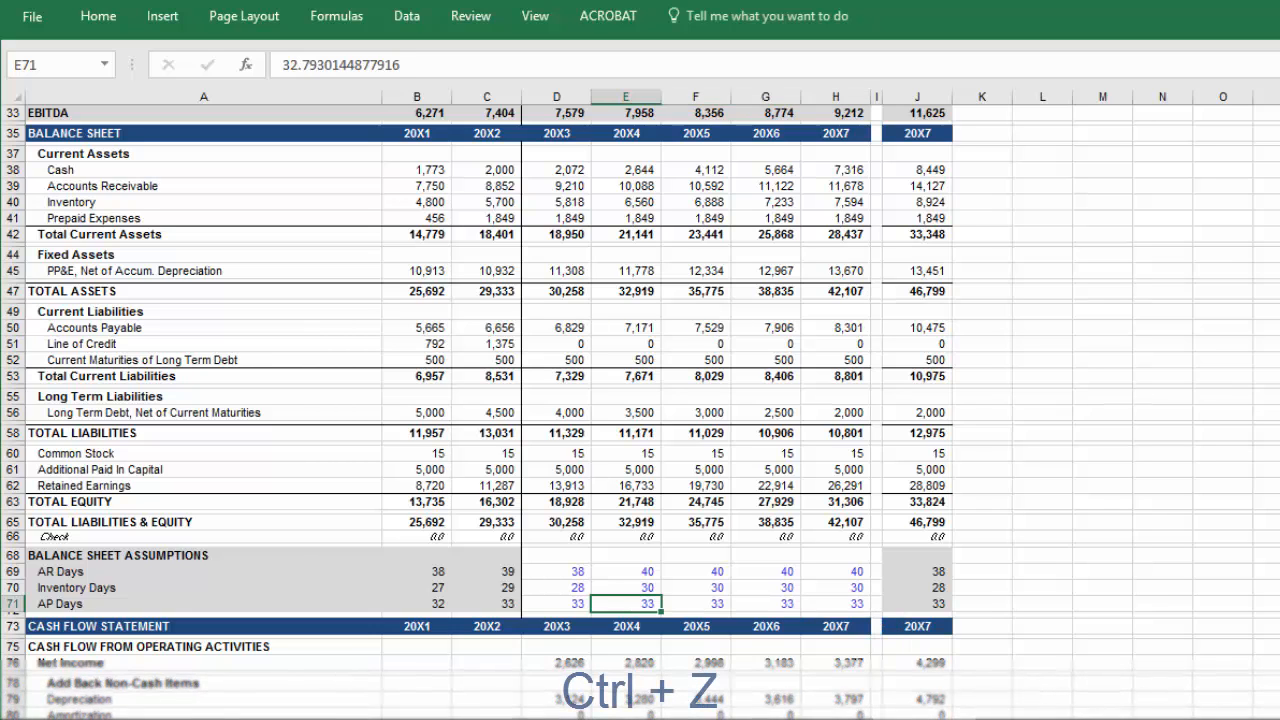
key("ctrl+z")
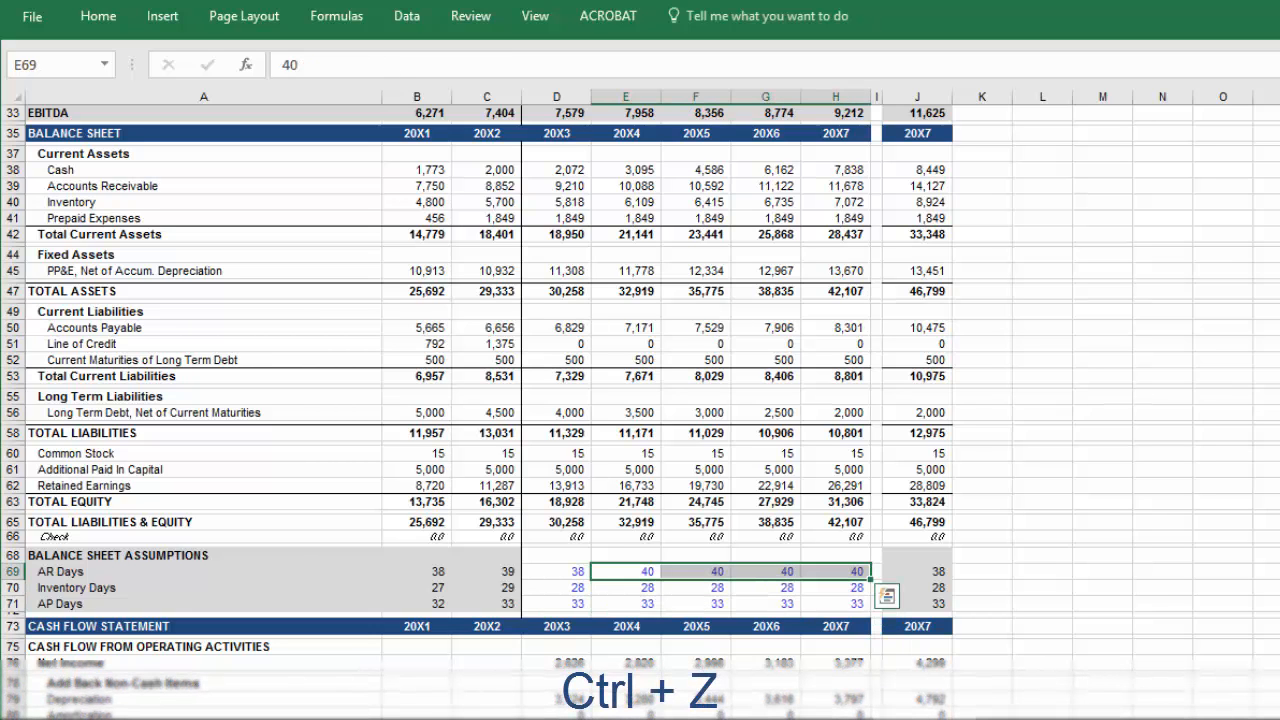
key("ctrl+z")
key("ctrl+z")
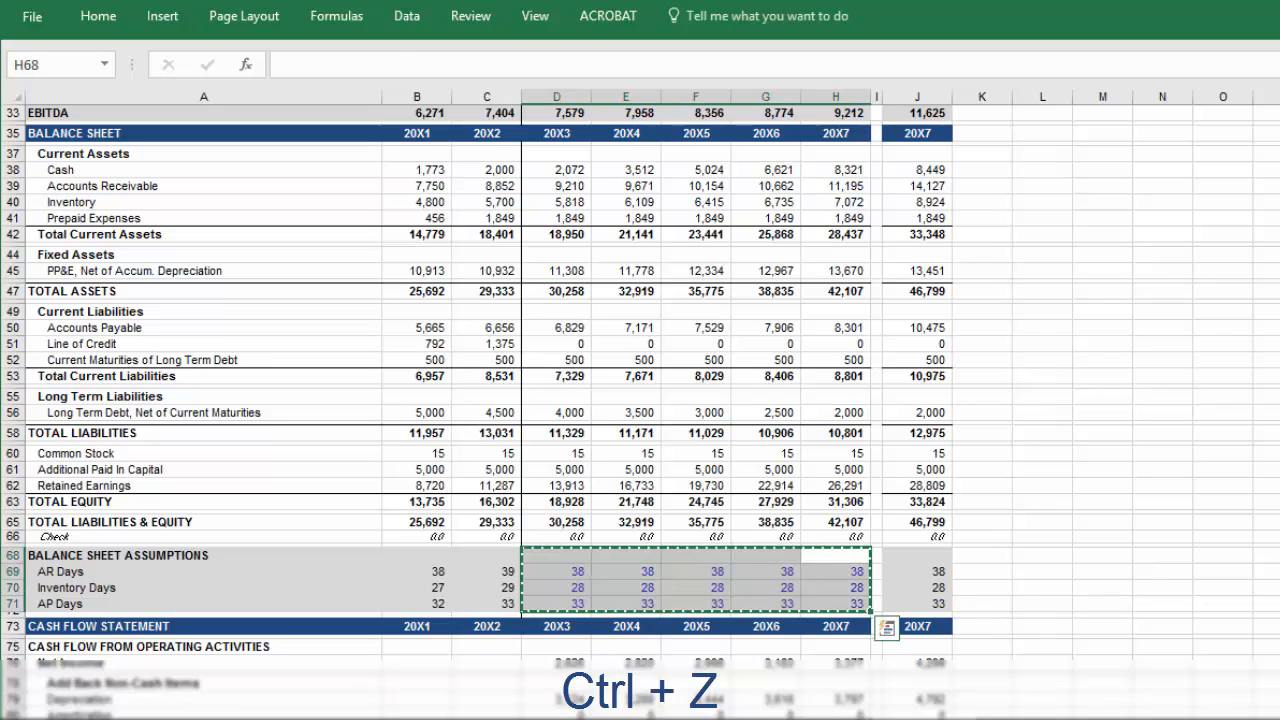
key("ctrl+z")
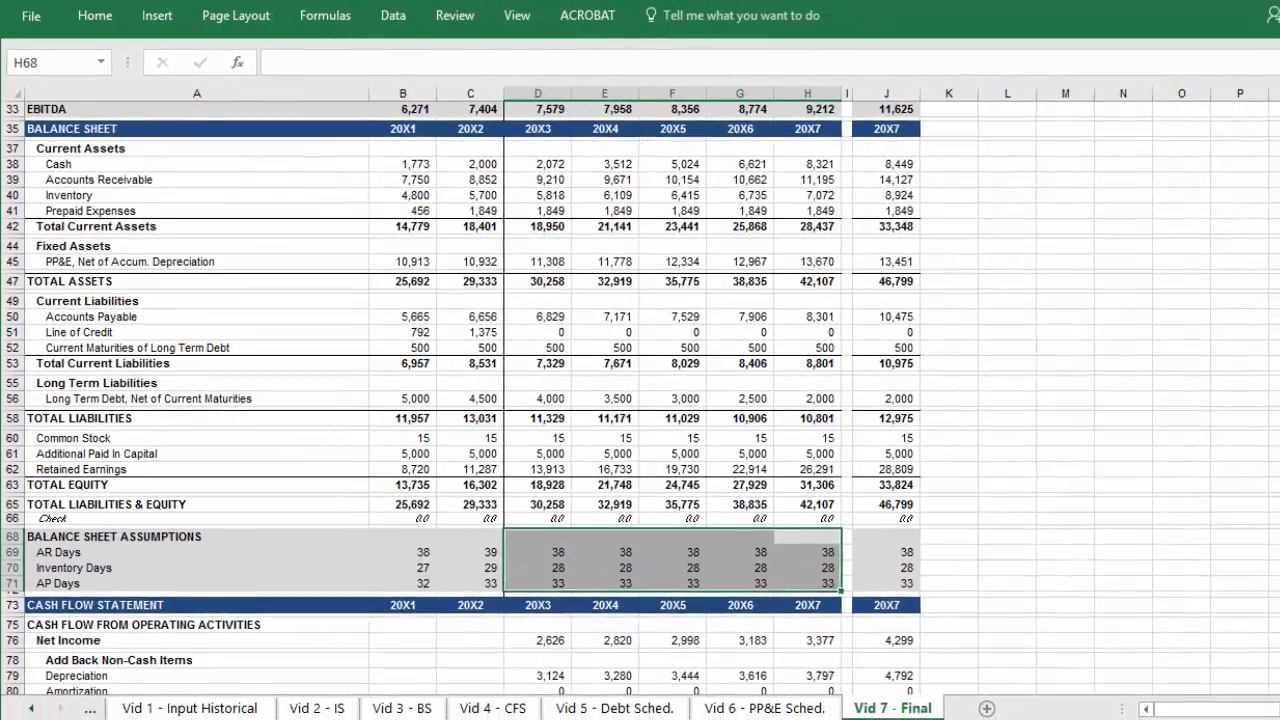
Delete columns I and J holding the spacer and the static 20X7 copy, and return to cell A1
key("ctrl+Home")
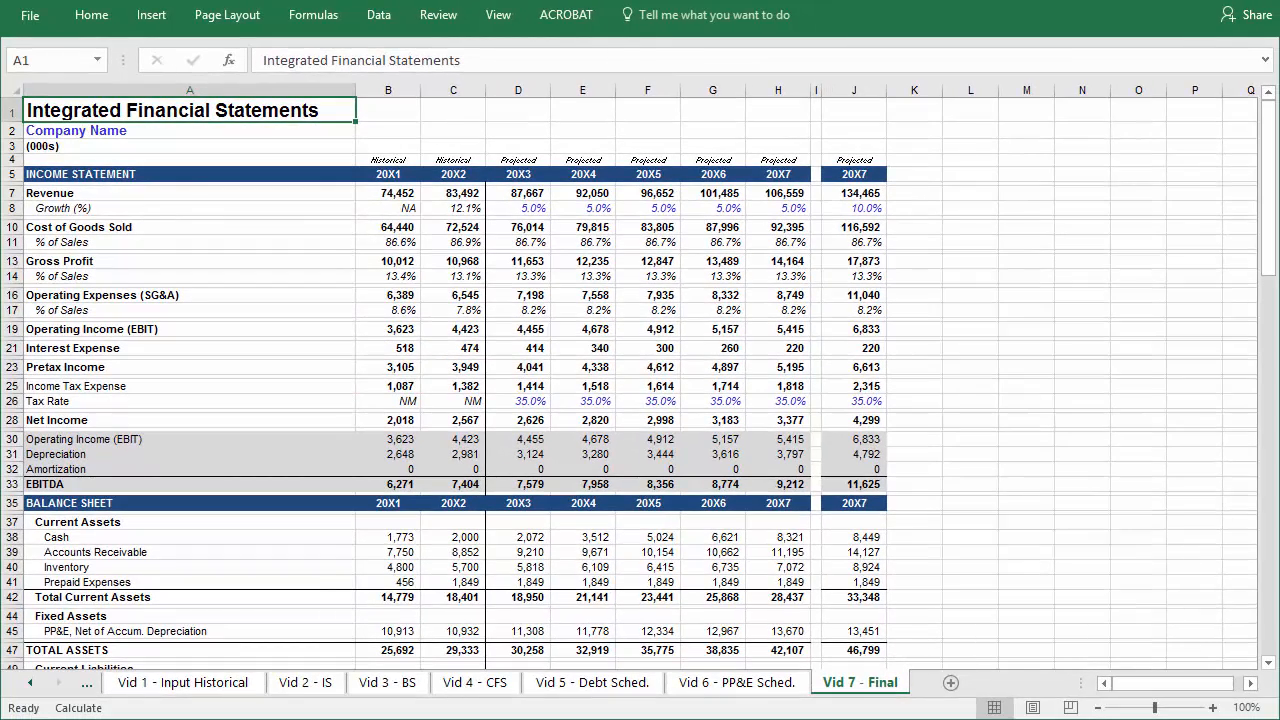
key("Right")
key("Right")
key("Right")
key("Right")
key("Right")
key("Right")
key("Right")
key("Right")
key("ctrl+space")
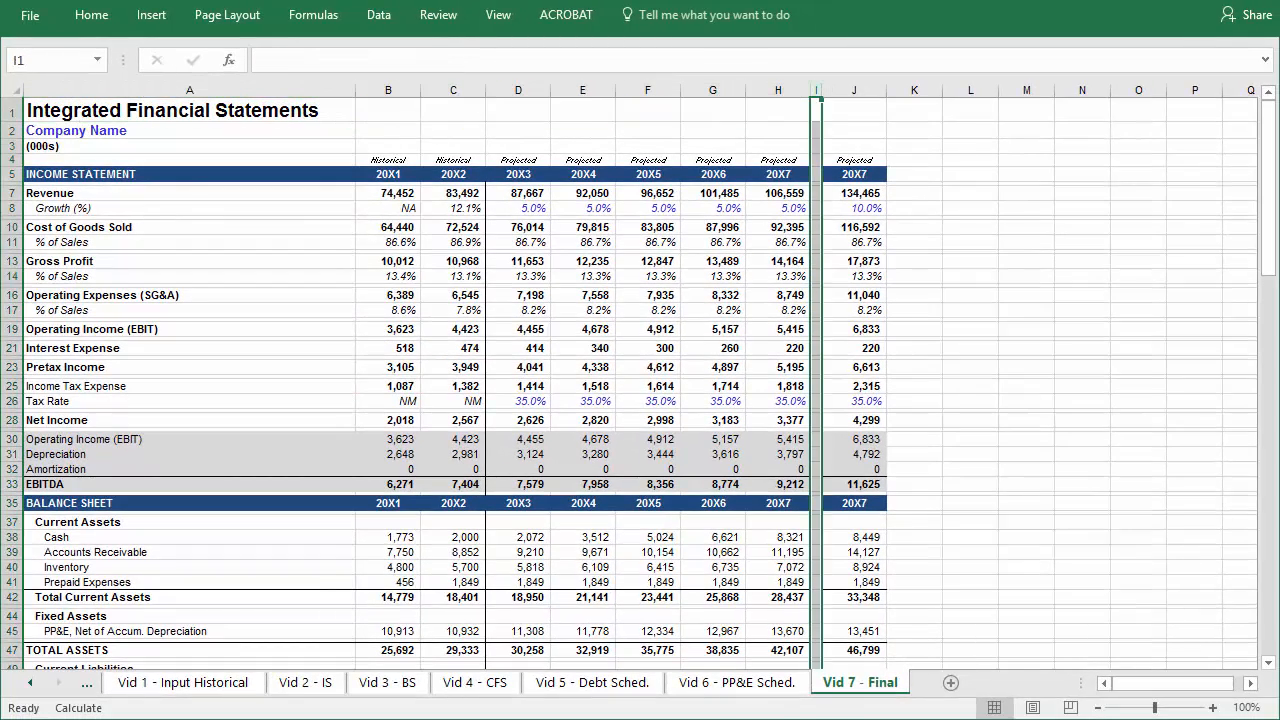
key("shift+Right")
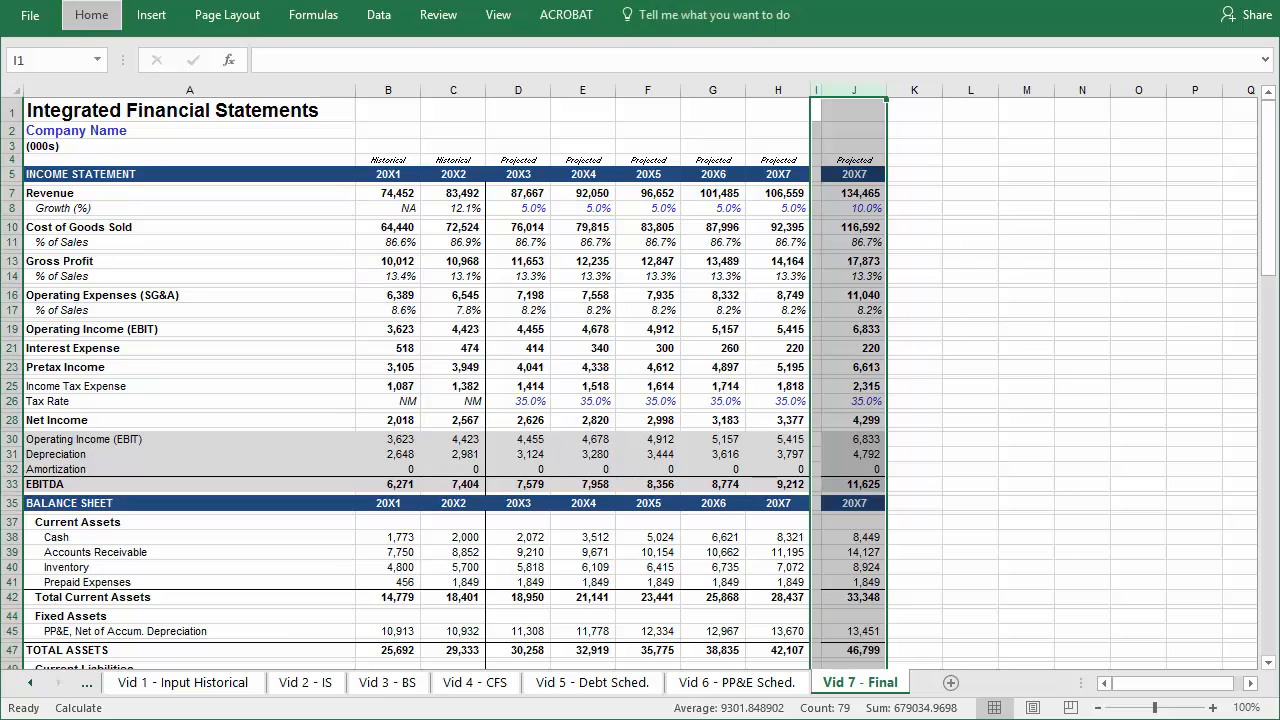
key("ctrl+minus")
key("Up")
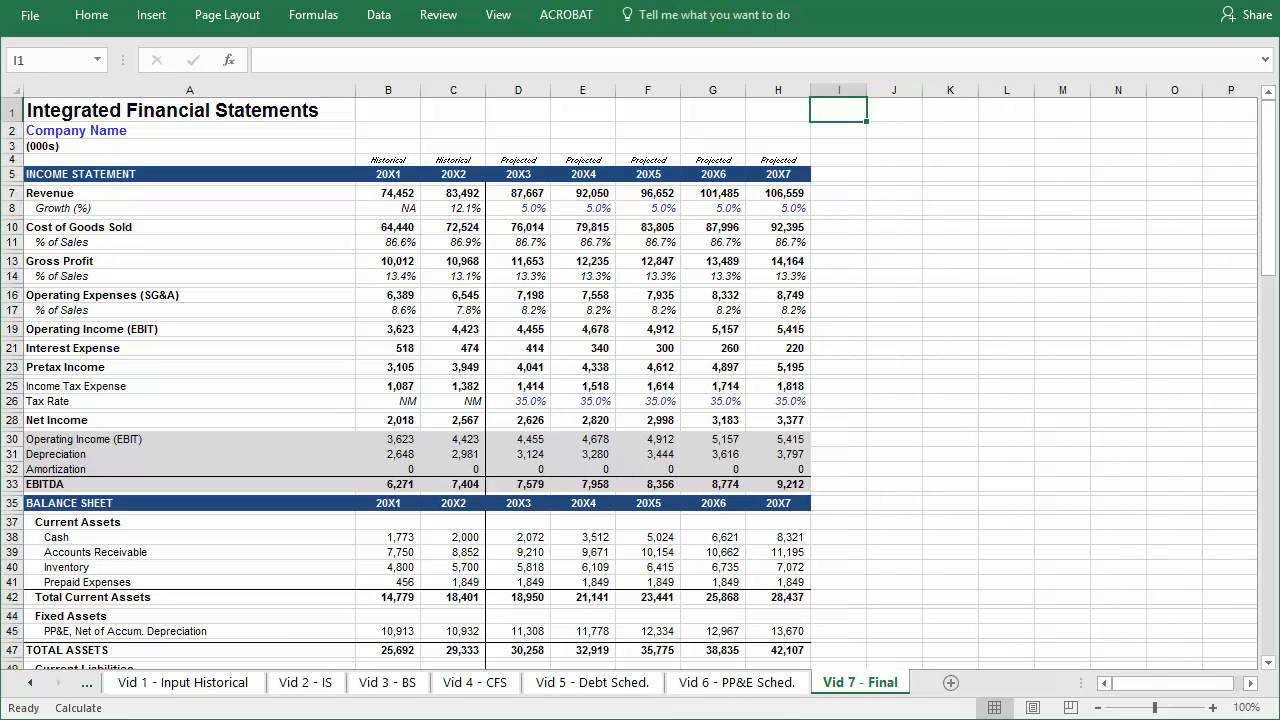
key("ctrl+Home")
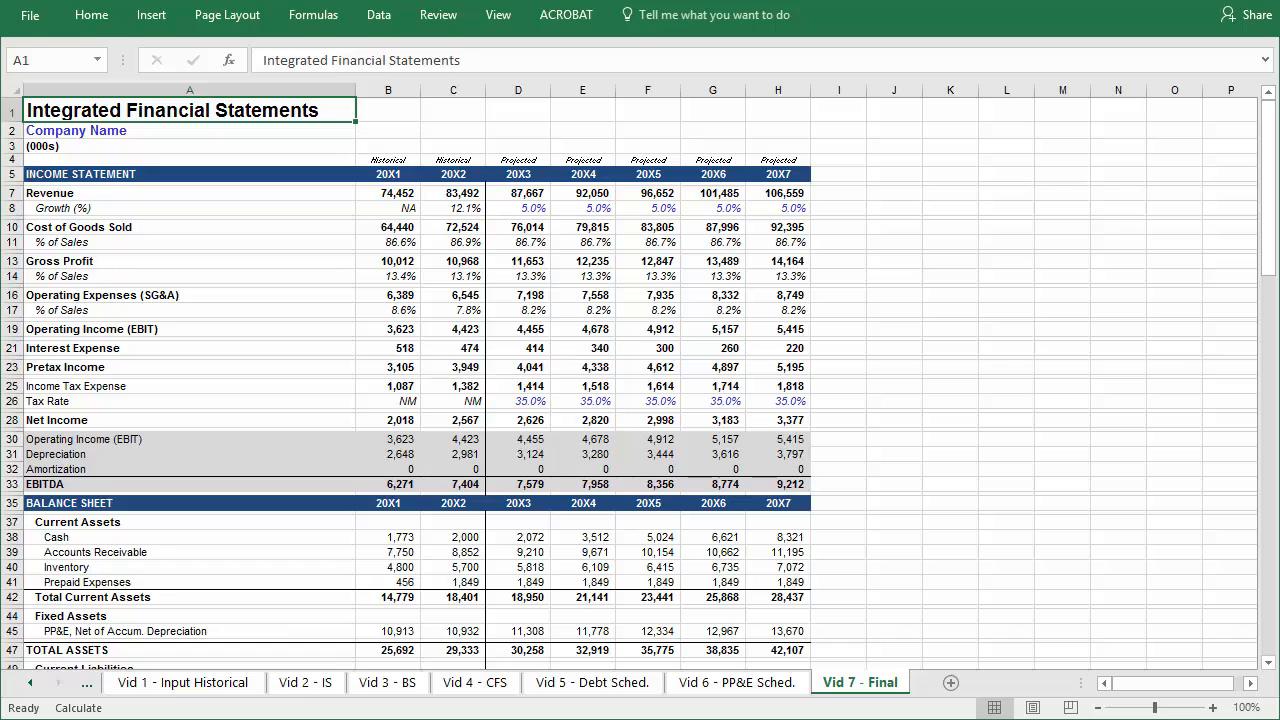
Turn off the gridlines for the Vid 7 - Final worksheet in the advanced Excel options
key("alt")
key("f")
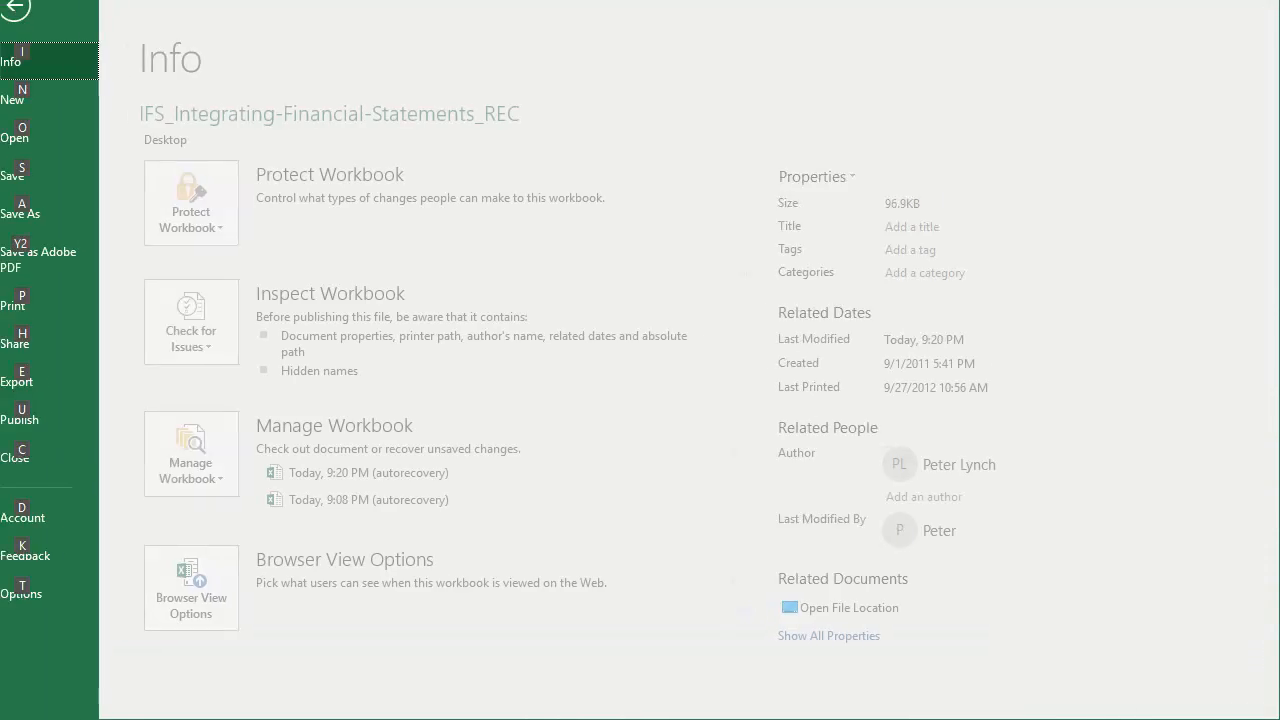
key("t")
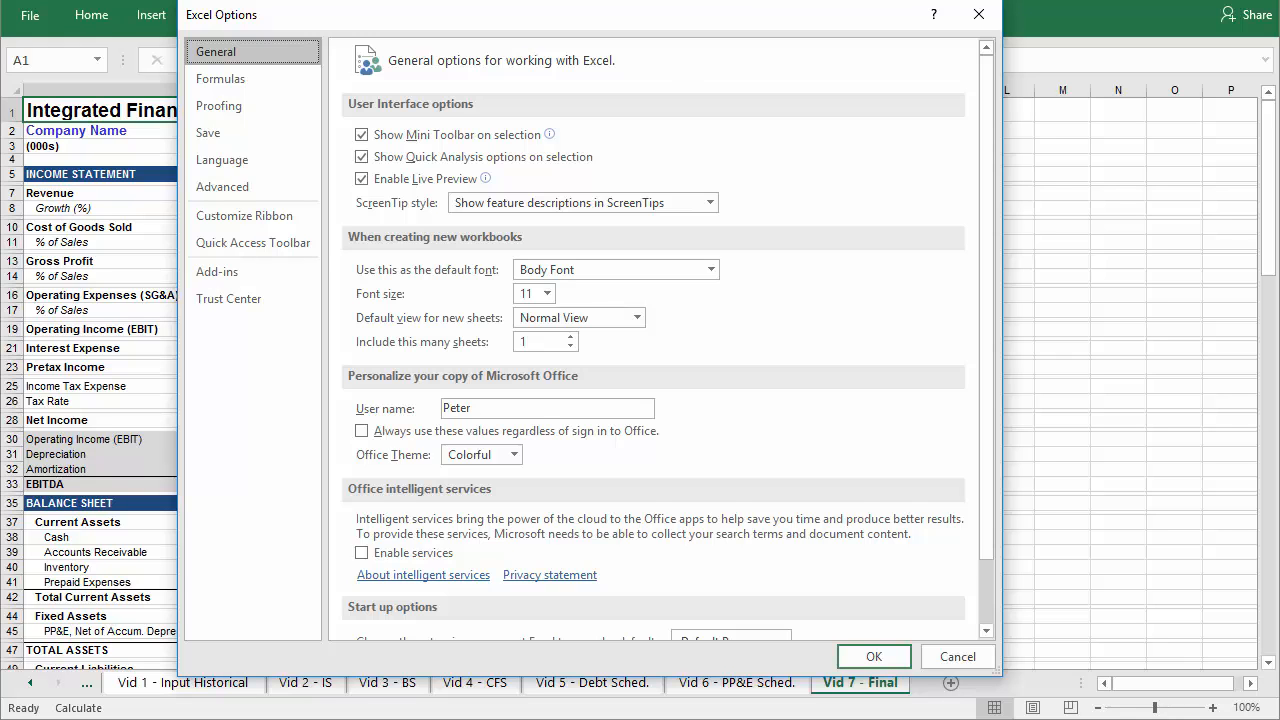
key("Down")
key("Down")
key("Down")
key("Down")
key("Down")
left_click(986, 631)
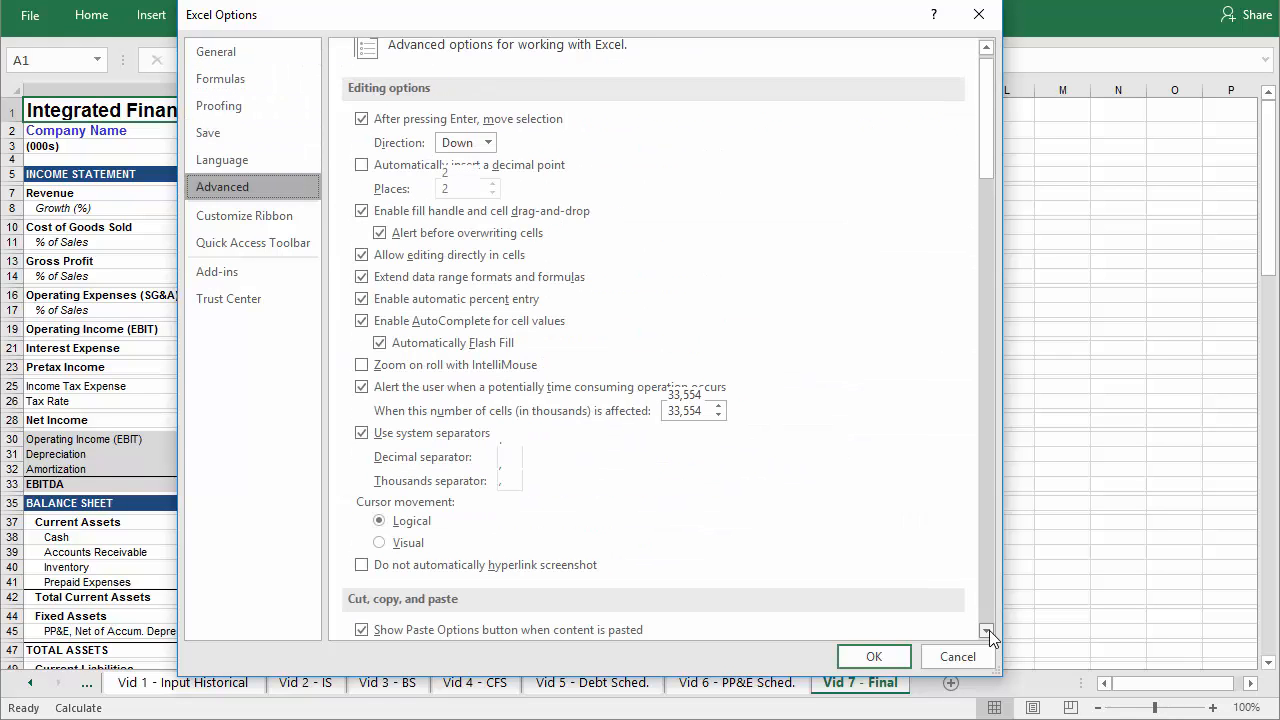
left_click_drag(987, 631, 989, 633)
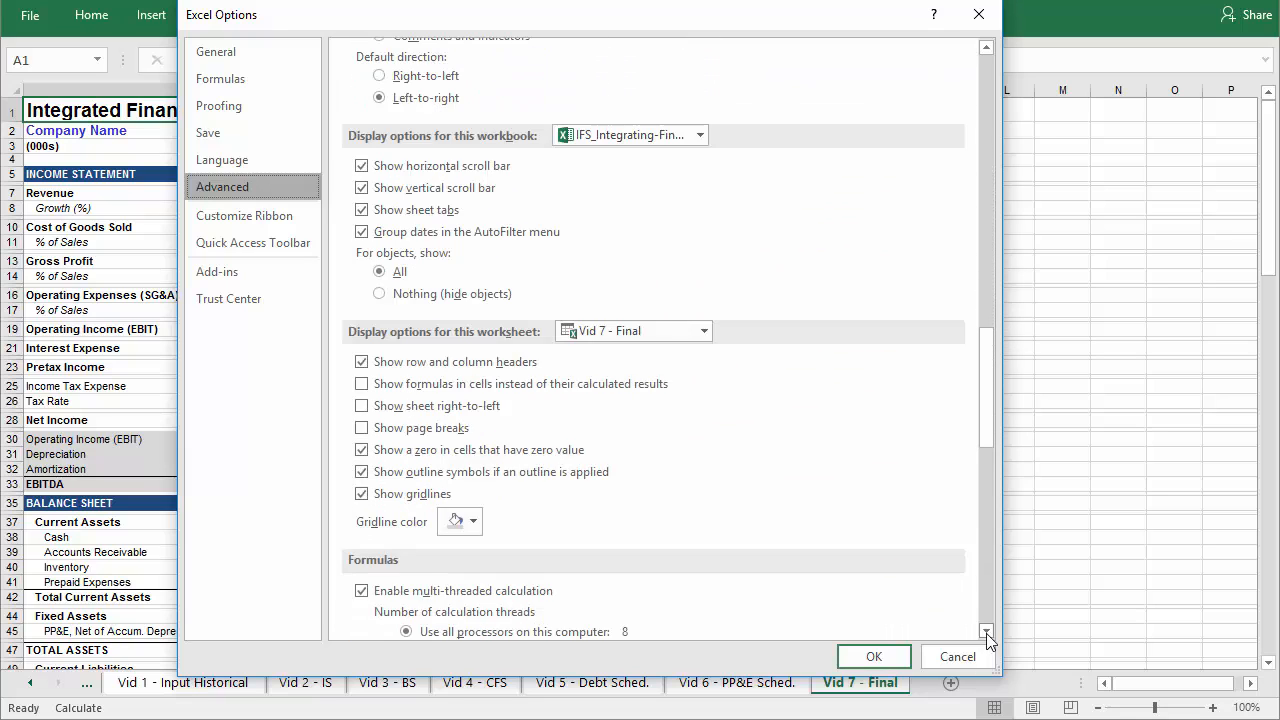
left_click(362, 497)
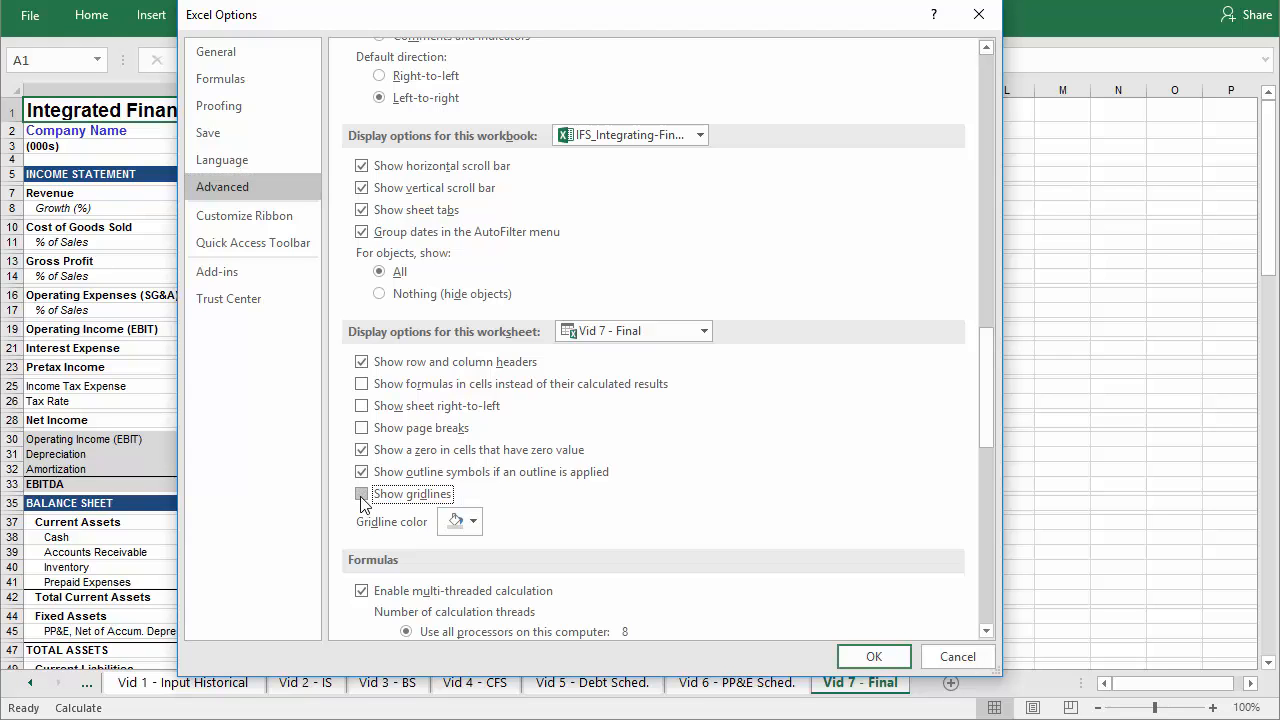
left_click(876, 655)
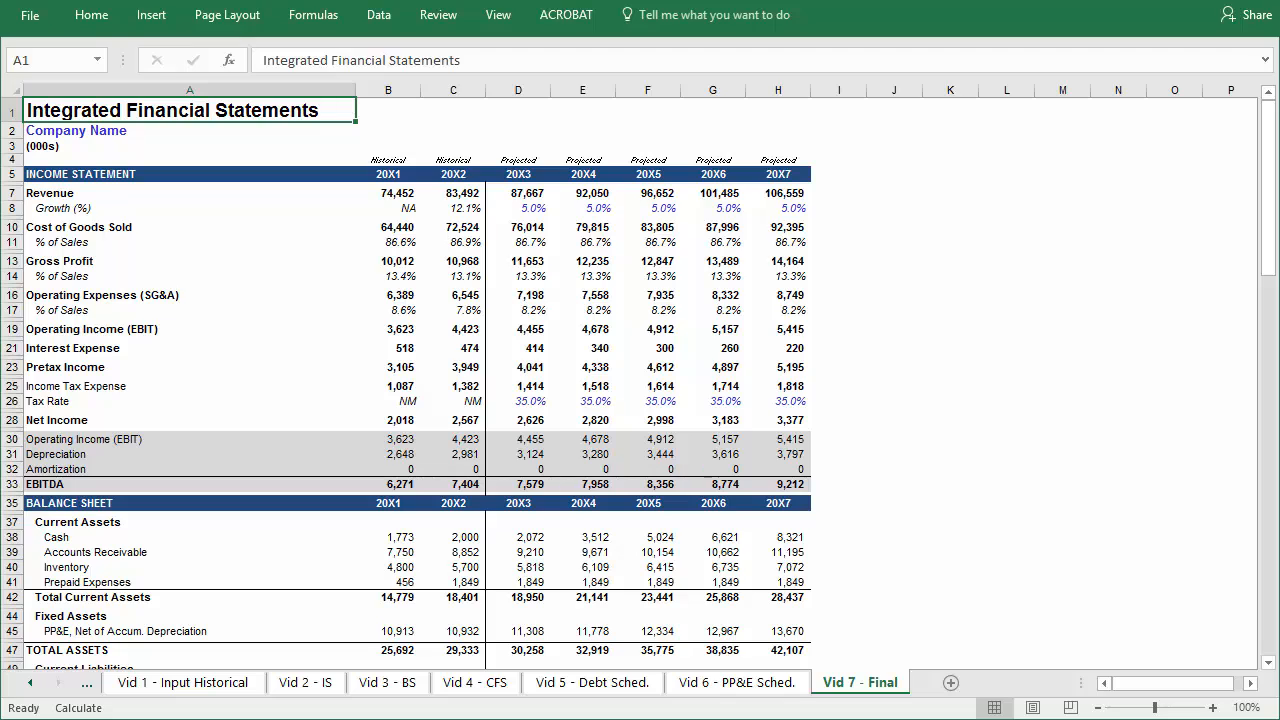